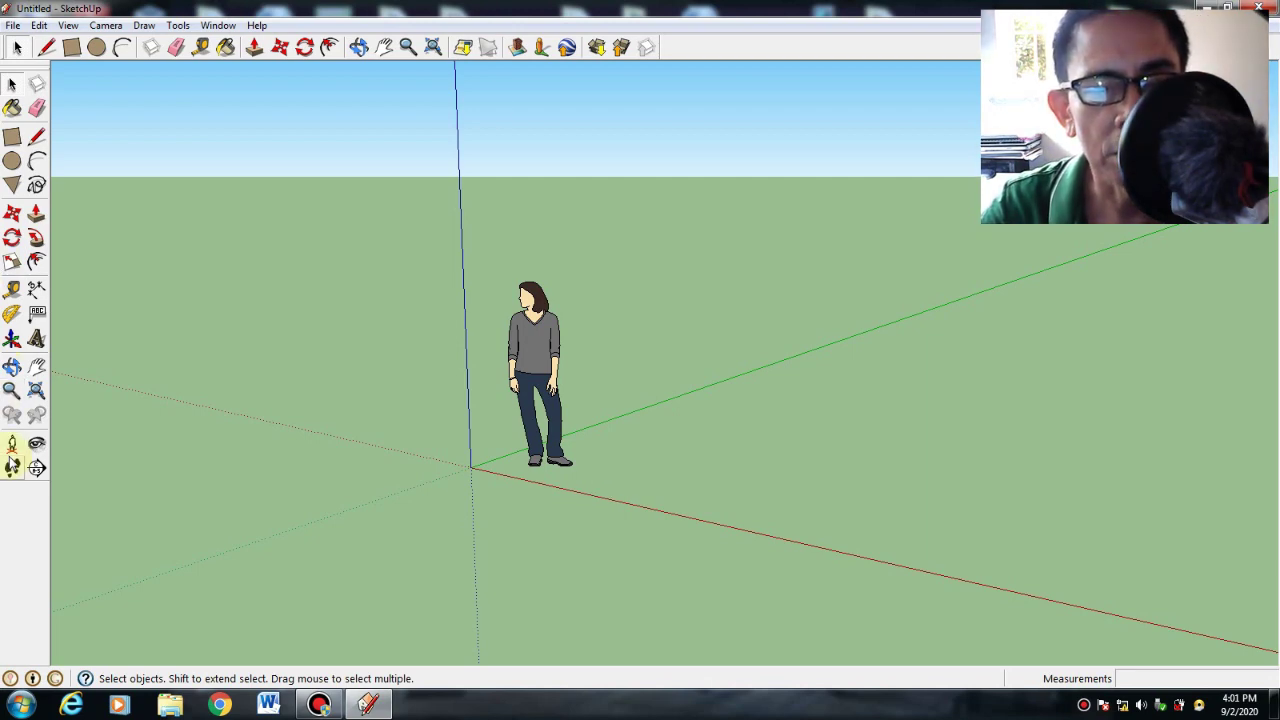
# Erase the default human figure standing near the origin.
pyautogui.click(36, 366)
pyautogui.moveTo(535, 376); pyautogui.dragTo(348, 385)
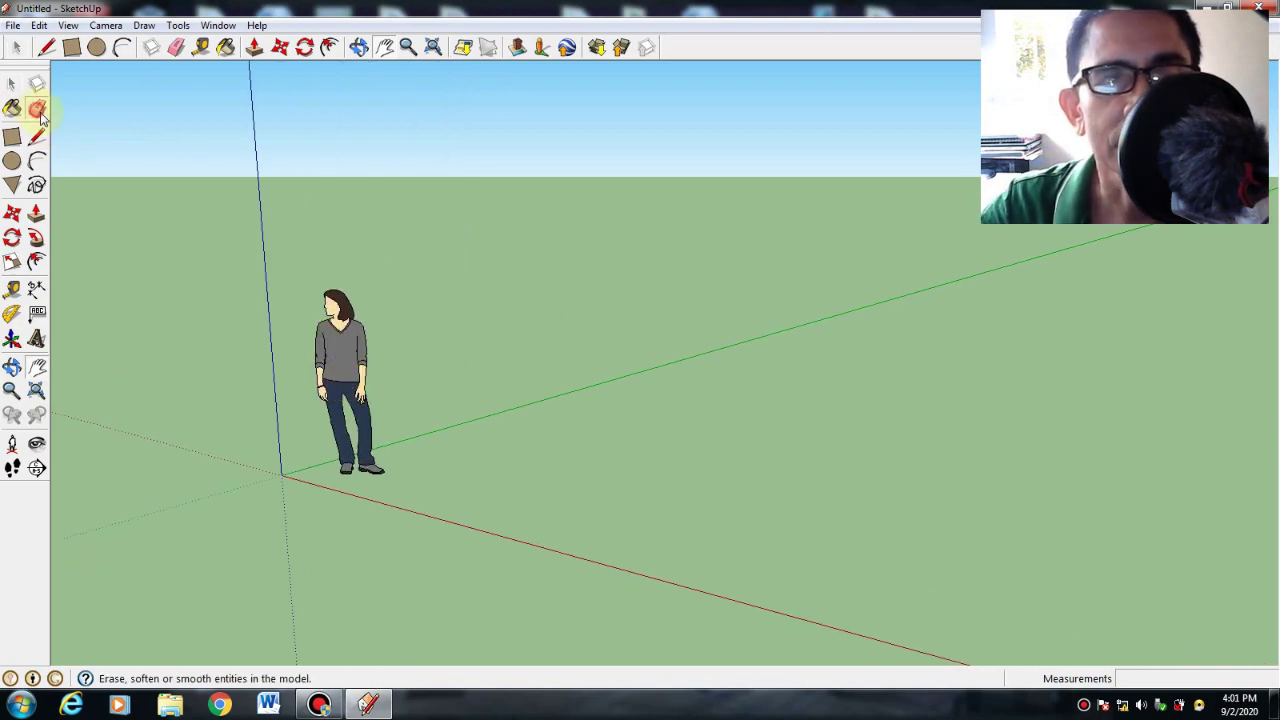
pyautogui.click(36, 107)
pyautogui.rightClick(318, 350)
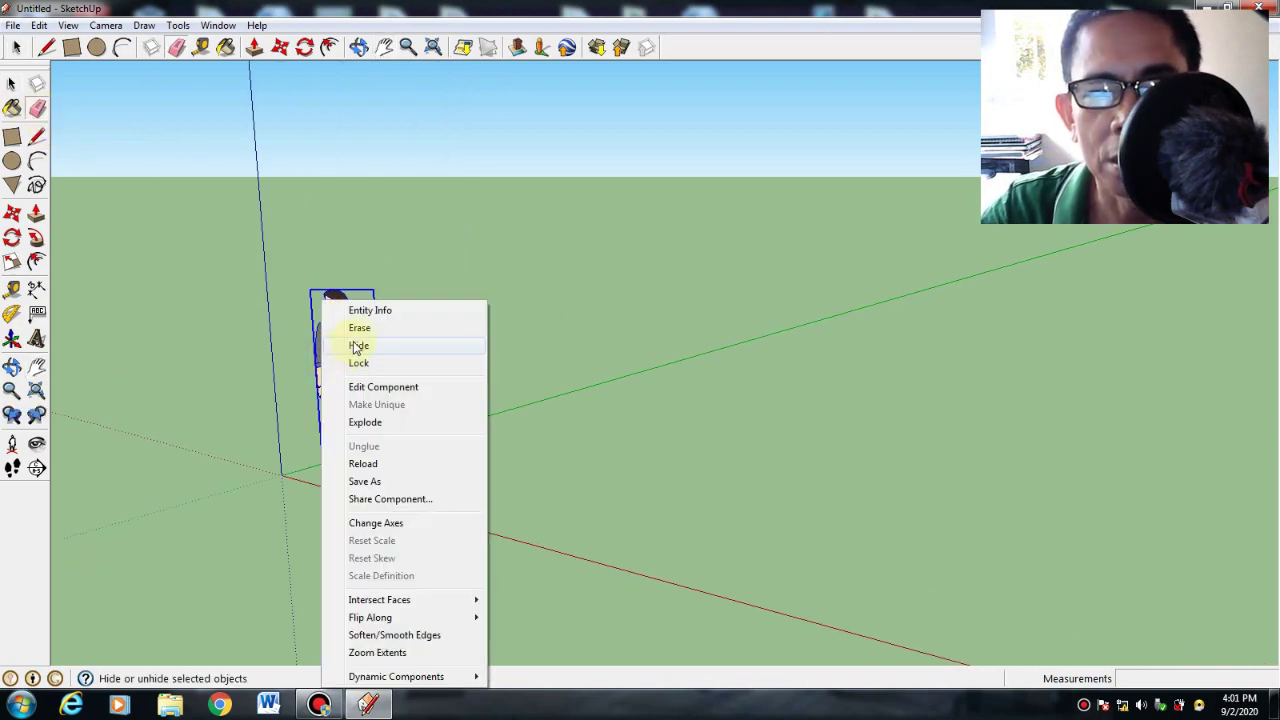
pyautogui.click(359, 330)
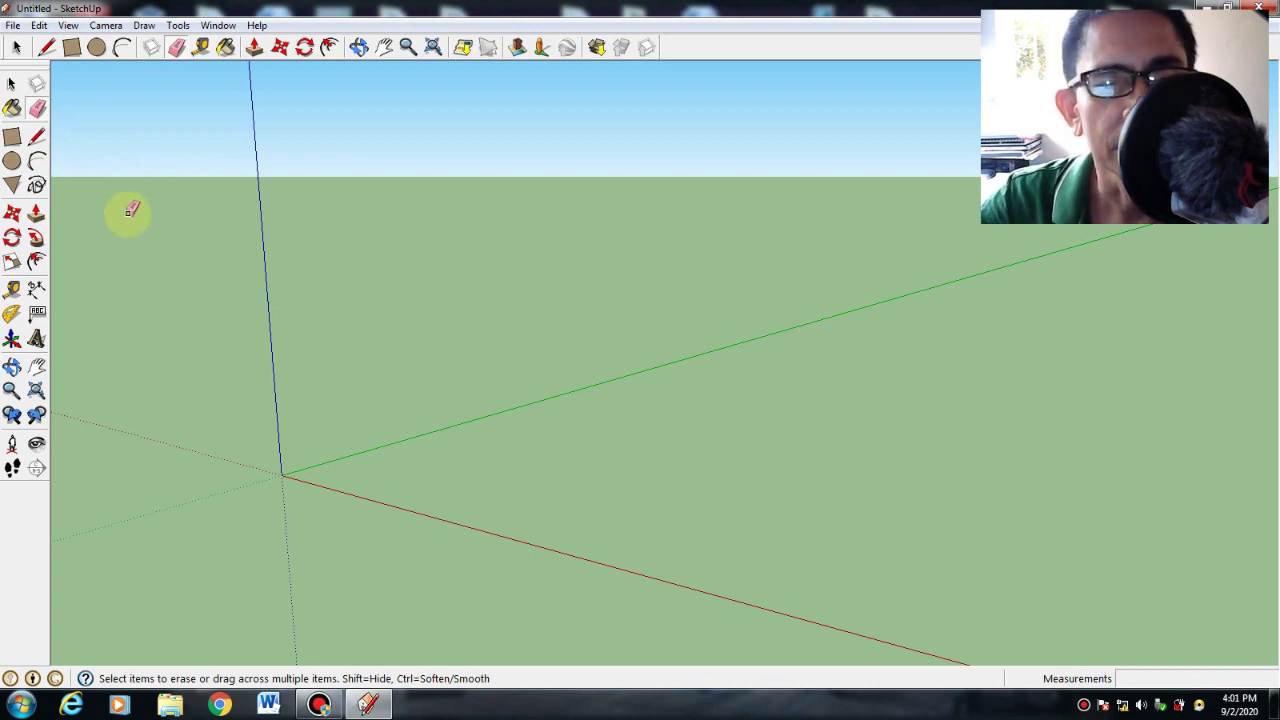
# Draw a ground rectangle about 8' 7" by 15' 8" from the origin and pull it up about 4' 11" into a box.
pyautogui.click(14, 139)
pyautogui.click(282, 474)
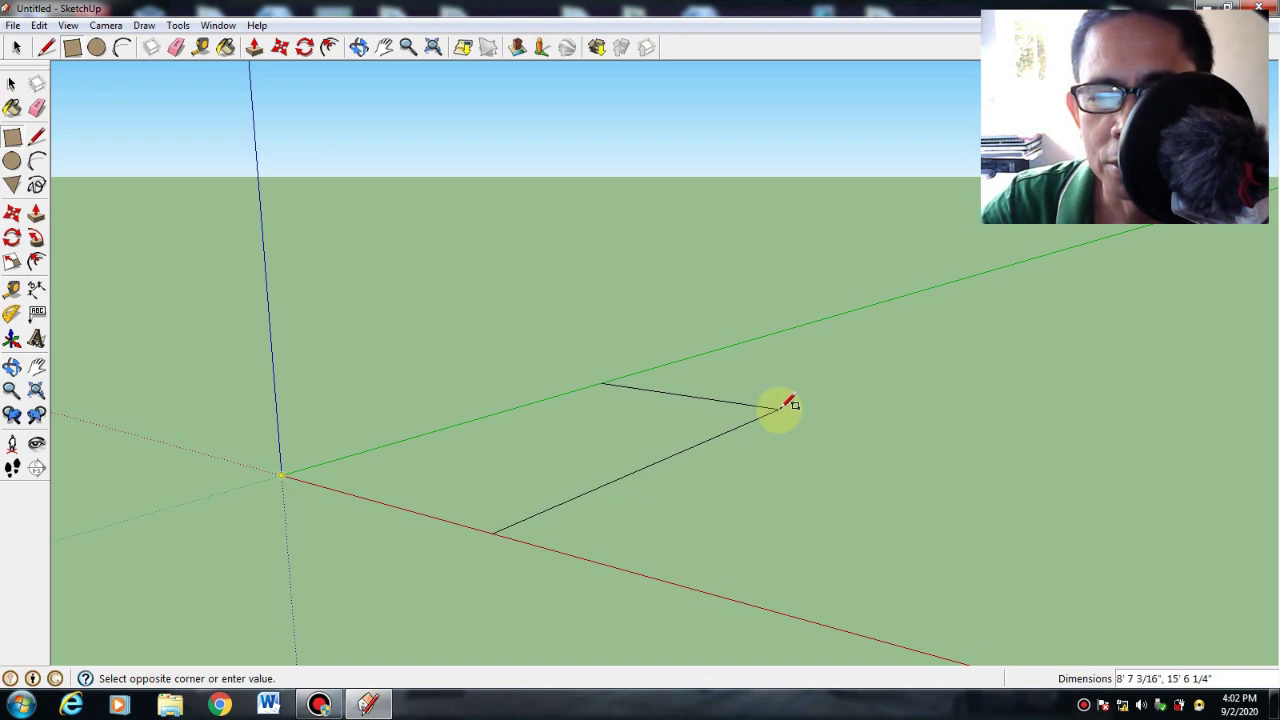
pyautogui.click(780, 408)
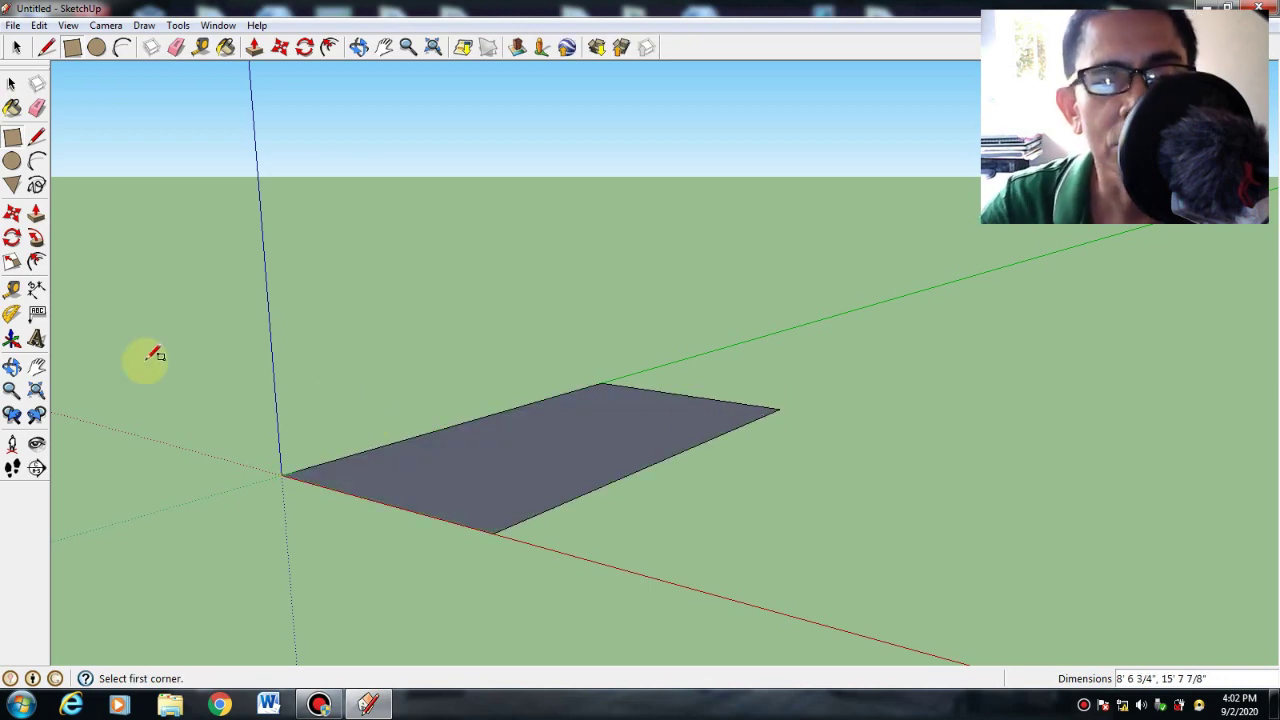
pyautogui.click(36, 215)
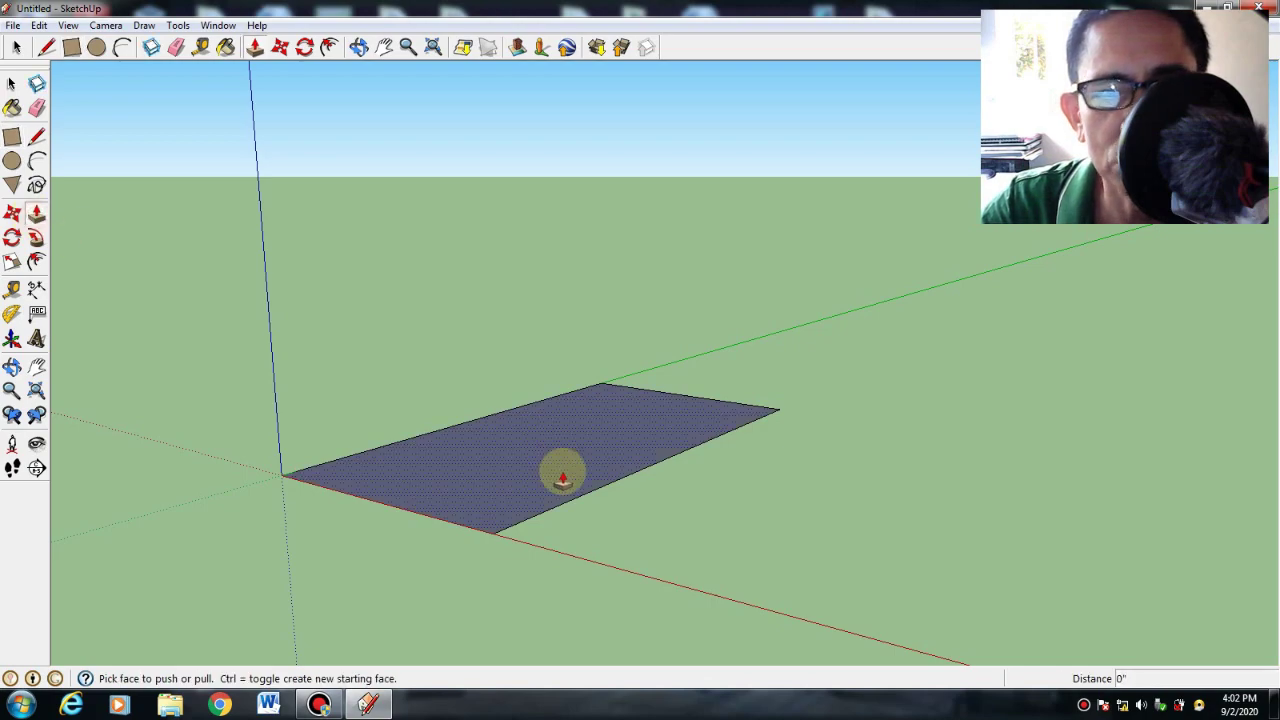
pyautogui.moveTo(543, 477); pyautogui.dragTo(521, 321)
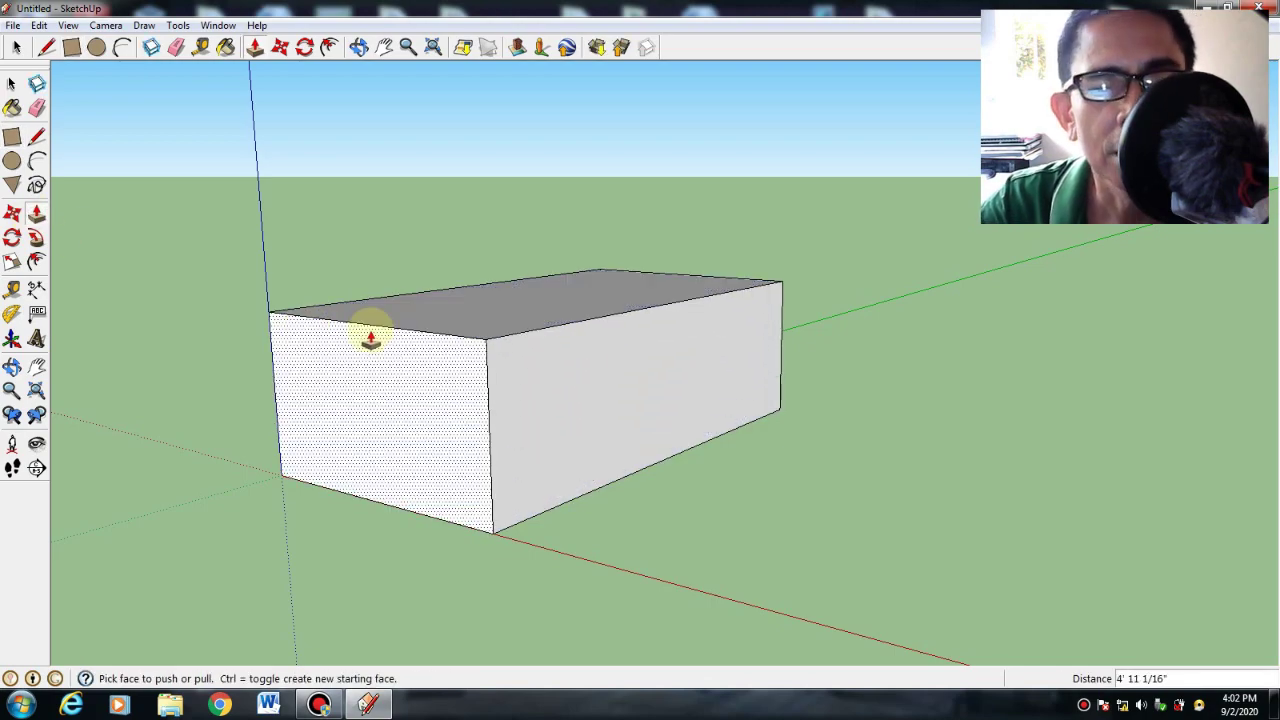
# Dimension the height of the box along its front vertical edge, placing the dimension on the short front face.
pyautogui.click(36, 289)
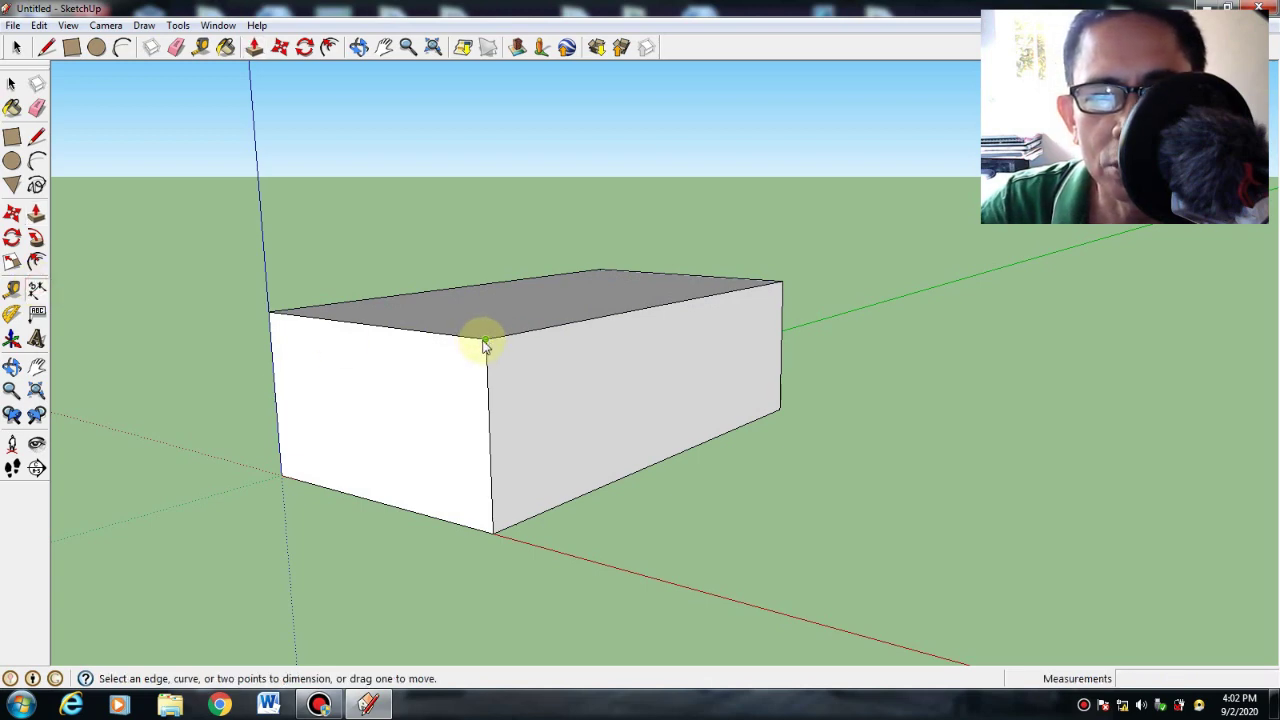
pyautogui.click(484, 342)
pyautogui.click(492, 535)
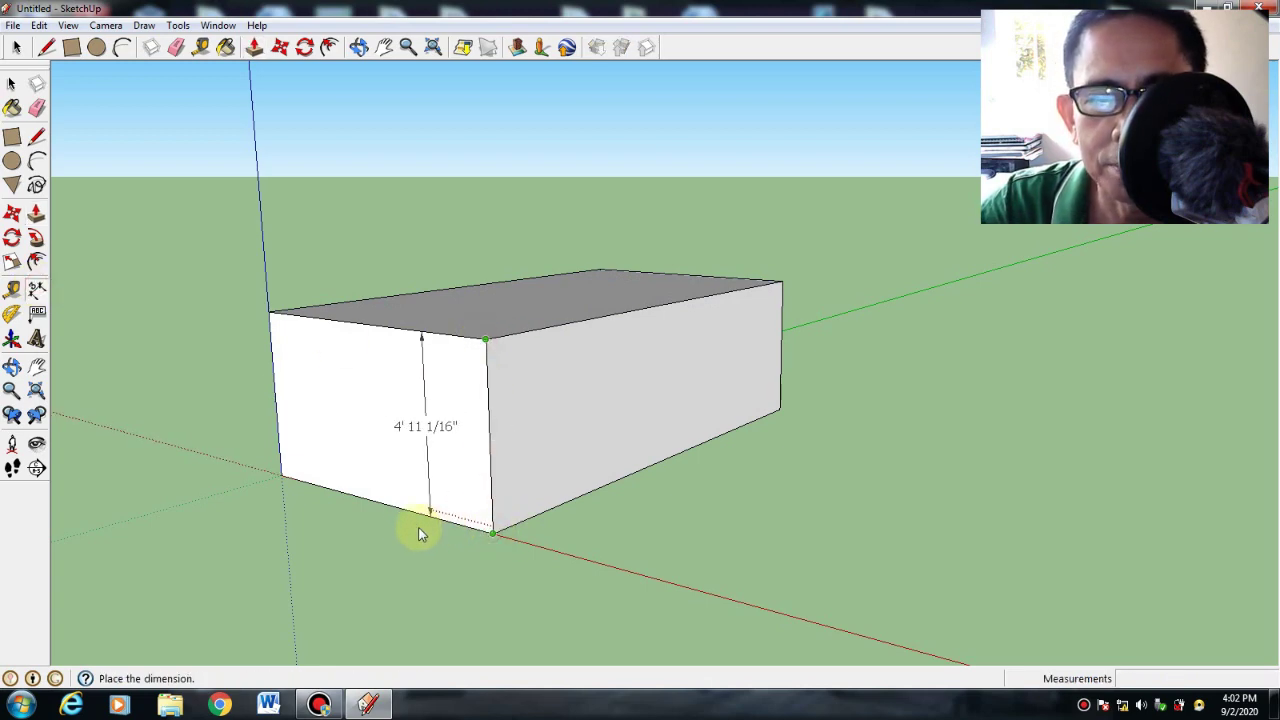
pyautogui.click(380, 527)
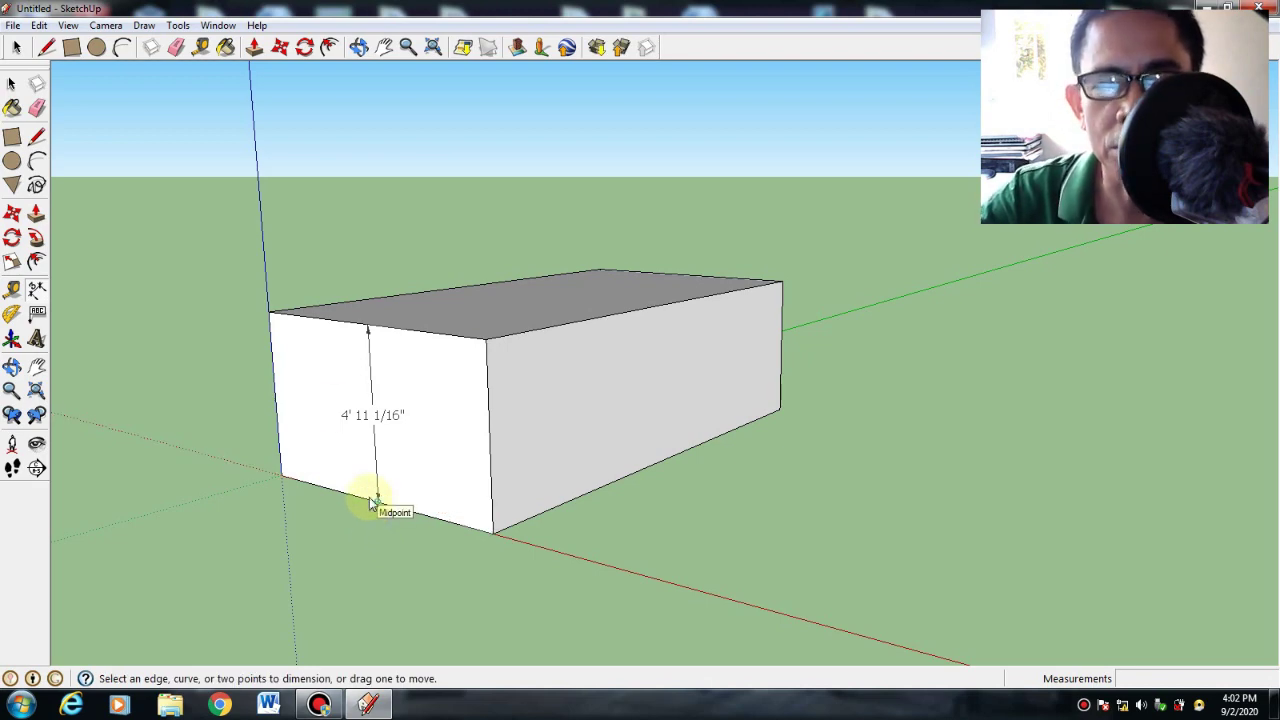
# Pull the top face of the box up by about 3 5/8".
pyautogui.click(37, 216)
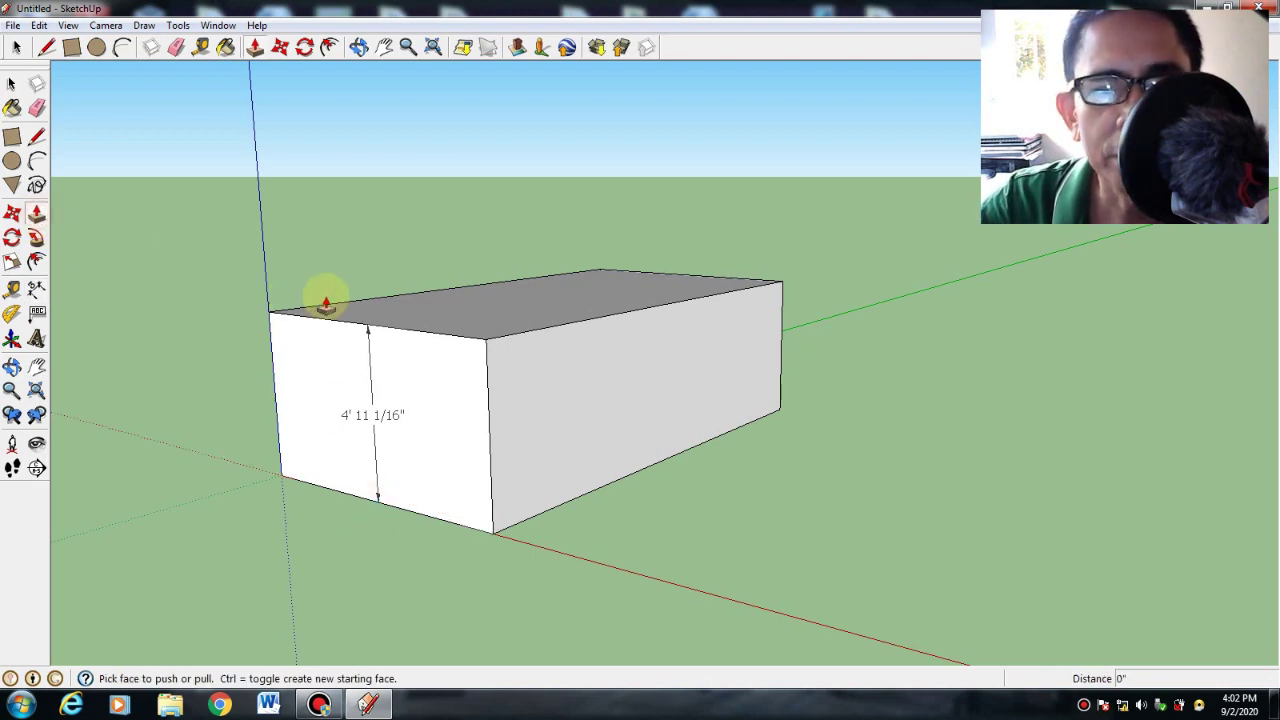
pyautogui.click(483, 315)
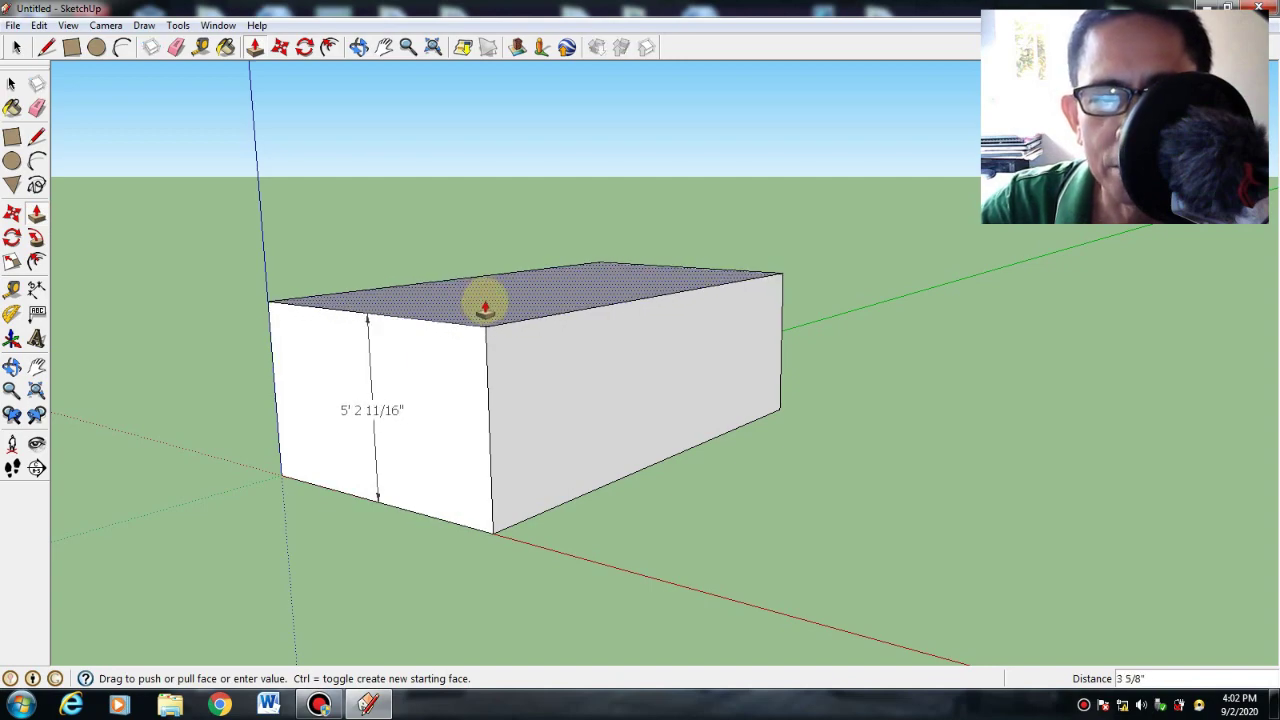
pyautogui.click(486, 314)
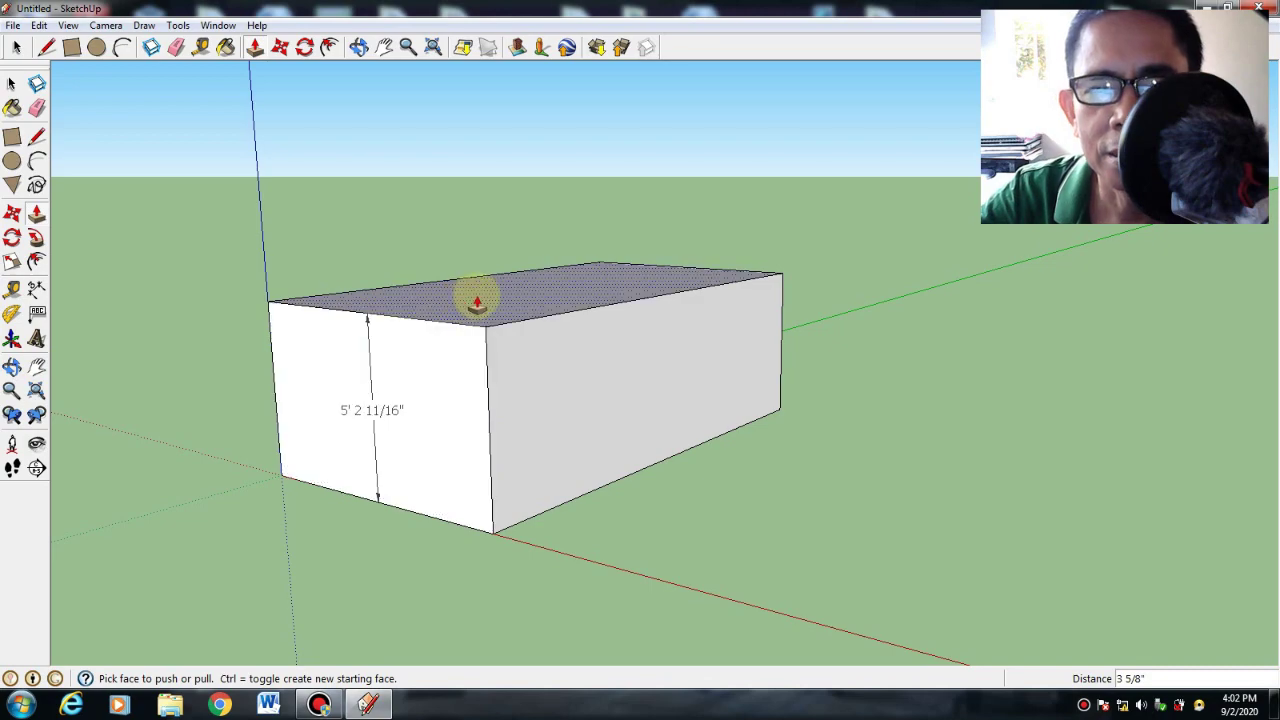
# Dimension the box's long top edge corner to corner, placing the dimension on the long side face.
pyautogui.click(12, 367)
pyautogui.moveTo(620, 480); pyautogui.dragTo(400, 520)
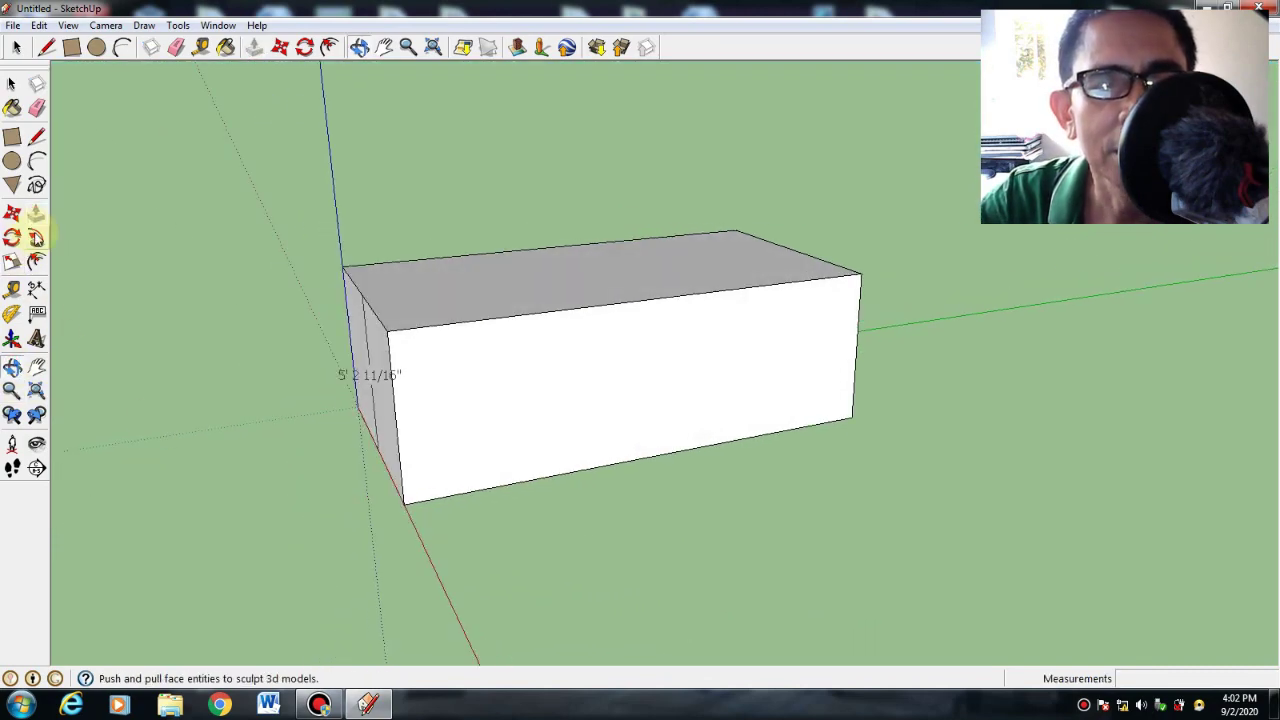
pyautogui.click(37, 290)
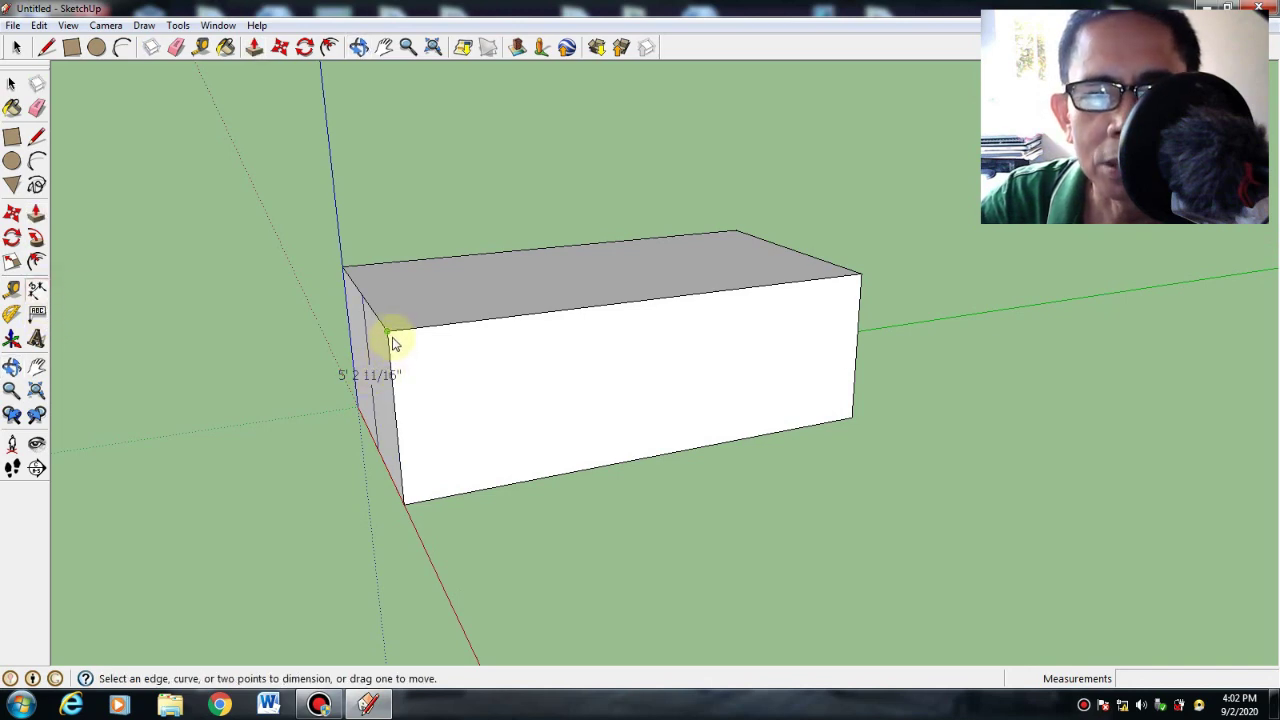
pyautogui.click(390, 338)
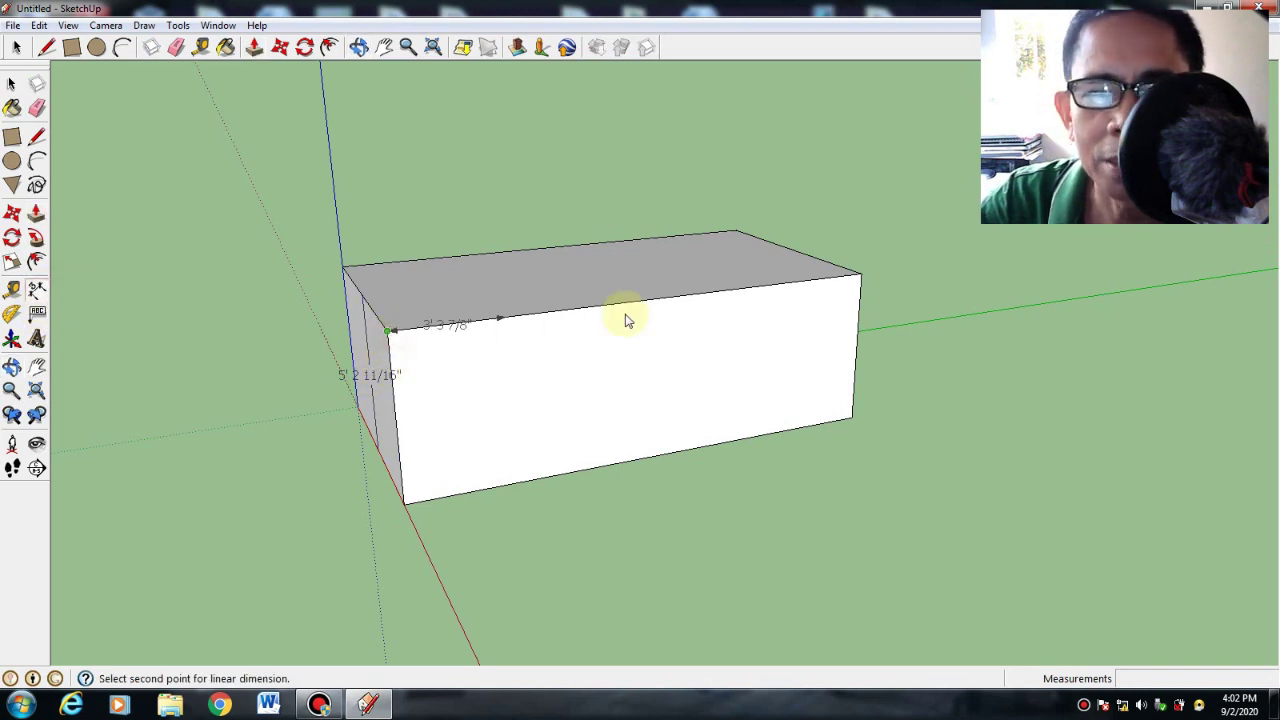
pyautogui.click(861, 276)
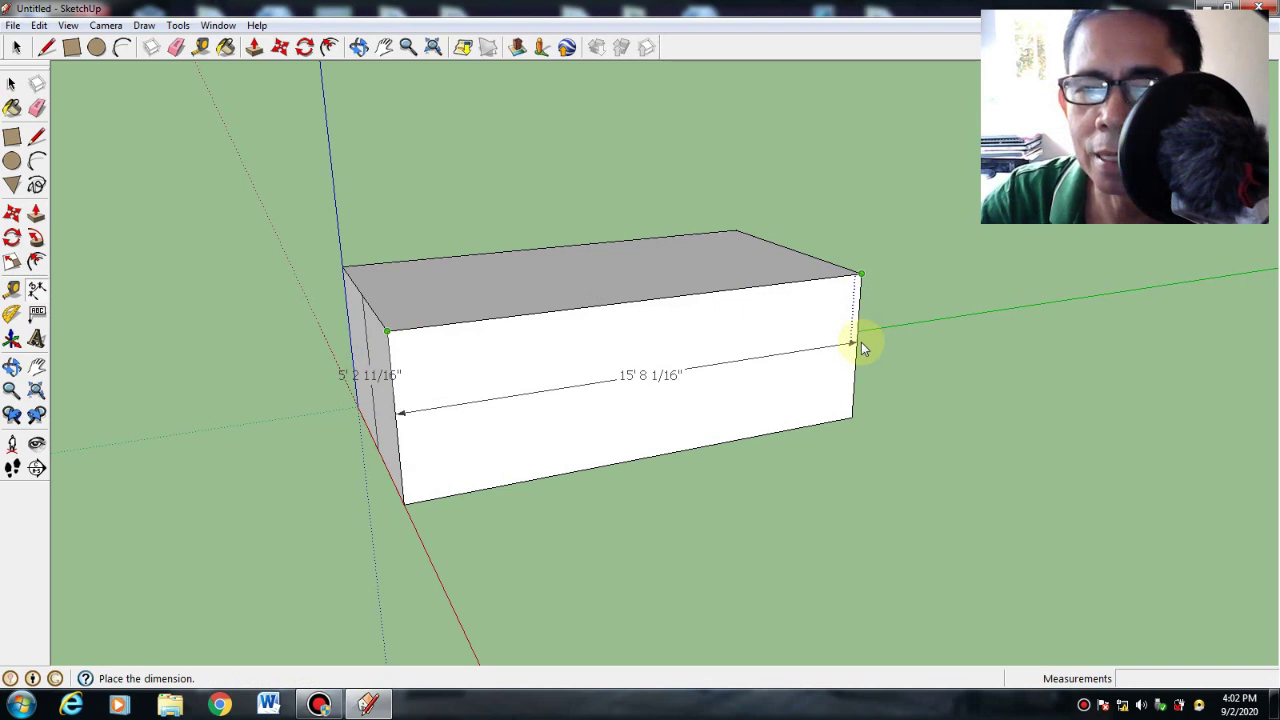
pyautogui.click(861, 343)
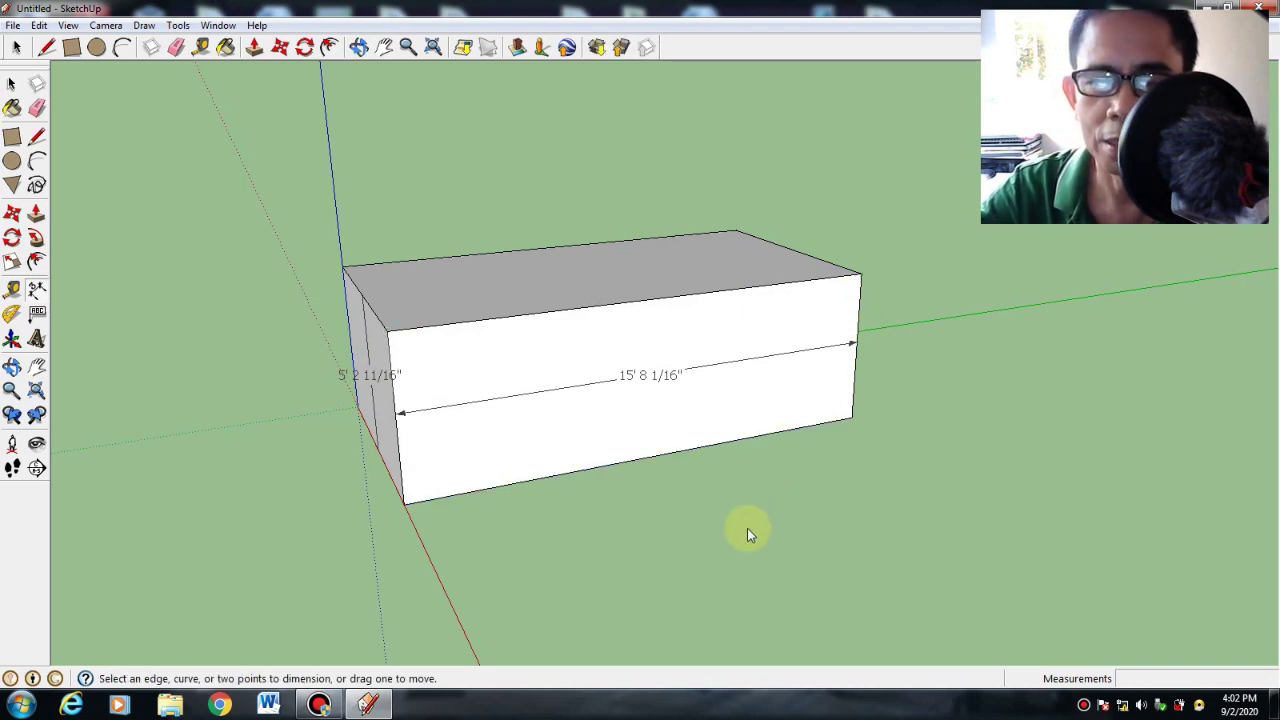
# Draw an arc on the top face, with both ends on the long dimensioned edge and a bulge of about 1' 11".
pyautogui.click(12, 367)
pyautogui.moveTo(757, 371); pyautogui.dragTo(751, 467)
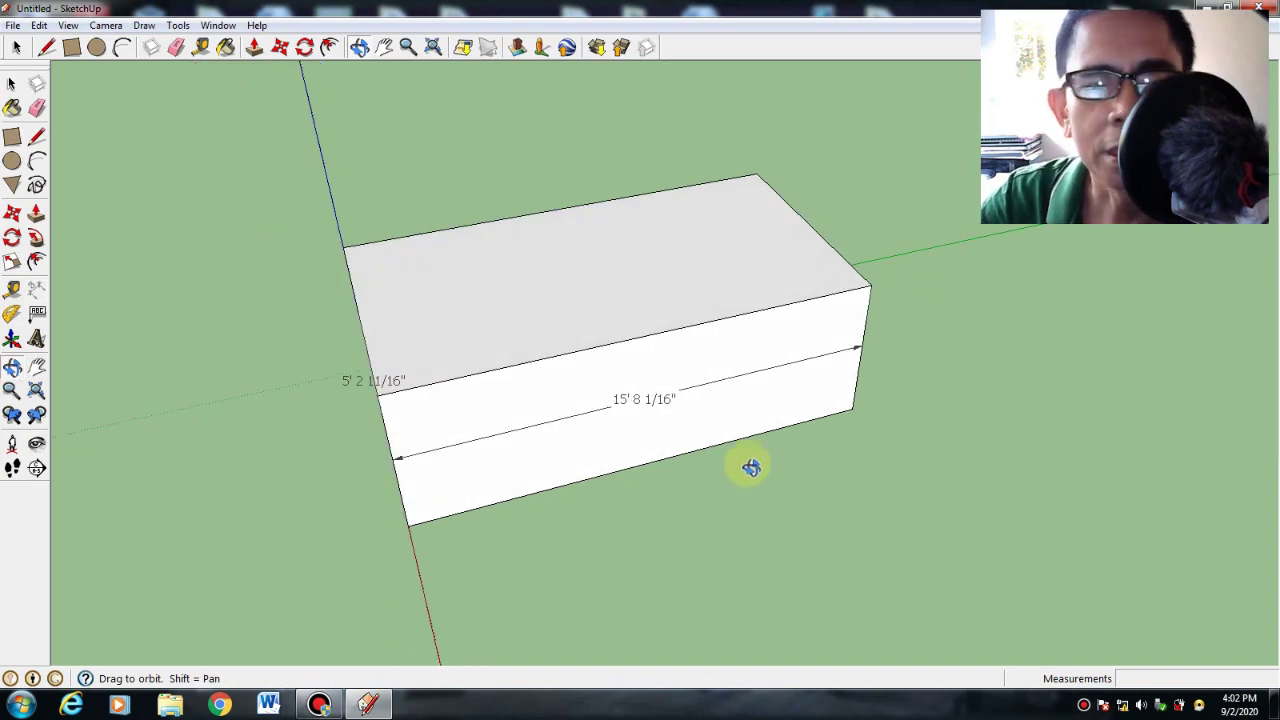
pyautogui.click(38, 165)
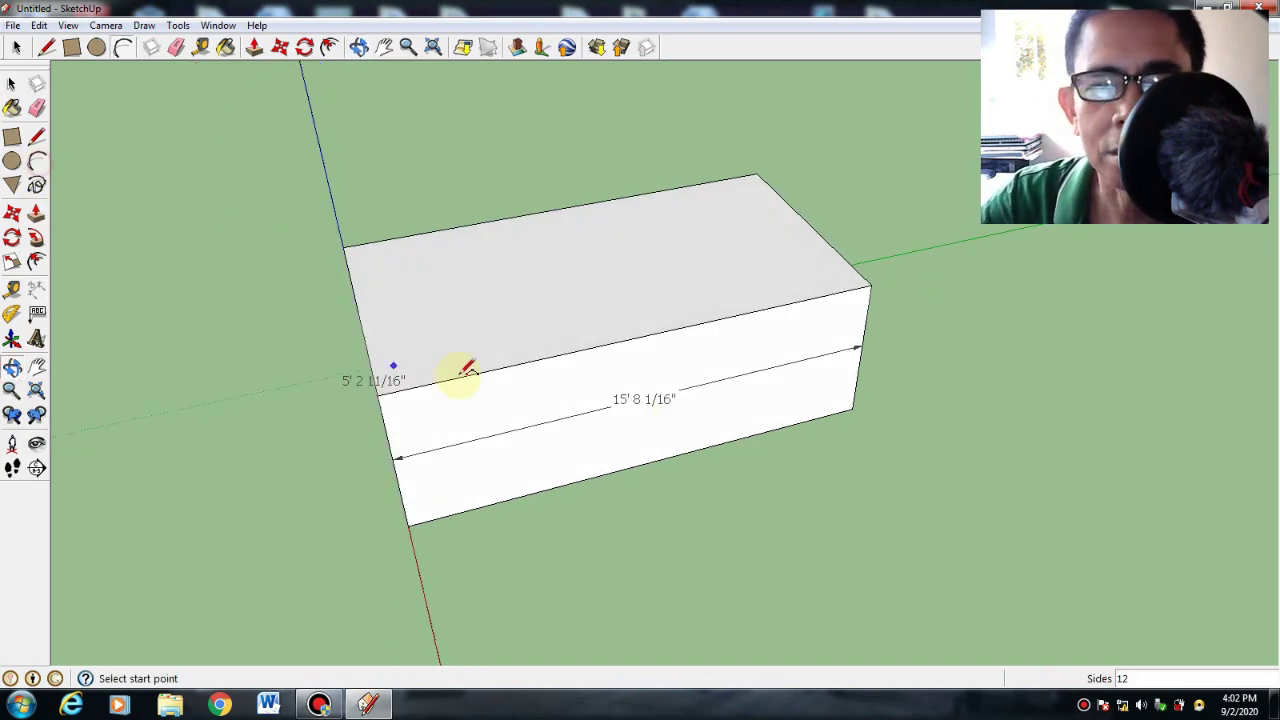
pyautogui.click(537, 359)
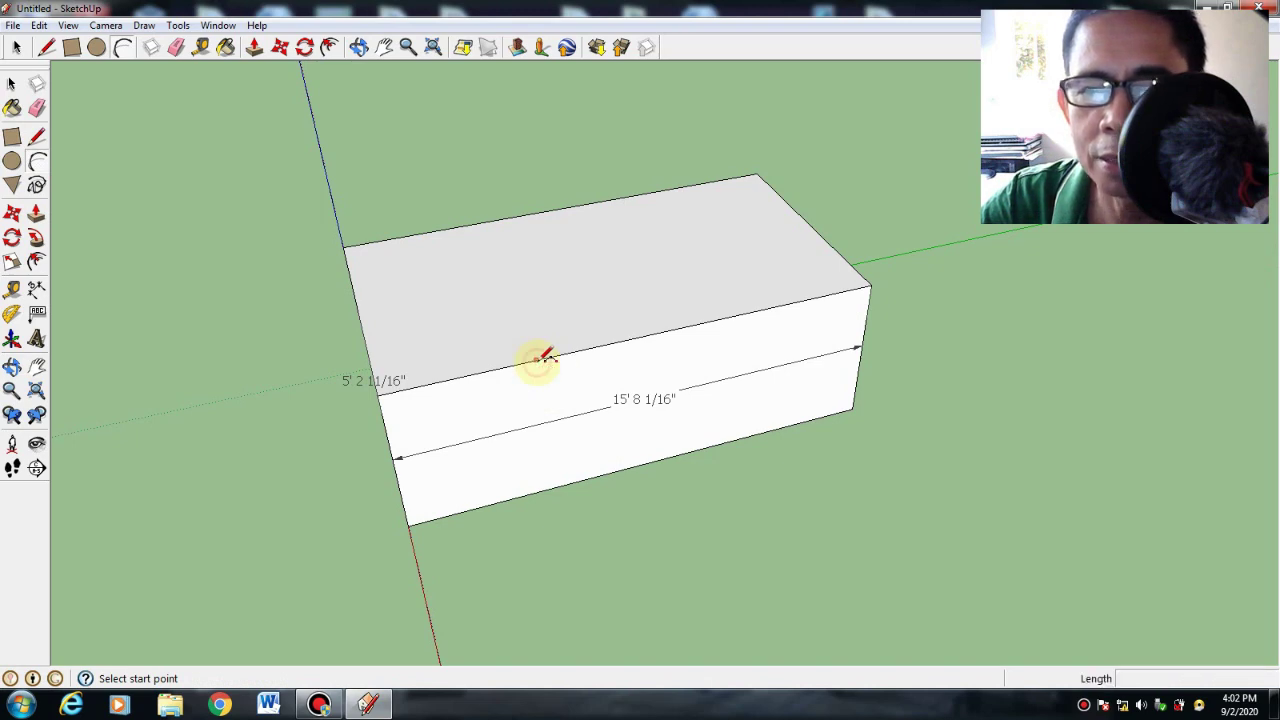
pyautogui.click(738, 316)
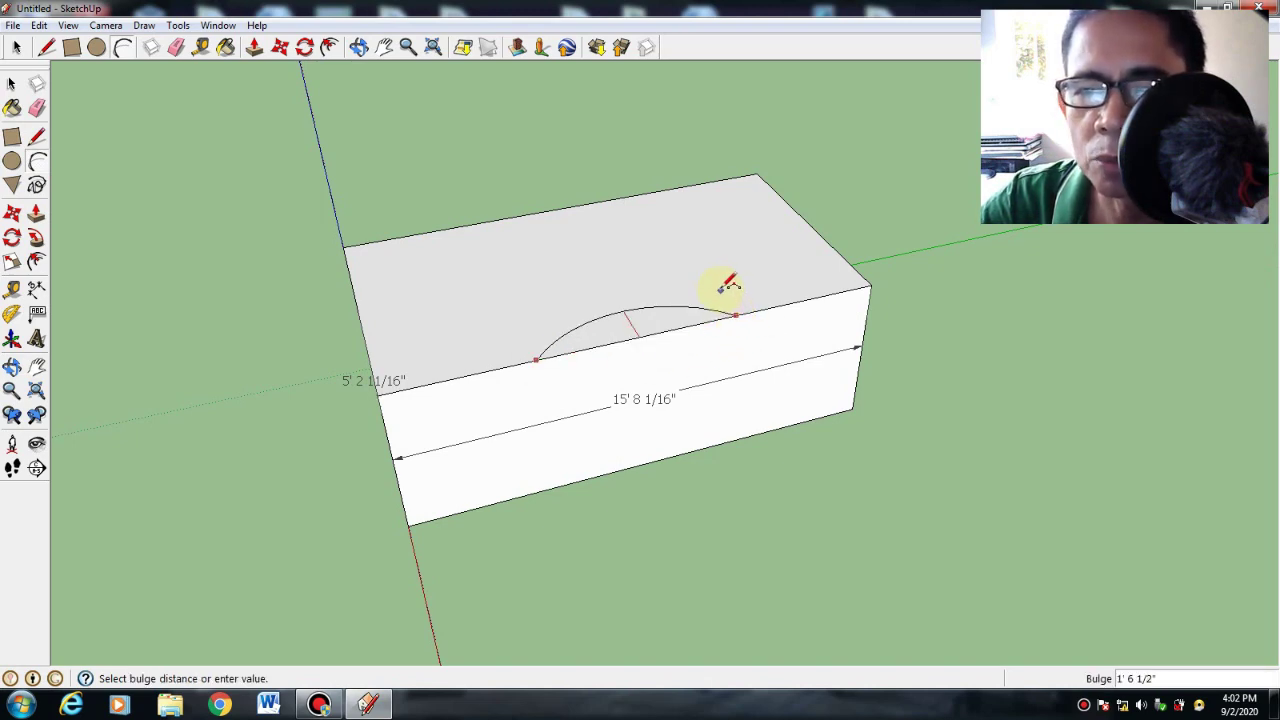
pyautogui.click(724, 278)
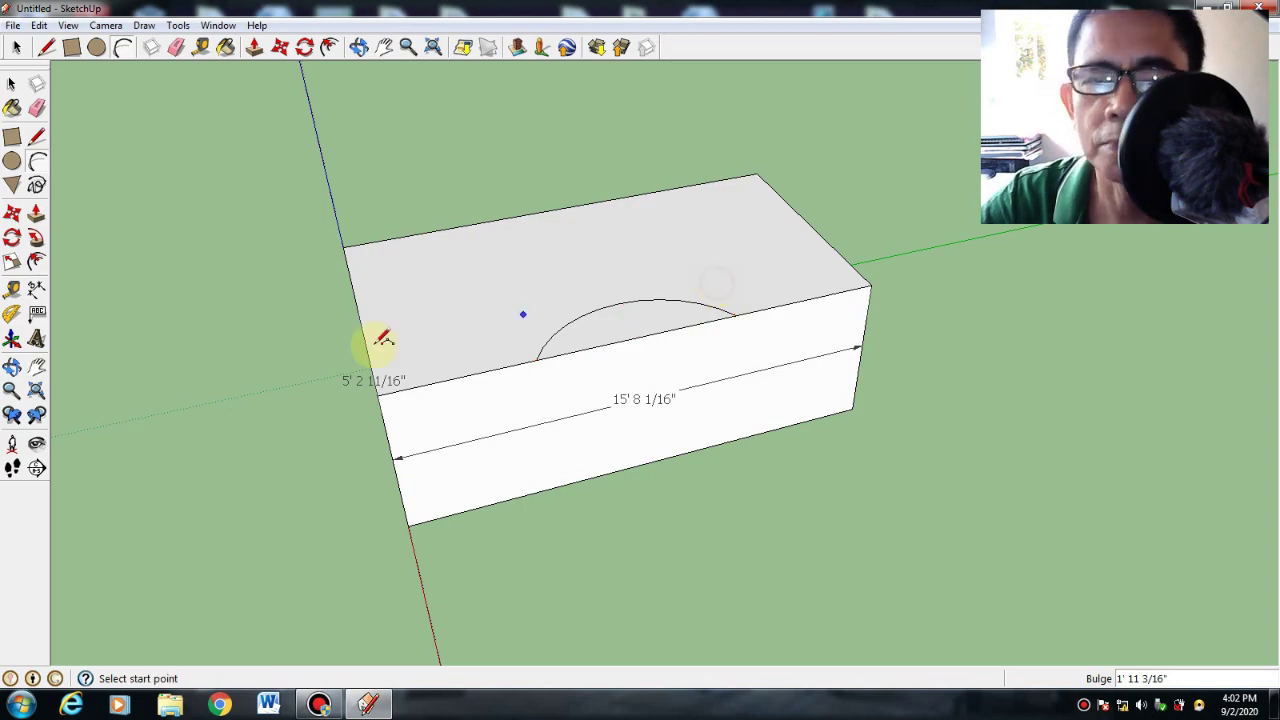
# Push the arc-shaped area of the top face down through the box's full height to cut a curved recess.
pyautogui.click(12, 370)
pyautogui.moveTo(200, 413); pyautogui.dragTo(564, 495)
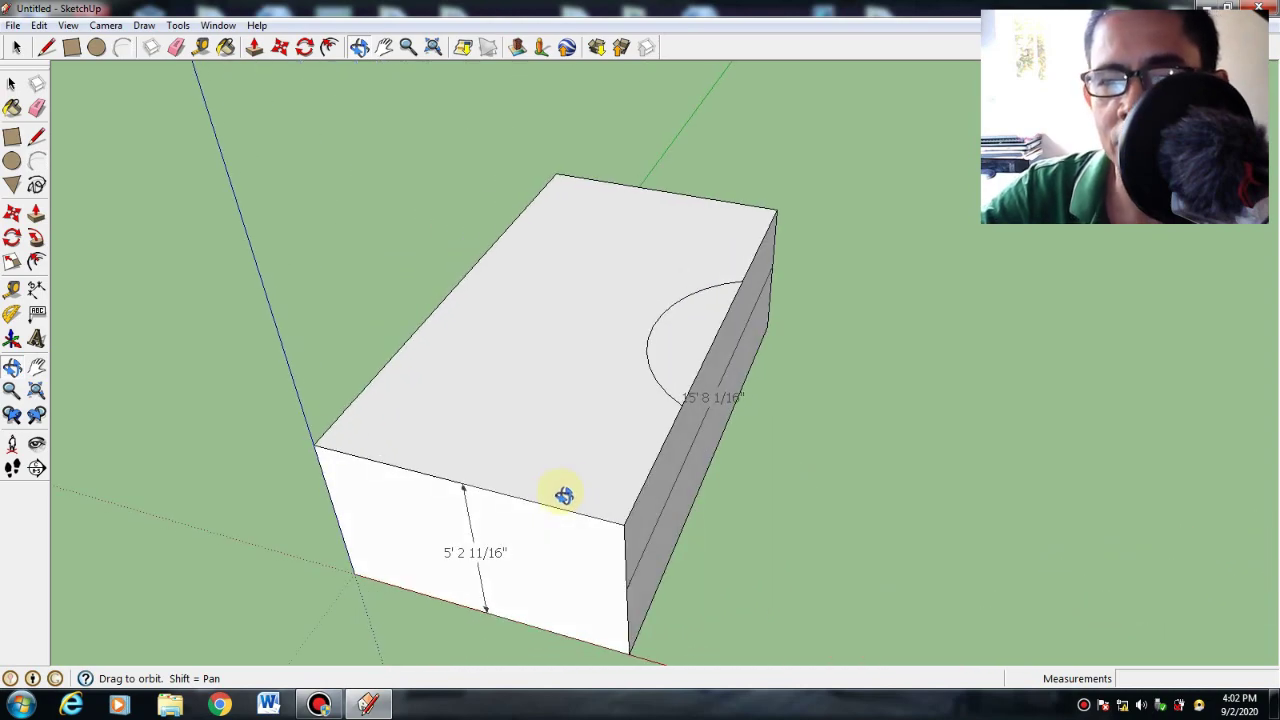
pyautogui.moveTo(657, 511); pyautogui.dragTo(437, 509)
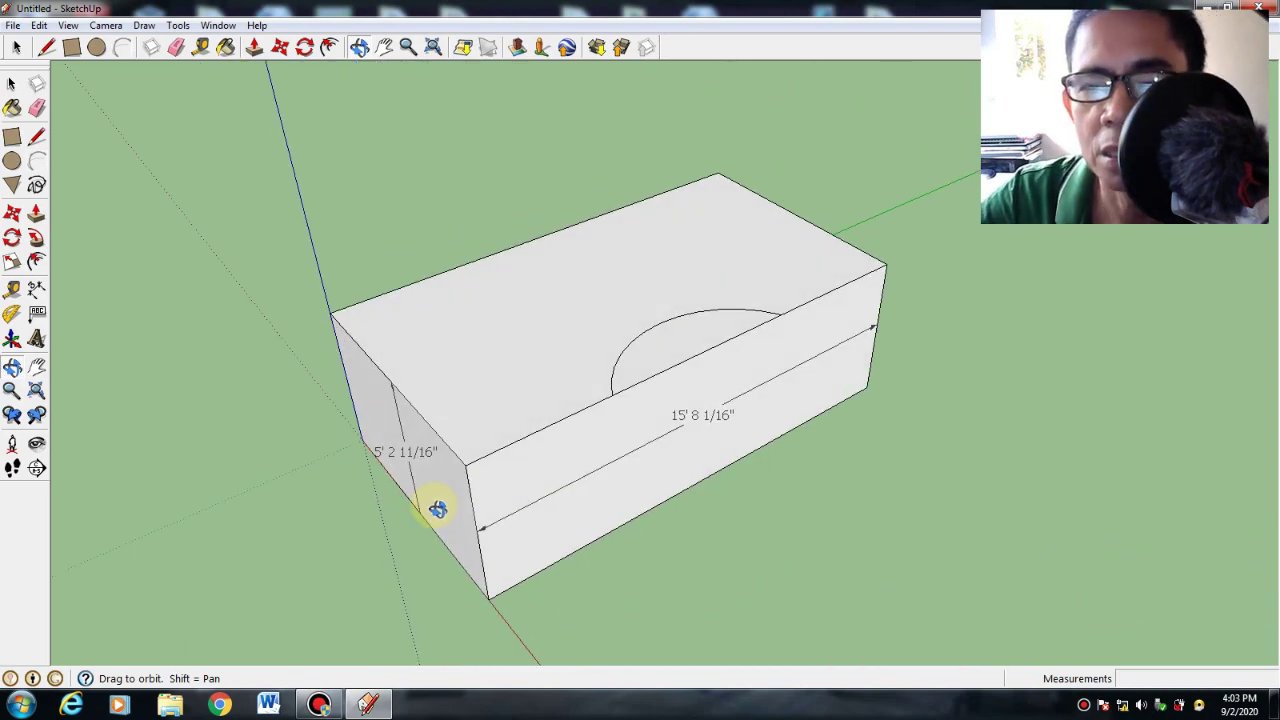
pyautogui.click(36, 213)
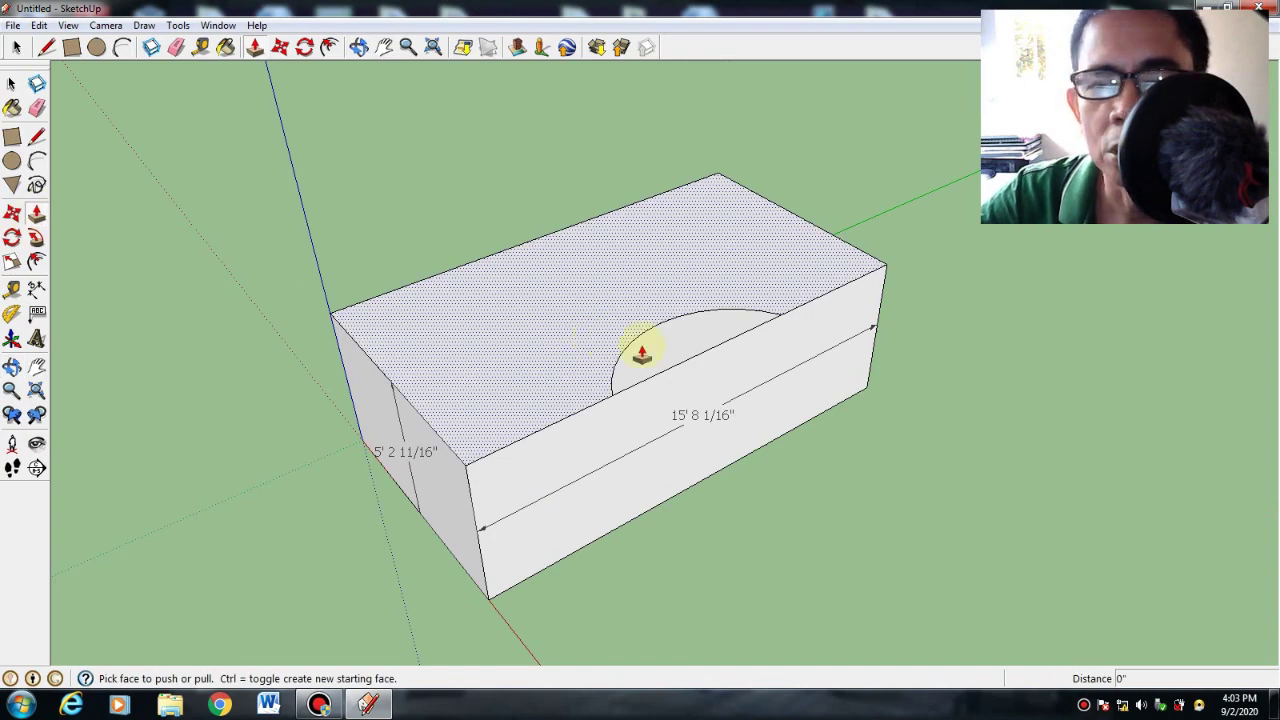
pyautogui.click(692, 370)
pyautogui.click(734, 600)
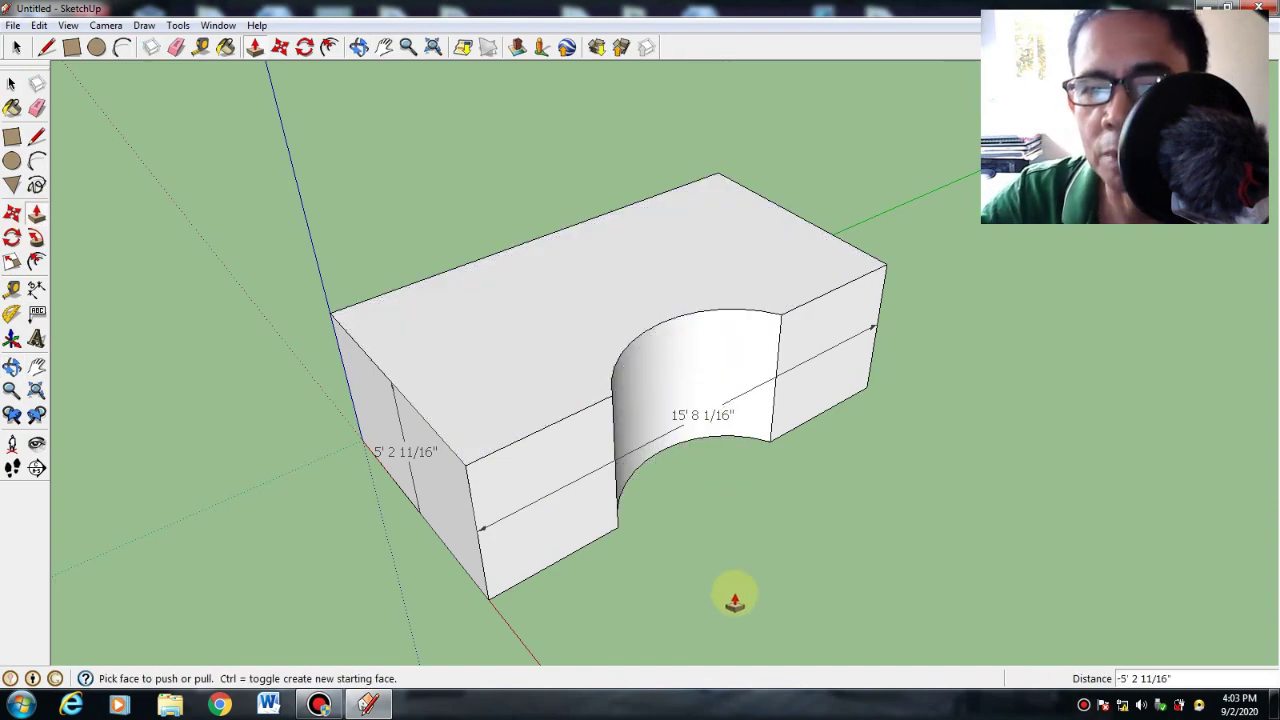
# Draw a narrow rectangle about 4' 5" by 9" on the top face, near the corner on the blue axis and parallel to the short edge.
pyautogui.click(12, 366)
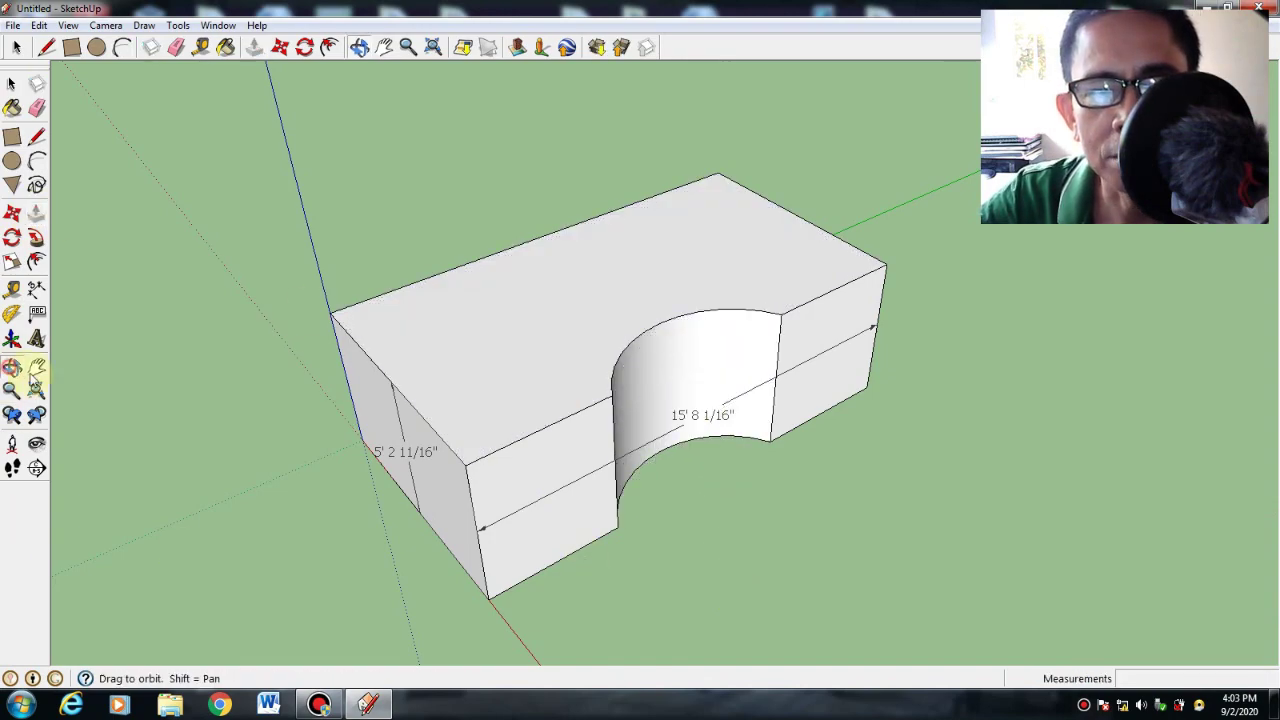
pyautogui.moveTo(483, 482); pyautogui.dragTo(791, 514)
pyautogui.moveTo(628, 443); pyautogui.dragTo(494, 371)
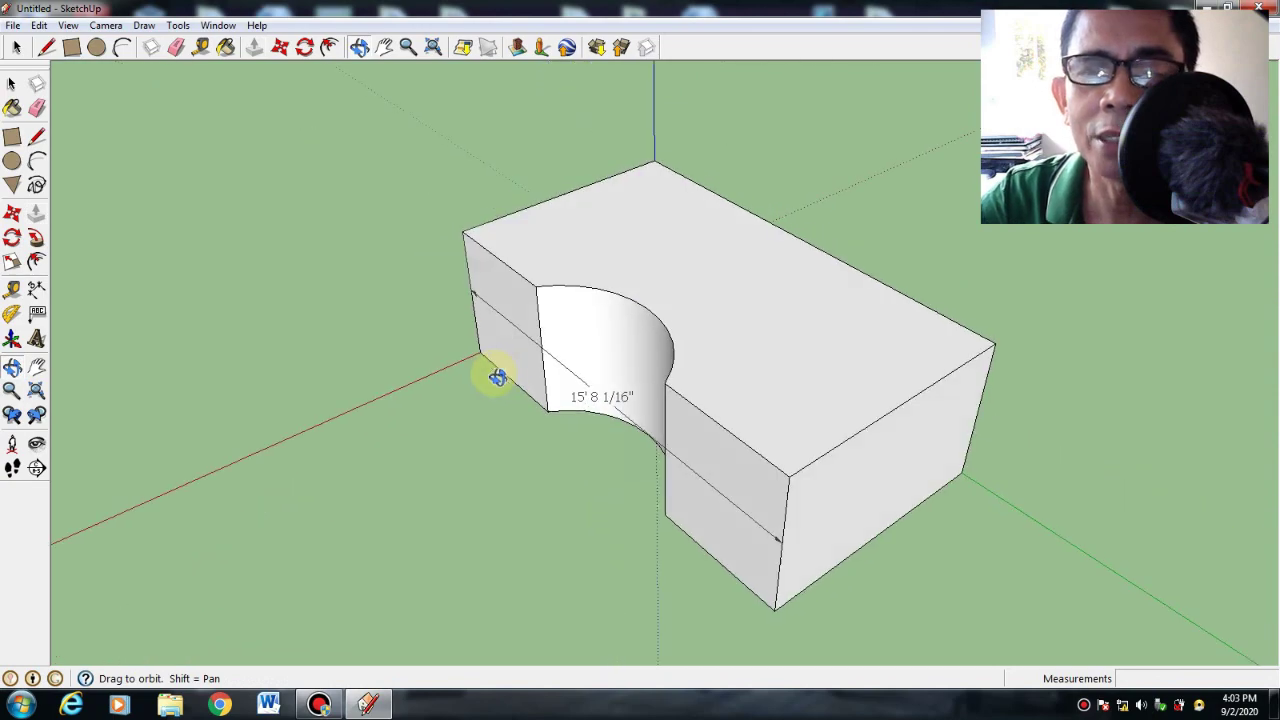
pyautogui.click(12, 136)
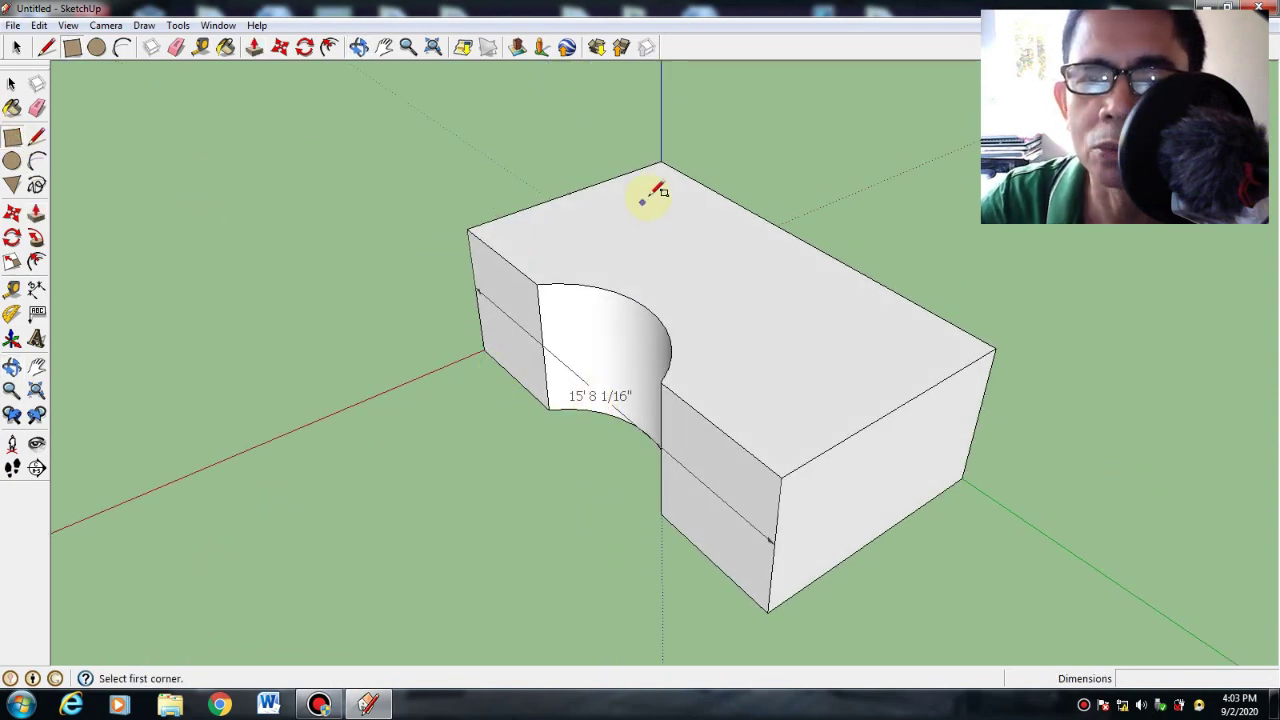
pyautogui.click(660, 169)
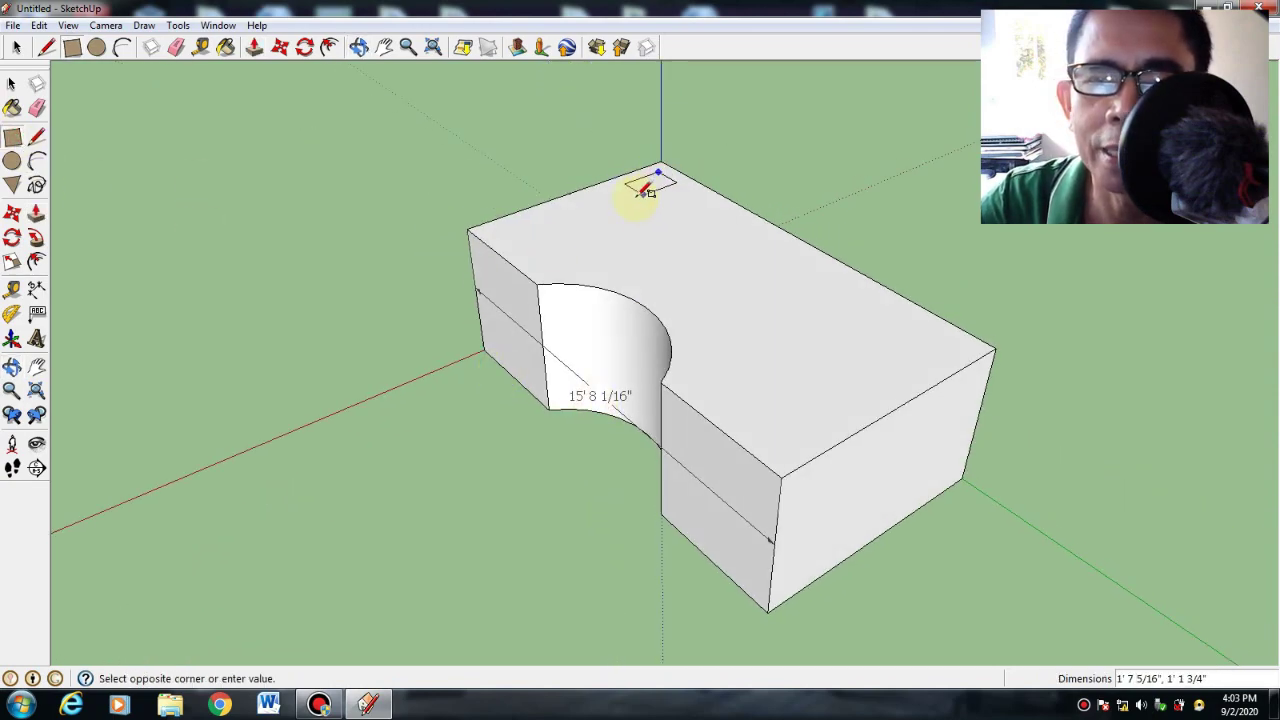
pyautogui.click(572, 210)
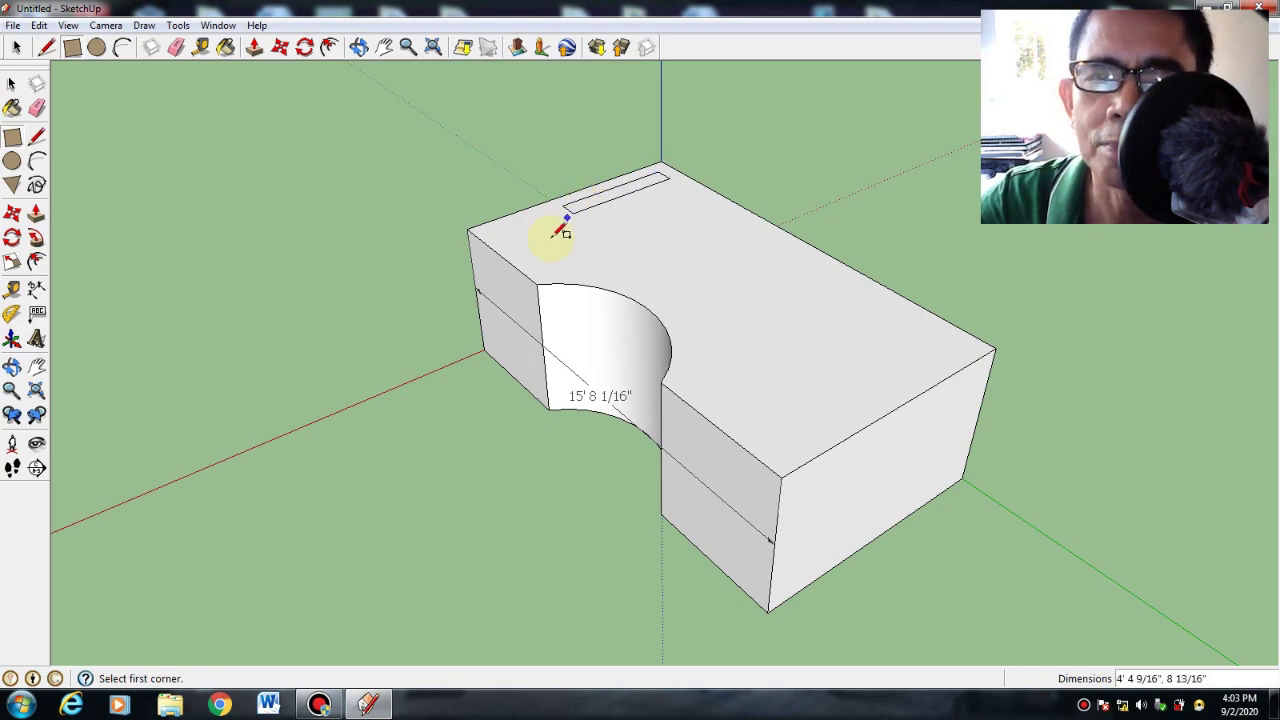
# Pull the narrow rectangle up about 8' 2" to form an upright panel on the box.
pyautogui.click(36, 366)
pyautogui.moveTo(587, 231); pyautogui.dragTo(474, 194)
pyautogui.click(36, 214)
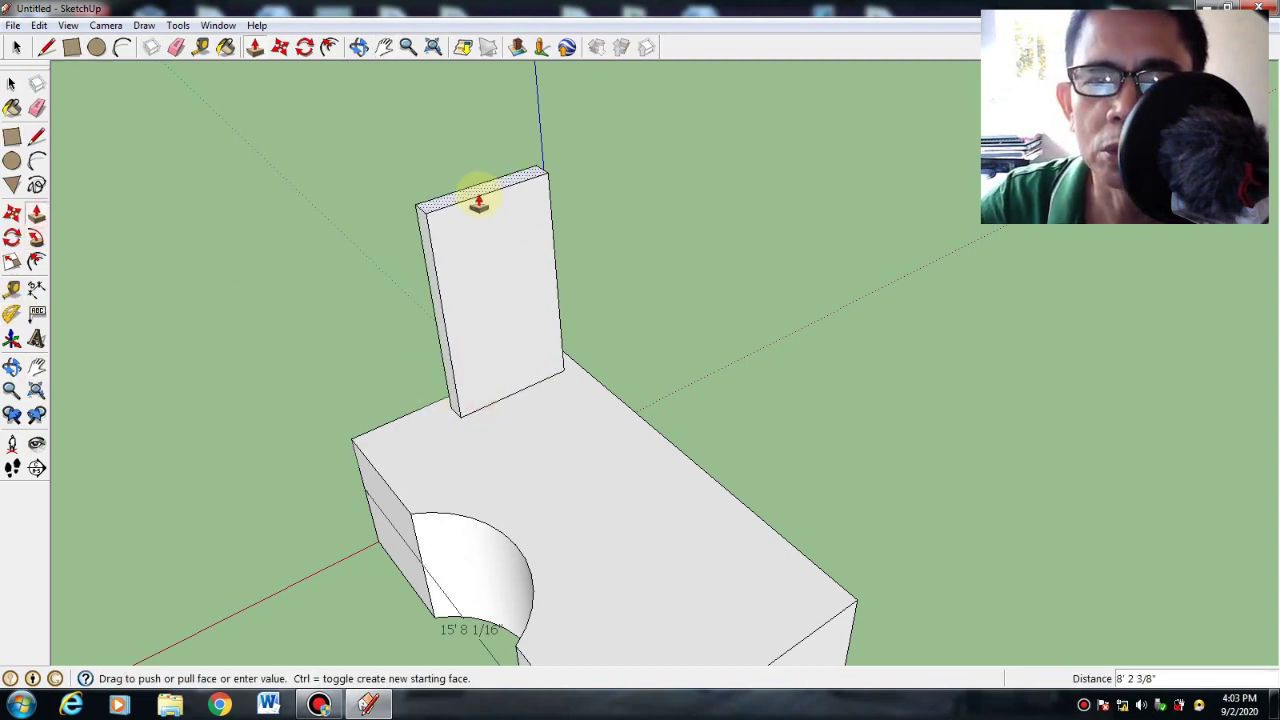
# Thin the upright panel by pushing its broad face inward about 4 3/4".
pyautogui.click(12, 366)
pyautogui.moveTo(191, 597); pyautogui.dragTo(474, 457)
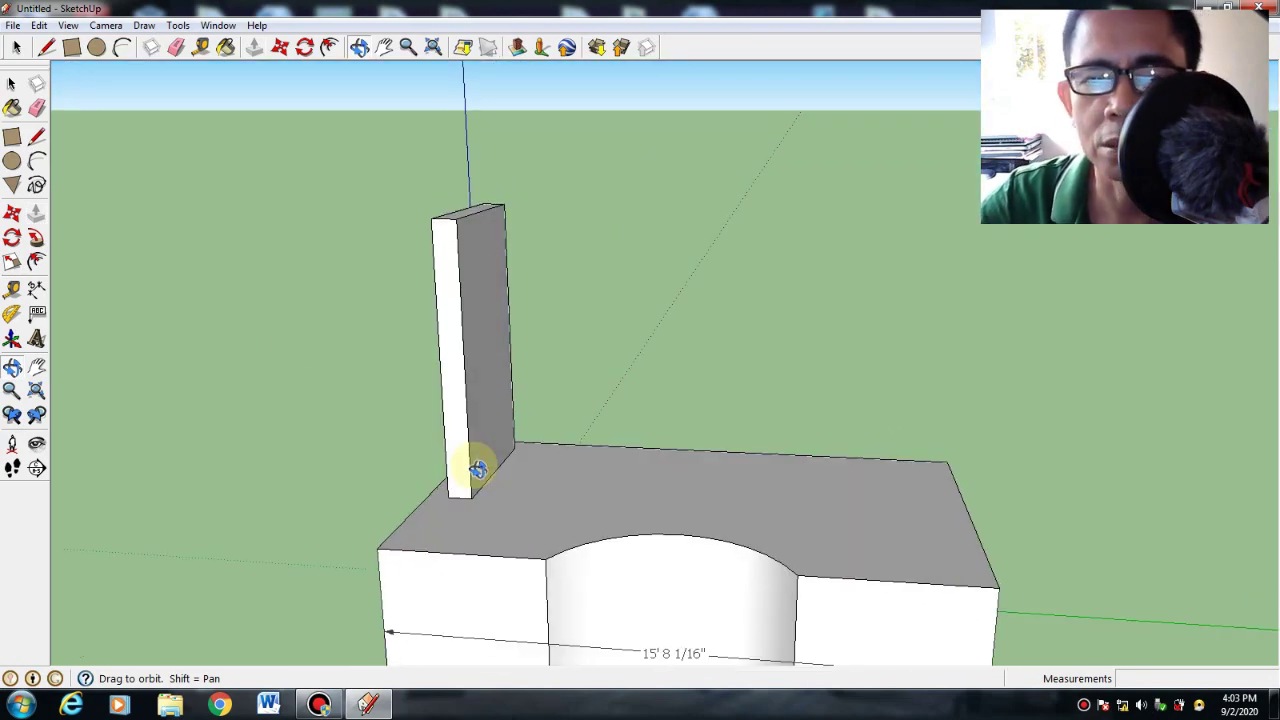
pyautogui.click(36, 214)
pyautogui.moveTo(520, 373); pyautogui.dragTo(470, 381)
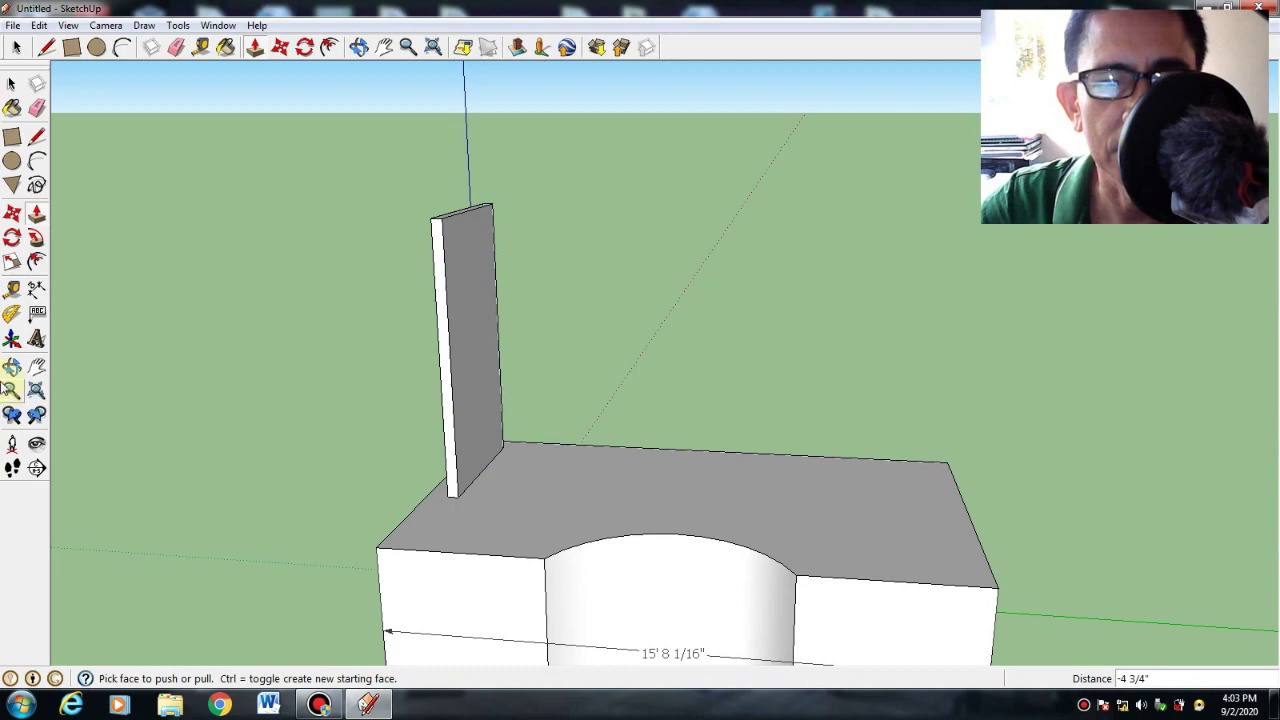
# Dimension the upright panel's height along its outer vertical edge, placing the dimension across the panel's broad face.
pyautogui.click(12, 366)
pyautogui.moveTo(57, 394); pyautogui.dragTo(112, 224)
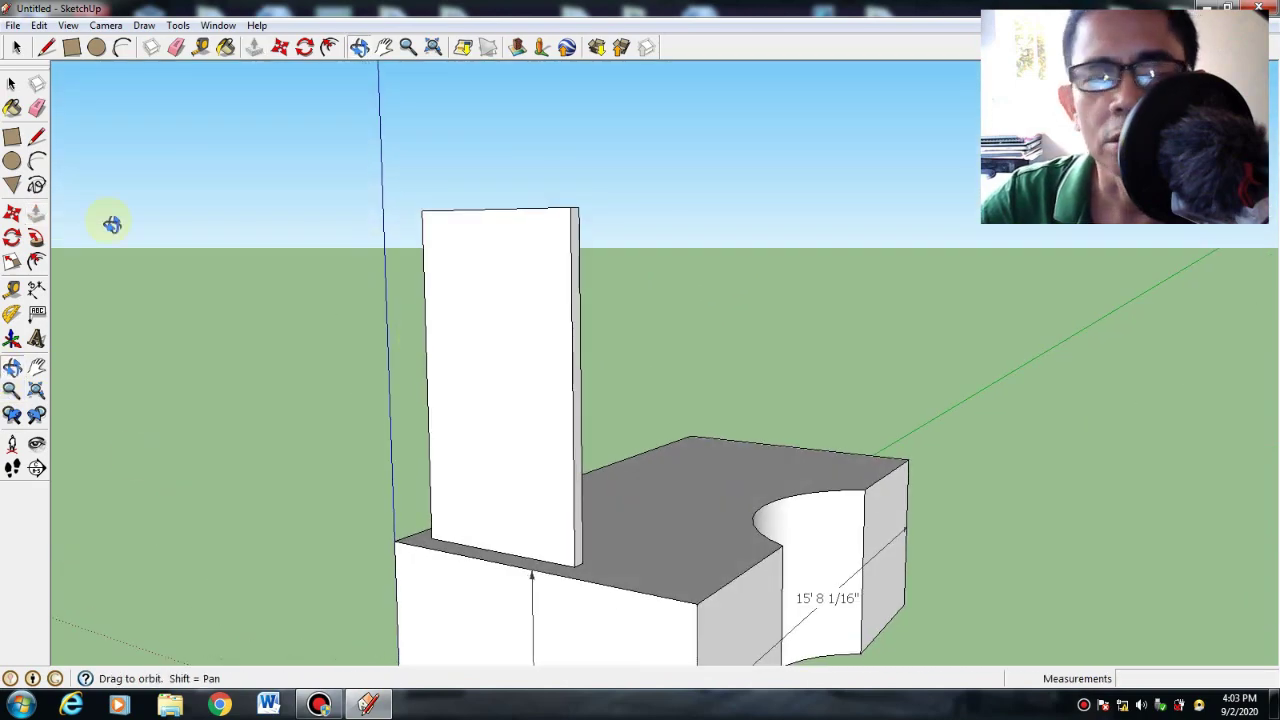
pyautogui.click(36, 289)
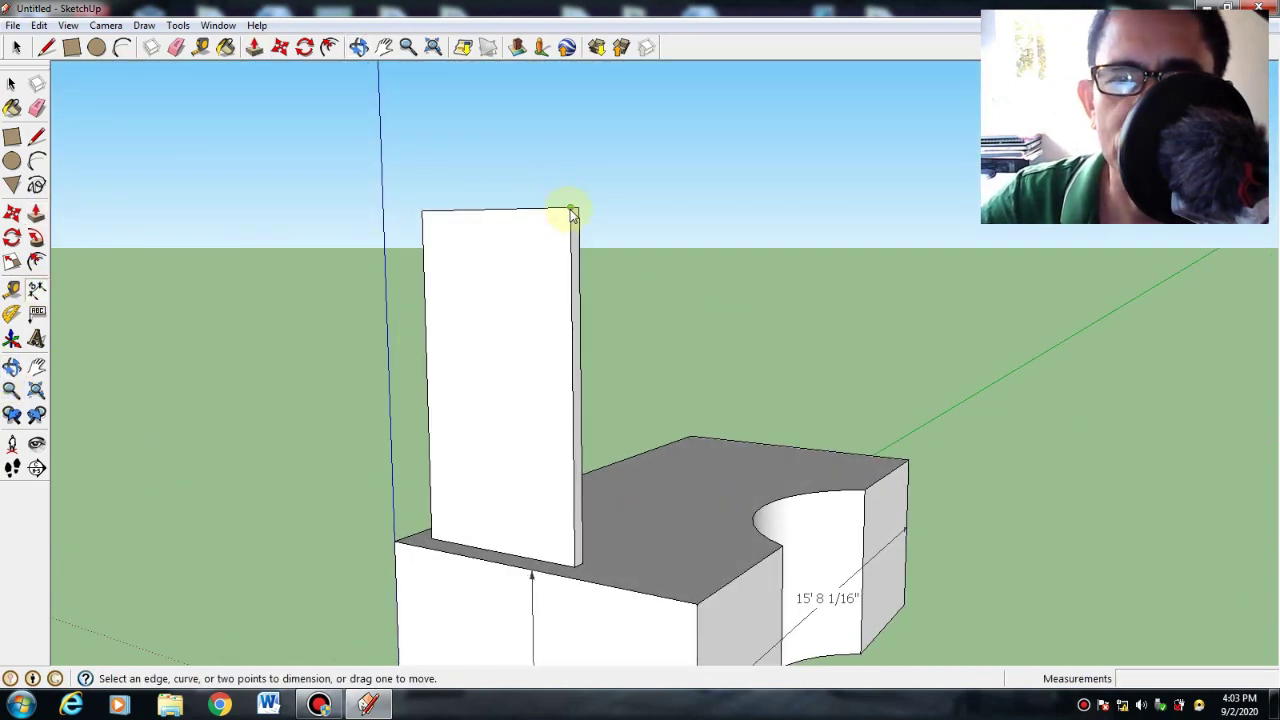
pyautogui.click(572, 214)
pyautogui.click(572, 566)
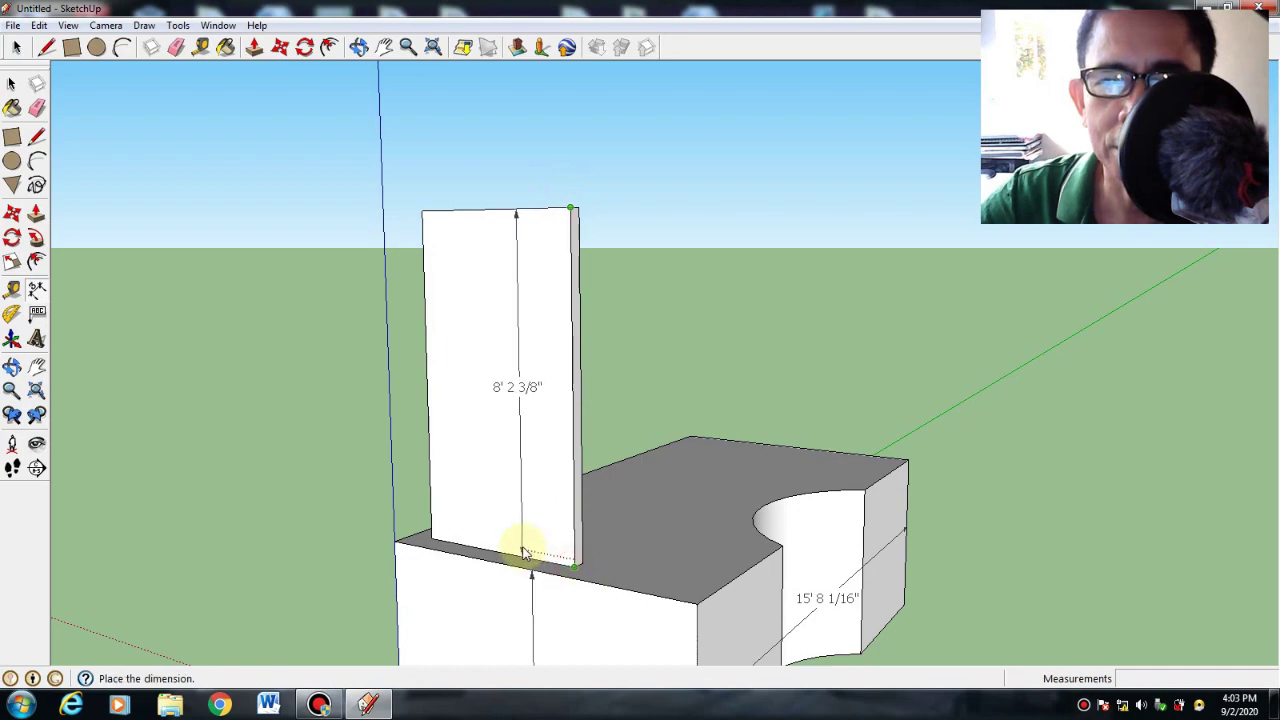
pyautogui.click(518, 548)
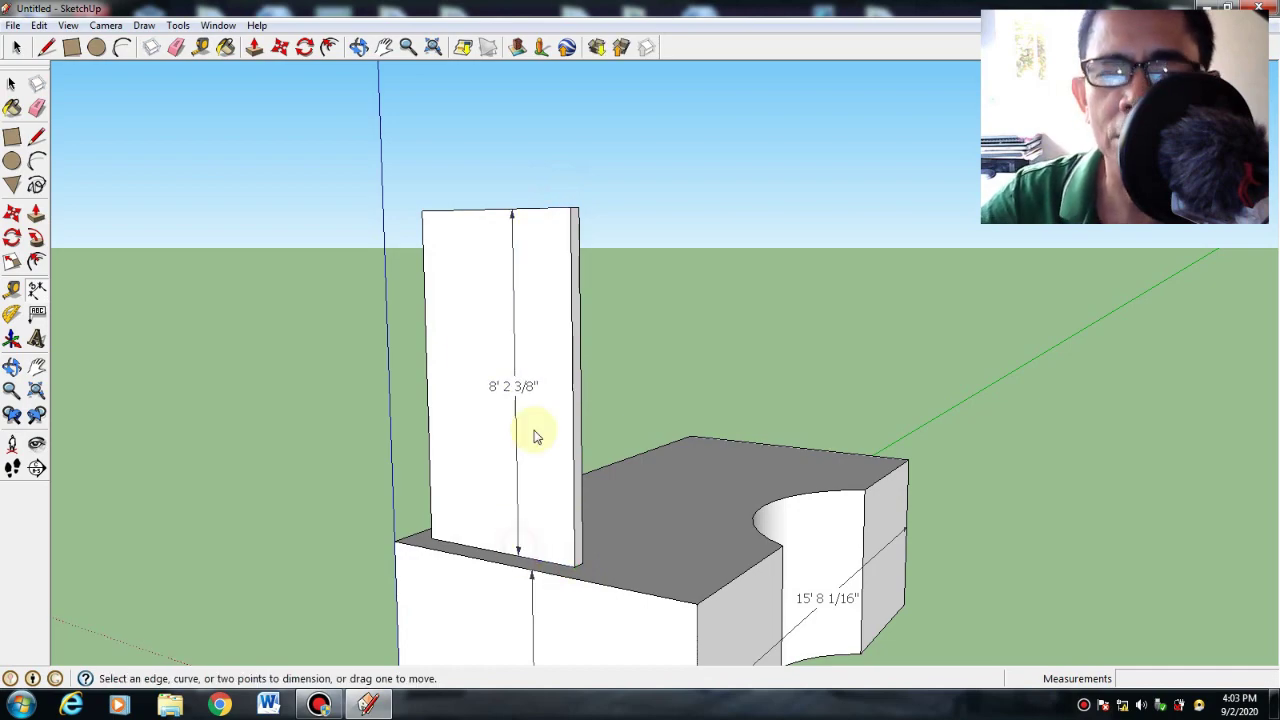
# Draw an arc on the panel's broad face between the upper and lower front corners, bulging inward about 1' 1 1/2".
pyautogui.scroll(-3, 451, 354)
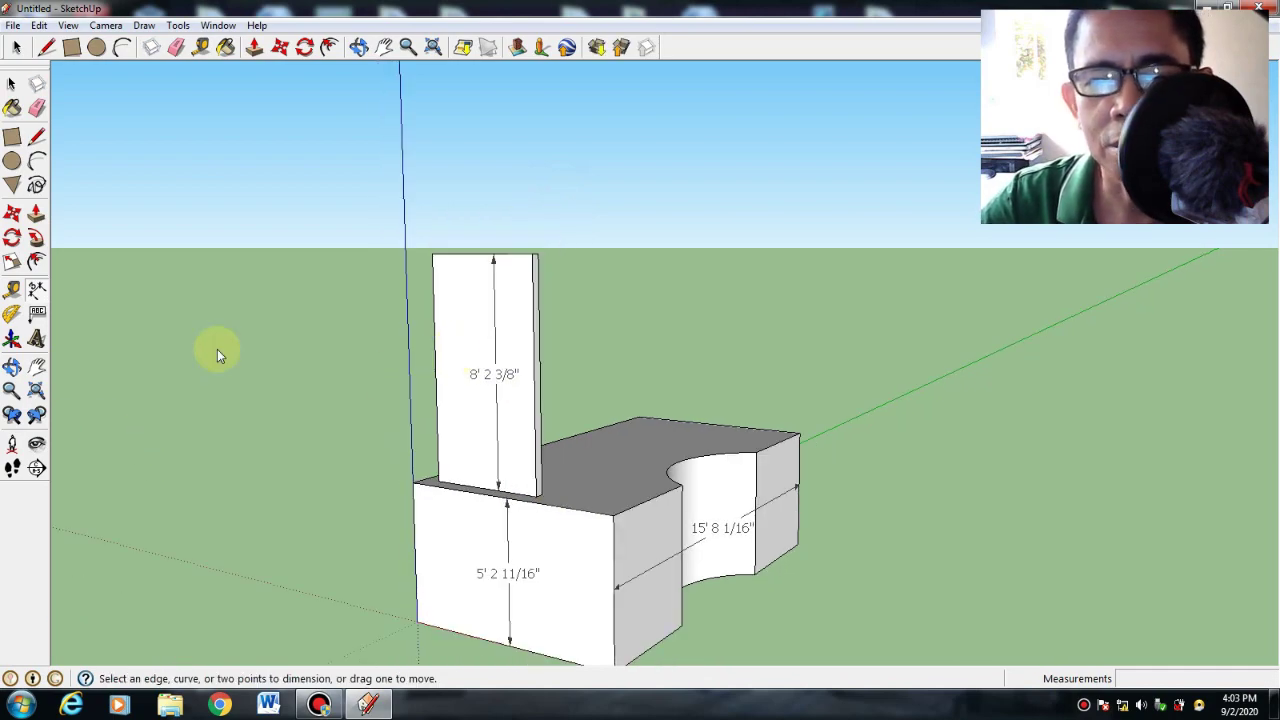
pyautogui.click(36, 367)
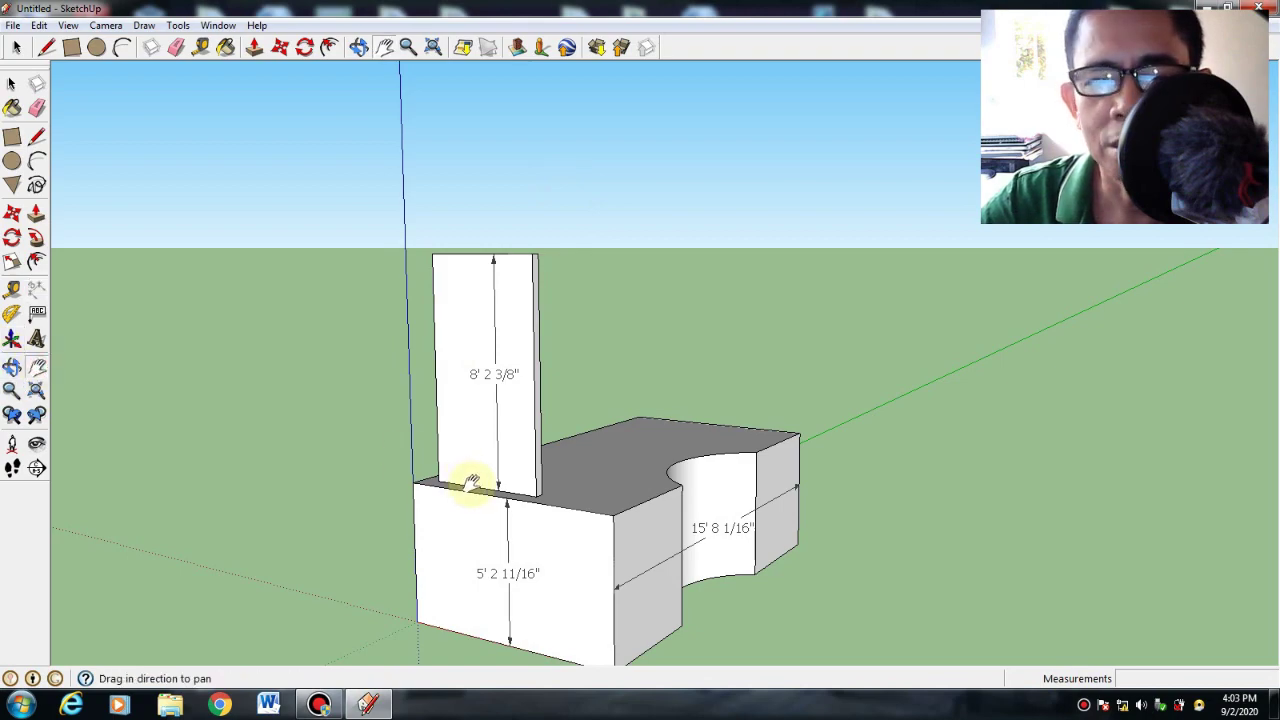
pyautogui.moveTo(530, 500); pyautogui.dragTo(531, 420)
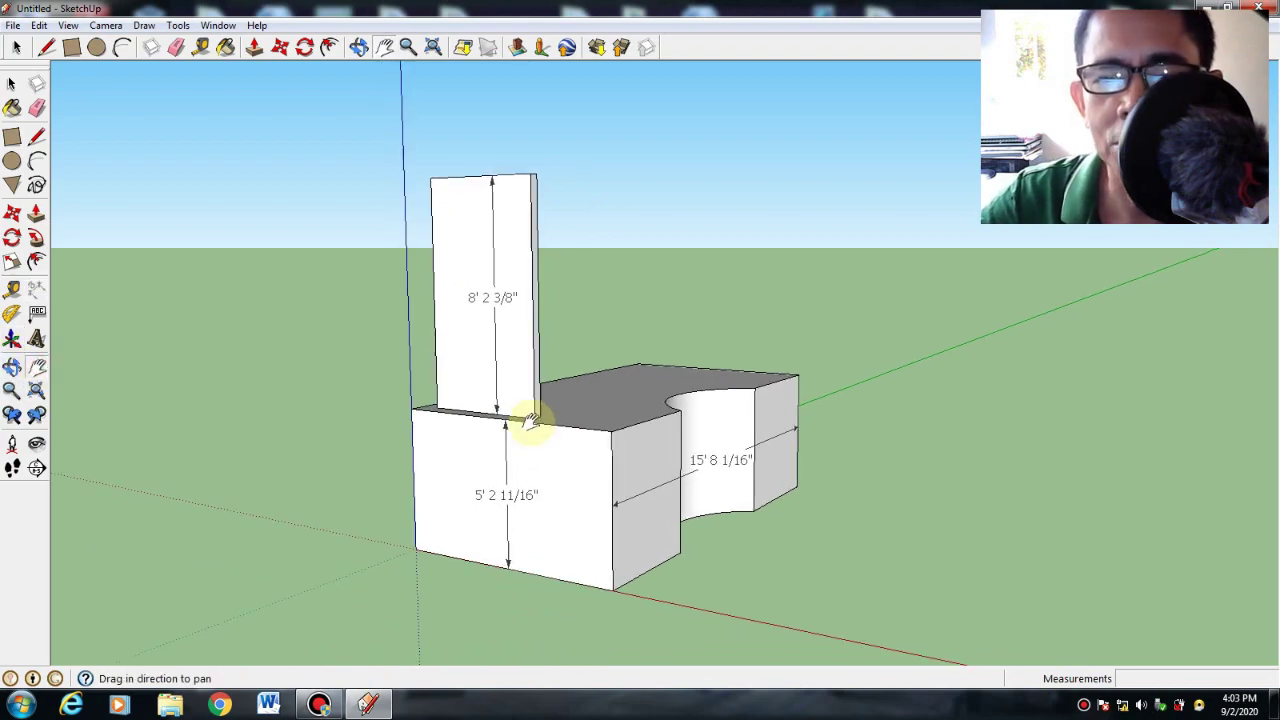
pyautogui.click(11, 367)
pyautogui.moveTo(709, 486); pyautogui.dragTo(737, 491)
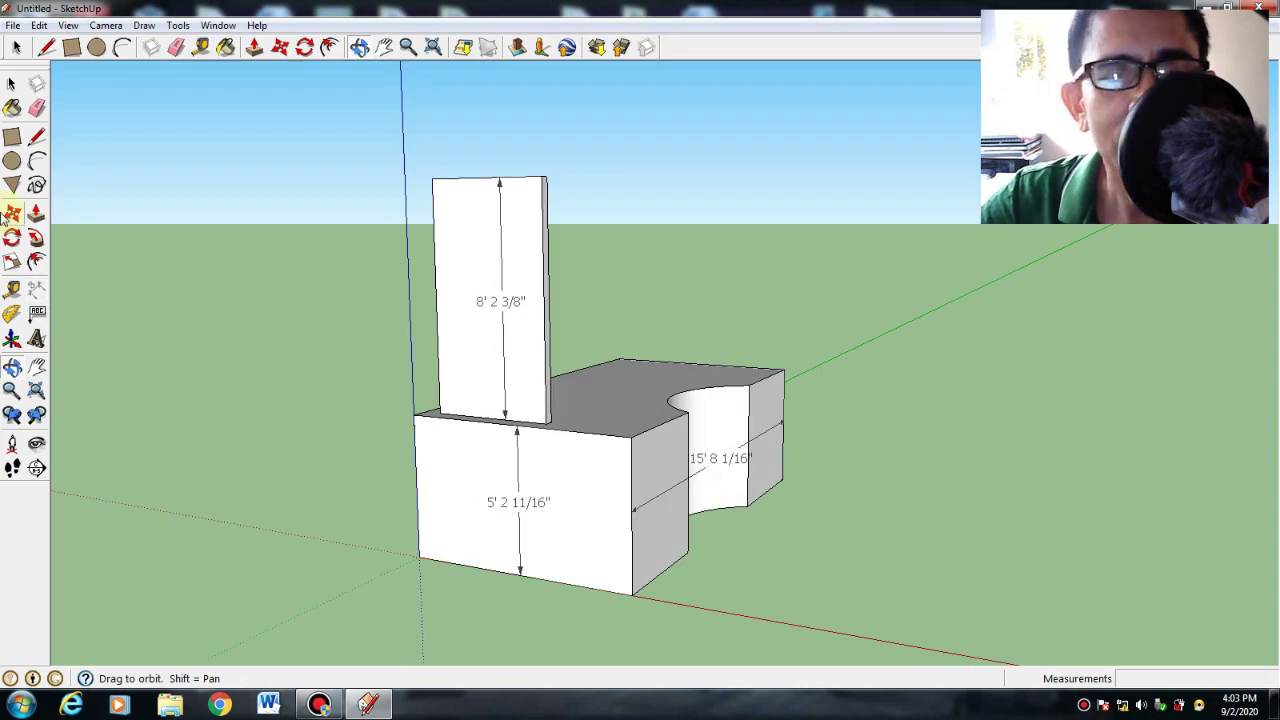
pyautogui.click(36, 162)
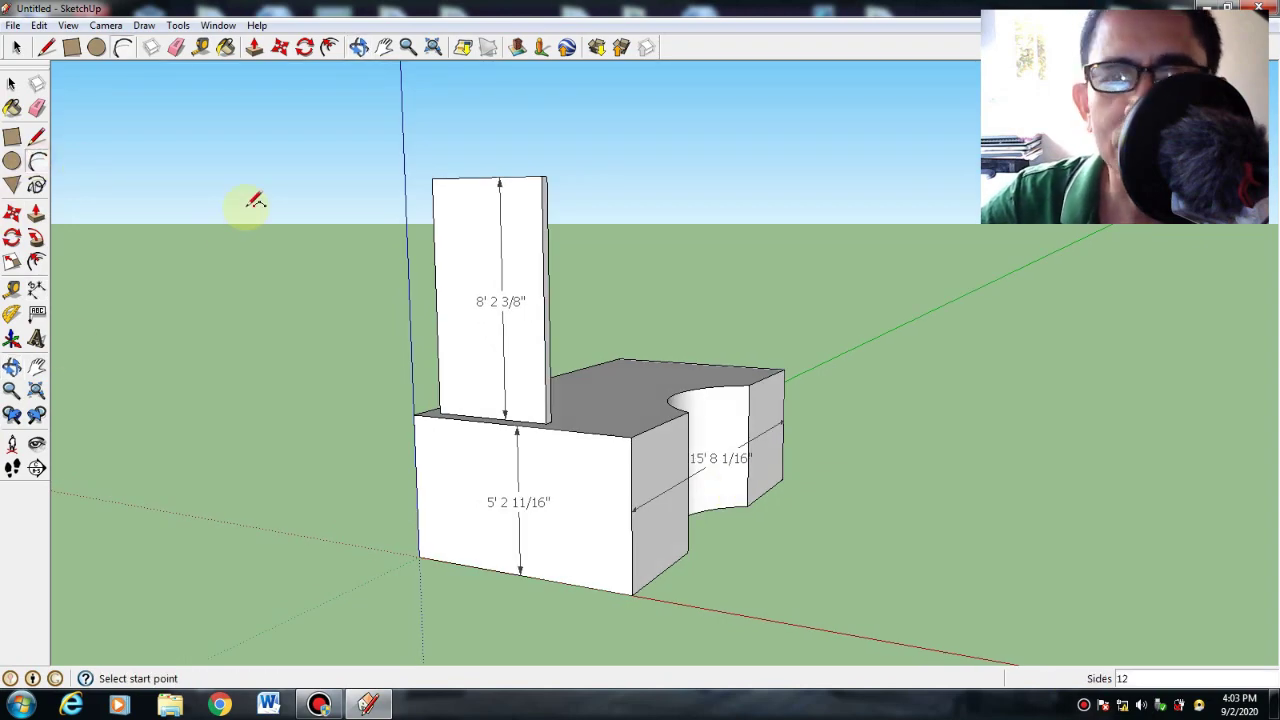
pyautogui.click(545, 177)
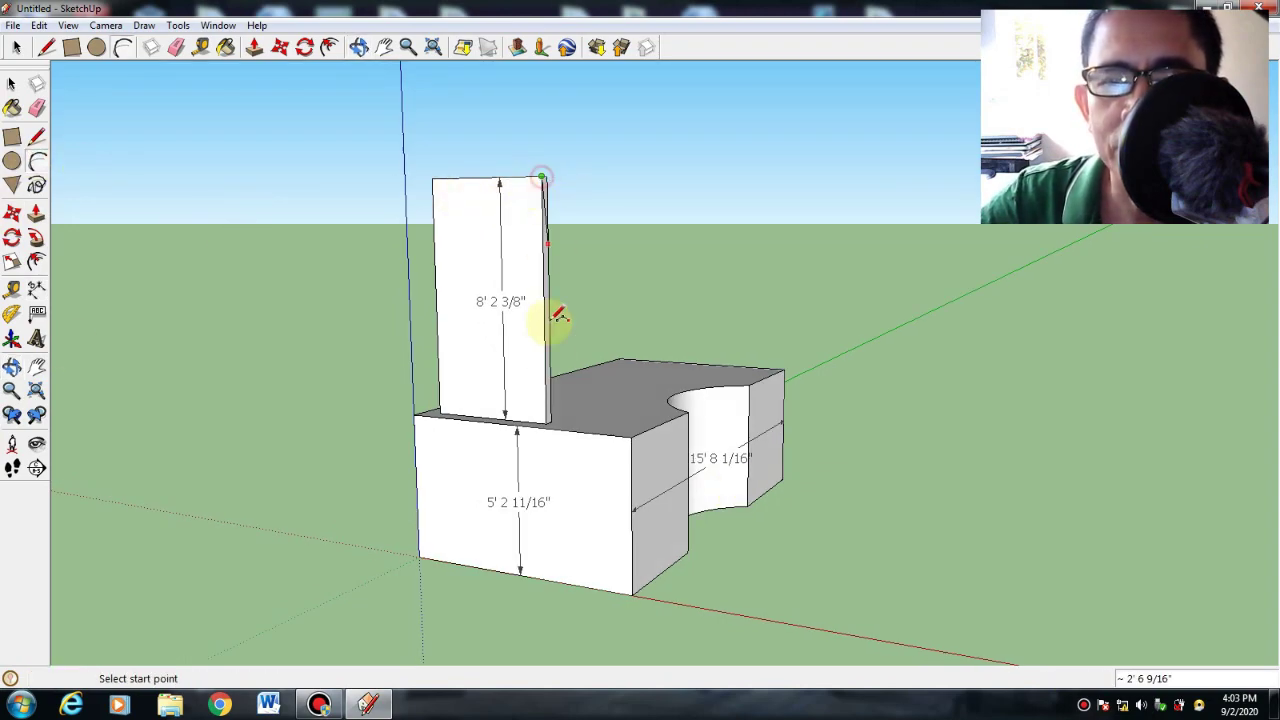
pyautogui.click(549, 417)
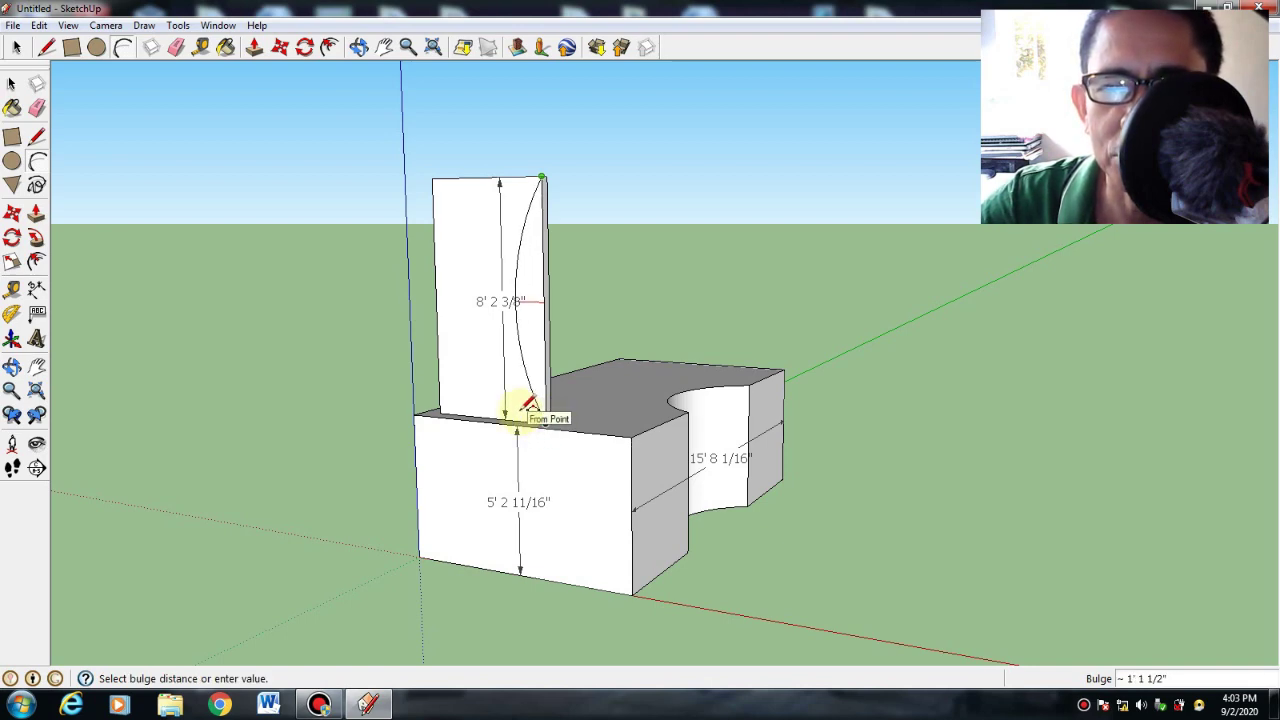
pyautogui.click(521, 408)
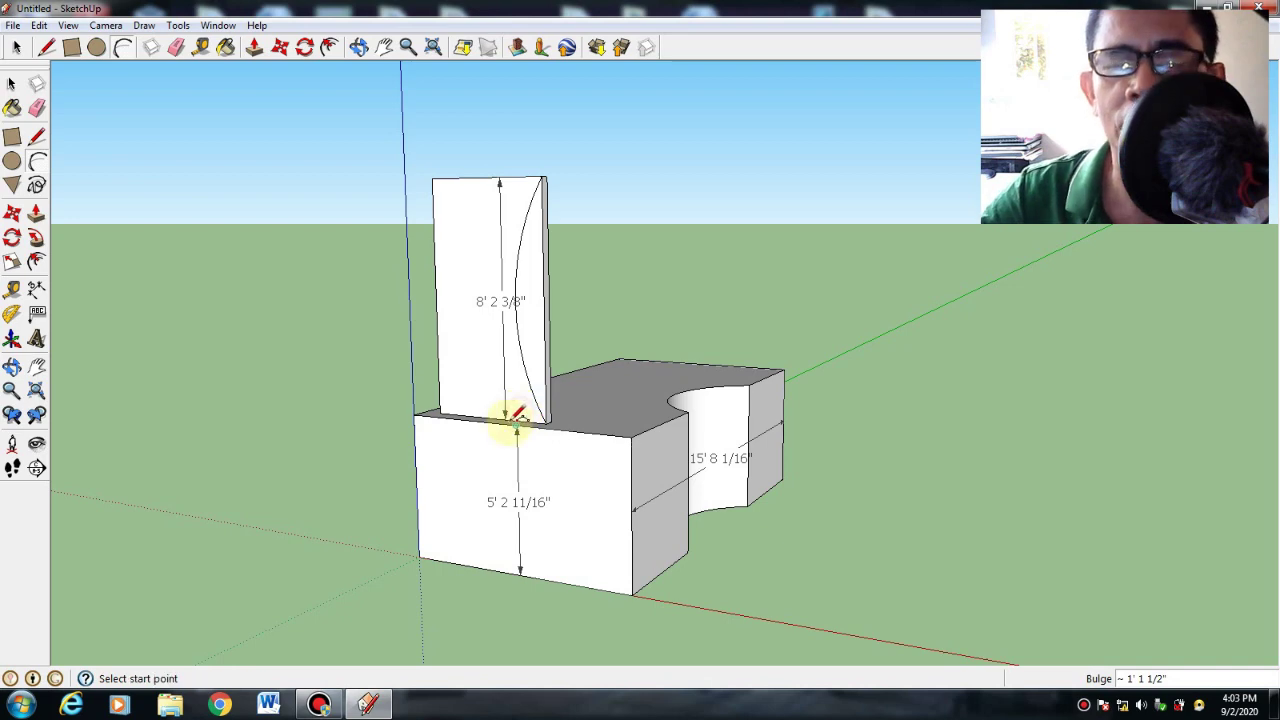
# Push the arc segment through the panel's thickness, about 3 7/8", to give the panel a concave front edge.
pyautogui.click(37, 214)
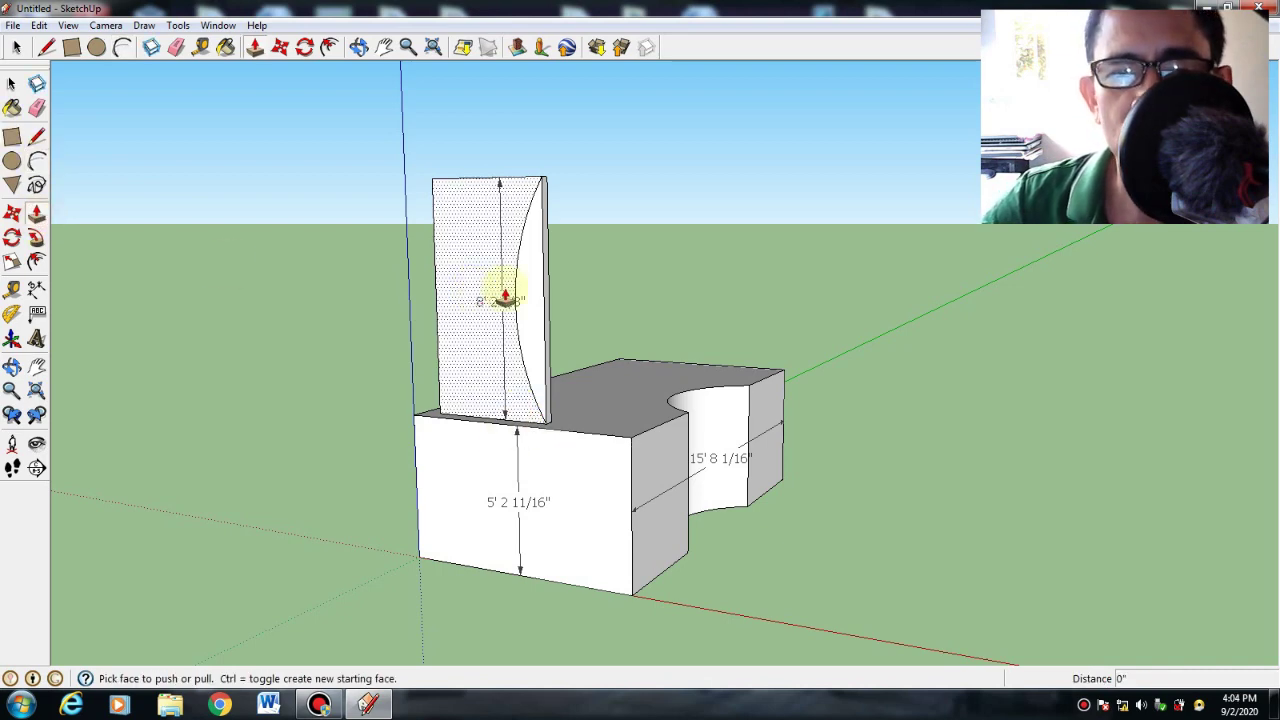
pyautogui.click(527, 310)
pyautogui.click(640, 258)
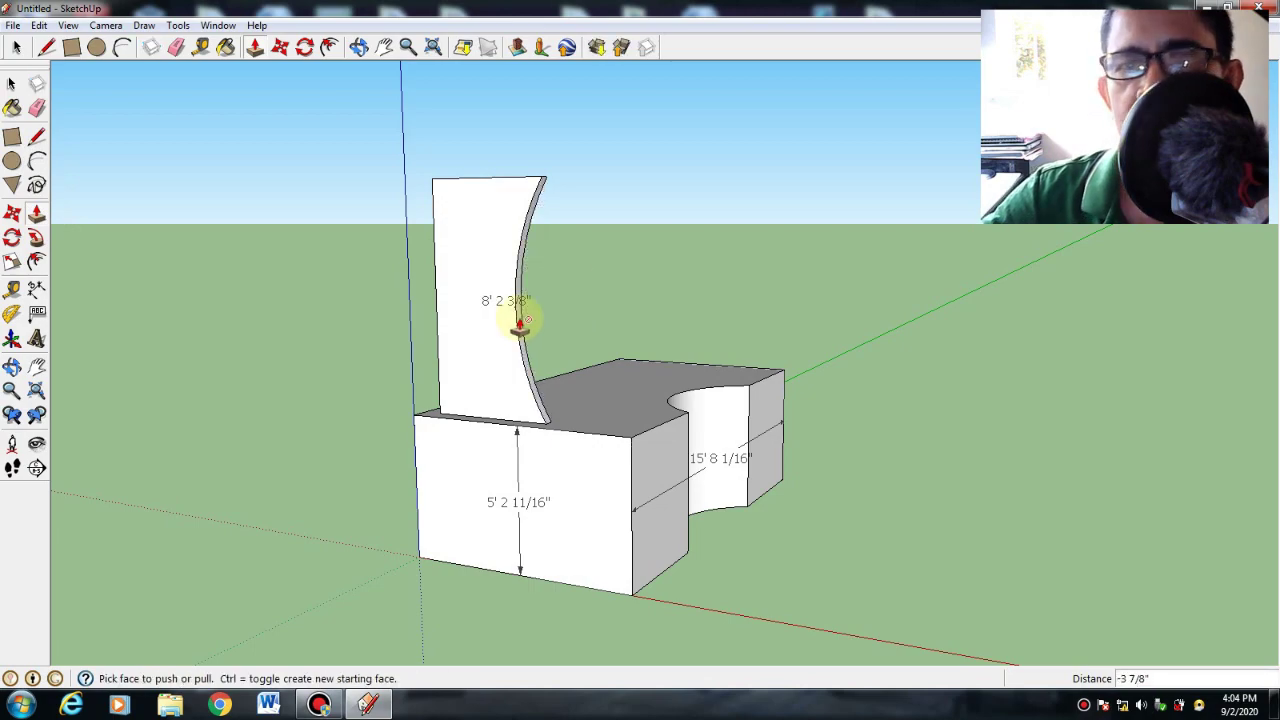
# Pull the curved panel's inner broad face along the box's length to extend it into a long block.
pyautogui.click(12, 367)
pyautogui.moveTo(878, 372); pyautogui.dragTo(315, 468)
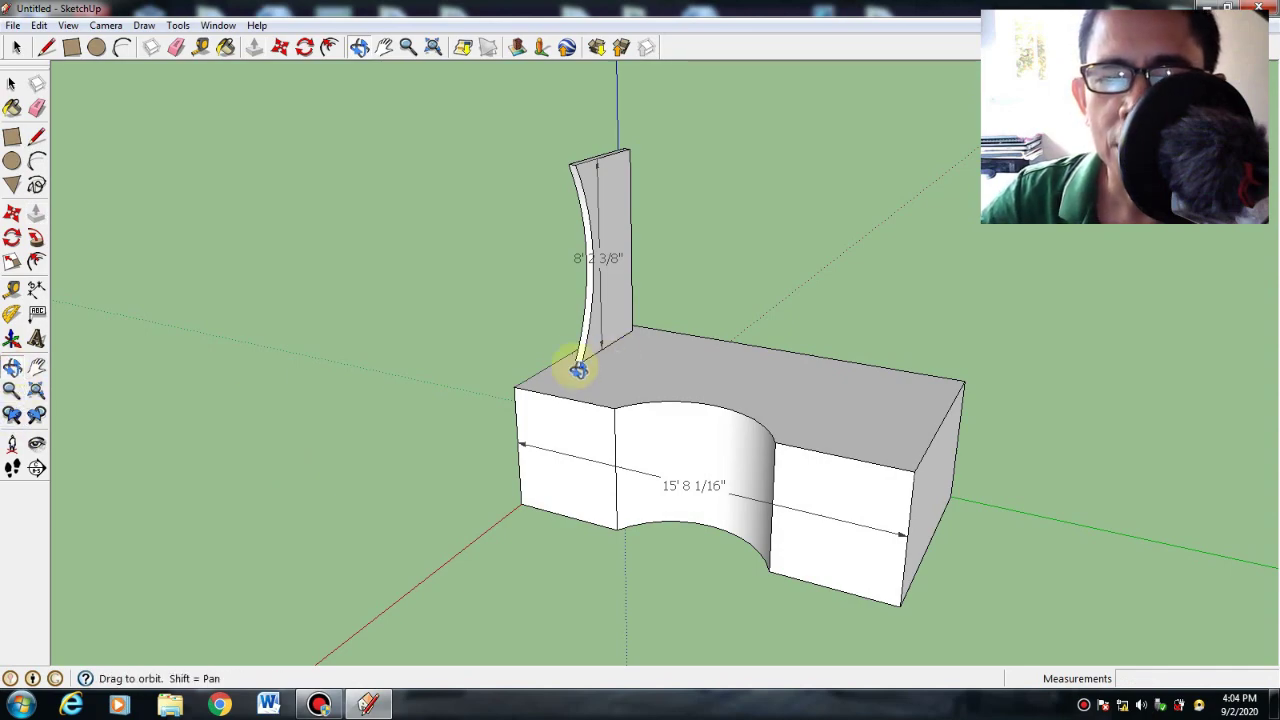
pyautogui.click(36, 367)
pyautogui.moveTo(704, 347); pyautogui.dragTo(544, 345)
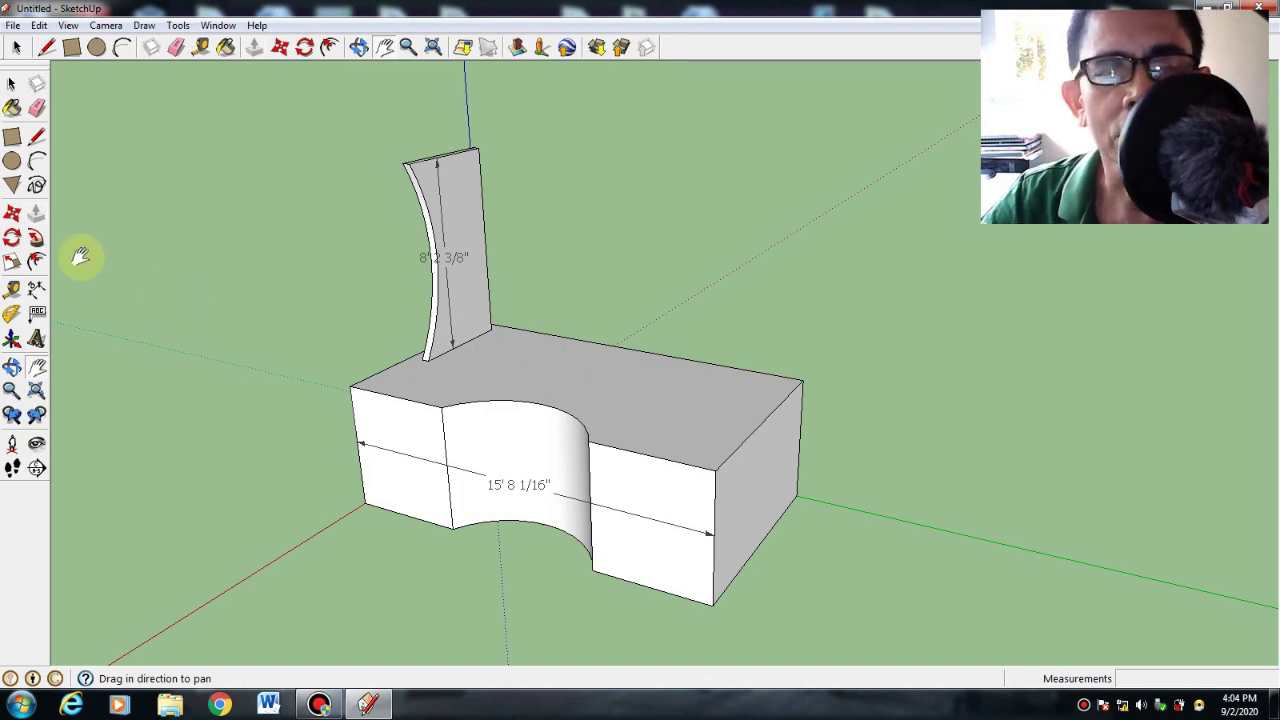
pyautogui.click(36, 215)
pyautogui.click(500, 286)
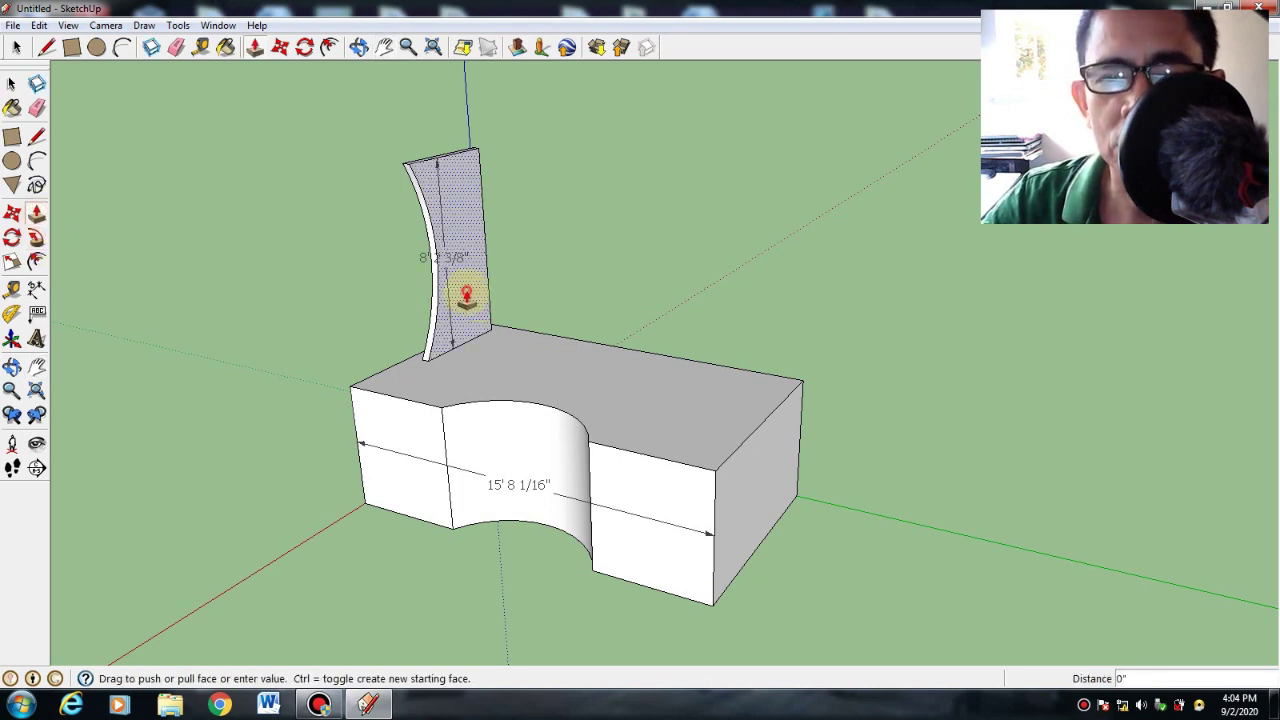
pyautogui.click(745, 400)
# Erase the long block's concave front face and its back face to open up the upper structure.
pyautogui.moveTo(279, 445); pyautogui.dragTo(480, 405)
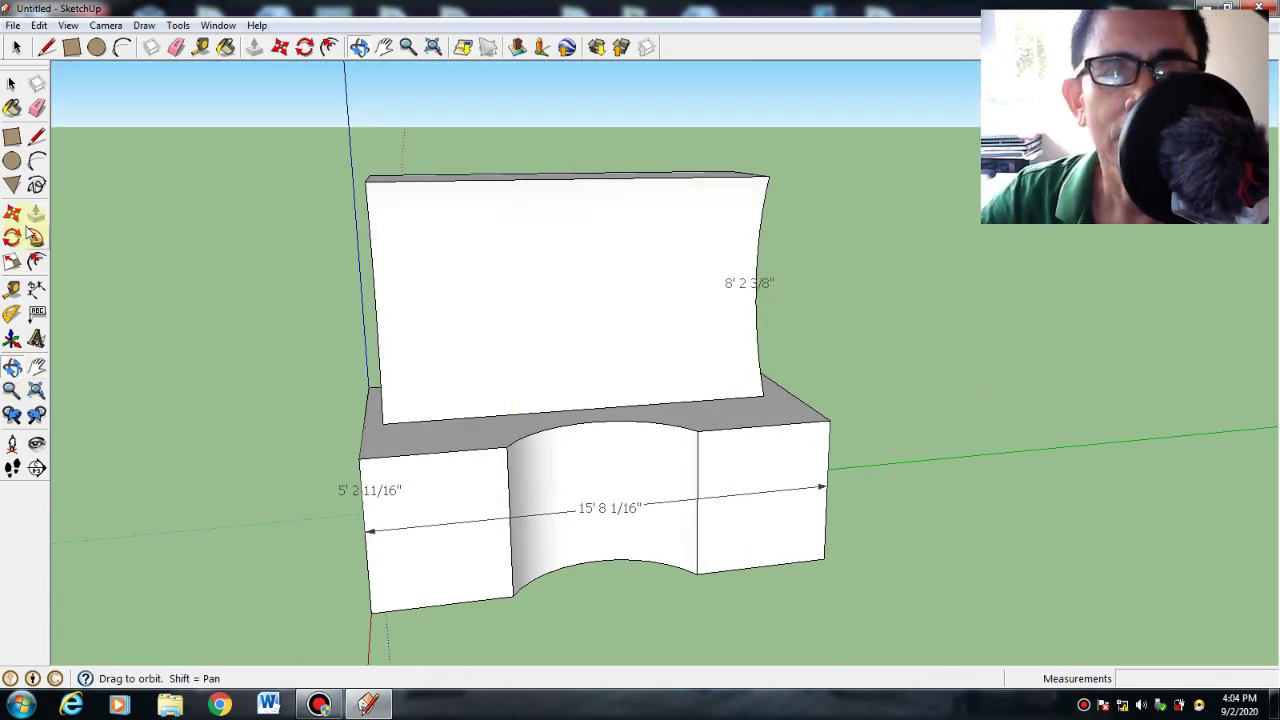
pyautogui.click(37, 108)
pyautogui.rightClick(558, 297)
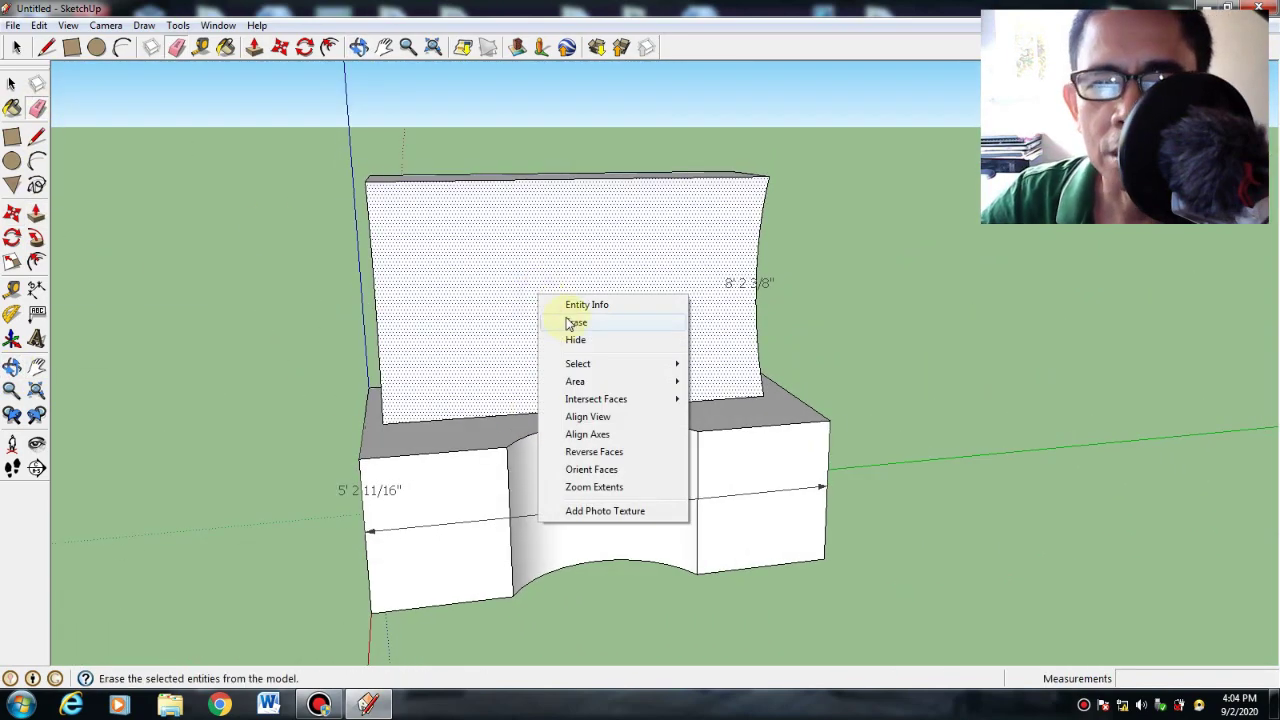
pyautogui.click(573, 322)
pyautogui.rightClick(556, 254)
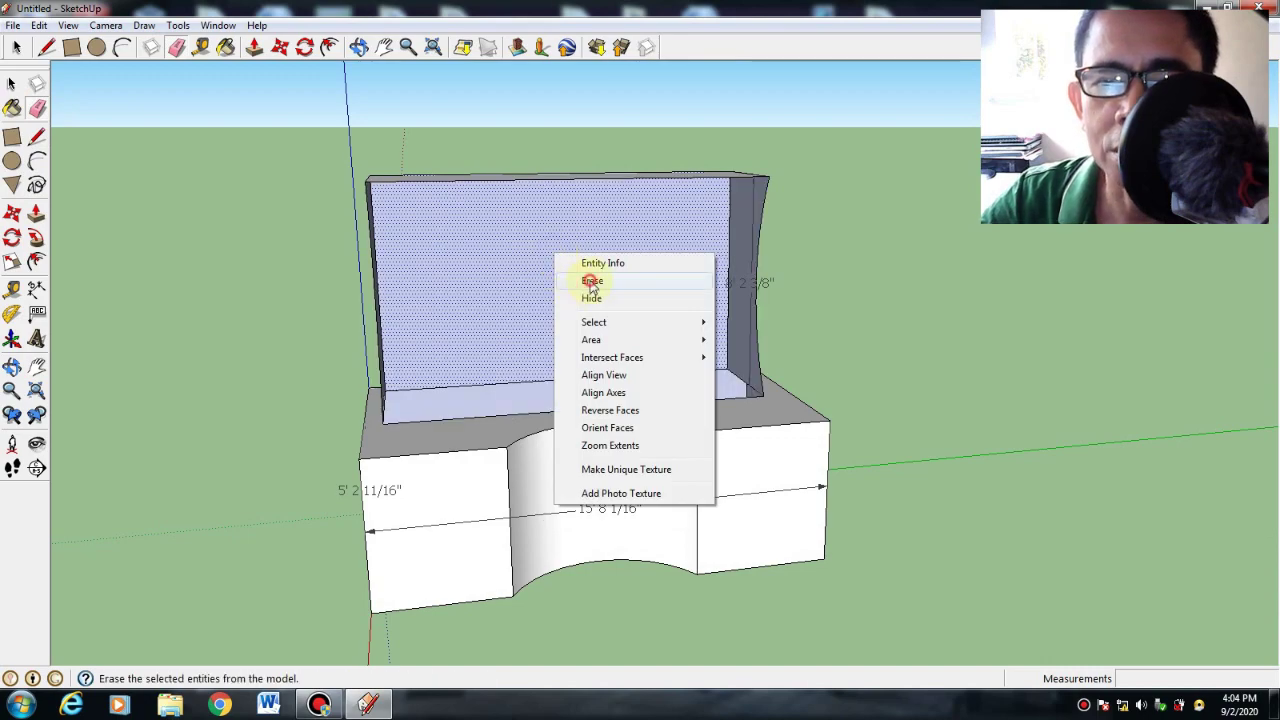
pyautogui.click(591, 282)
# Draw a rectangle about 13' 10 7/8" by 4' 4 7/8" over the opening in the box's top face between the side panels.
pyautogui.click(12, 366)
pyautogui.moveTo(808, 428)
pyautogui.mouseDown()
pyautogui.moveTo(751, 482)
pyautogui.moveTo(560, 583)
pyautogui.moveTo(503, 377)
pyautogui.mouseUp()
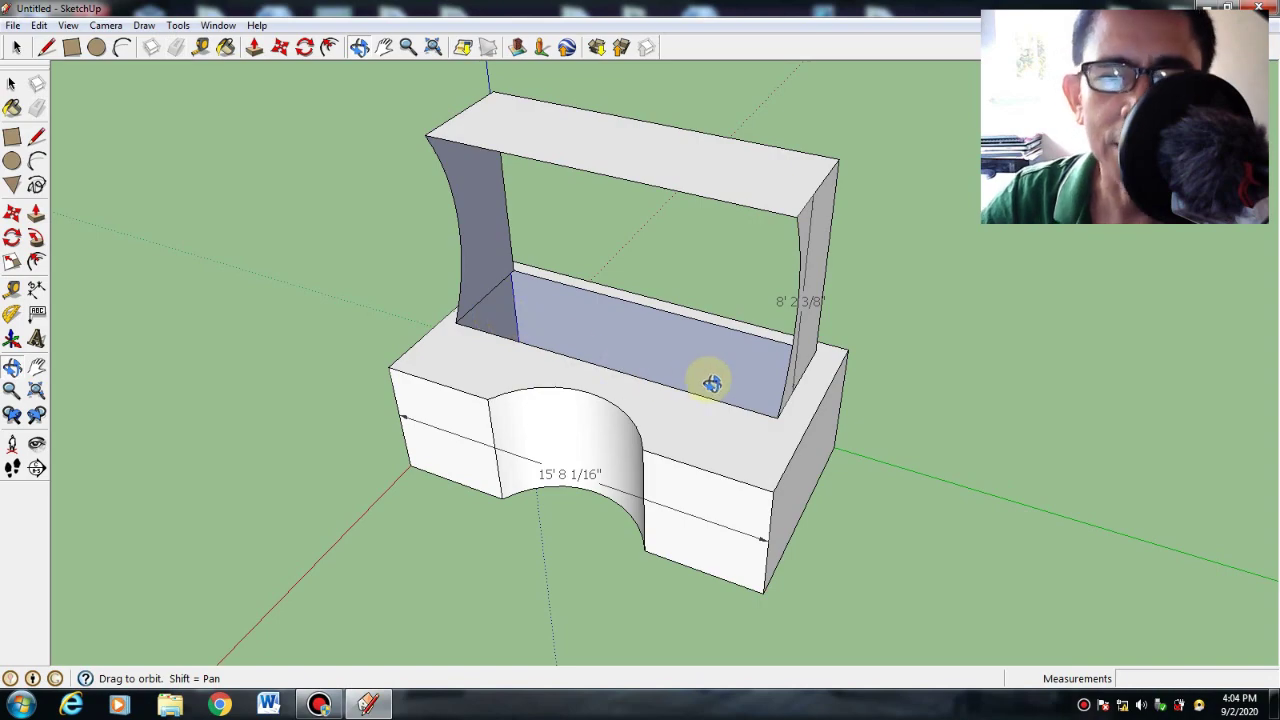
pyautogui.moveTo(751, 423); pyautogui.dragTo(535, 428)
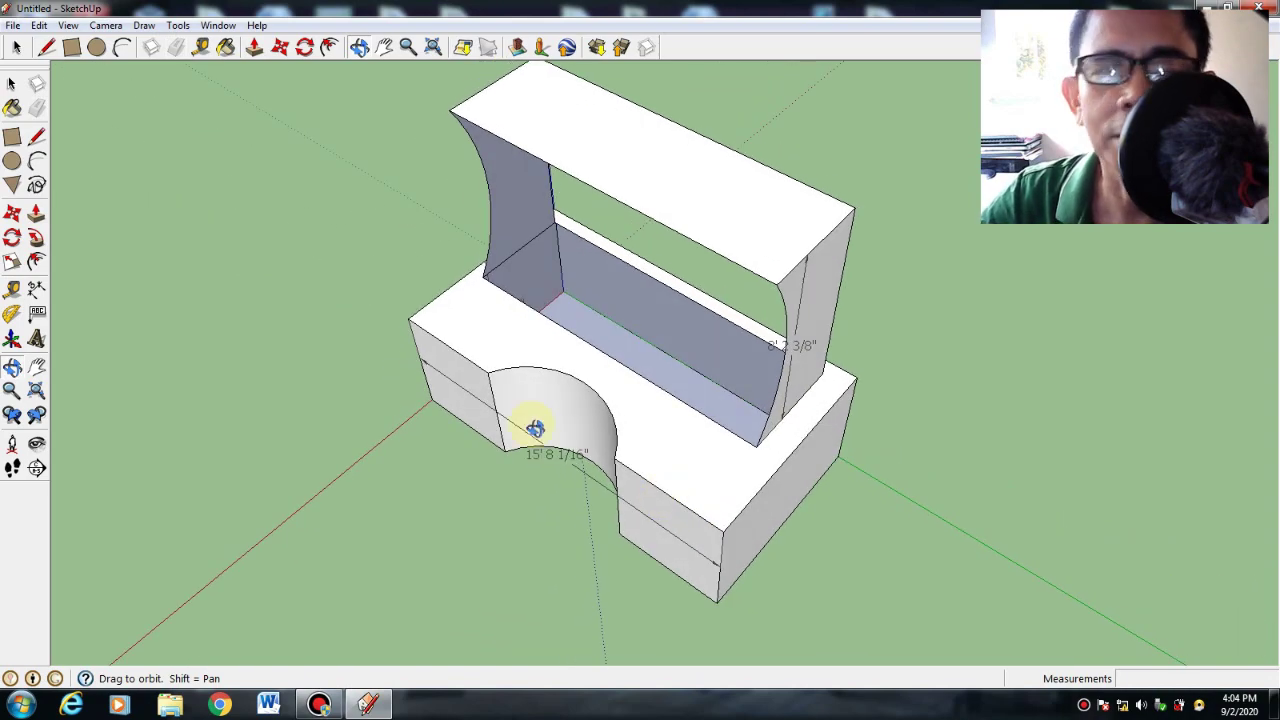
pyautogui.click(12, 137)
pyautogui.click(16, 143)
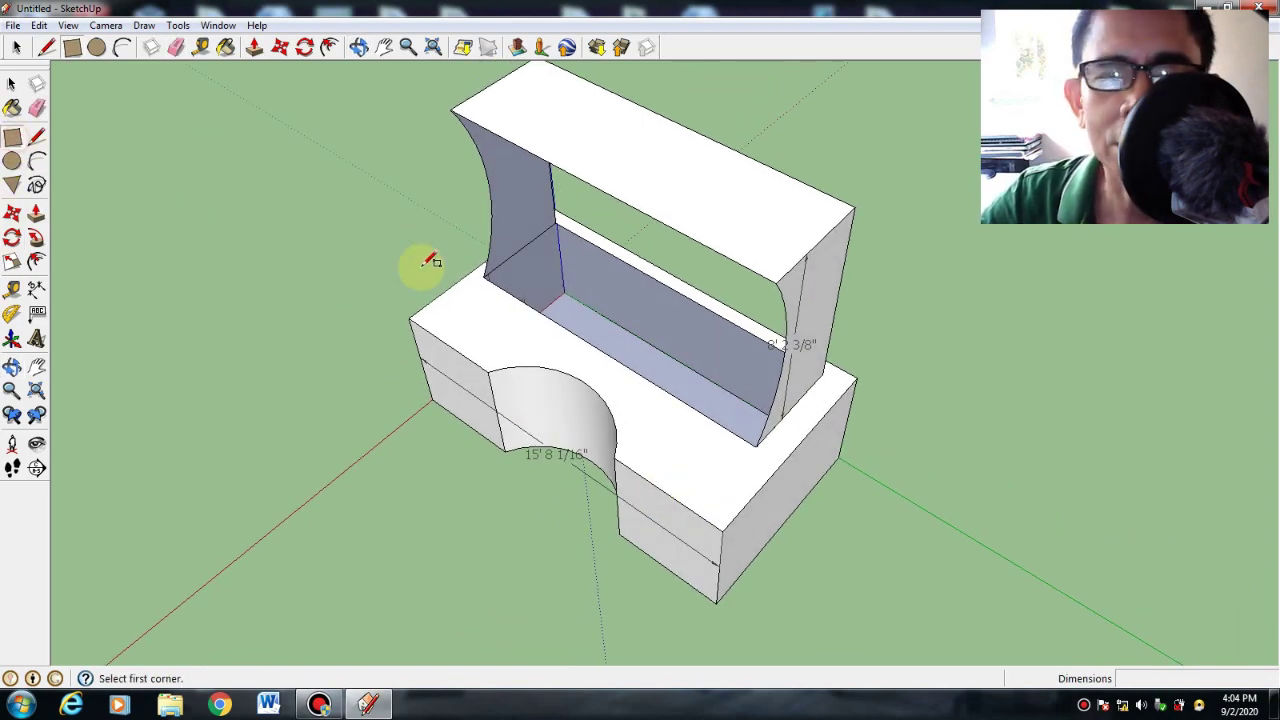
pyautogui.click(555, 222)
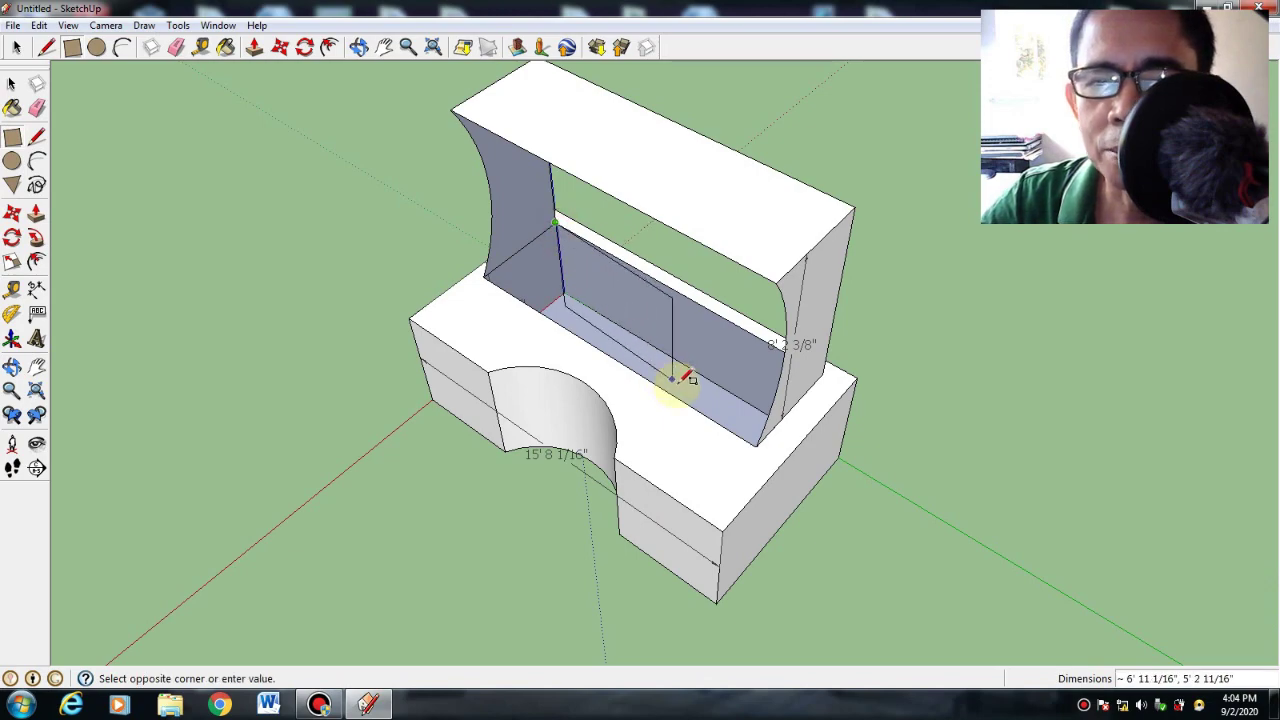
pyautogui.doubleClick(756, 447)
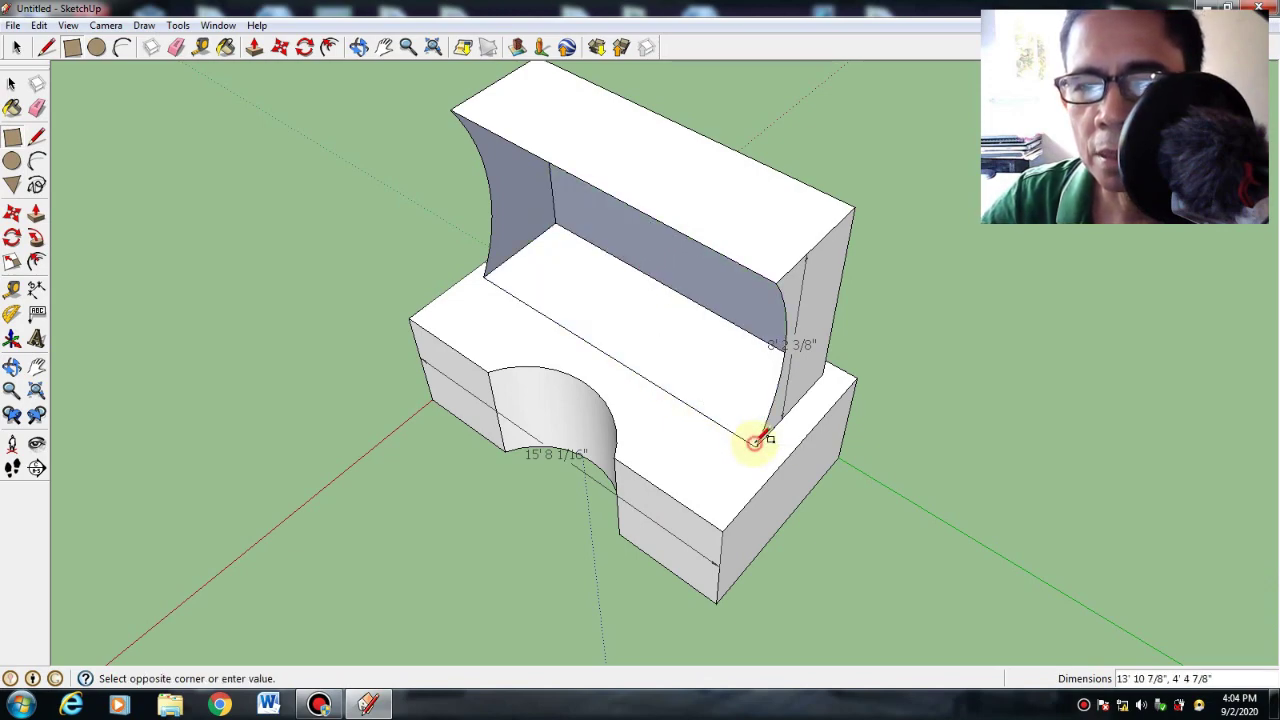
# Delete the rectangle's long front edge running across the box top between the two side panels.
pyautogui.click(12, 367)
pyautogui.moveTo(271, 366); pyautogui.dragTo(508, 264)
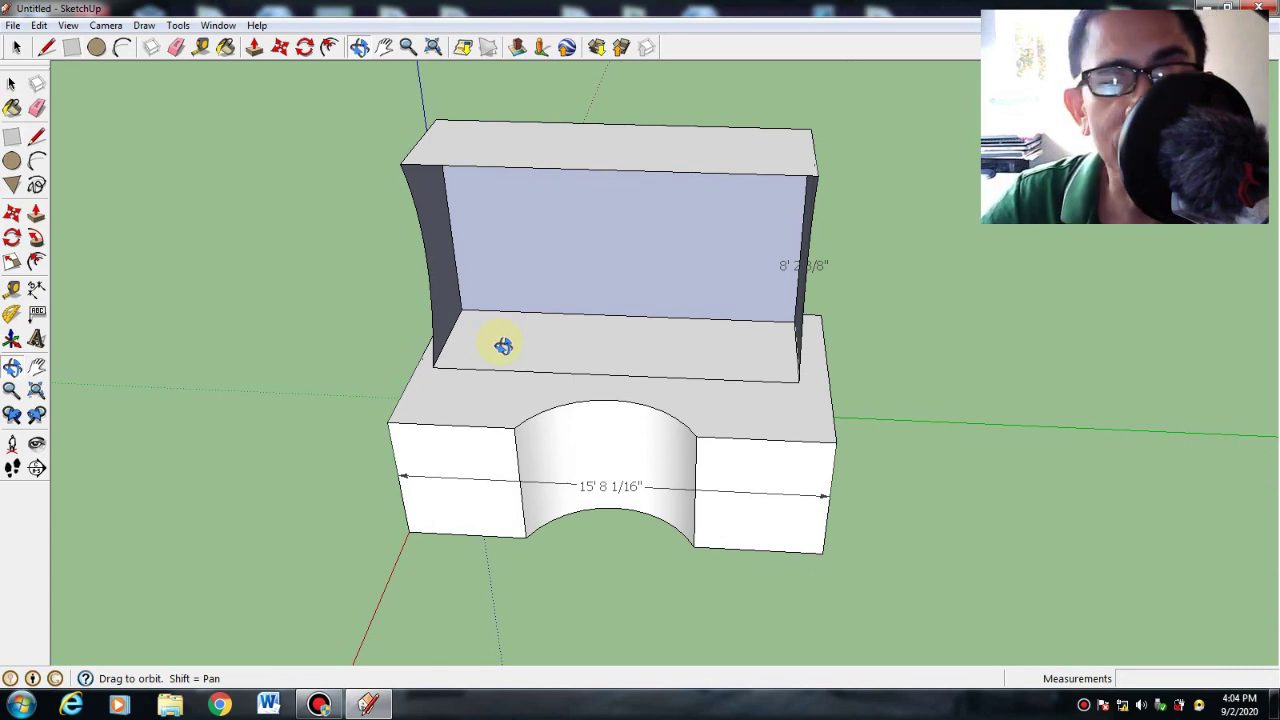
pyautogui.click(11, 85)
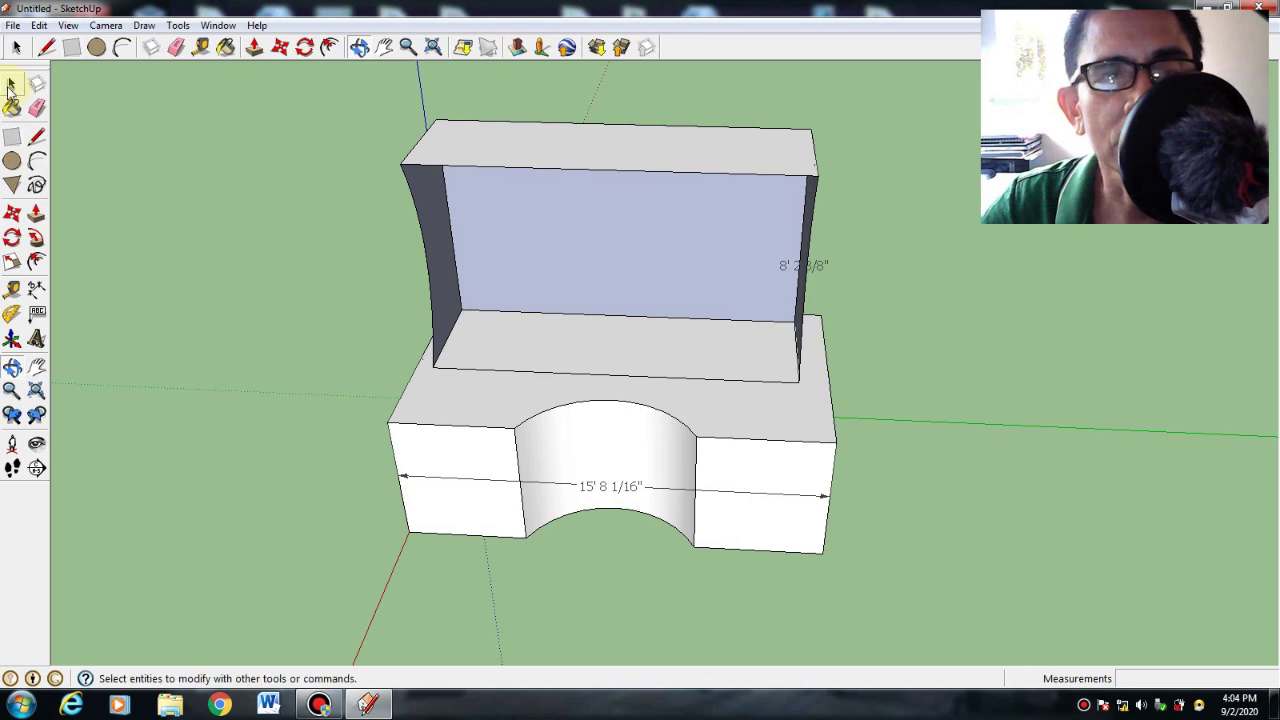
pyautogui.click(499, 373)
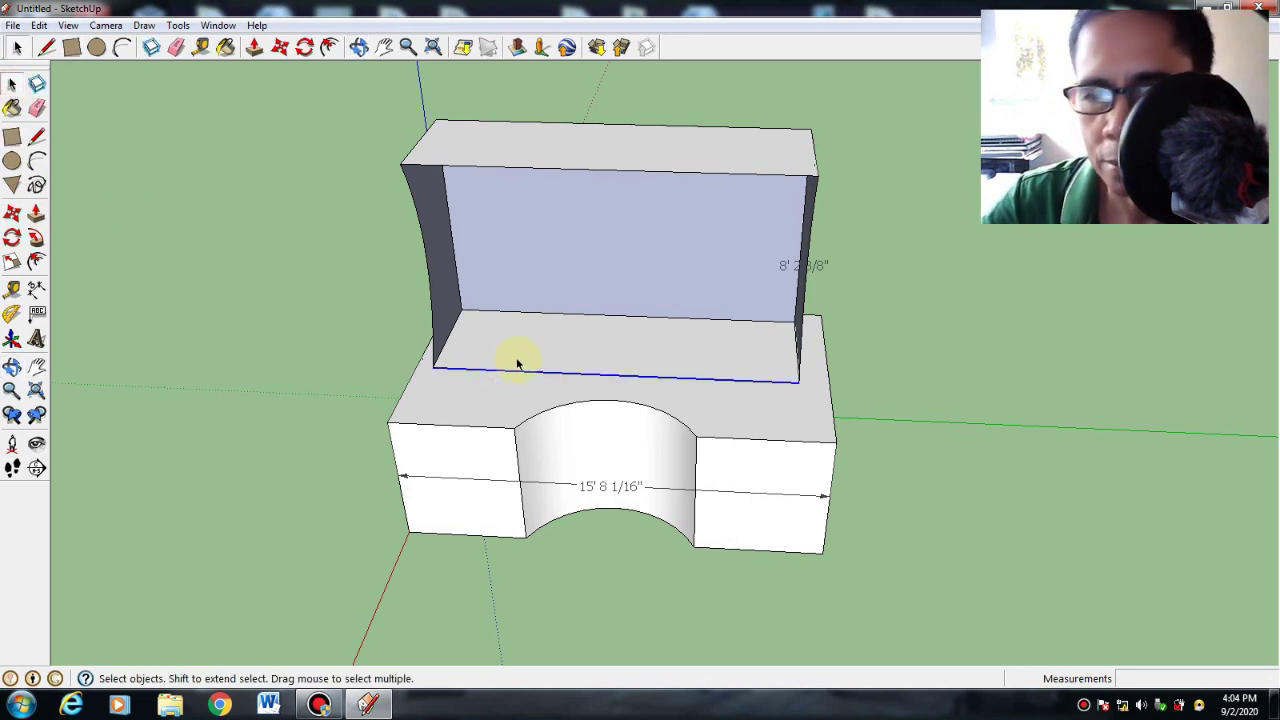
pyautogui.press('Delete')
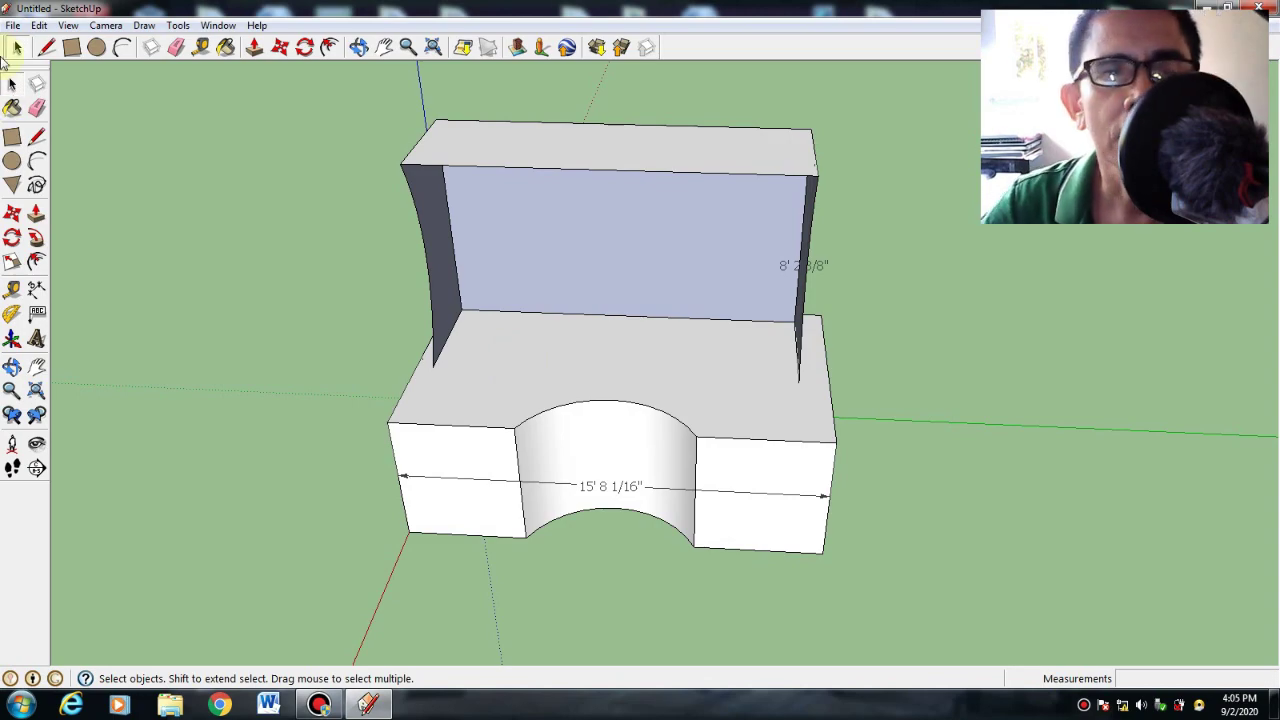
# Erase the back face between the two curved side panels.
pyautogui.click(36, 109)
pyautogui.rightClick(592, 243)
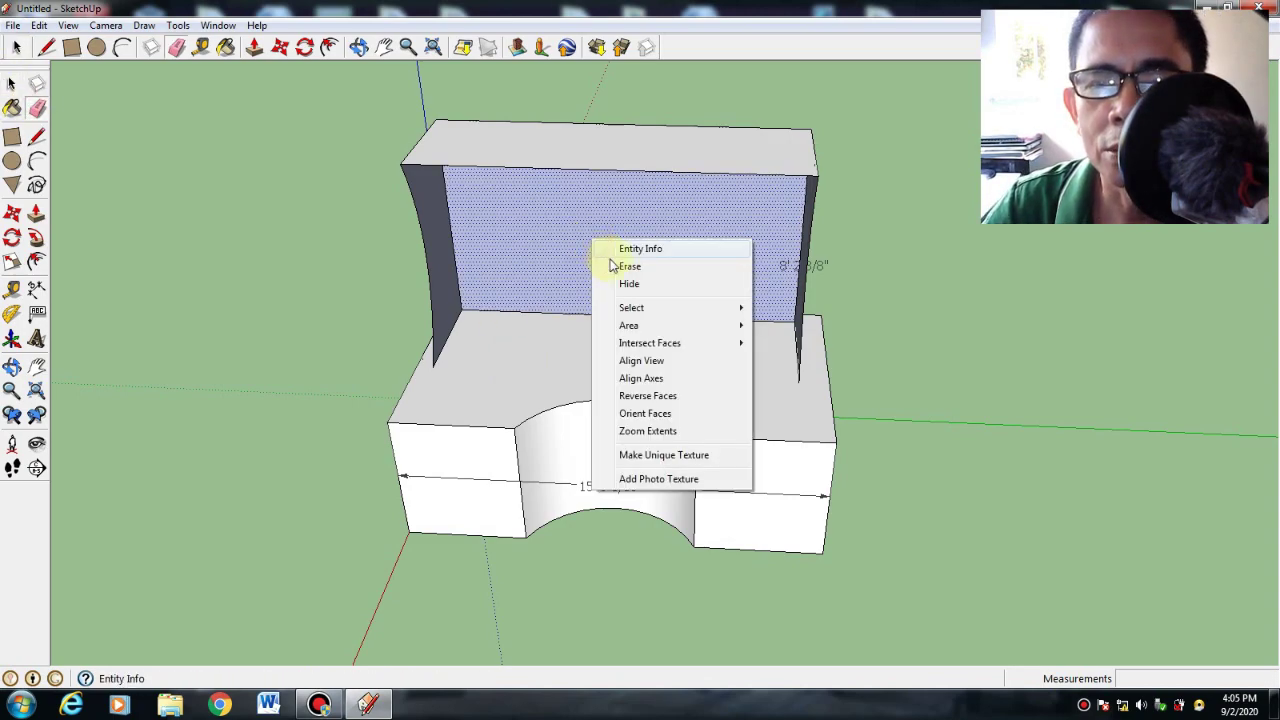
pyautogui.click(616, 263)
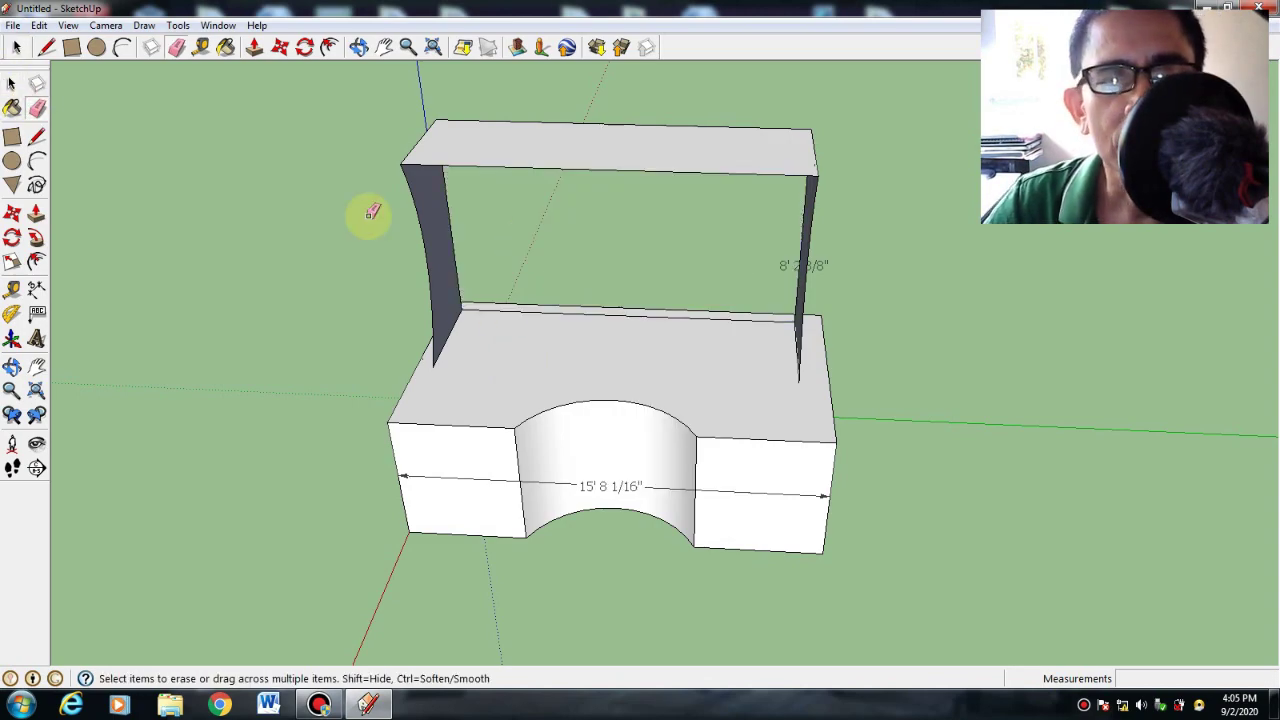
# Thicken the side panel nearest the blue axis by pulling its inner face slightly inward.
pyautogui.click(36, 213)
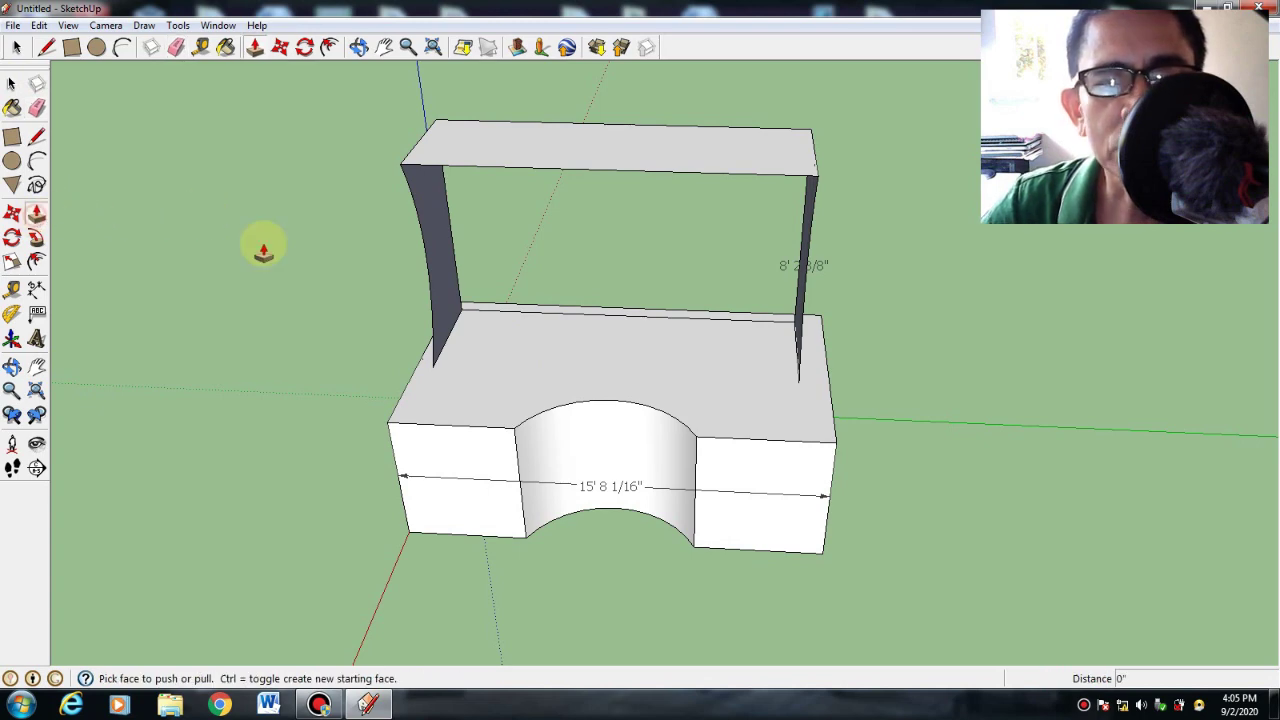
pyautogui.click(432, 245)
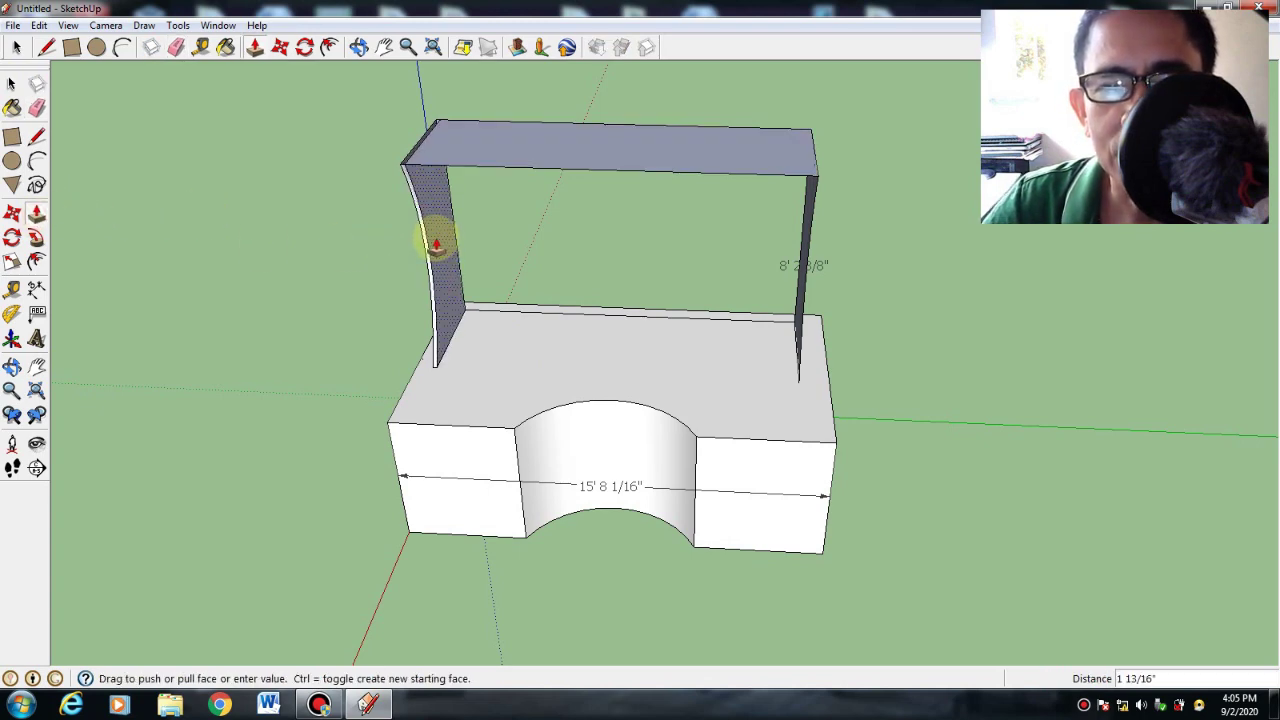
pyautogui.click(440, 245)
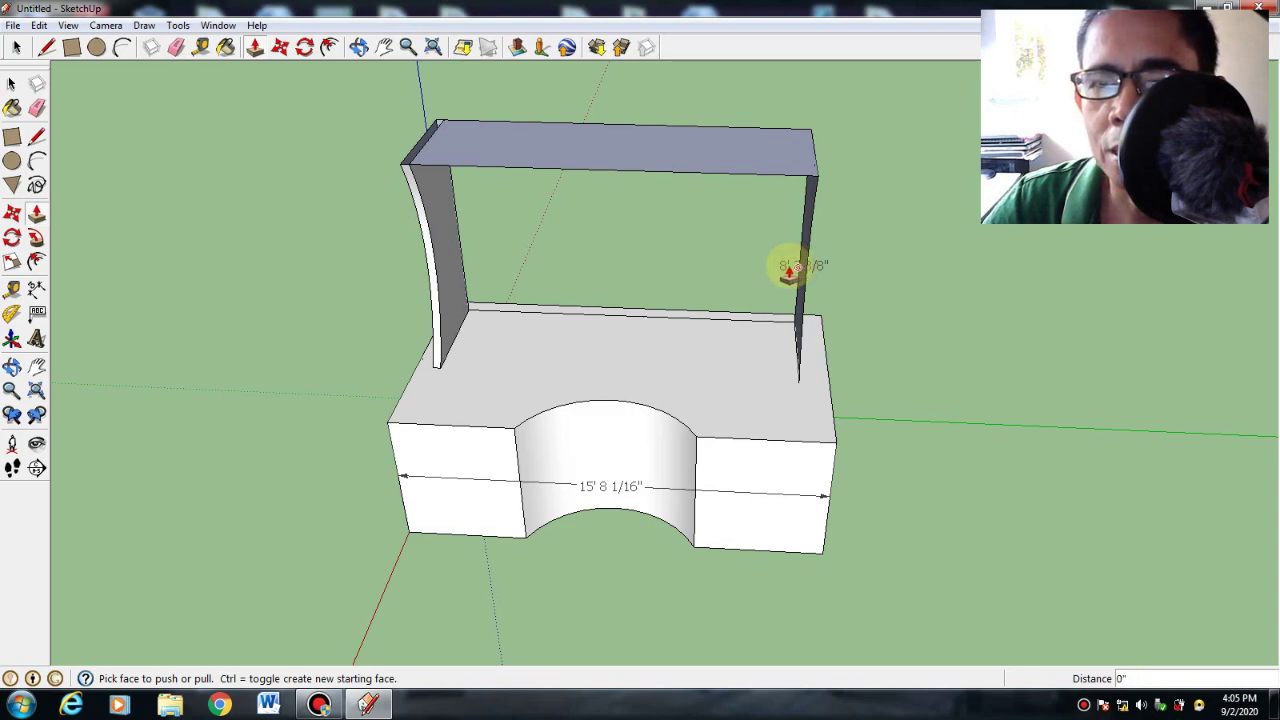
# Thicken the side panel farther from the blue axis by pulling its inner face about 2 7/16" inward.
pyautogui.click(12, 366)
pyautogui.moveTo(255, 419); pyautogui.dragTo(380, 403)
pyautogui.click(36, 213)
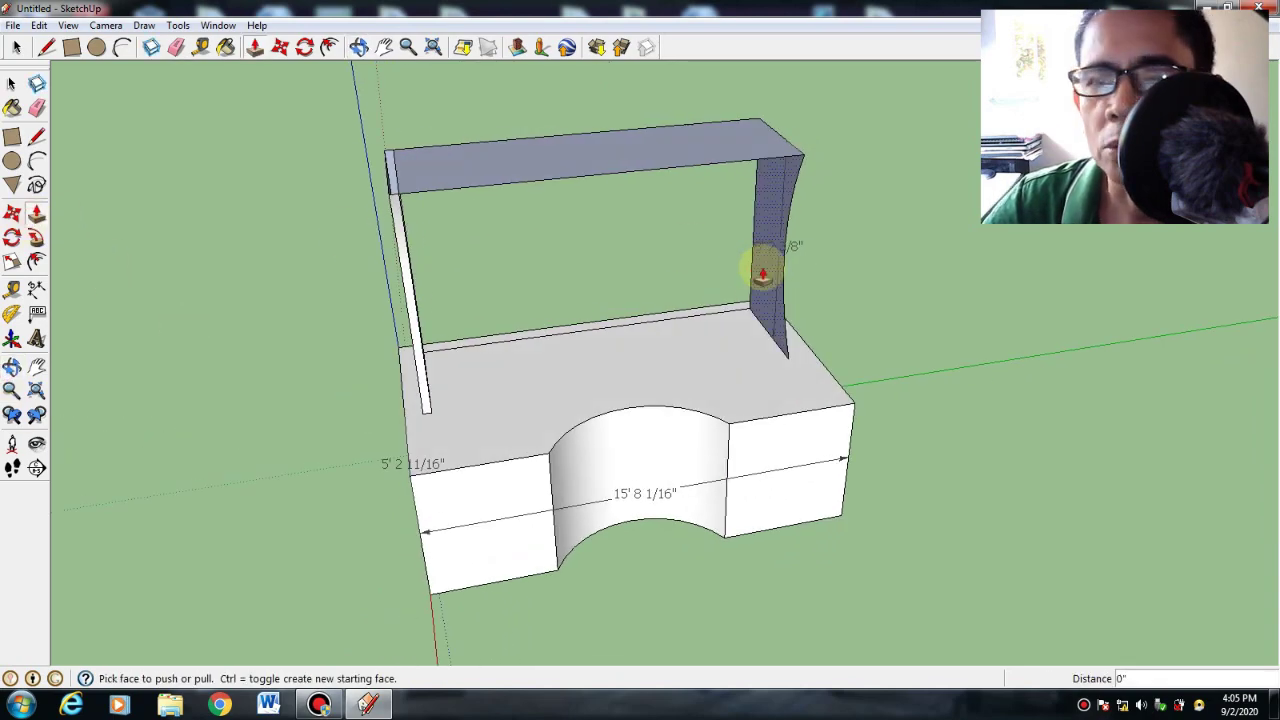
pyautogui.click(771, 270)
pyautogui.click(764, 265)
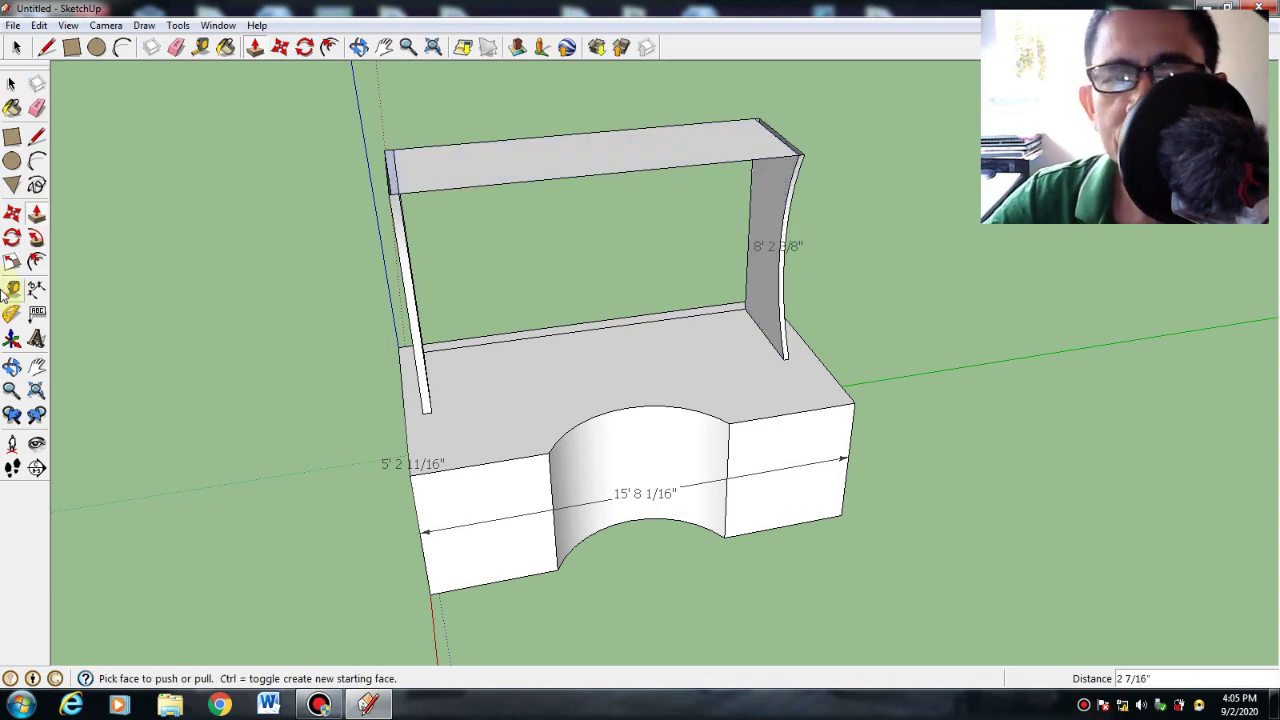
# Draw a thin rectangle about 2' 6 13/16" by 4 11/16" across the inner face of the side panel nearest the blue axis.
pyautogui.click(12, 366)
pyautogui.moveTo(834, 417); pyautogui.dragTo(715, 463)
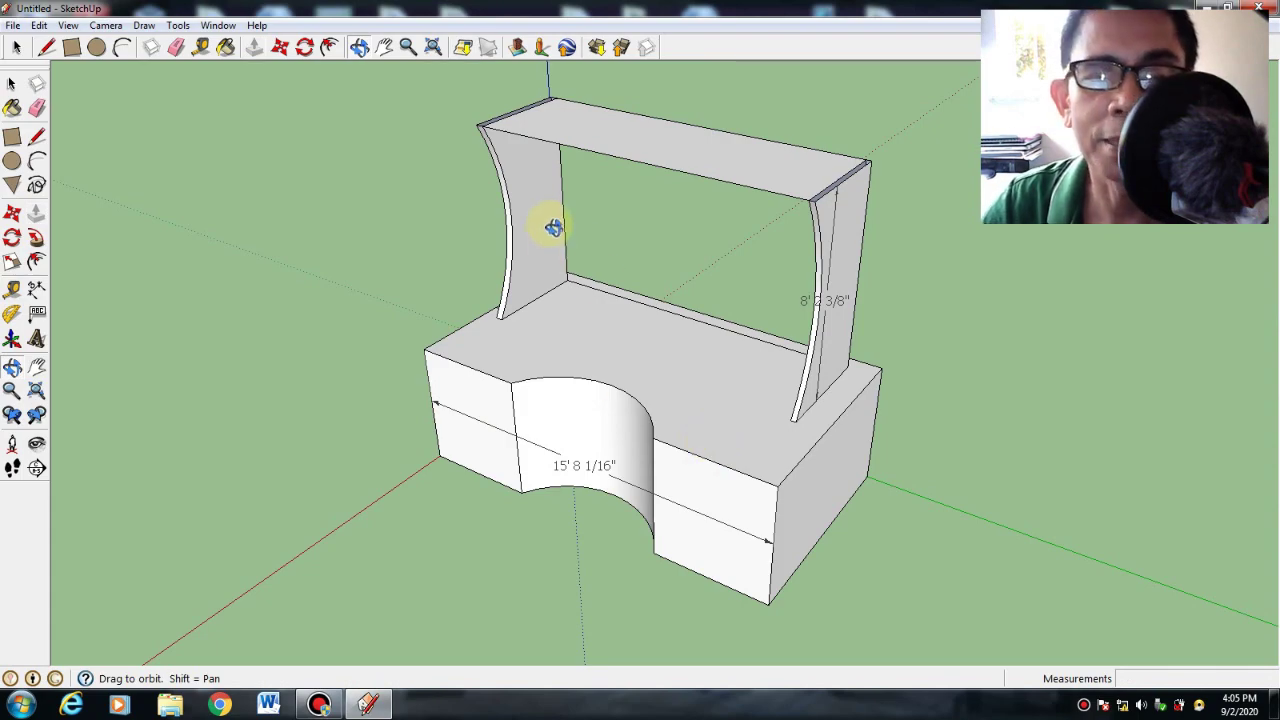
pyautogui.click(36, 366)
pyautogui.moveTo(523, 237); pyautogui.dragTo(403, 397)
pyautogui.scroll(6, 403, 397)
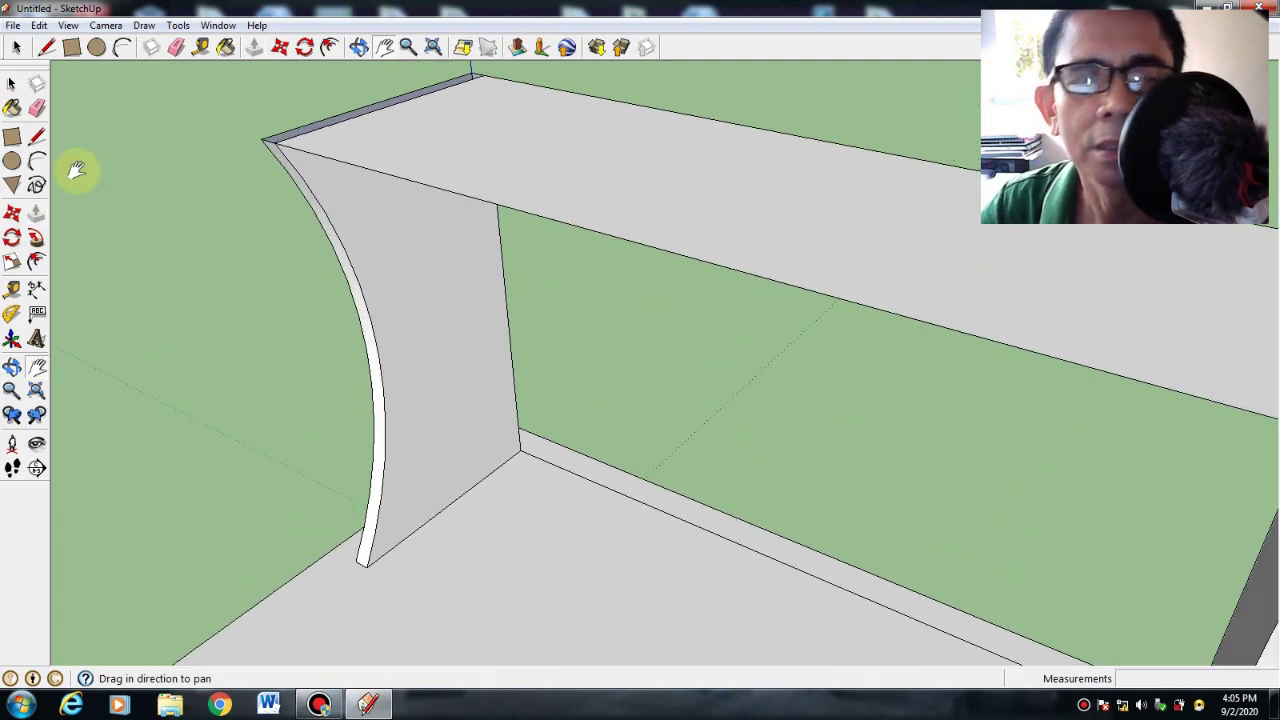
pyautogui.click(12, 136)
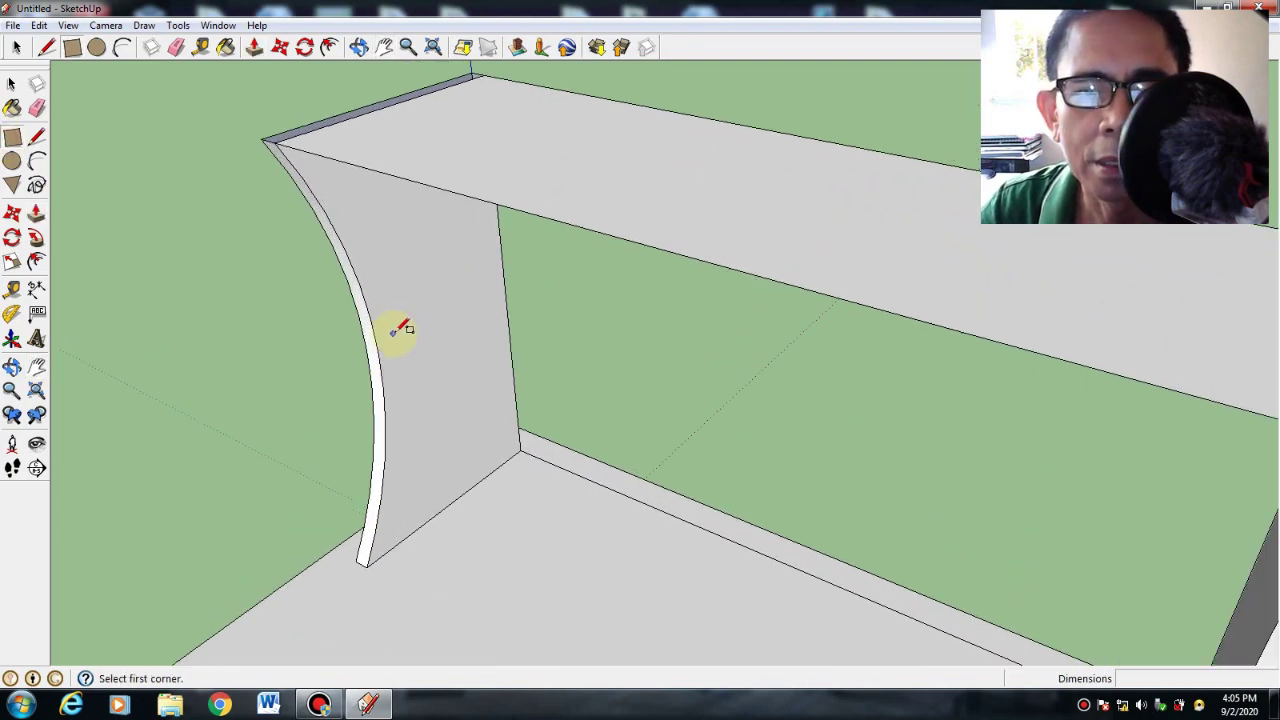
pyautogui.click(392, 335)
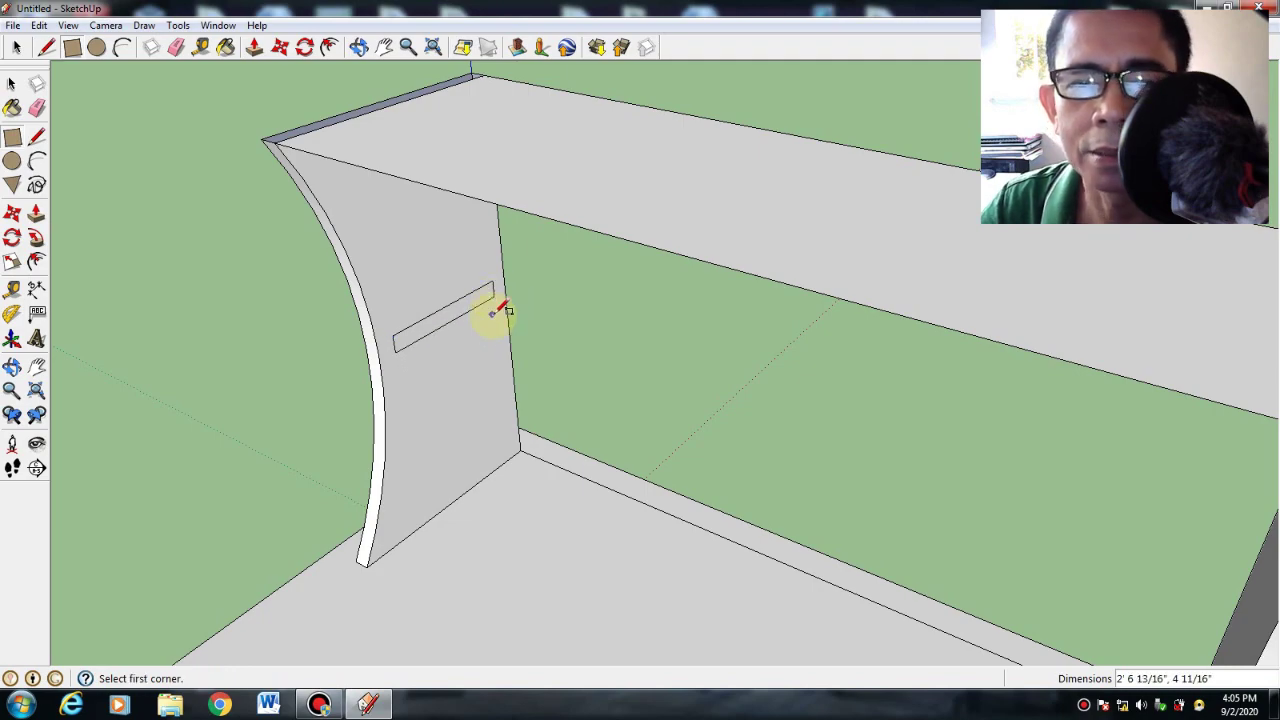
# Pull the thin rectangle out about 4' 9 7/8" toward the opposite side panel to form a horizontal shelf.
pyautogui.click(36, 213)
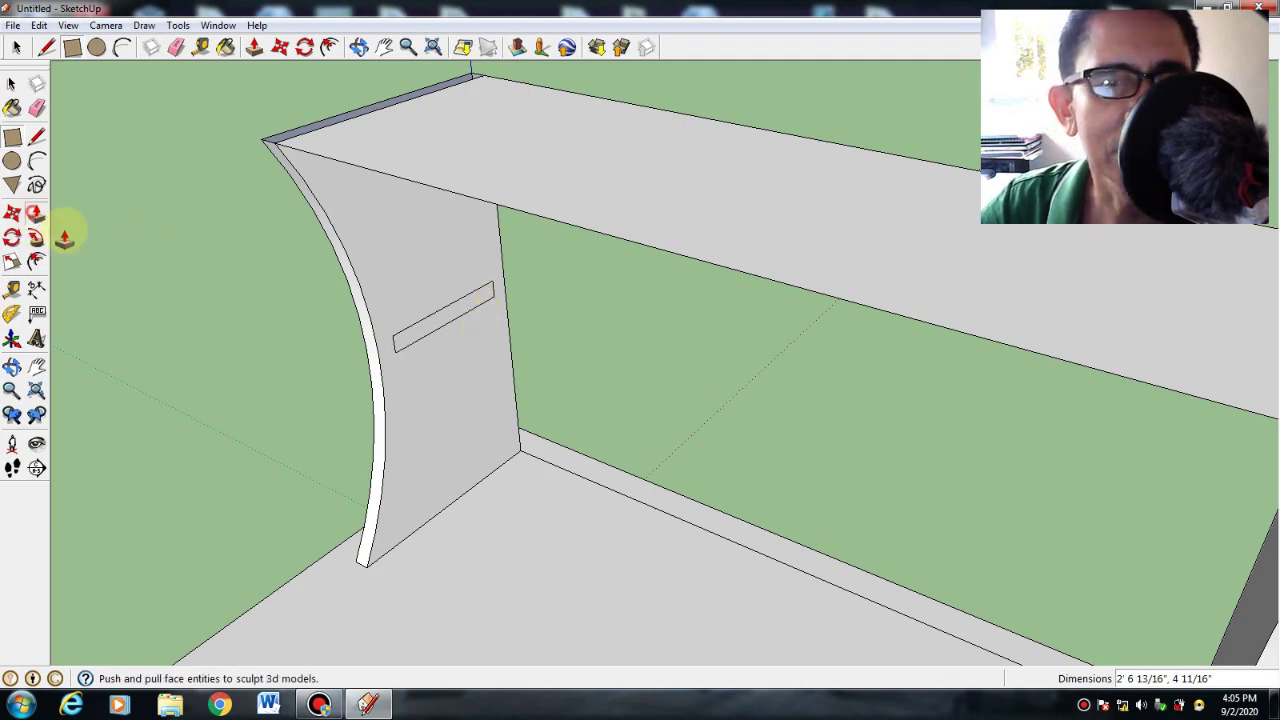
pyautogui.click(414, 337)
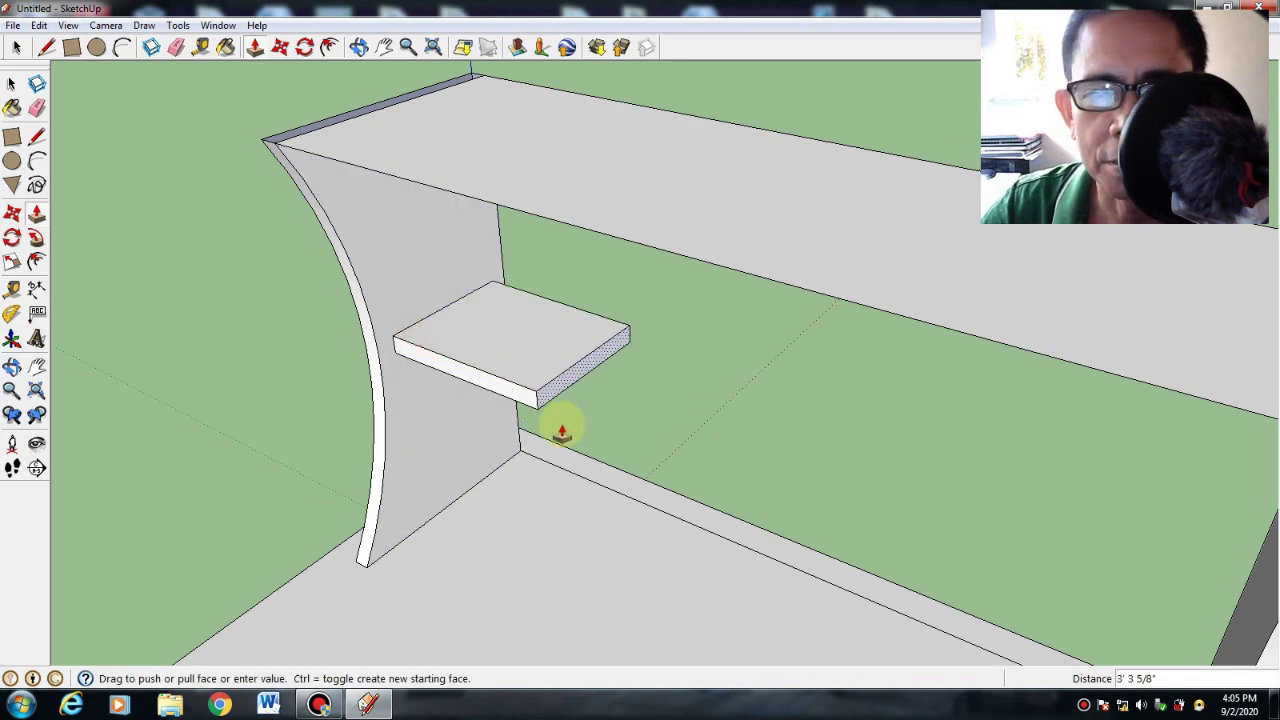
pyautogui.click(672, 487)
pyautogui.scroll(-2, 674, 489)
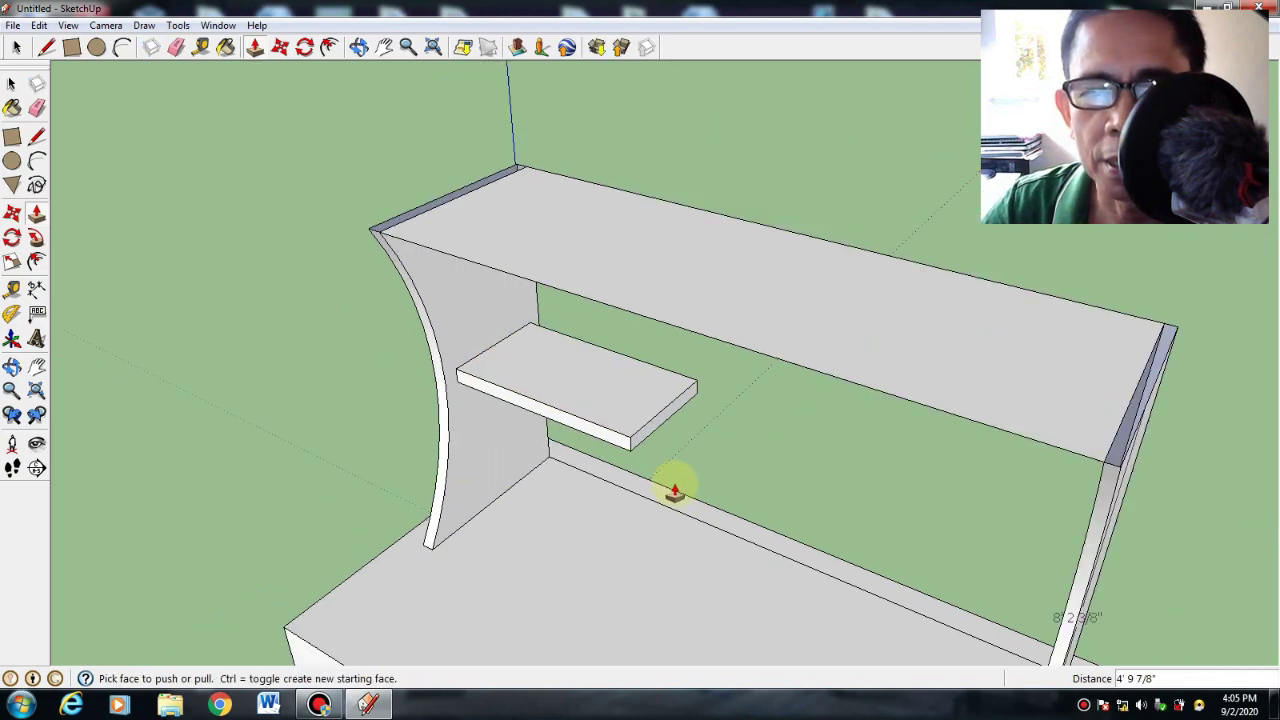
# Lengthen the shelf slightly by pulling its free end face outward.
pyautogui.click(36, 368)
pyautogui.moveTo(623, 500); pyautogui.dragTo(631, 280)
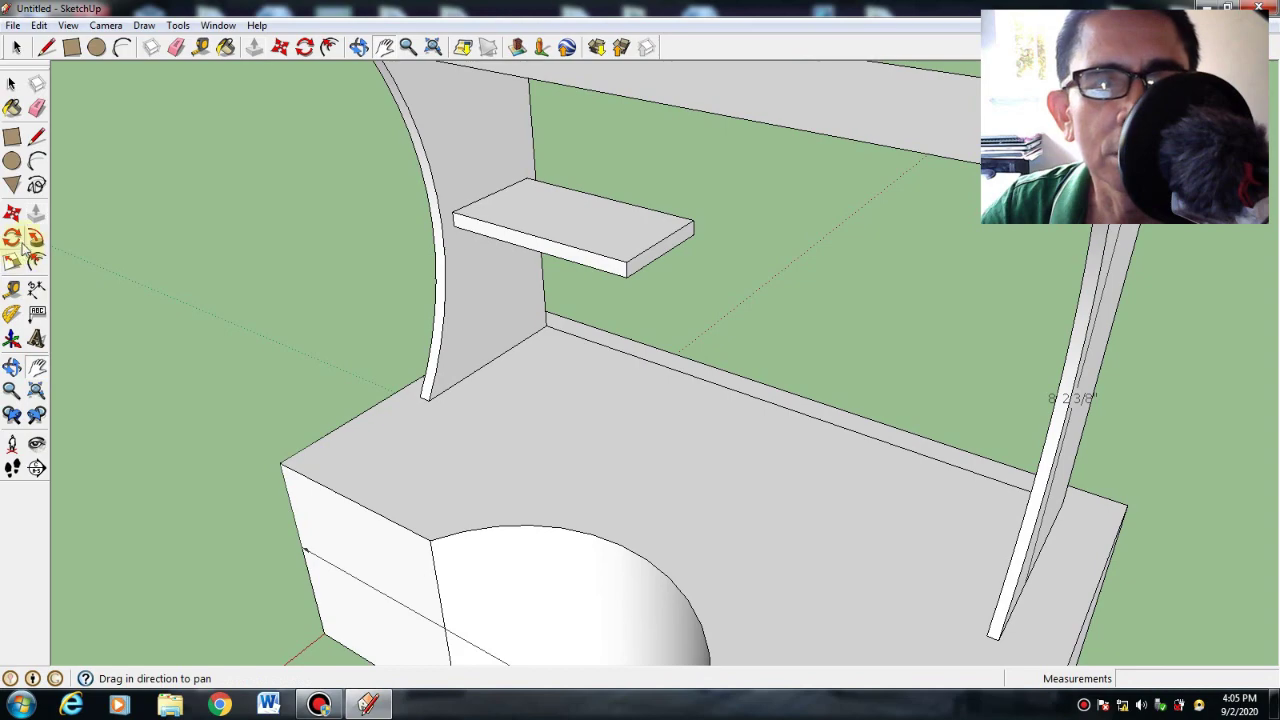
pyautogui.click(36, 213)
pyautogui.click(636, 267)
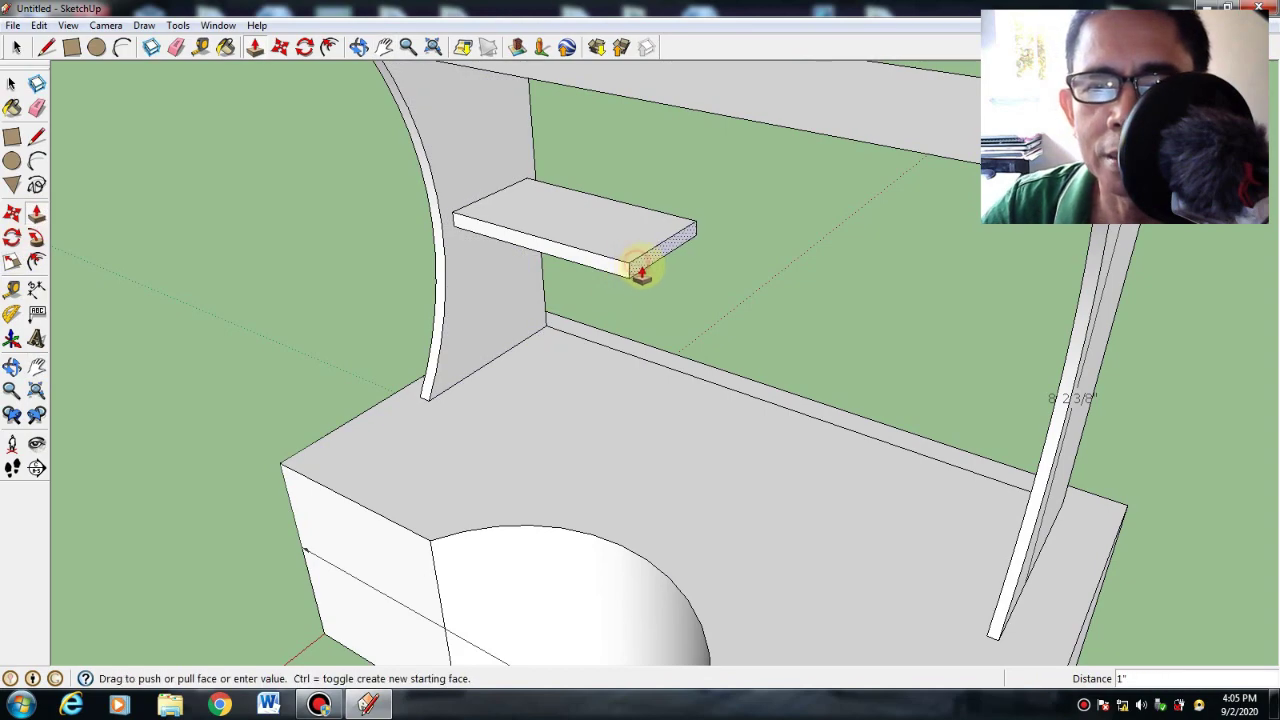
pyautogui.click(644, 272)
# Draw a narrow rectangle about 2' 7 1/8" by 2 15/16" on the shelf's underside along its free end.
pyautogui.click(12, 366)
pyautogui.moveTo(310, 528); pyautogui.dragTo(624, 486)
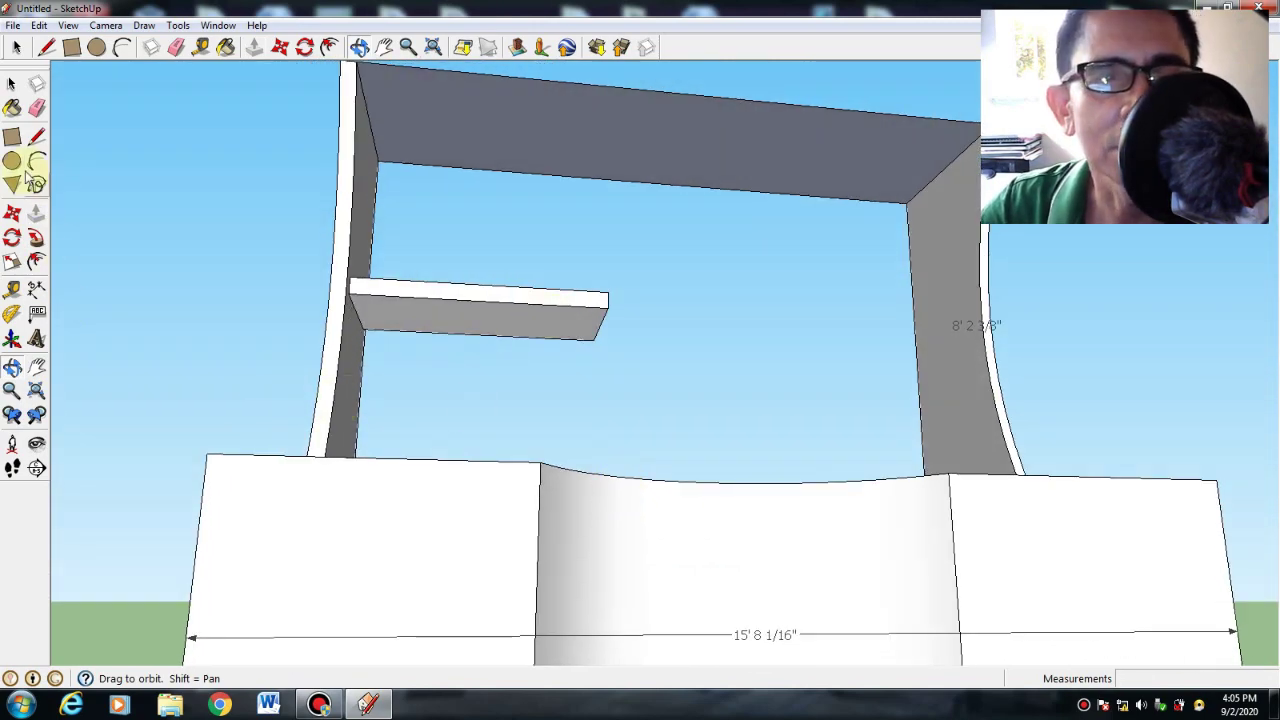
pyautogui.click(11, 137)
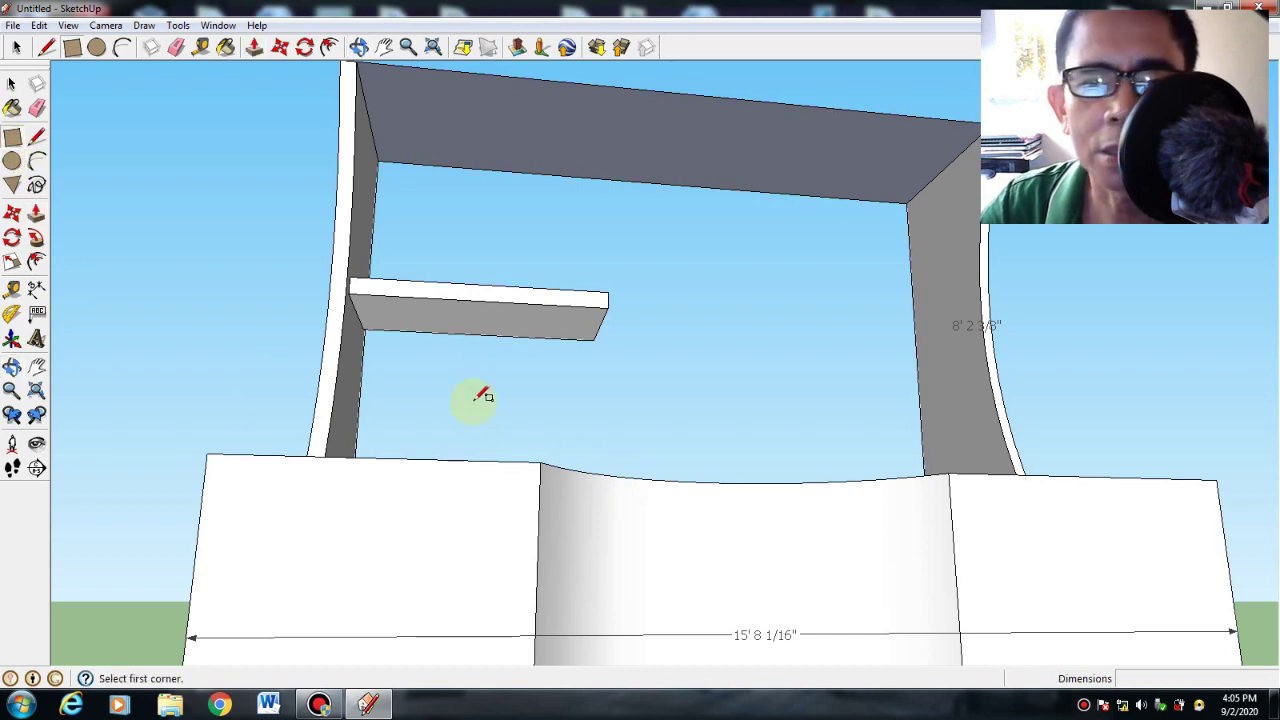
pyautogui.click(607, 306)
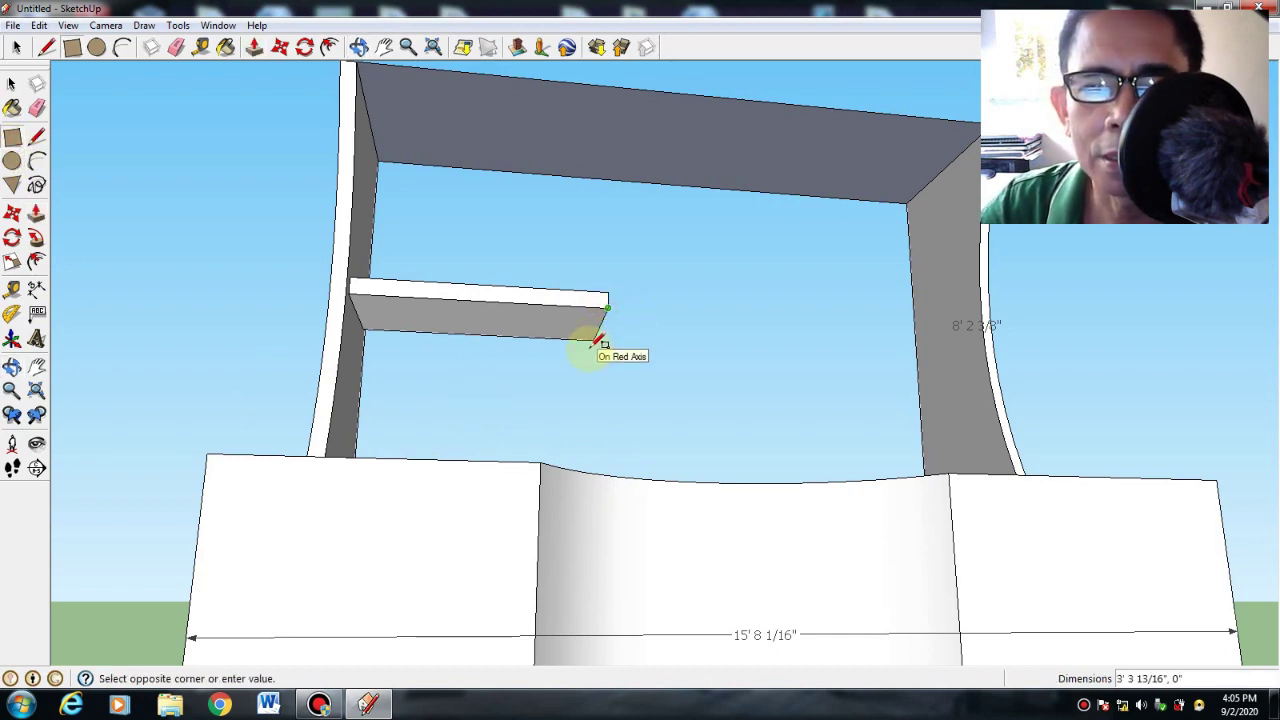
pyautogui.click(590, 334)
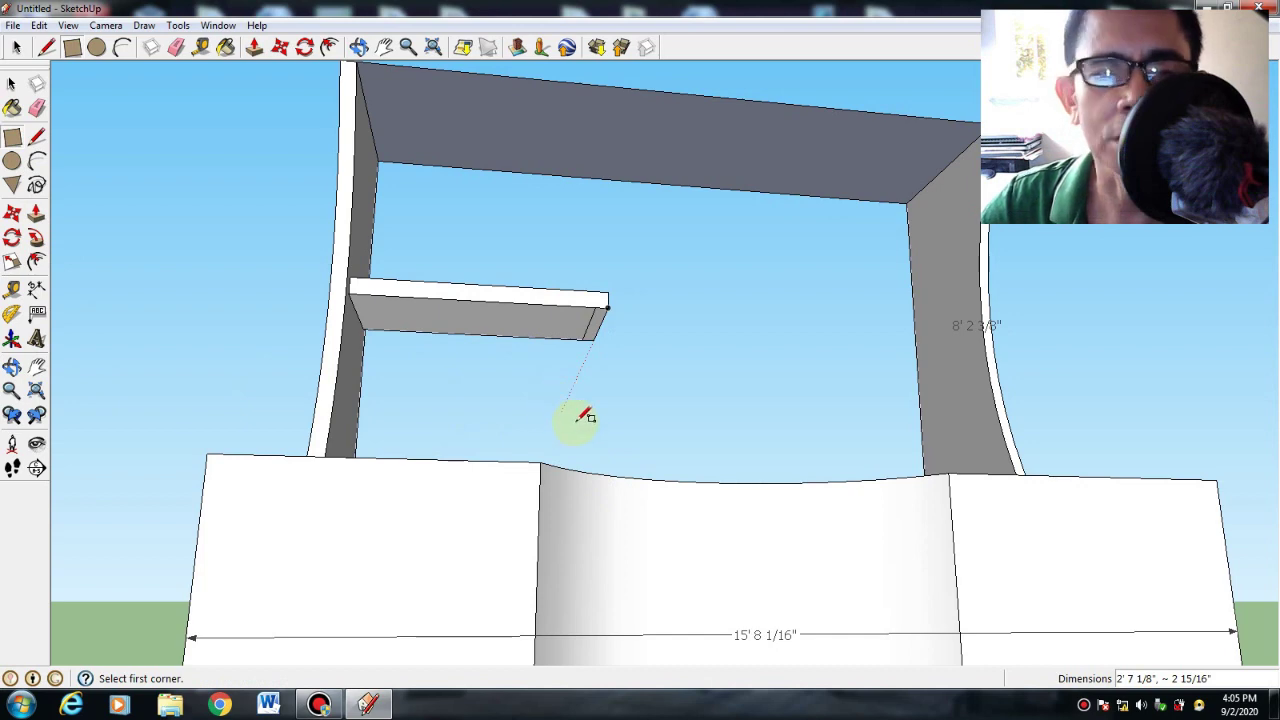
# Pull the end strip down about 5' 7 7/16" to the box top as a vertical support for the shelf.
pyautogui.click(37, 216)
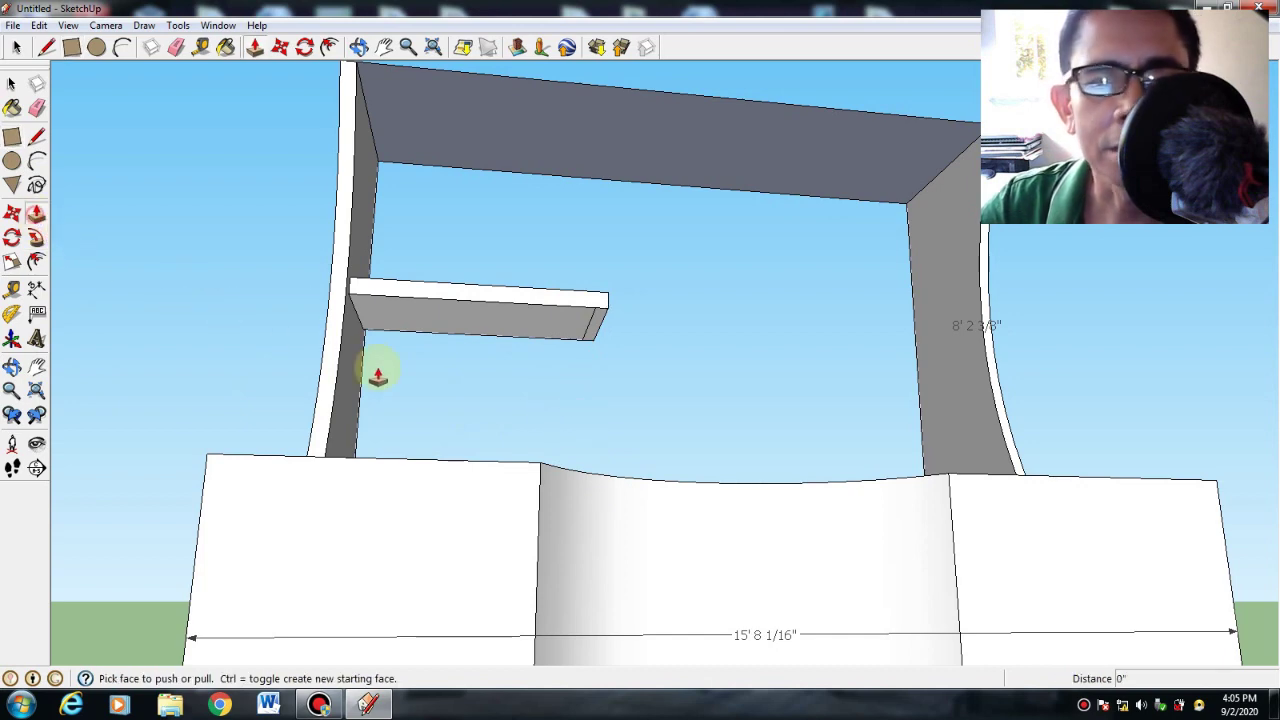
pyautogui.click(595, 336)
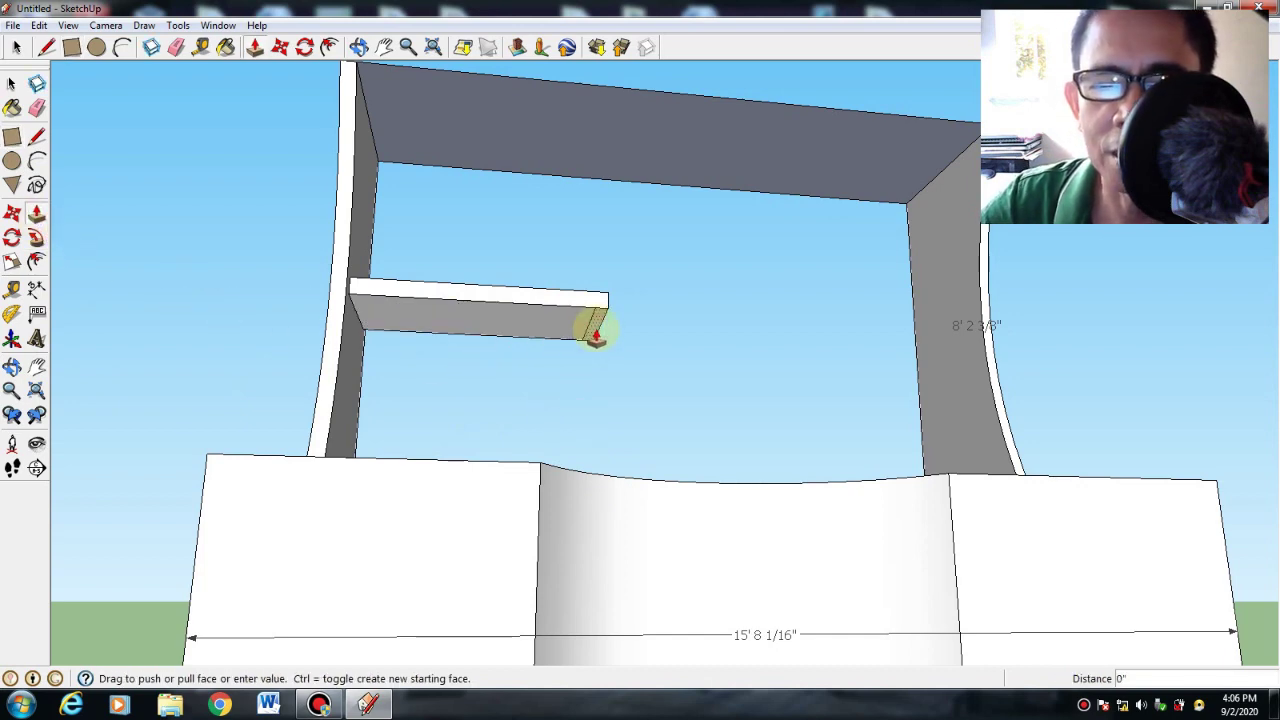
pyautogui.click(556, 588)
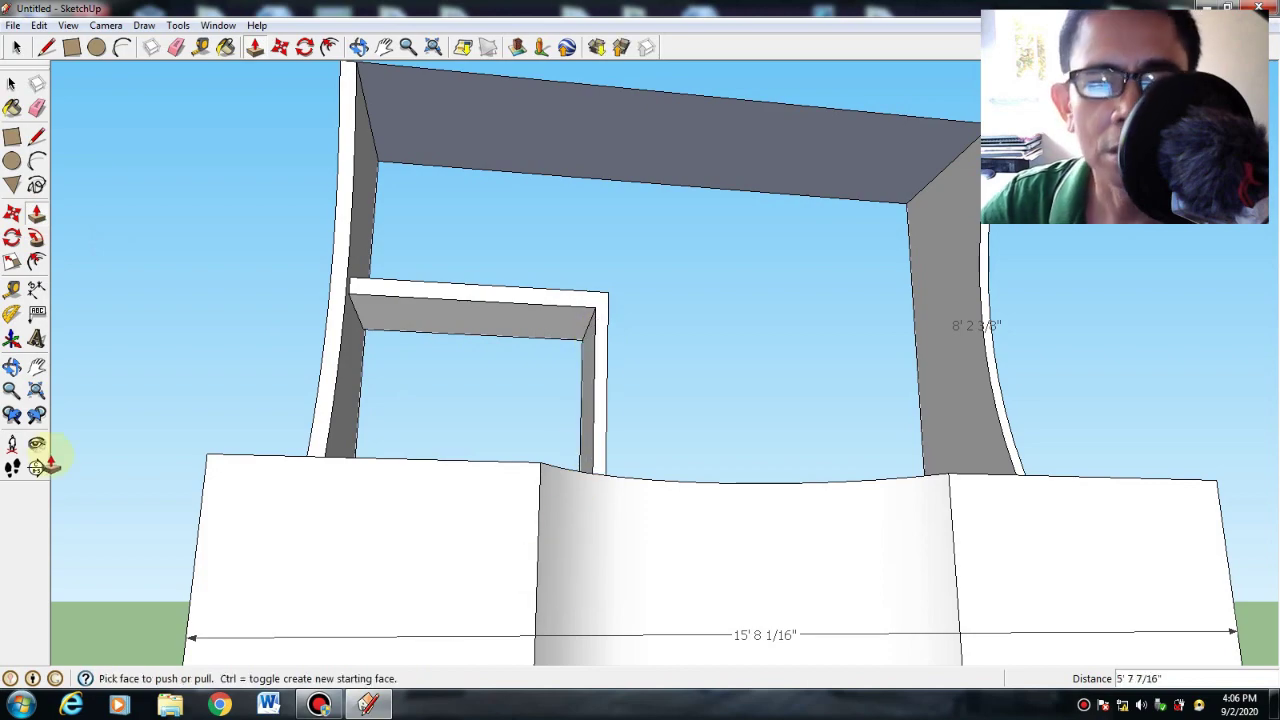
# Draw a narrow rectangle about 3 1/4" by 2' 7 1/8" across the shelf's underside, starting at the front edge's midpoint.
pyautogui.click(12, 365)
pyautogui.moveTo(300, 434); pyautogui.dragTo(200, 411)
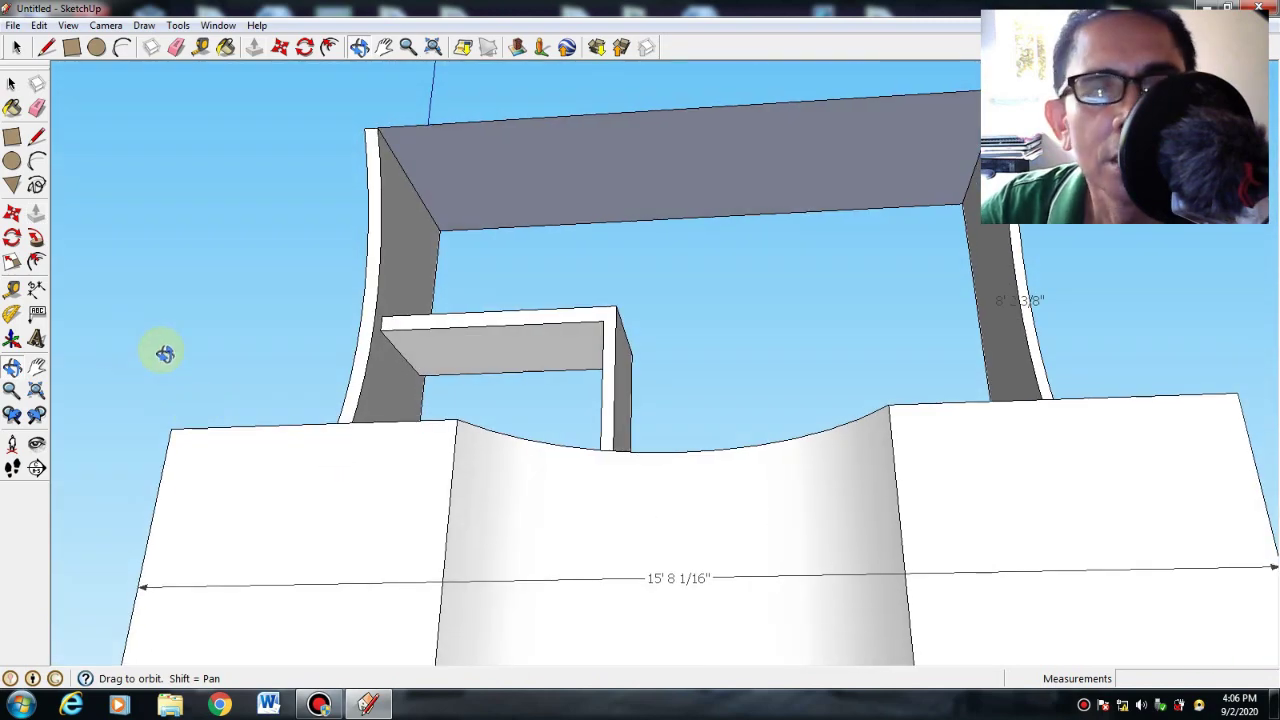
pyautogui.moveTo(290, 400); pyautogui.dragTo(10, 226)
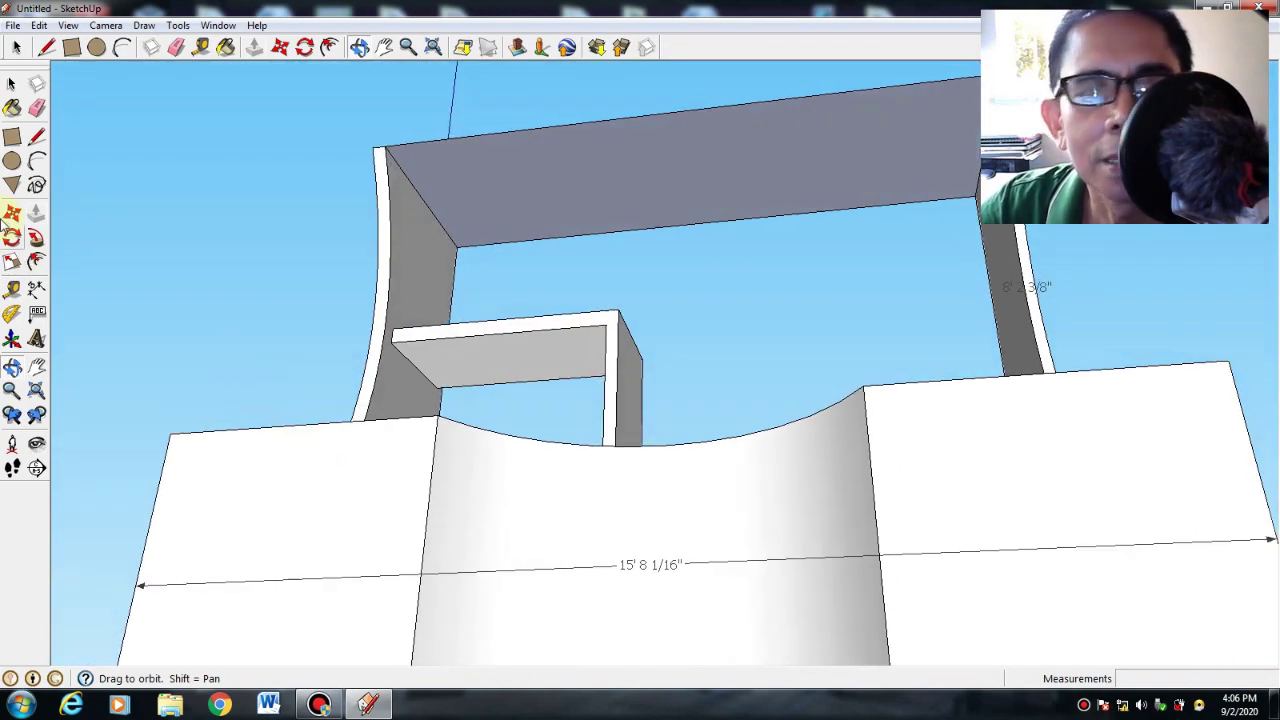
pyautogui.click(11, 137)
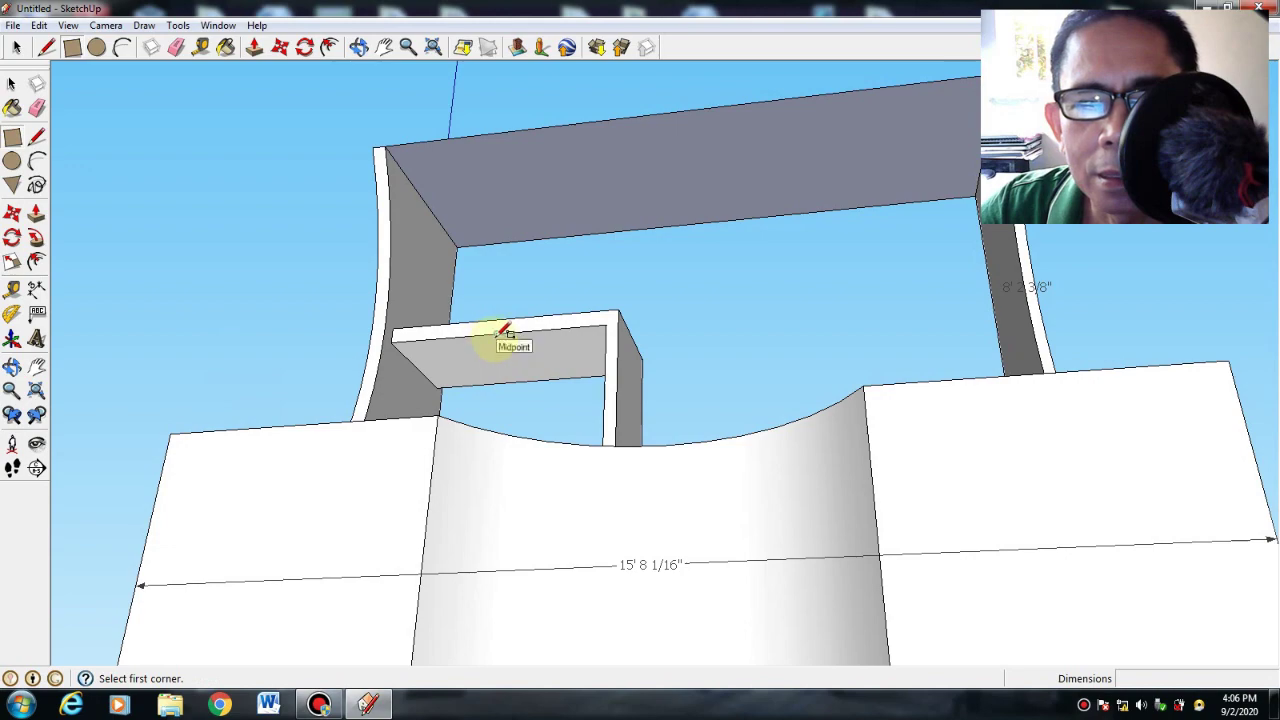
pyautogui.click(495, 334)
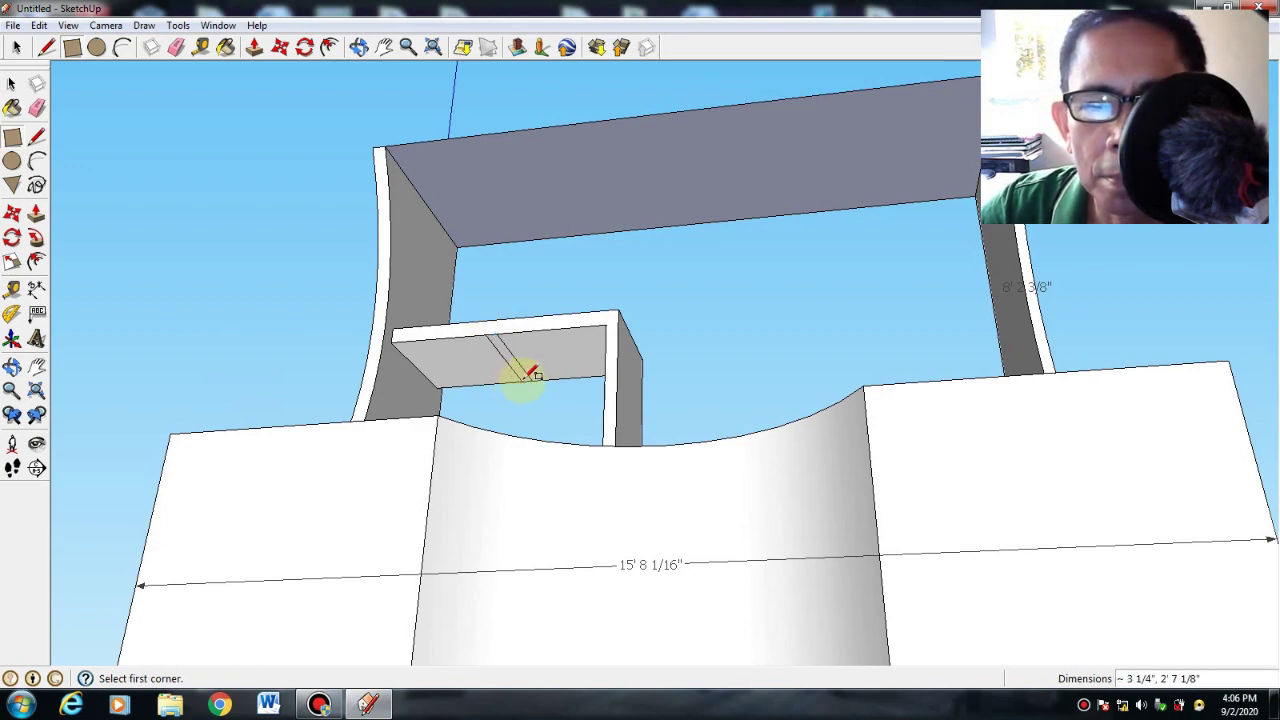
# Pull the middle strip down about 1' 9 3/16" into a hanging divider and extend its lower end by about 7 1/2".
pyautogui.click(36, 213)
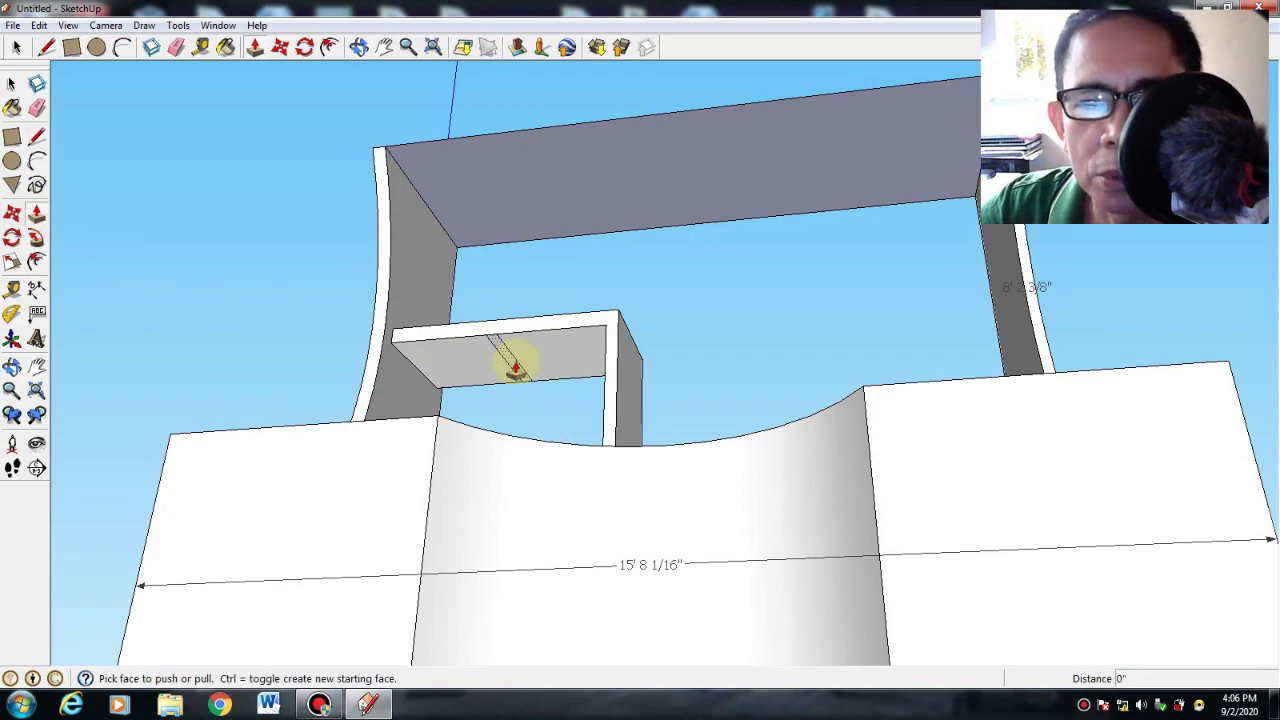
pyautogui.click(506, 428)
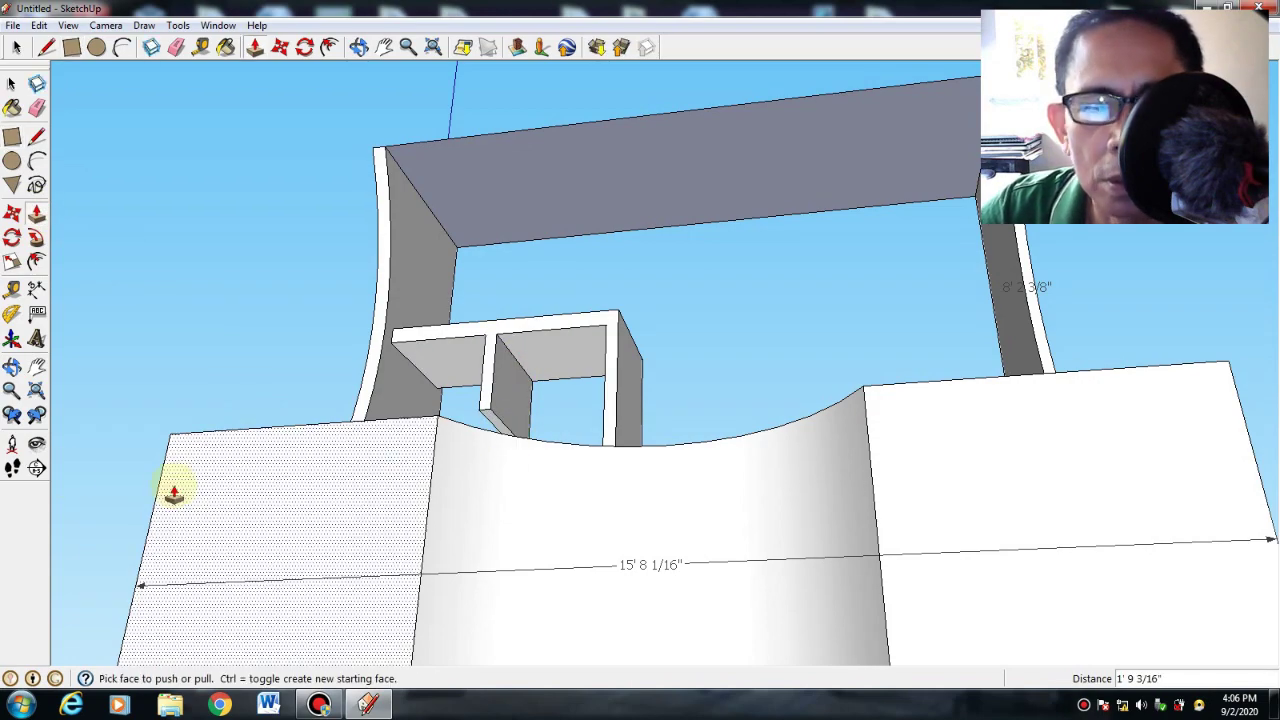
pyautogui.click(12, 368)
pyautogui.moveTo(346, 454); pyautogui.dragTo(412, 402)
pyautogui.click(36, 215)
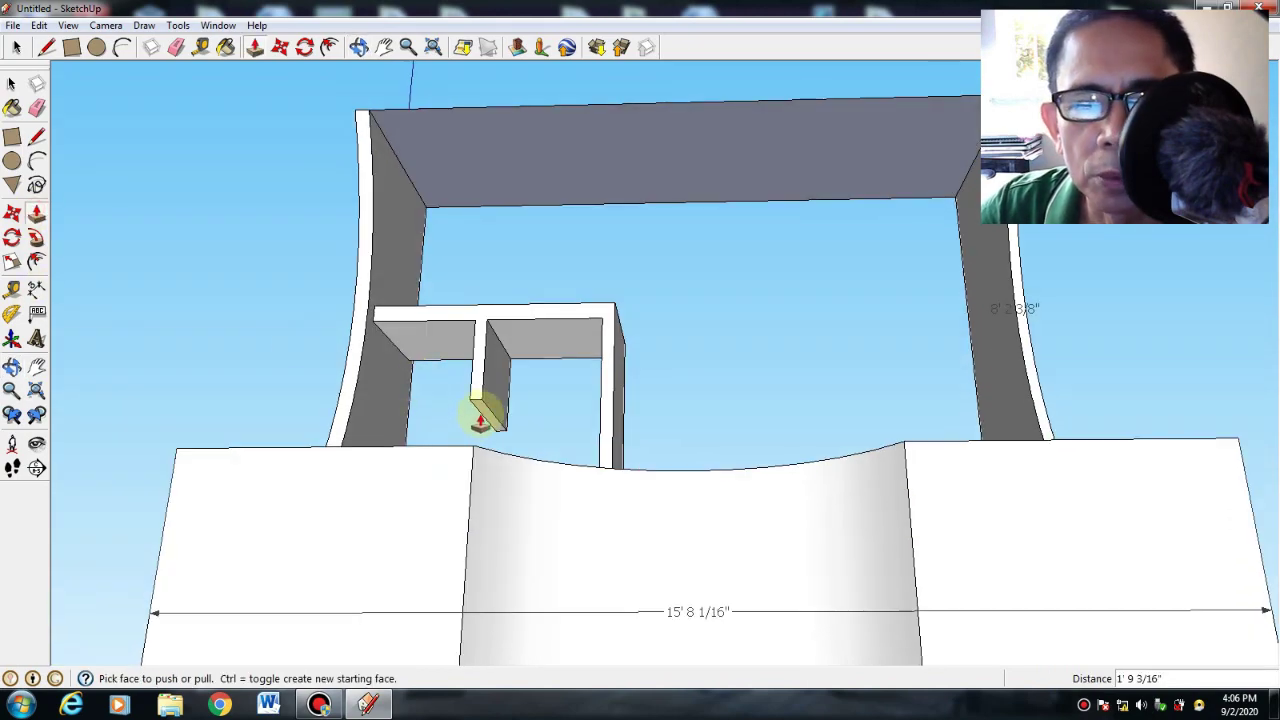
pyautogui.click(480, 420)
pyautogui.click(482, 445)
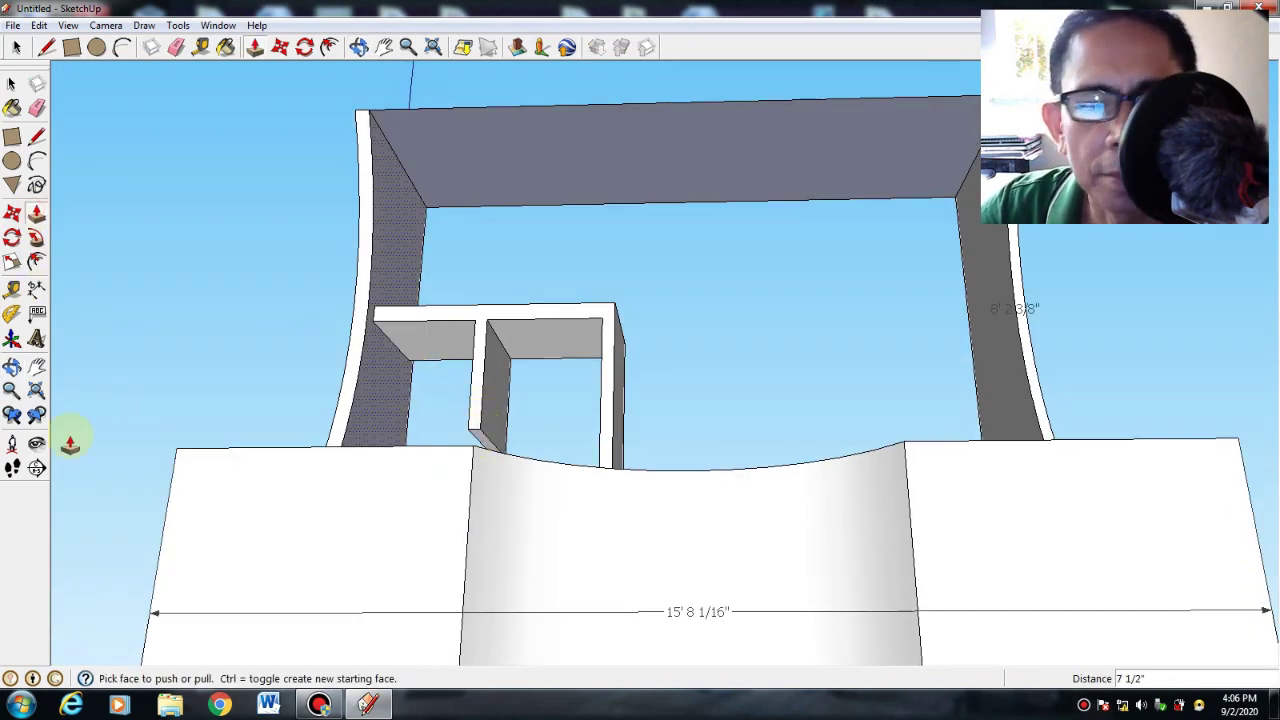
# Draw a rectangle about 3 7/16" by 2' 7 1/8" along the lower end of the divider face that faces the vertical support.
pyautogui.click(12, 368)
pyautogui.moveTo(405, 540); pyautogui.dragTo(323, 566)
pyautogui.click(11, 137)
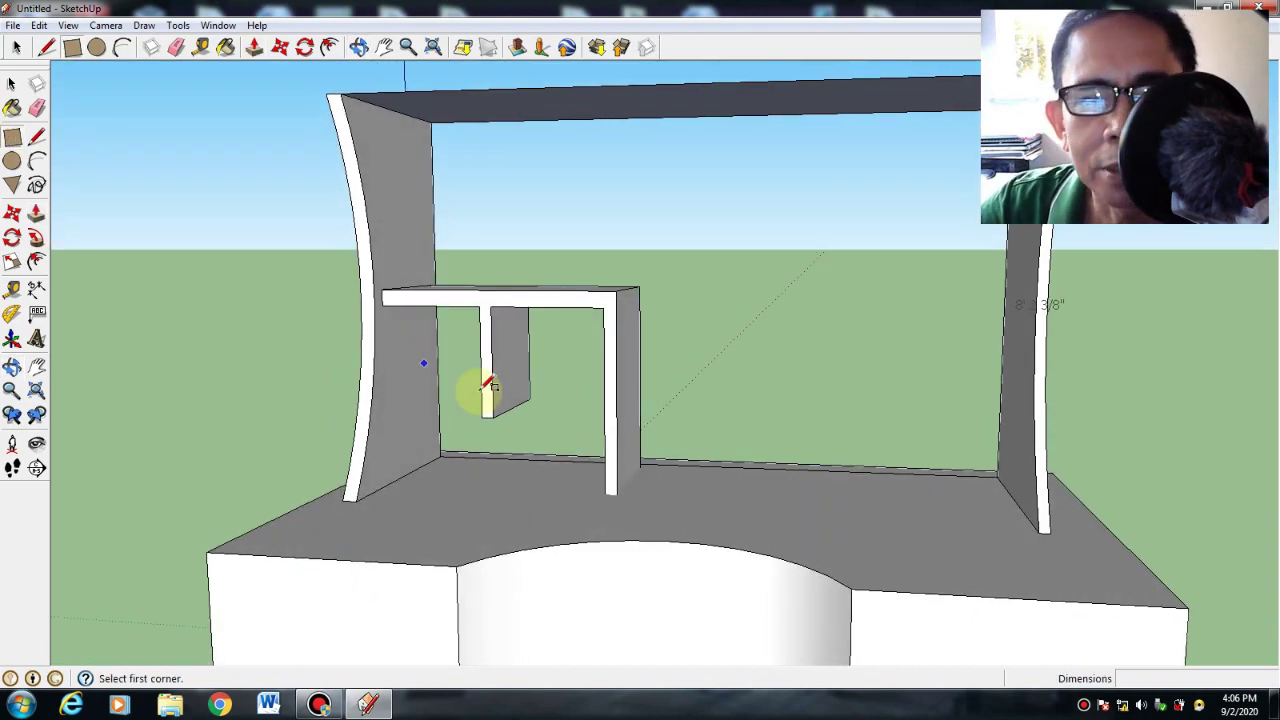
pyautogui.click(486, 414)
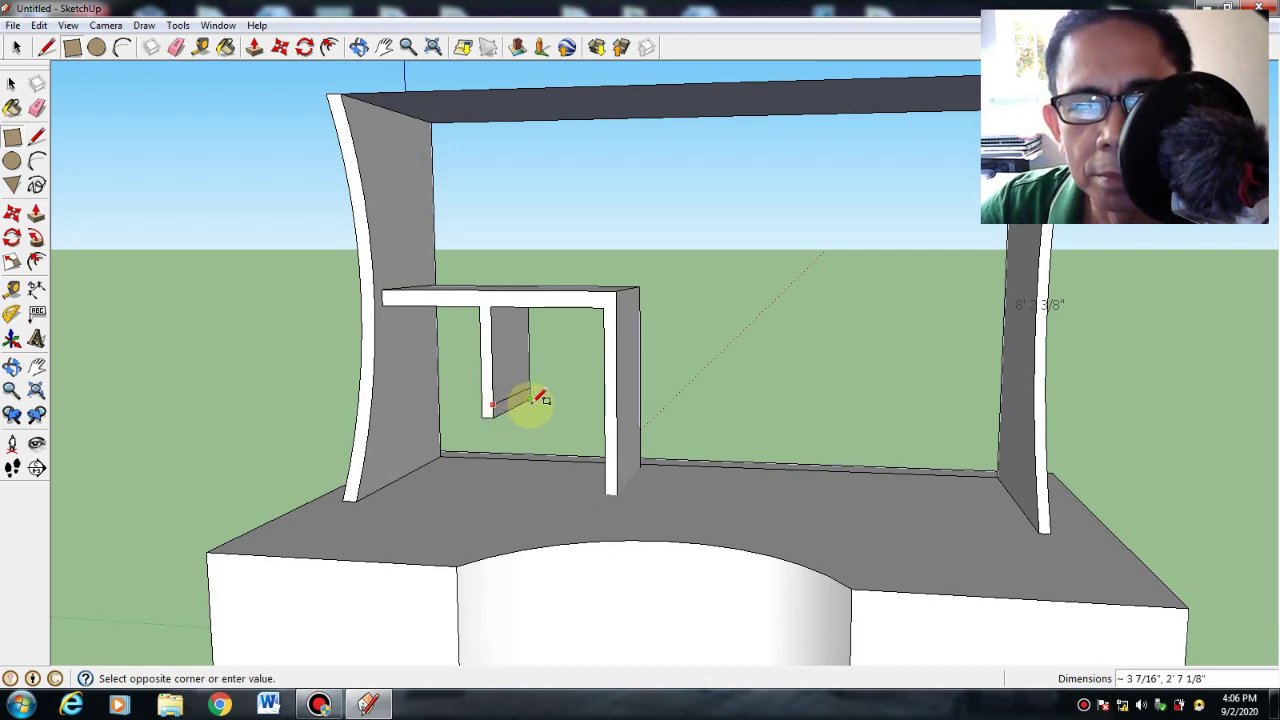
pyautogui.click(530, 399)
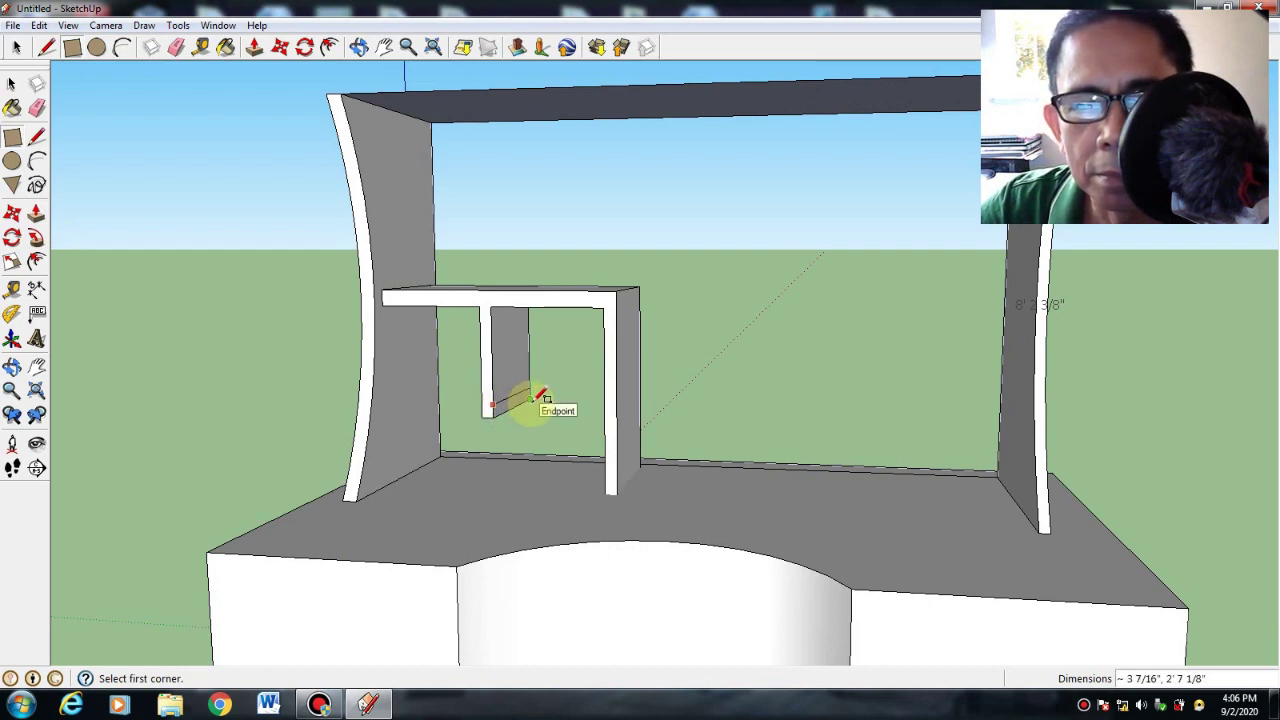
# Pull the divider's lower rectangle across to the vertical support, closing the square compartment under the shelf.
pyautogui.click(36, 213)
pyautogui.click(506, 406)
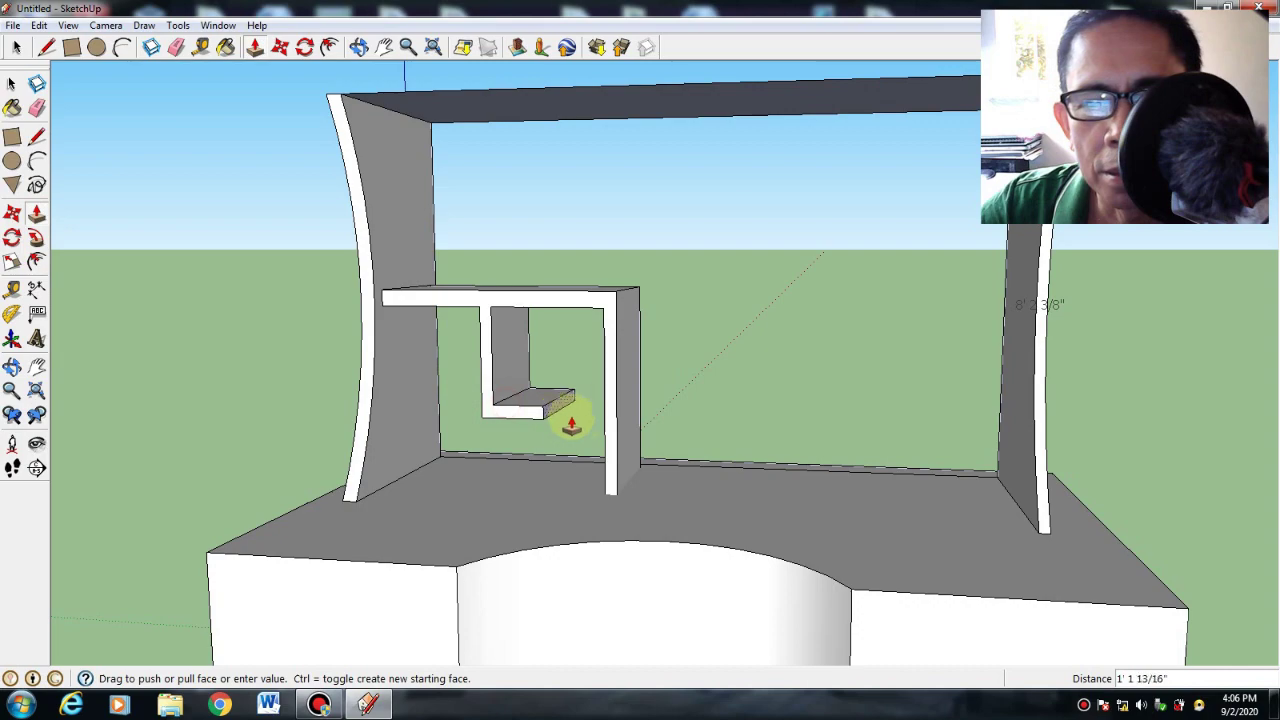
pyautogui.click(620, 432)
# Examine the whole model with its new shelf unit from the front.
pyautogui.click(12, 366)
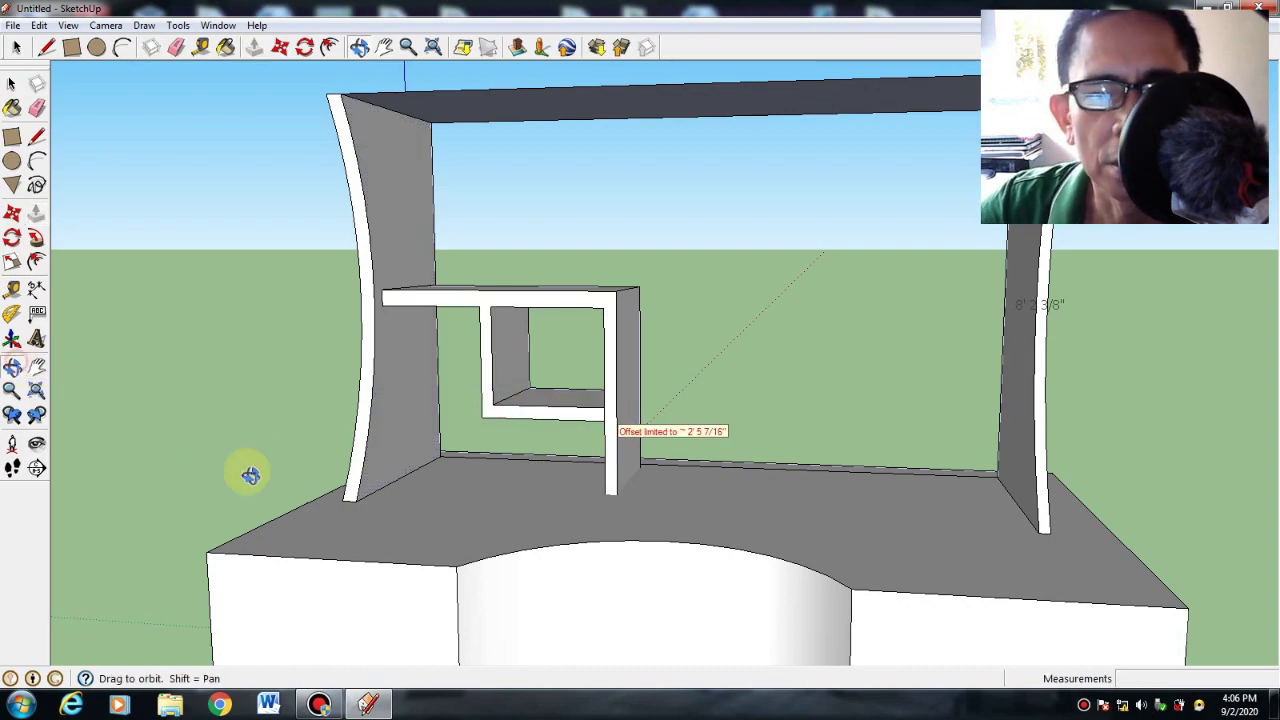
pyautogui.moveTo(250, 475); pyautogui.dragTo(458, 510)
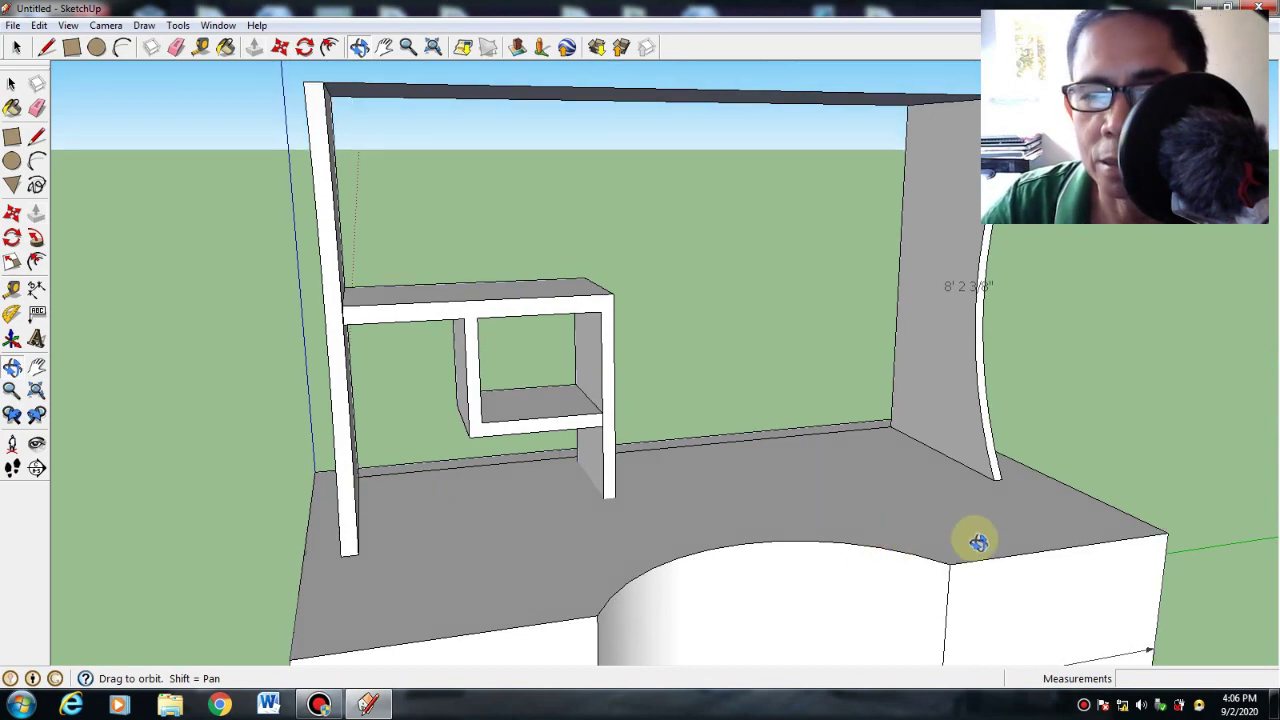
pyautogui.scroll(-3, 696, 464)
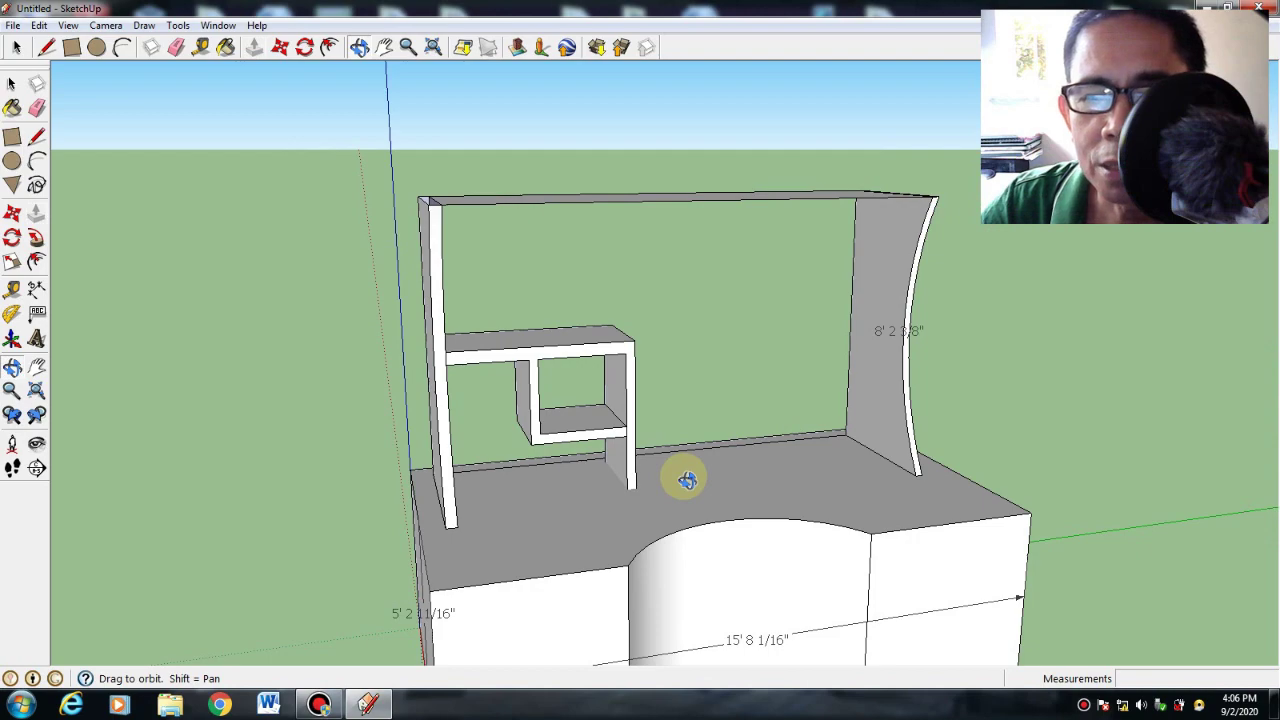
pyautogui.moveTo(571, 494); pyautogui.dragTo(489, 434)
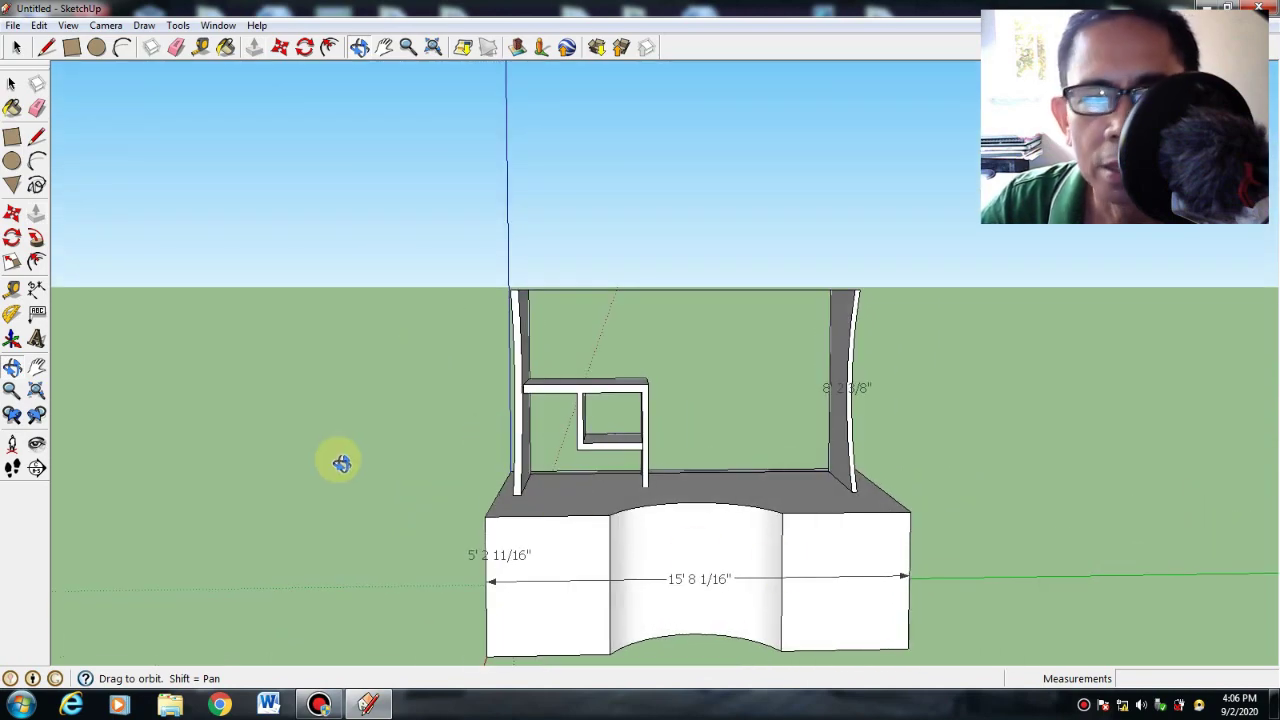
pyautogui.click(36, 368)
pyautogui.moveTo(717, 488); pyautogui.dragTo(614, 429)
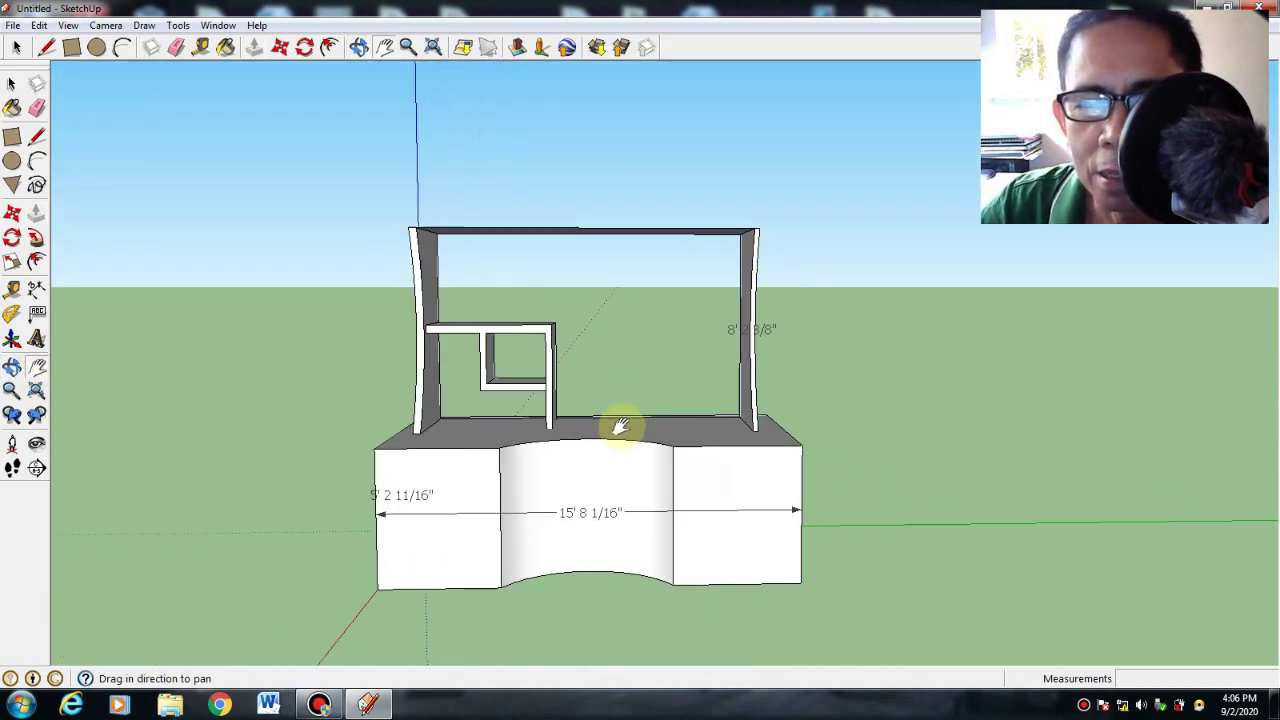
# Draw a rectangle about 3' 5 5/8" by 1' 11 3/16" near the outer edge of the base's left front face.
pyautogui.click(12, 368)
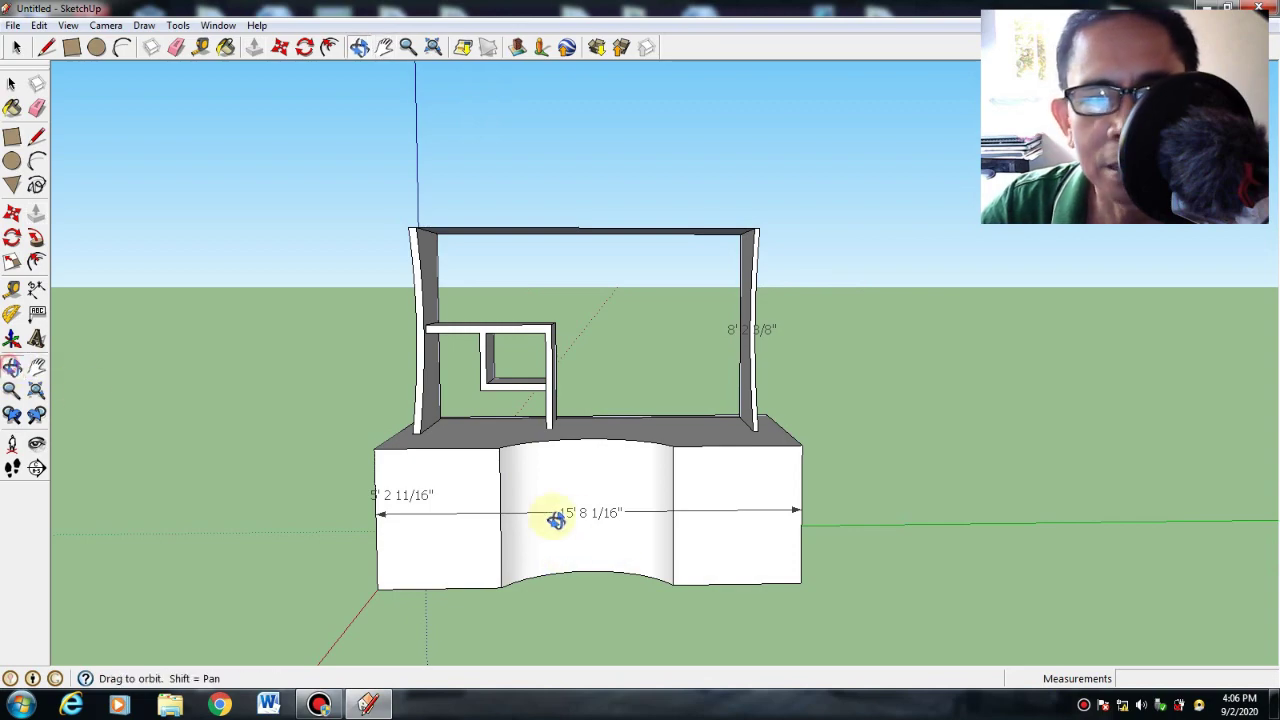
pyautogui.moveTo(551, 514); pyautogui.dragTo(674, 549)
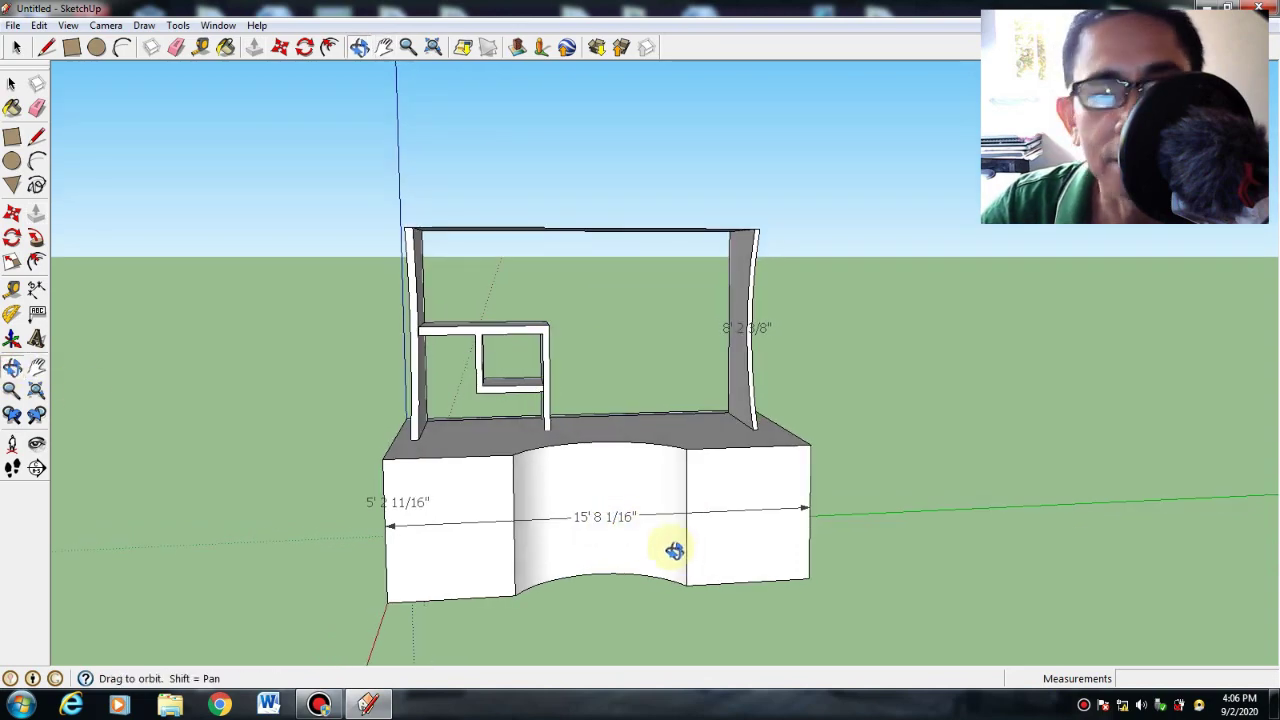
pyautogui.click(12, 138)
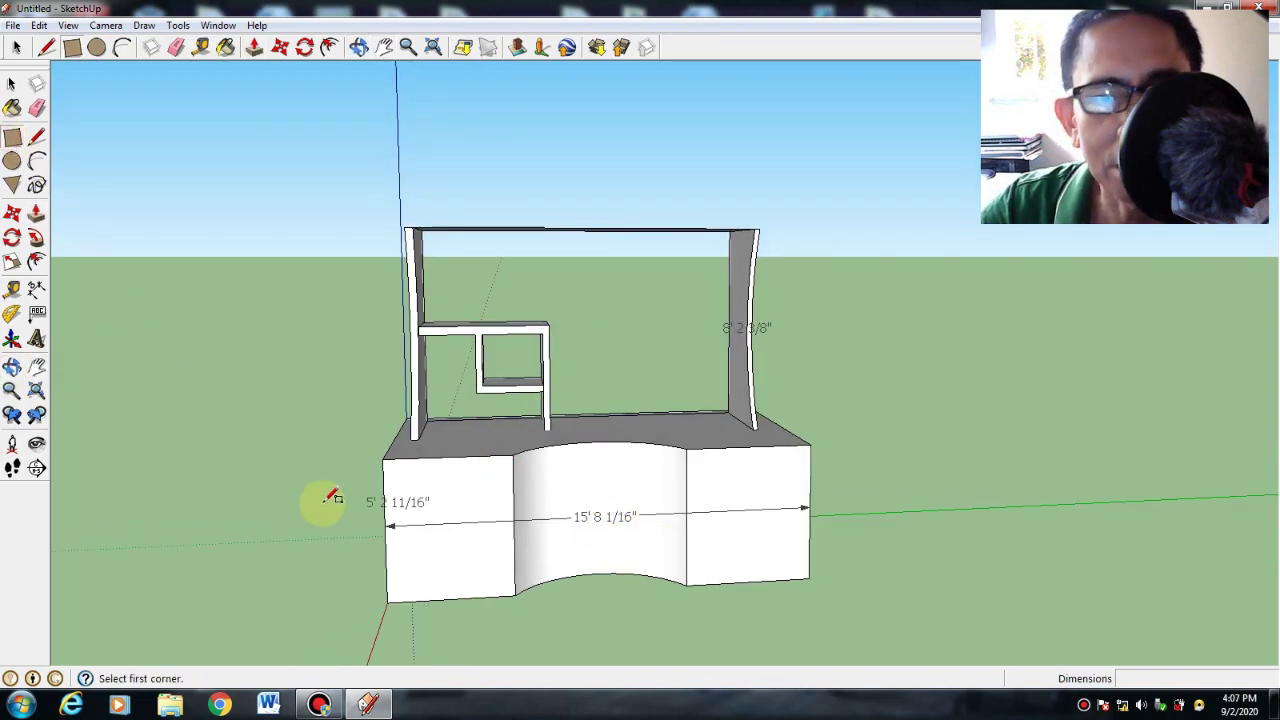
pyautogui.click(393, 493)
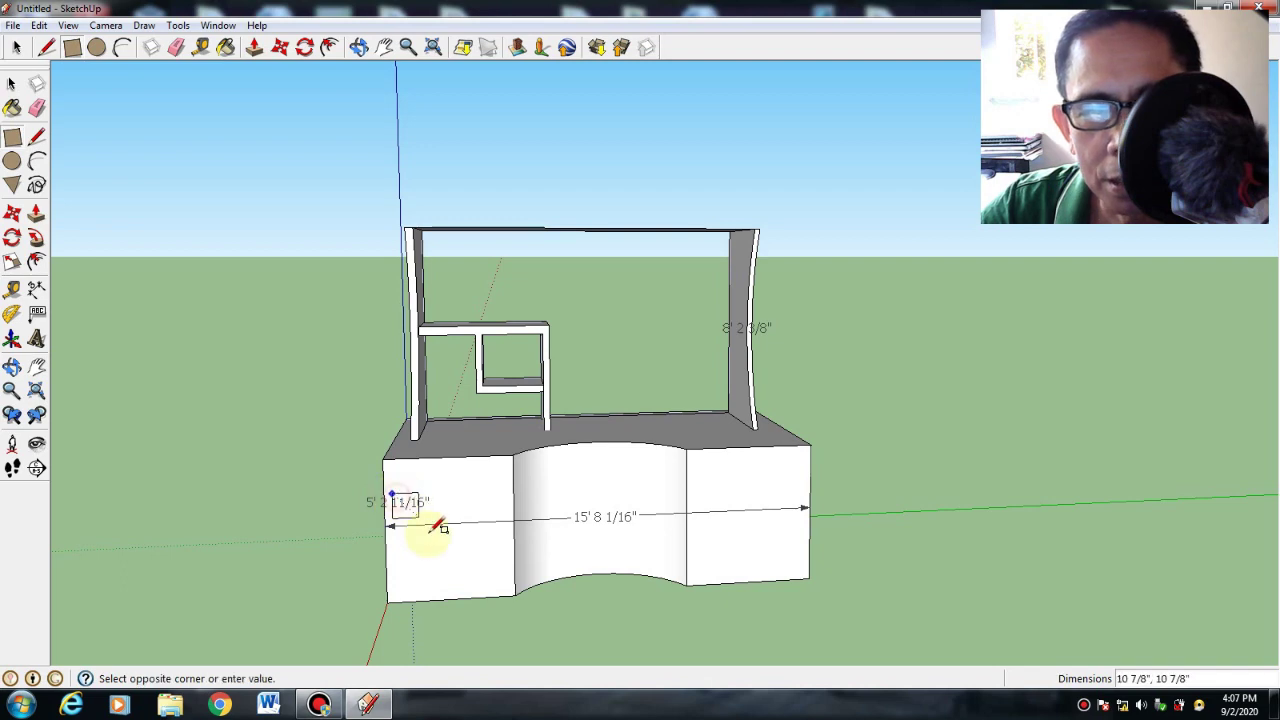
pyautogui.click(450, 587)
pyautogui.click(36, 137)
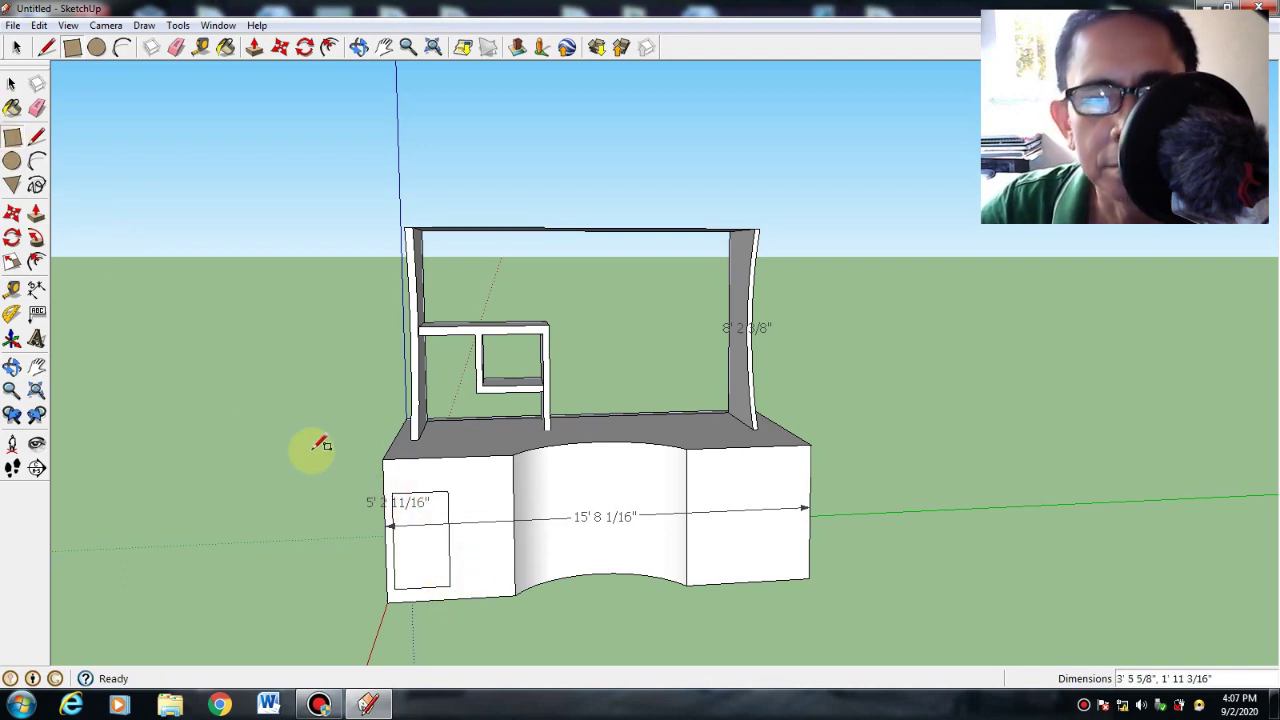
pyautogui.click(447, 492)
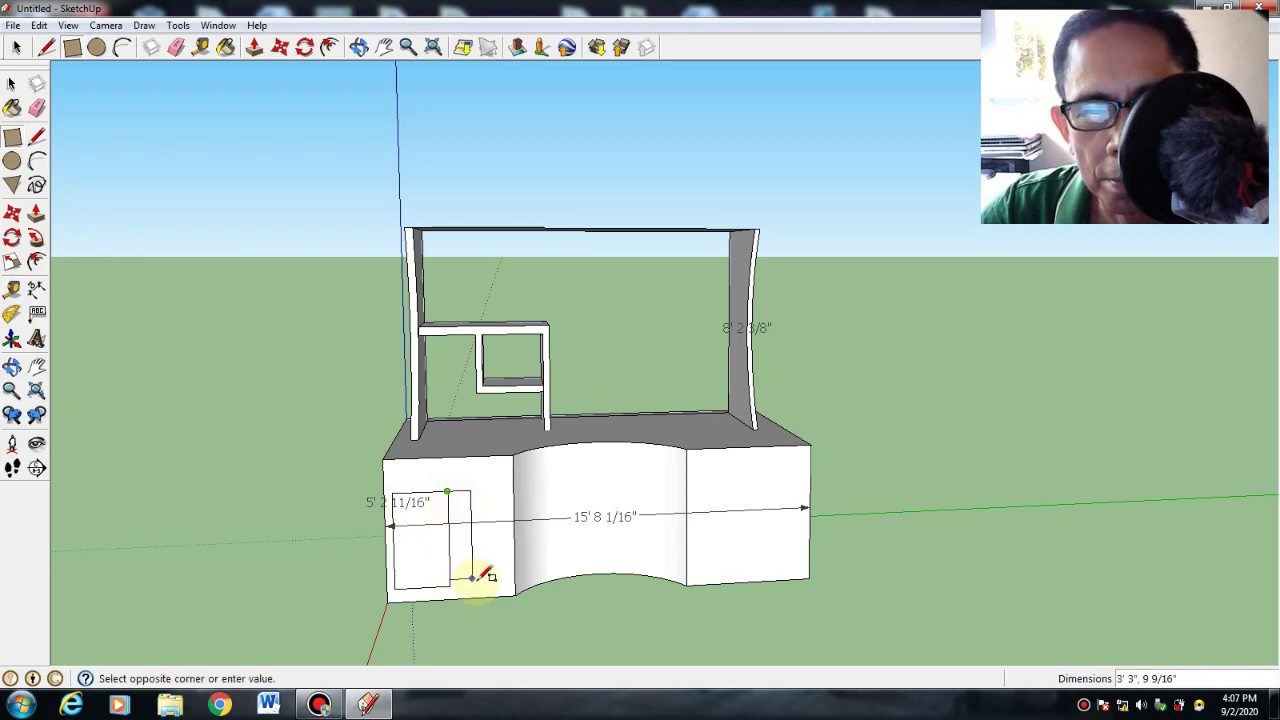
pyautogui.click(478, 584)
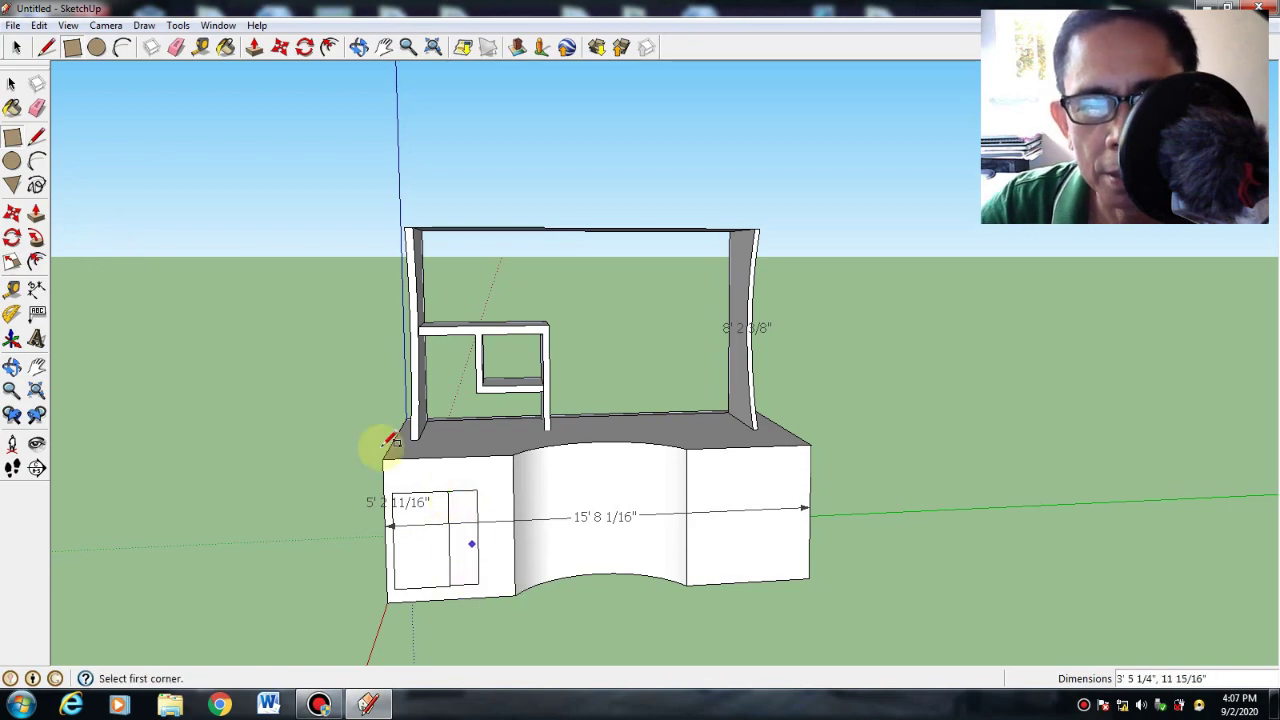
pyautogui.click(38, 25)
pyautogui.click(55, 43)
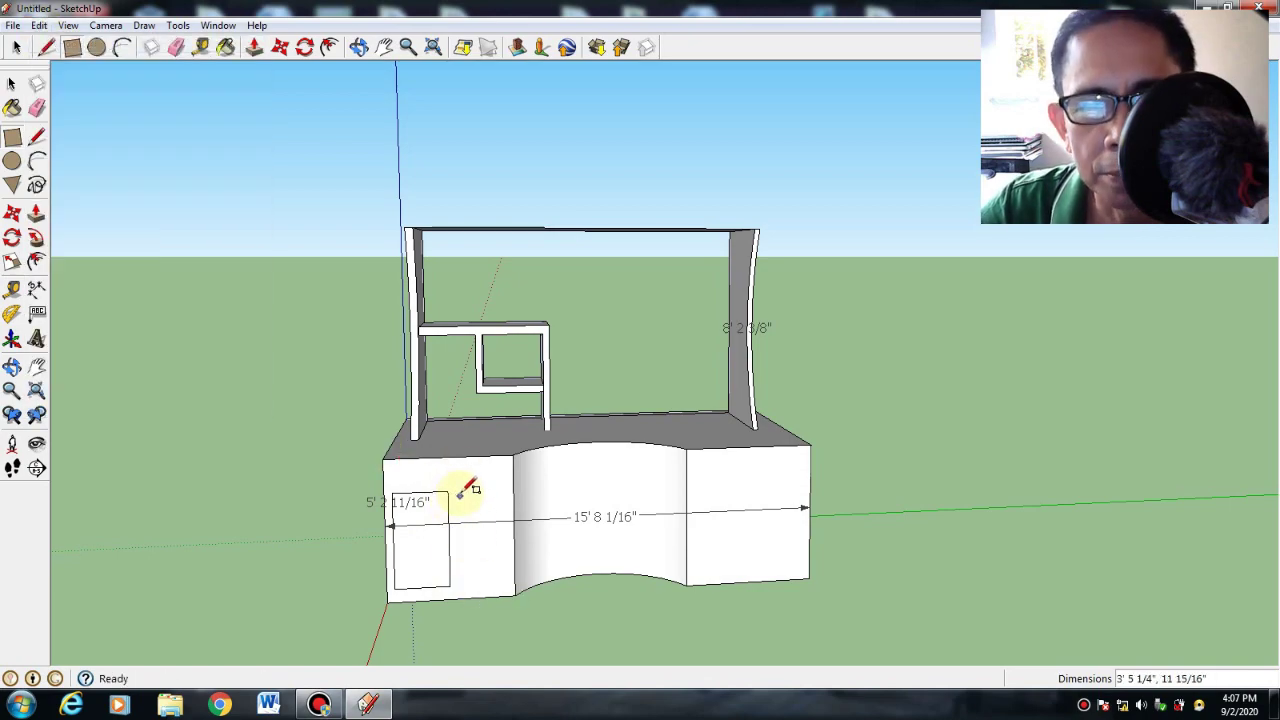
# Draw a second rectangle about 3' 6 7/8" by 1' 6 3/16" beside the first and push both inward about 2' 1" as open compartments.
pyautogui.click(460, 491)
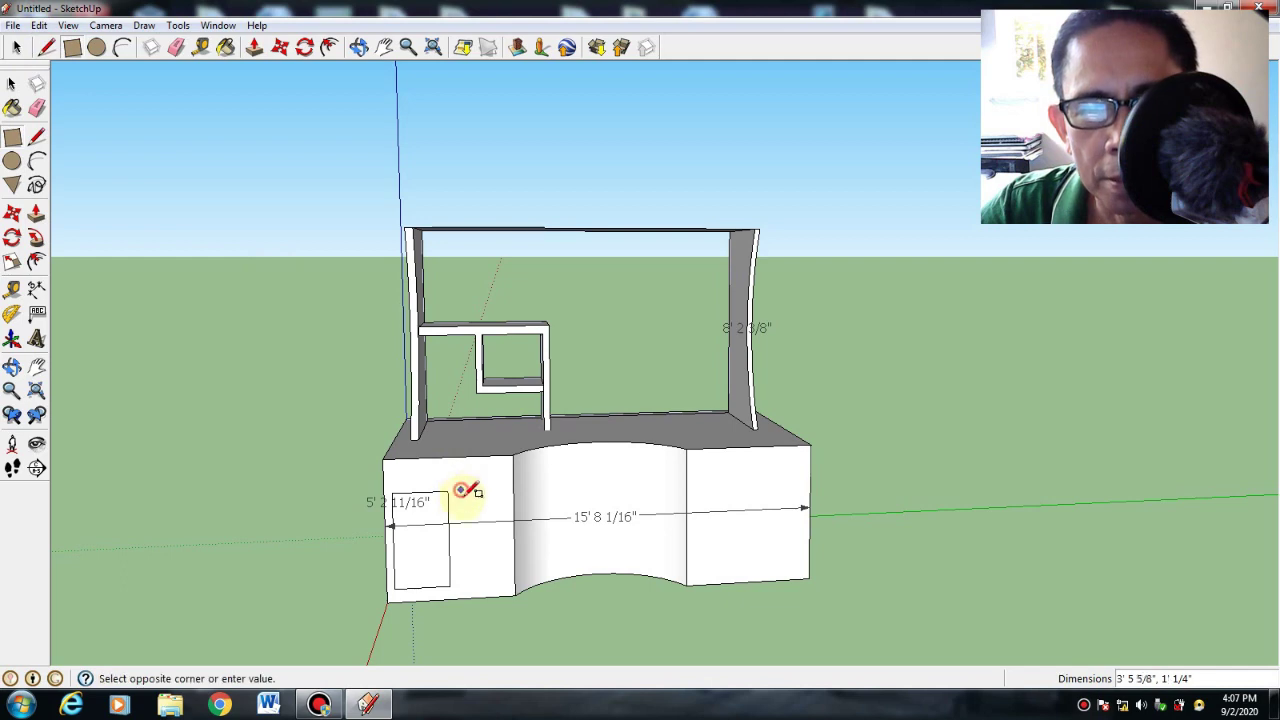
pyautogui.click(507, 582)
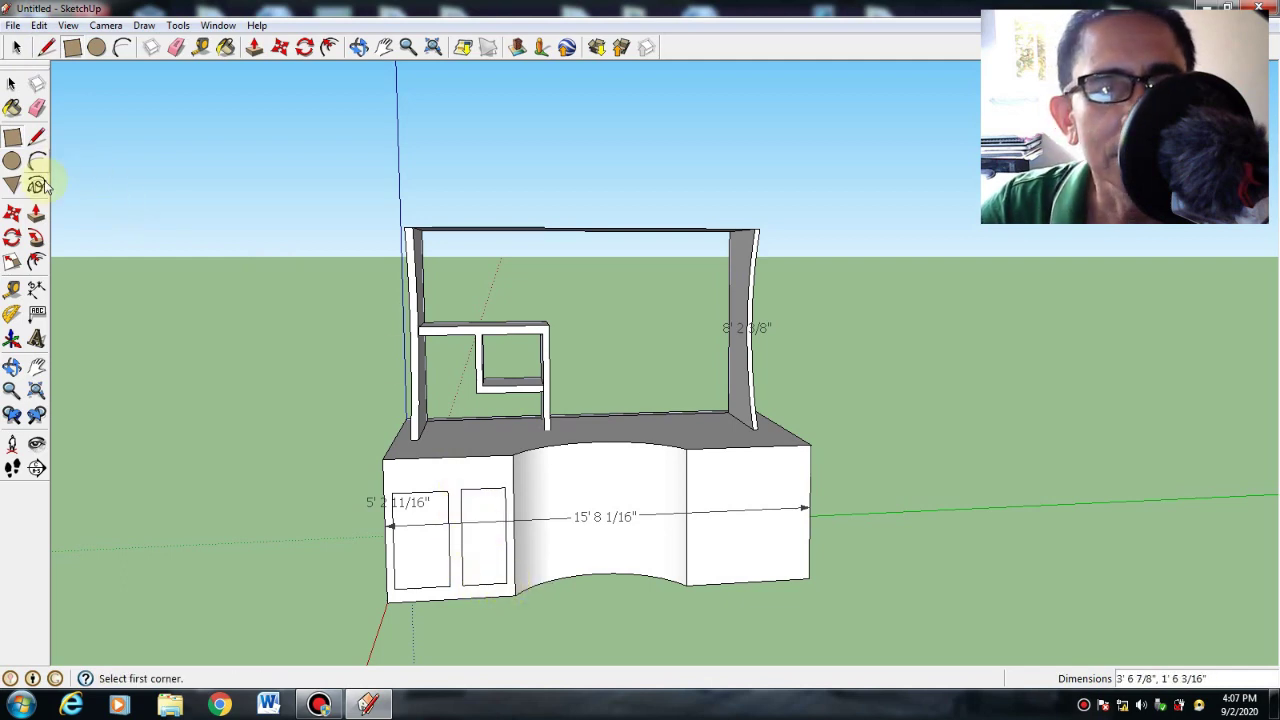
pyautogui.click(36, 213)
pyautogui.click(430, 541)
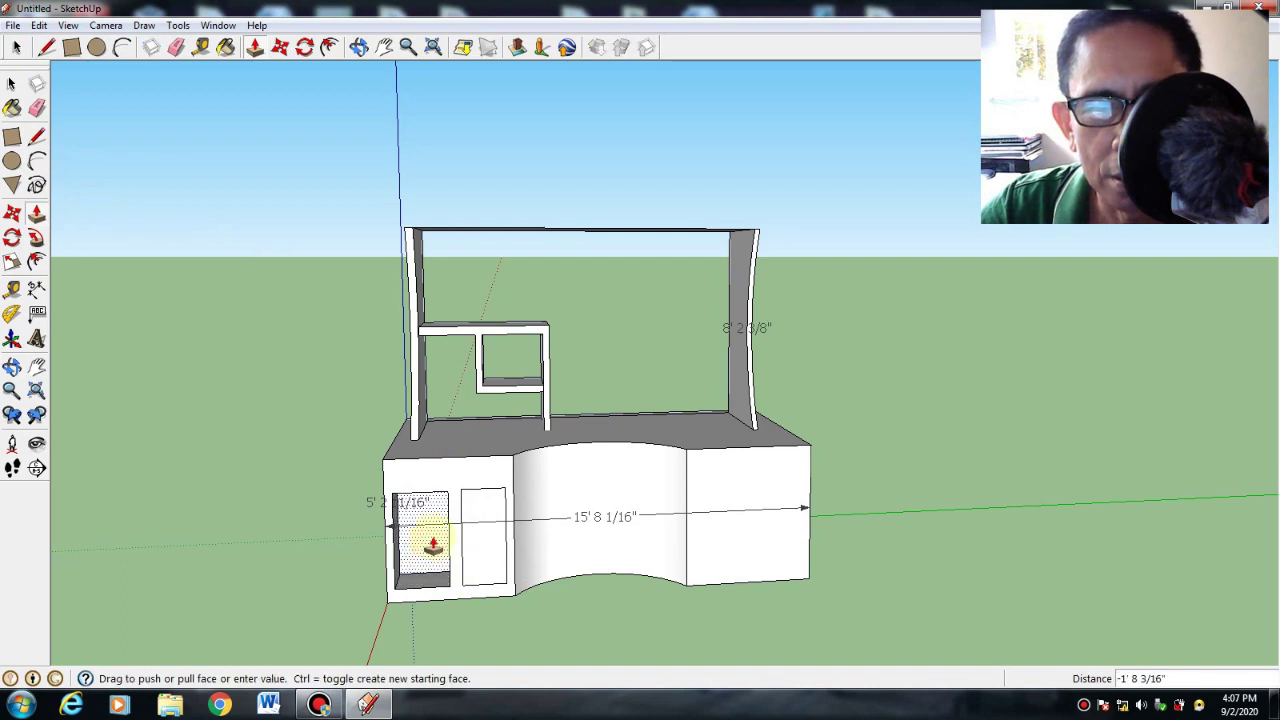
pyautogui.click(433, 544)
pyautogui.click(491, 563)
pyautogui.click(491, 546)
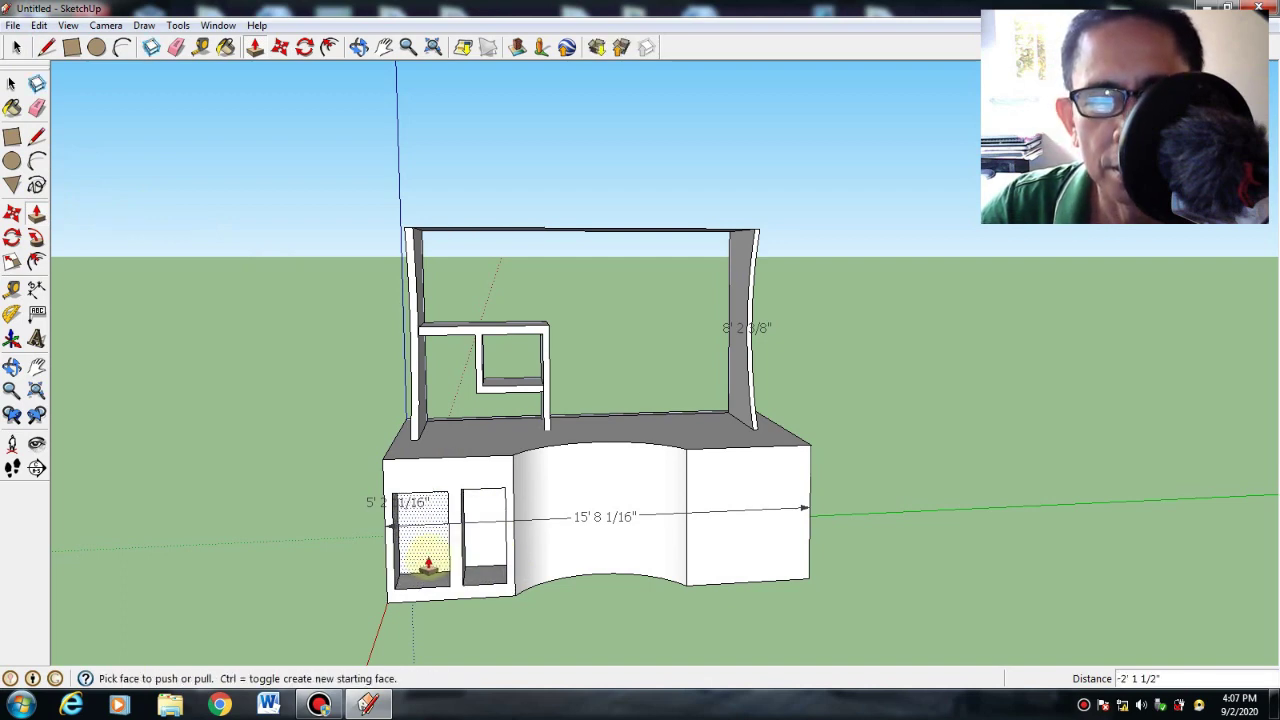
pyautogui.click(428, 563)
pyautogui.click(430, 558)
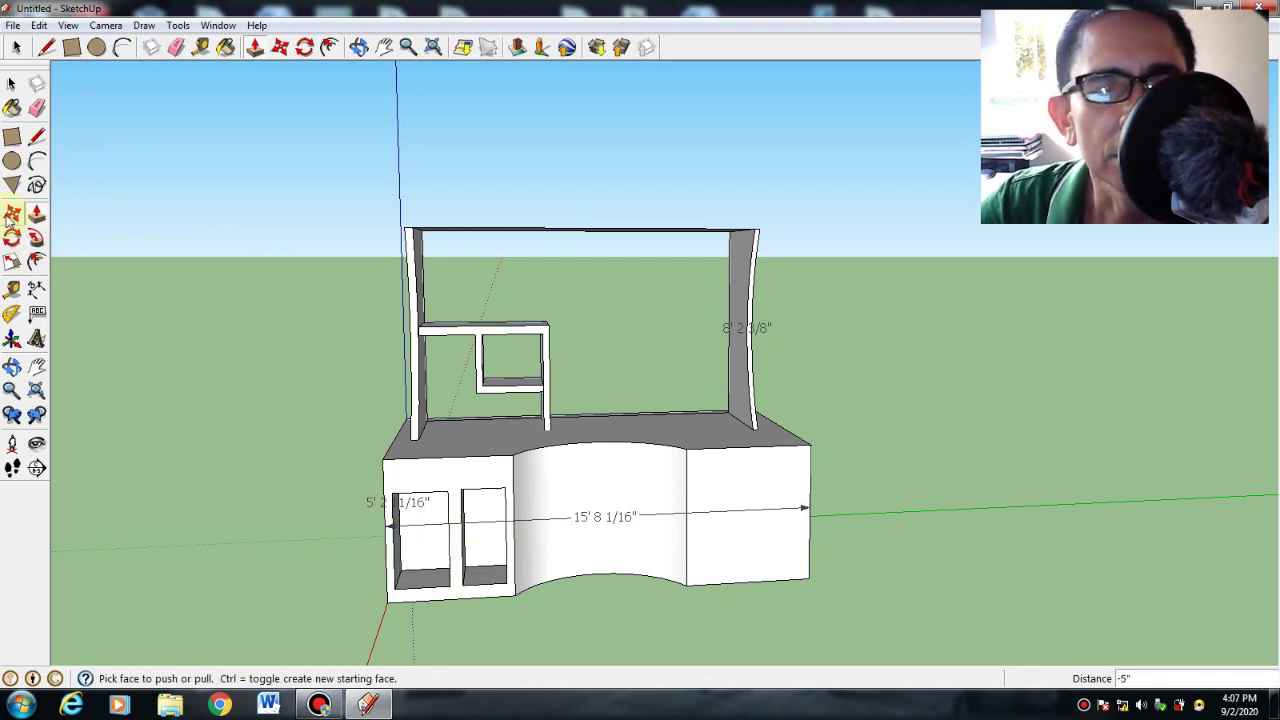
# Draw a rectangle about 3' 5 5/8" by 7 3/16" above the two compartments and push it in about 9 3/4" as a drawer opening.
pyautogui.click(12, 136)
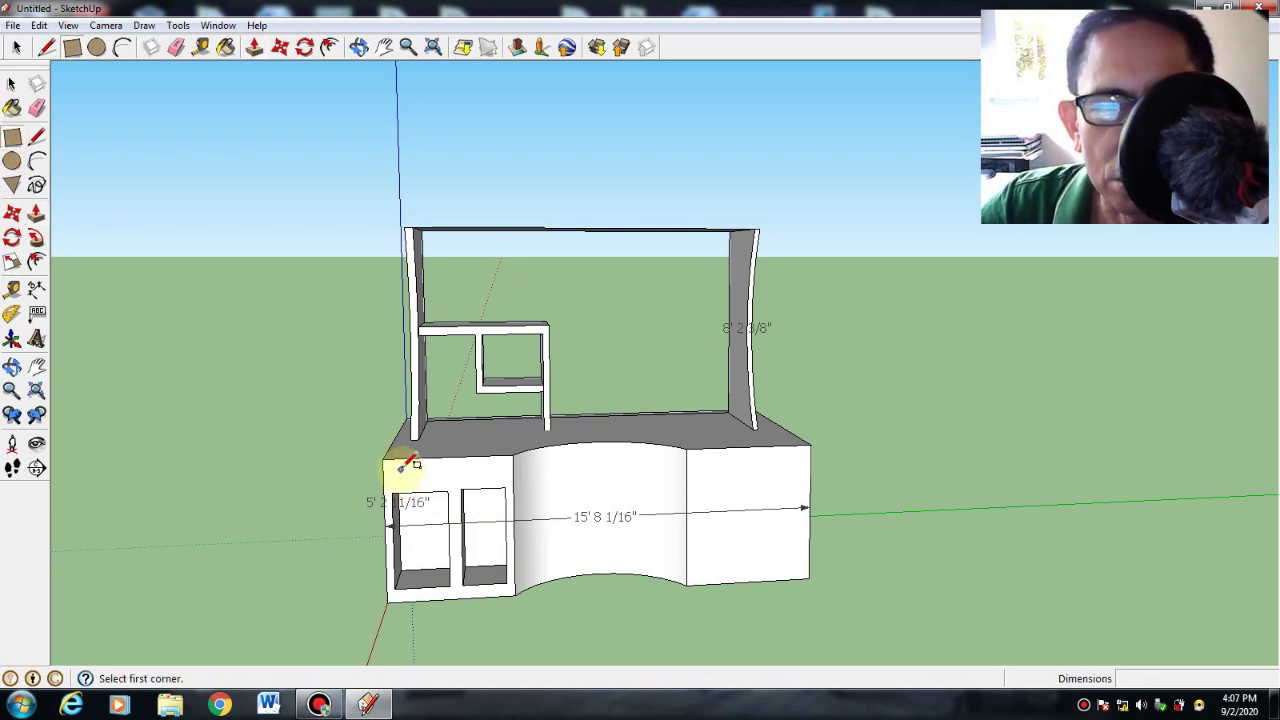
pyautogui.click(401, 468)
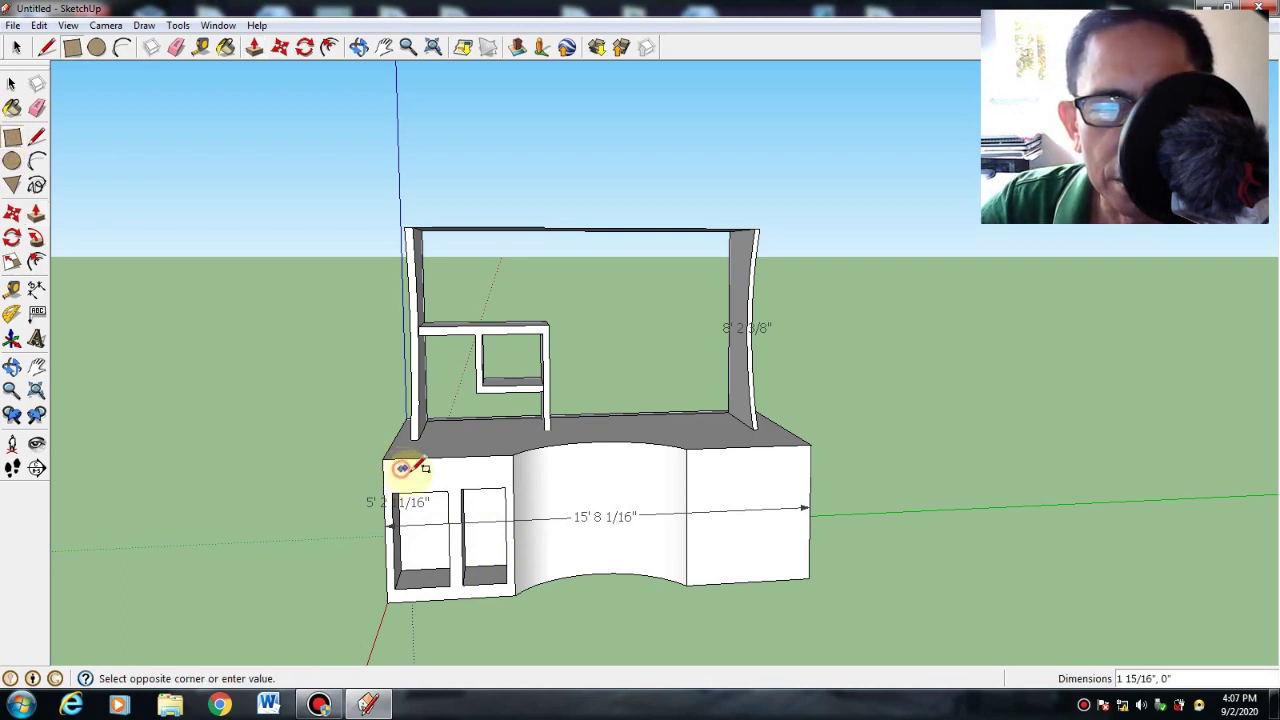
pyautogui.click(502, 483)
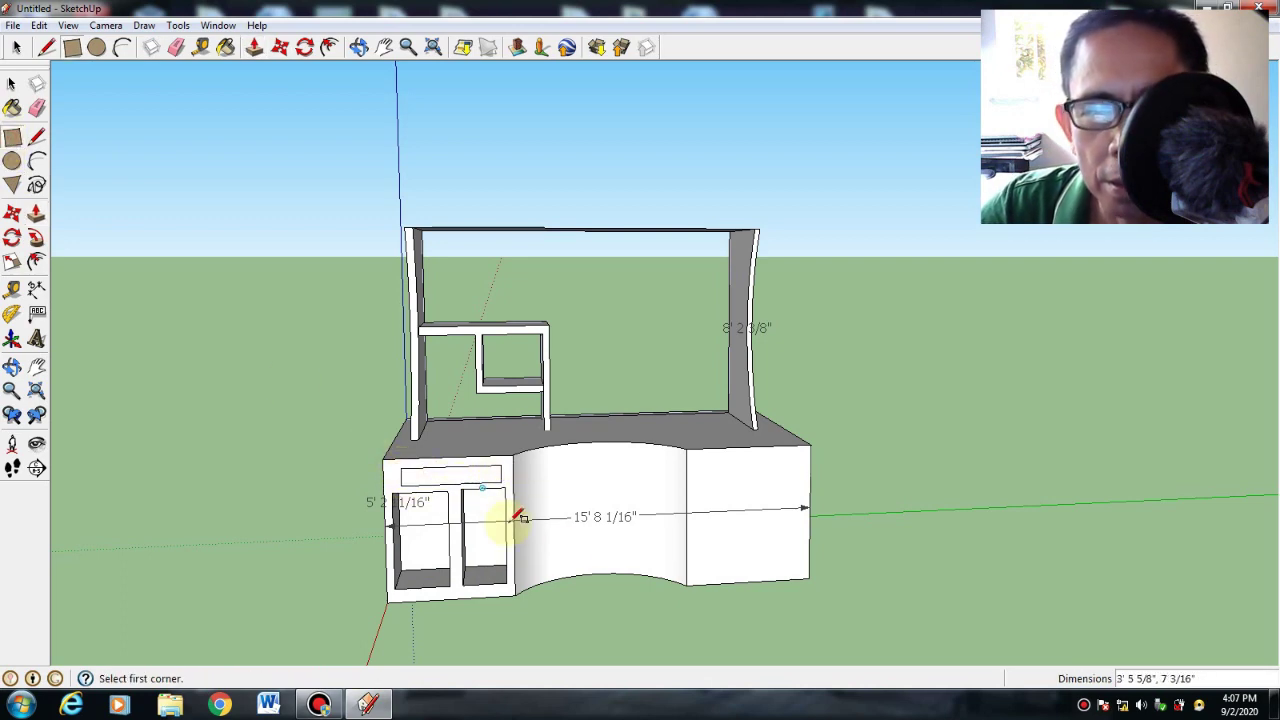
pyautogui.click(36, 213)
pyautogui.moveTo(423, 484); pyautogui.dragTo(425, 480)
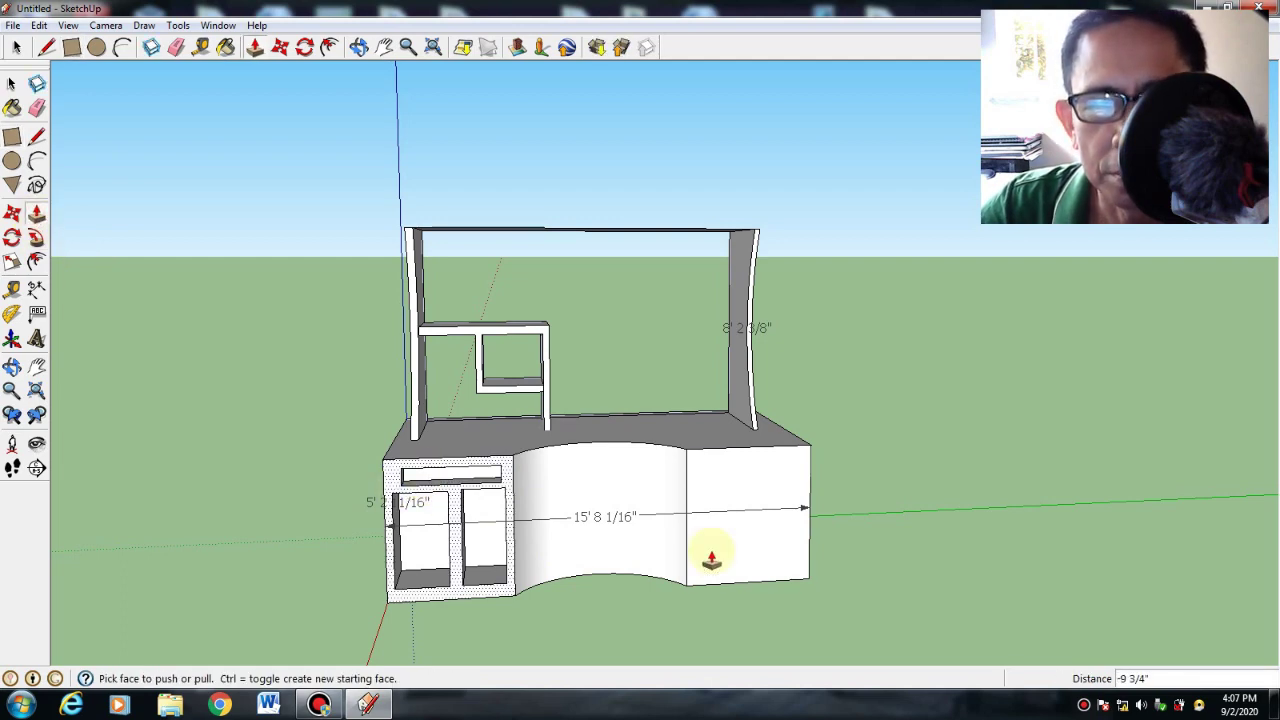
# Draw a rectangle about 3' 11 1/2" by 3' 6 13/16" on the base's right front face and push it inward as an open compartment.
pyautogui.click(11, 139)
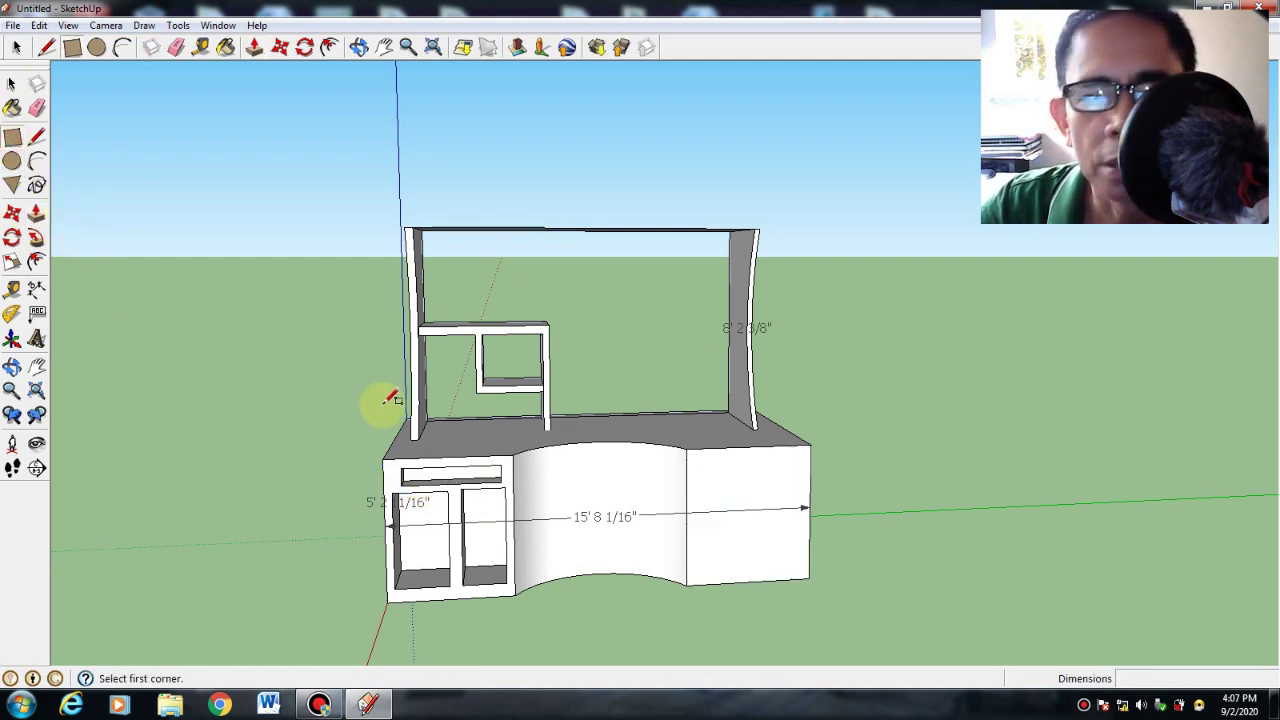
pyautogui.click(698, 483)
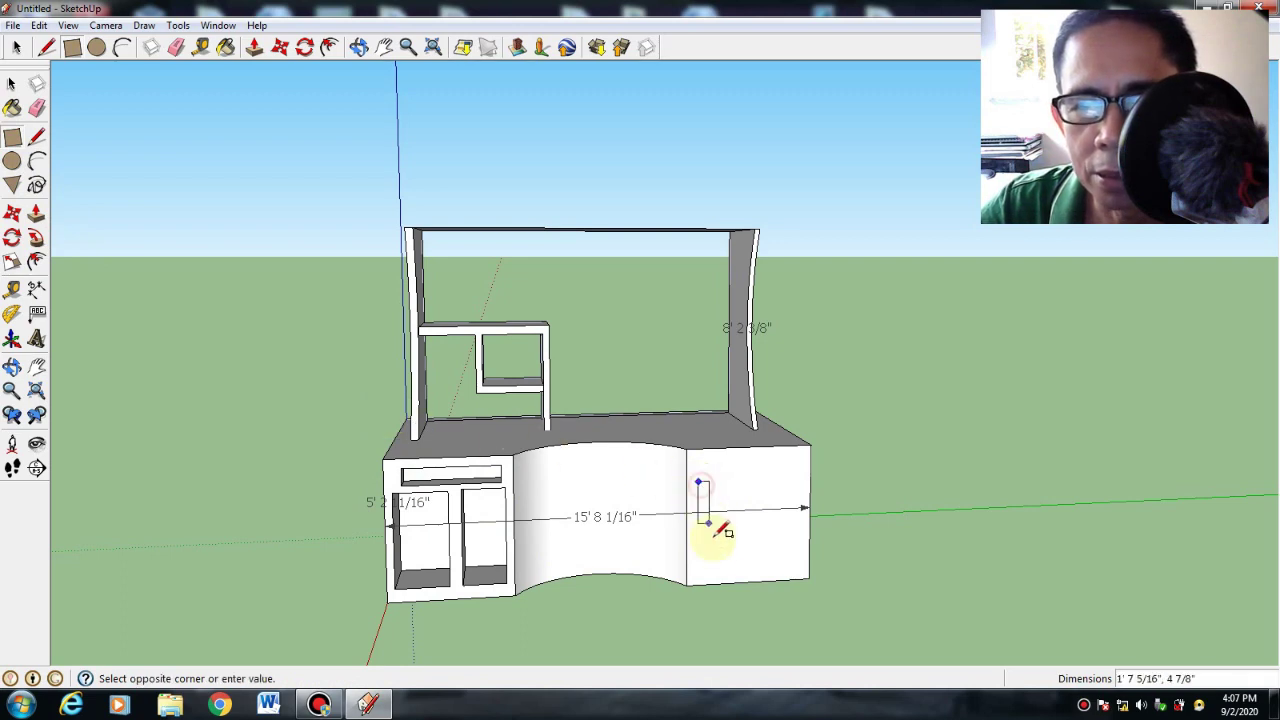
pyautogui.click(800, 570)
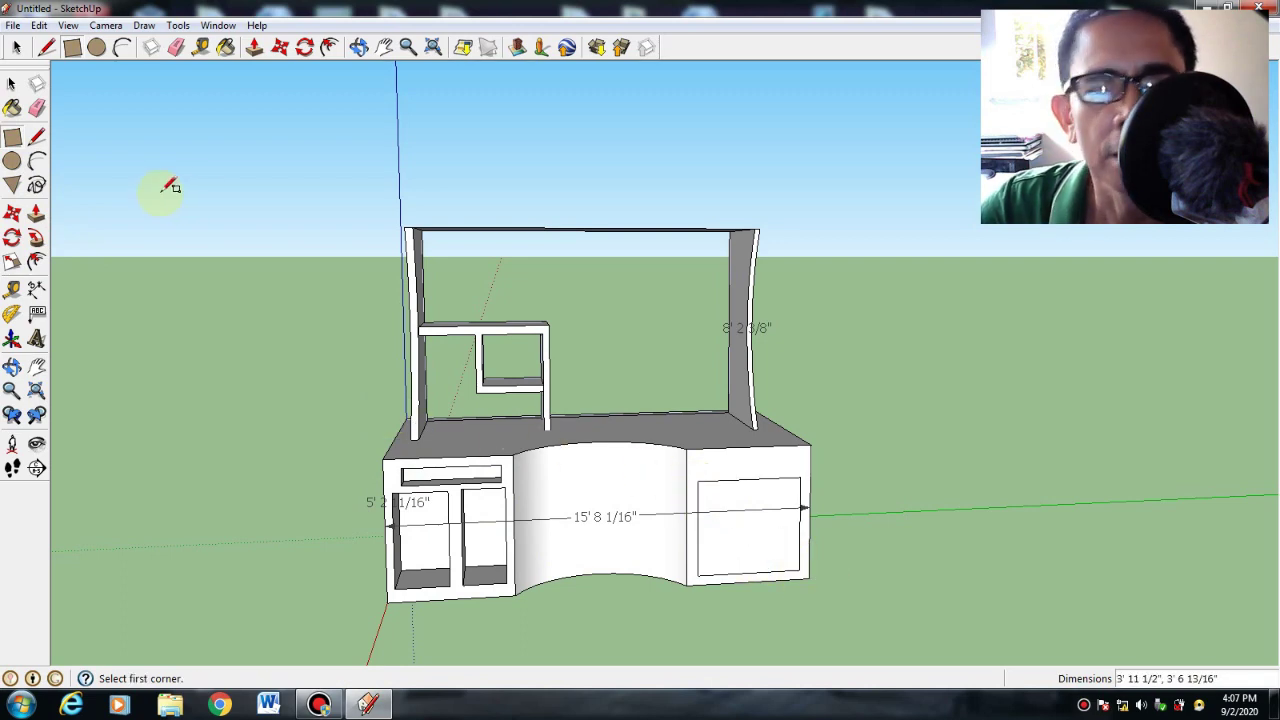
pyautogui.click(36, 213)
pyautogui.moveTo(714, 534); pyautogui.dragTo(727, 530)
# Draw a rectangle about 3' 8 3/16" by 7 1/16" above the right compartment and push it in about 6 1/2" as a drawer opening.
pyautogui.click(11, 137)
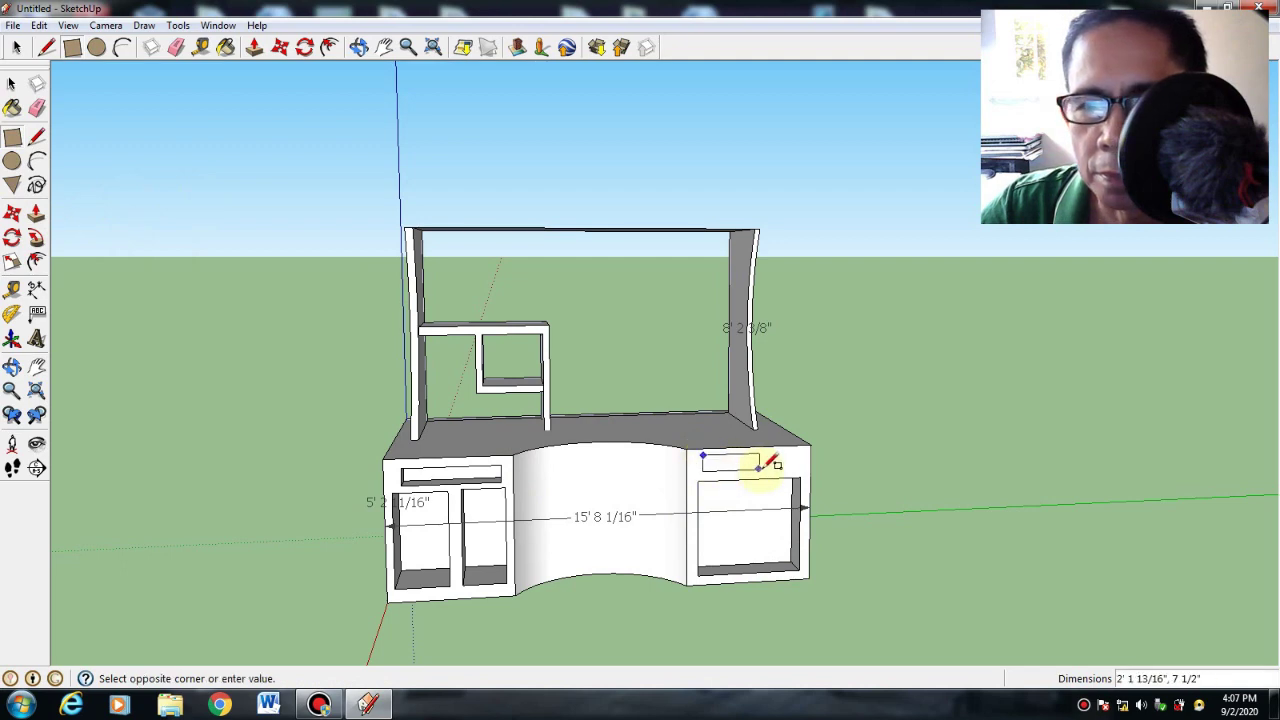
pyautogui.click(797, 467)
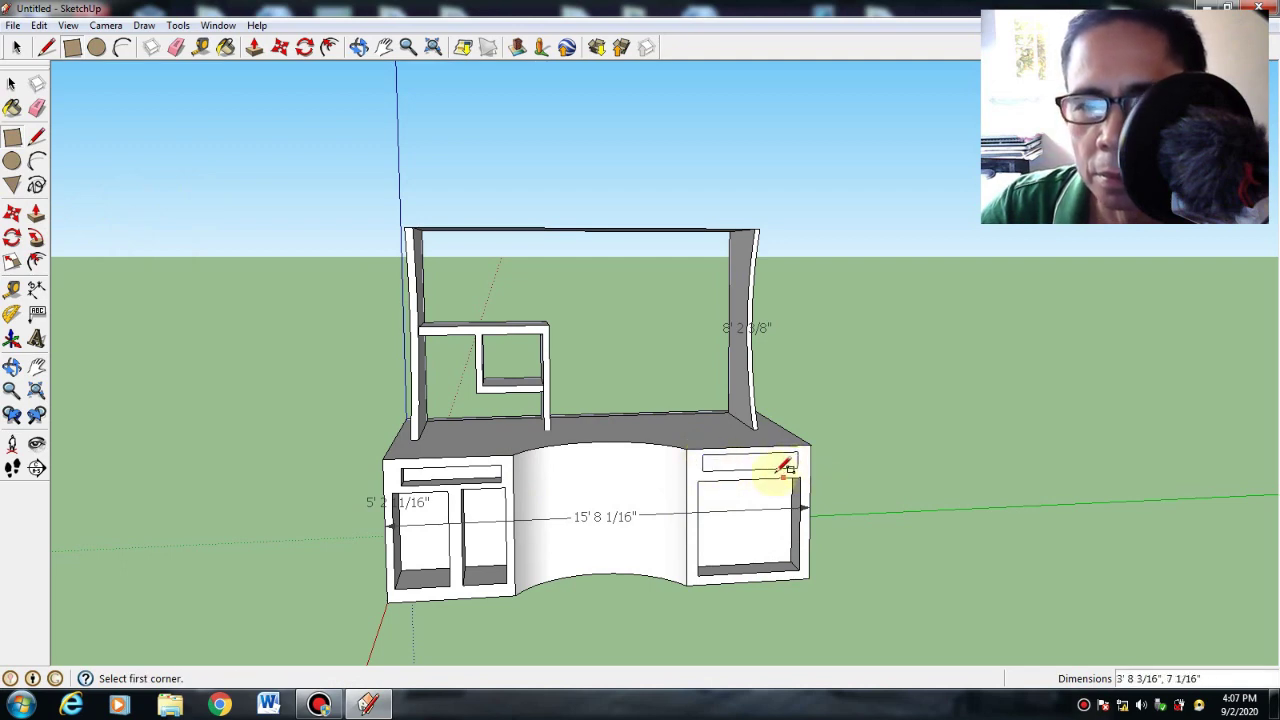
pyautogui.click(36, 213)
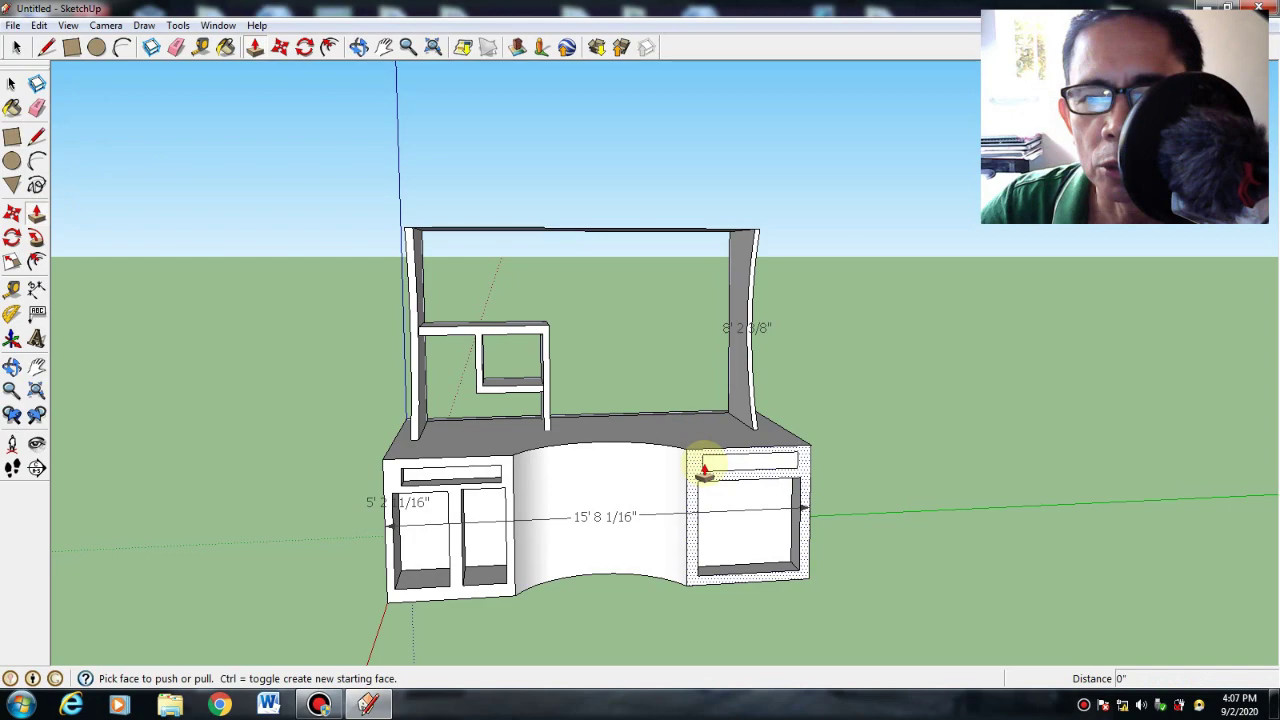
pyautogui.moveTo(705, 466)
pyautogui.mouseDown()
pyautogui.moveTo(717, 463)
pyautogui.moveTo(691, 451)
pyautogui.mouseUp()
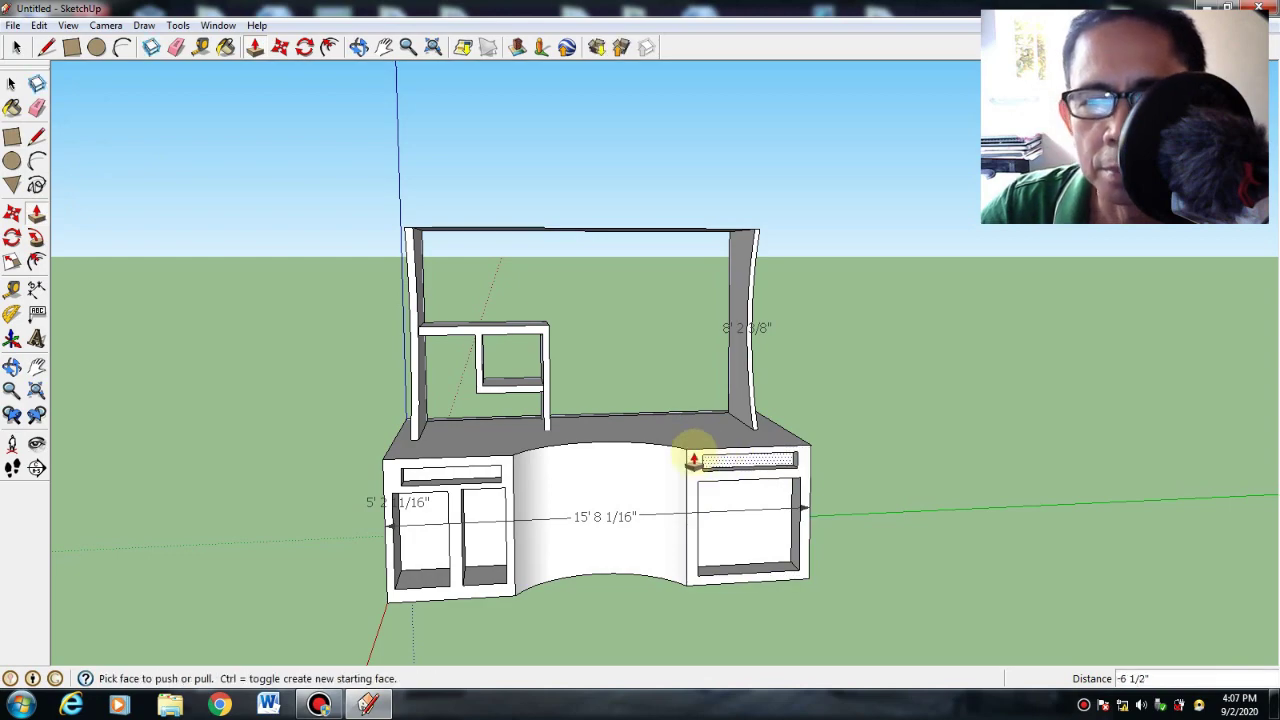
# Draw a rectangle about 3' 10 13/16" by 3' 8 5/16" on the desktop near the right side panel and push it down about 7 1/8".
pyautogui.click(12, 367)
pyautogui.moveTo(306, 429); pyautogui.dragTo(549, 559)
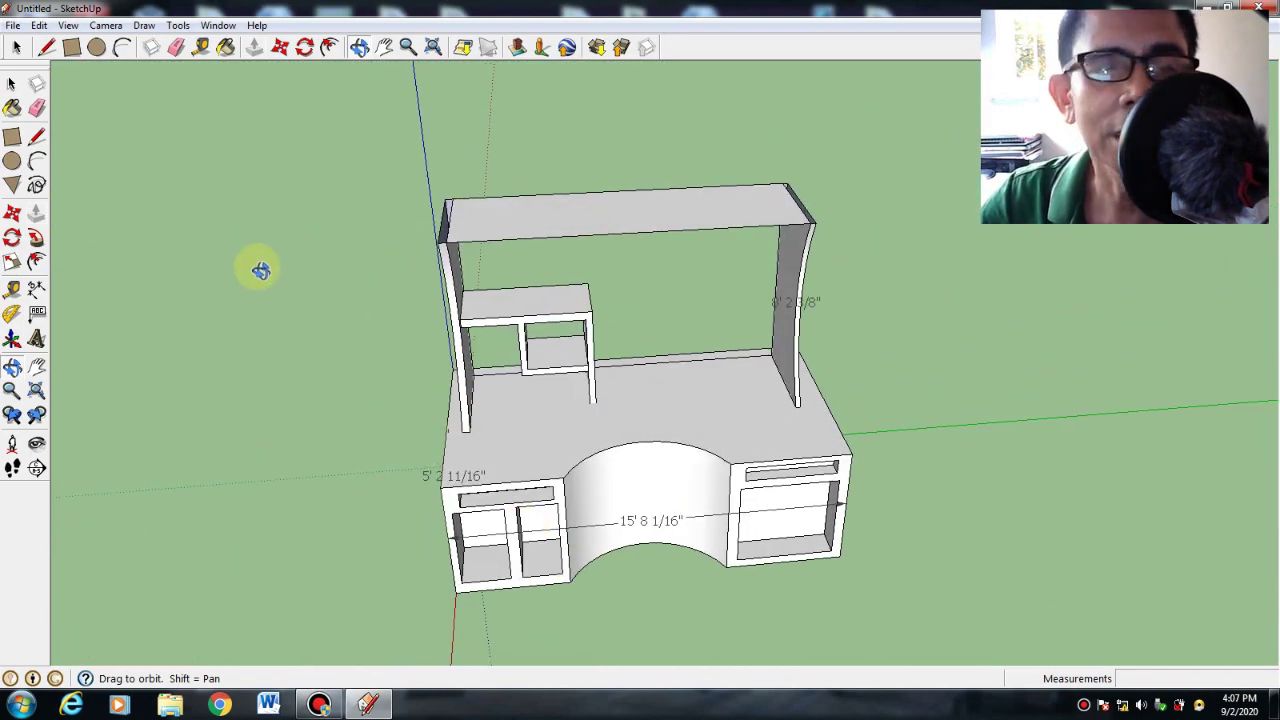
pyautogui.click(13, 137)
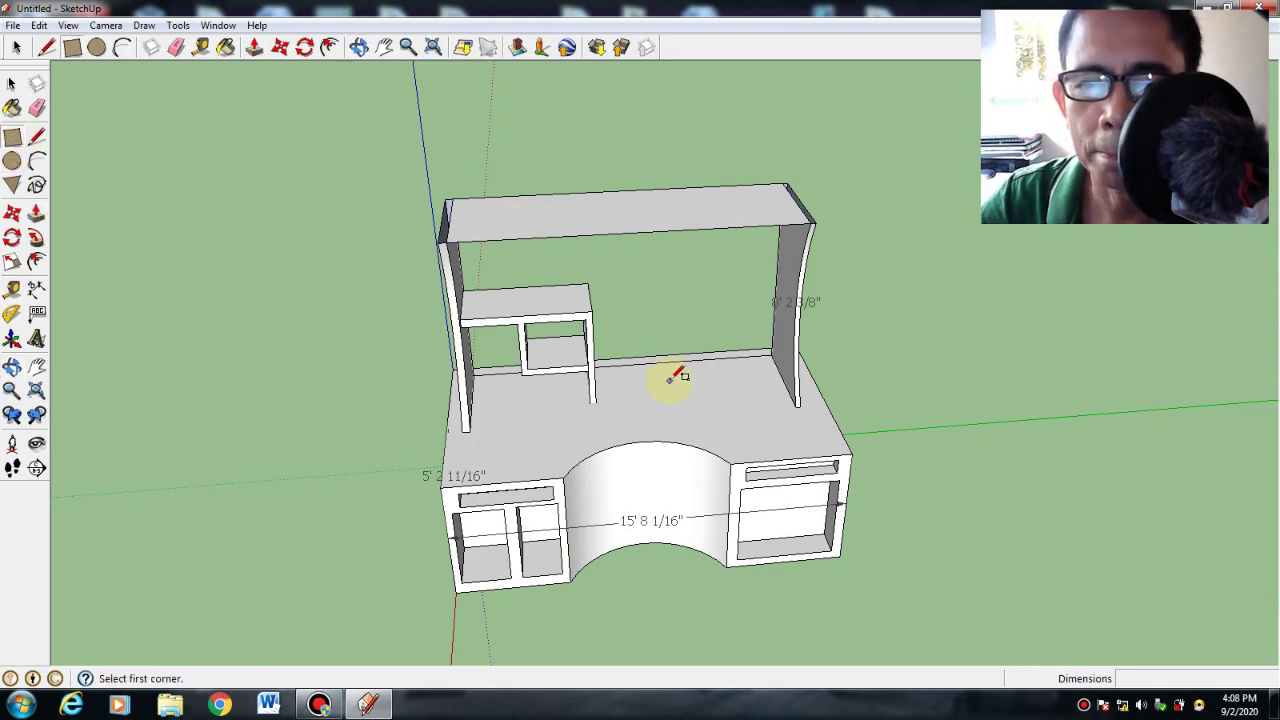
pyautogui.click(668, 381)
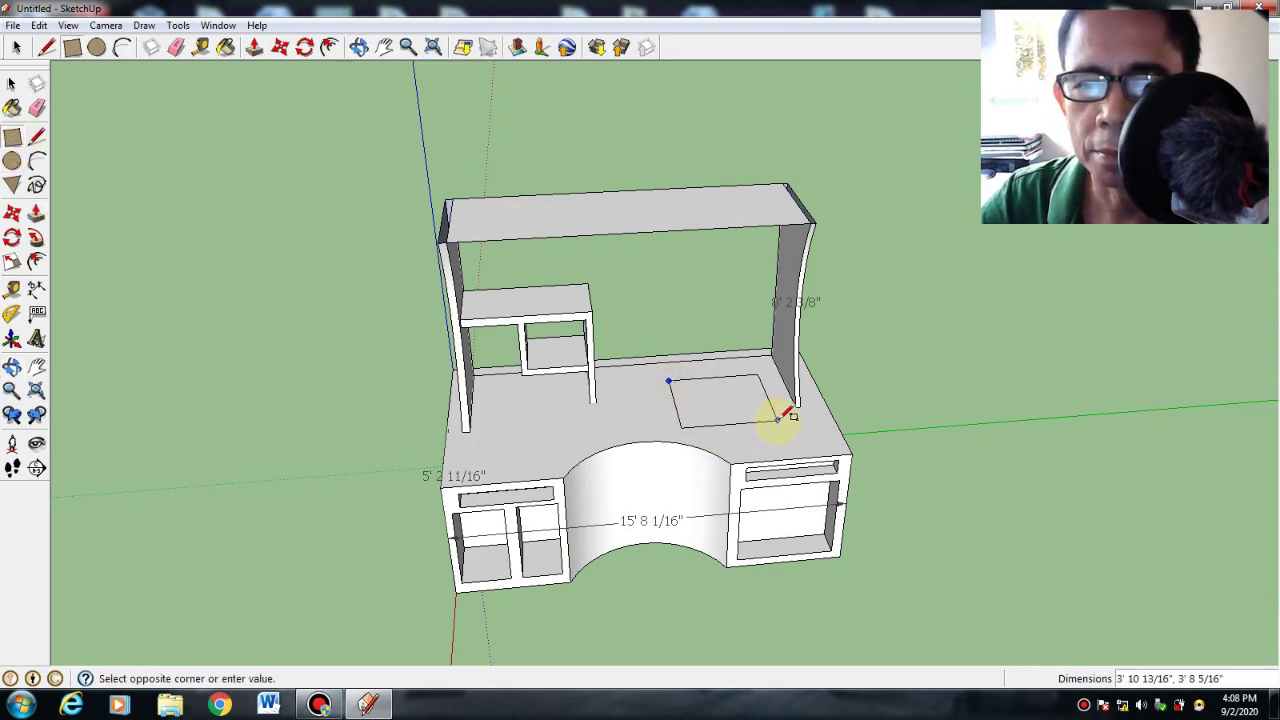
pyautogui.click(778, 418)
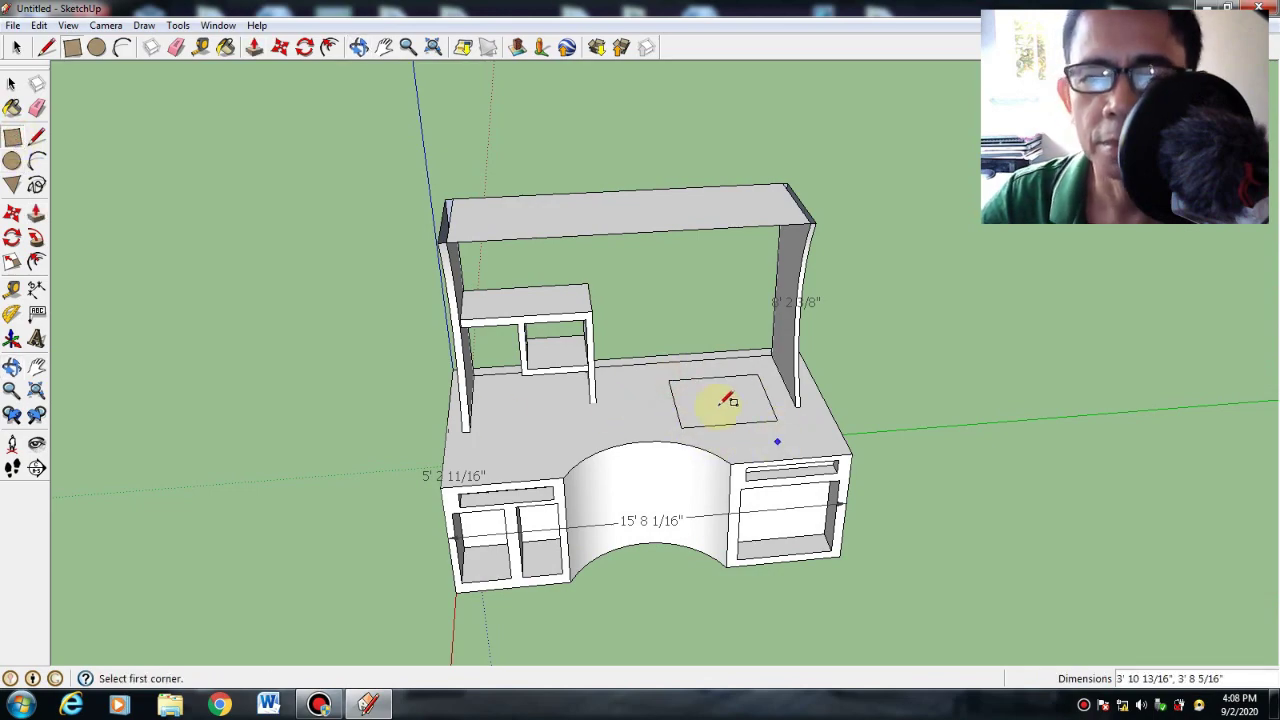
pyautogui.click(35, 213)
pyautogui.click(706, 412)
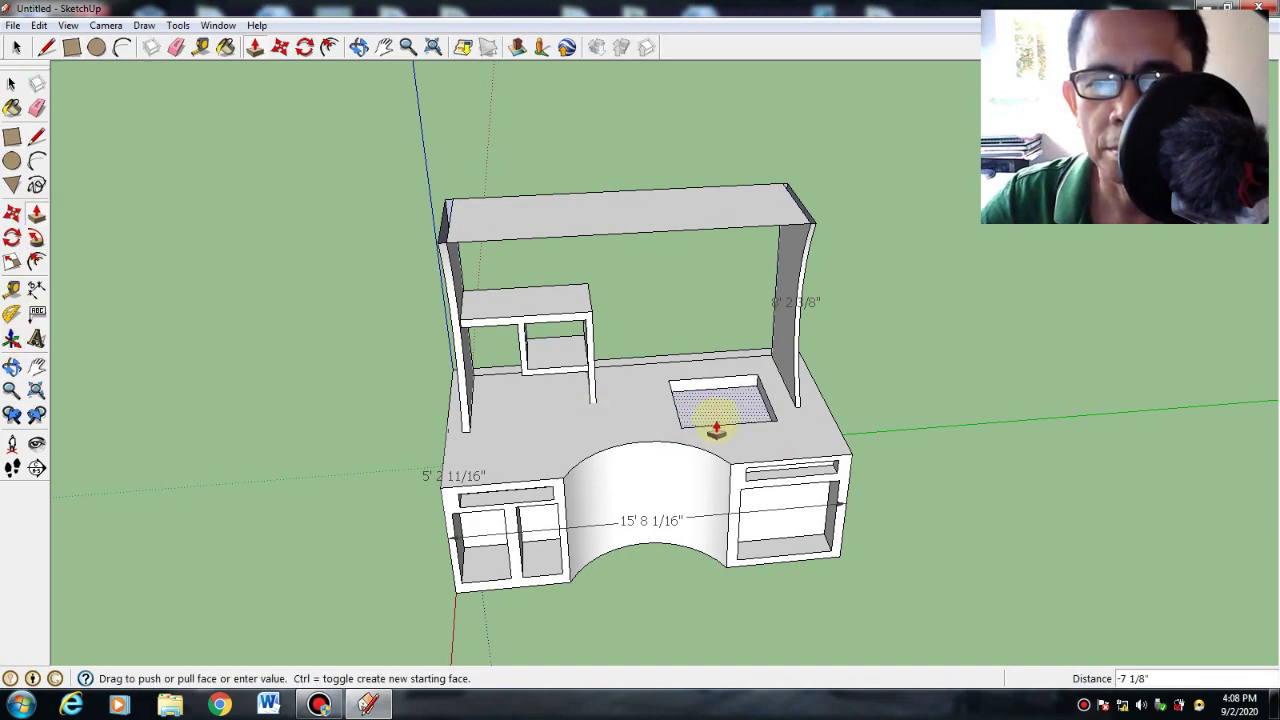
pyautogui.click(716, 428)
# Paint the desktop surface and the floor of its rectangular recess with the Tile_Limestone_Multi material.
pyautogui.click(12, 367)
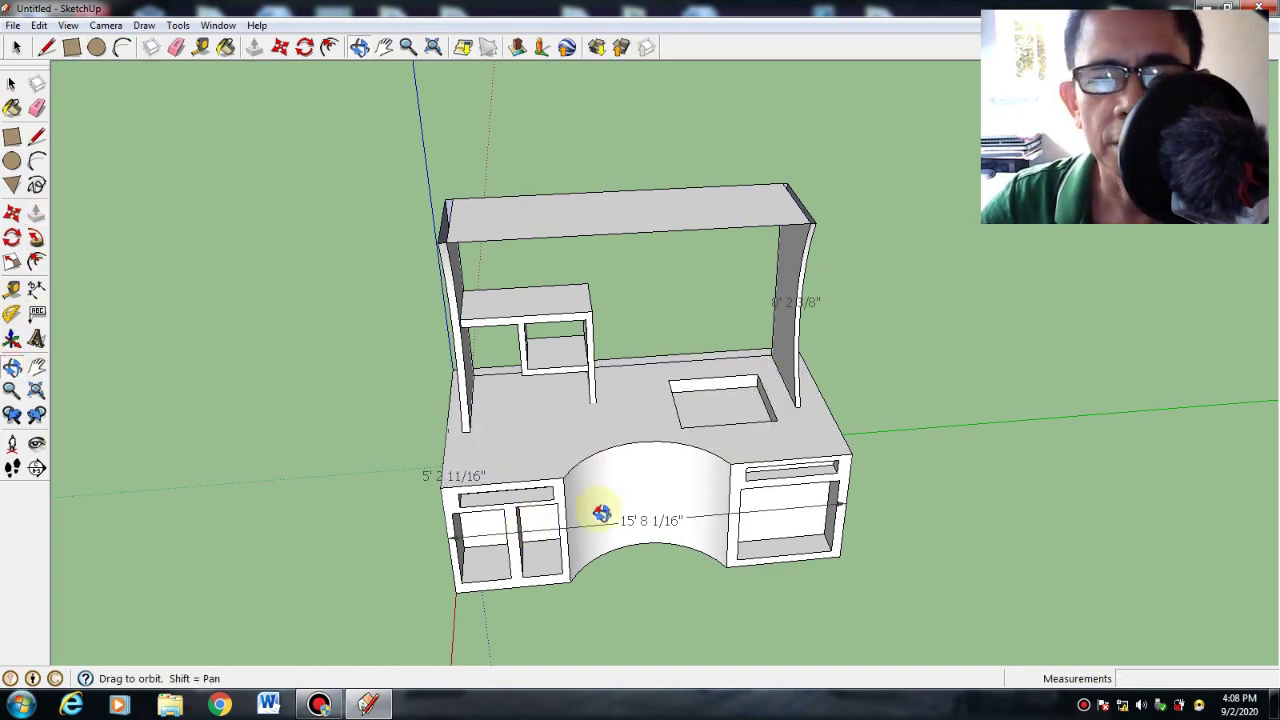
pyautogui.moveTo(601, 513); pyautogui.dragTo(739, 575)
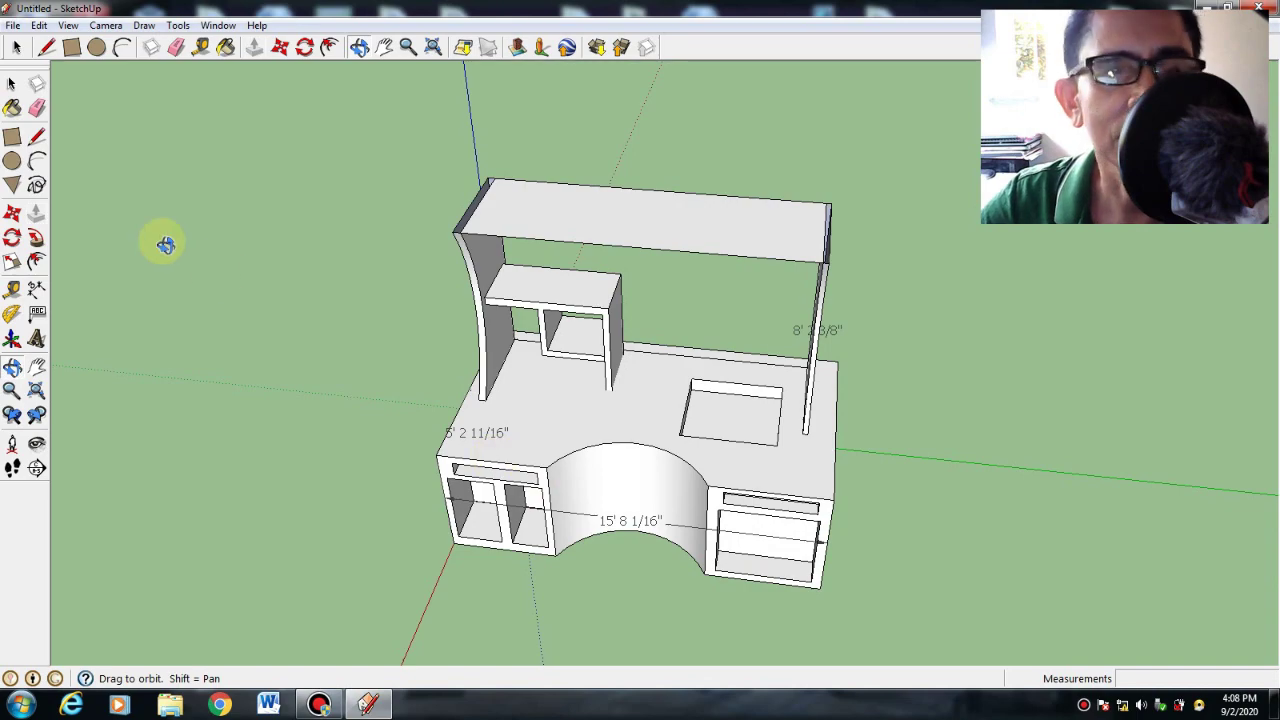
pyautogui.click(12, 110)
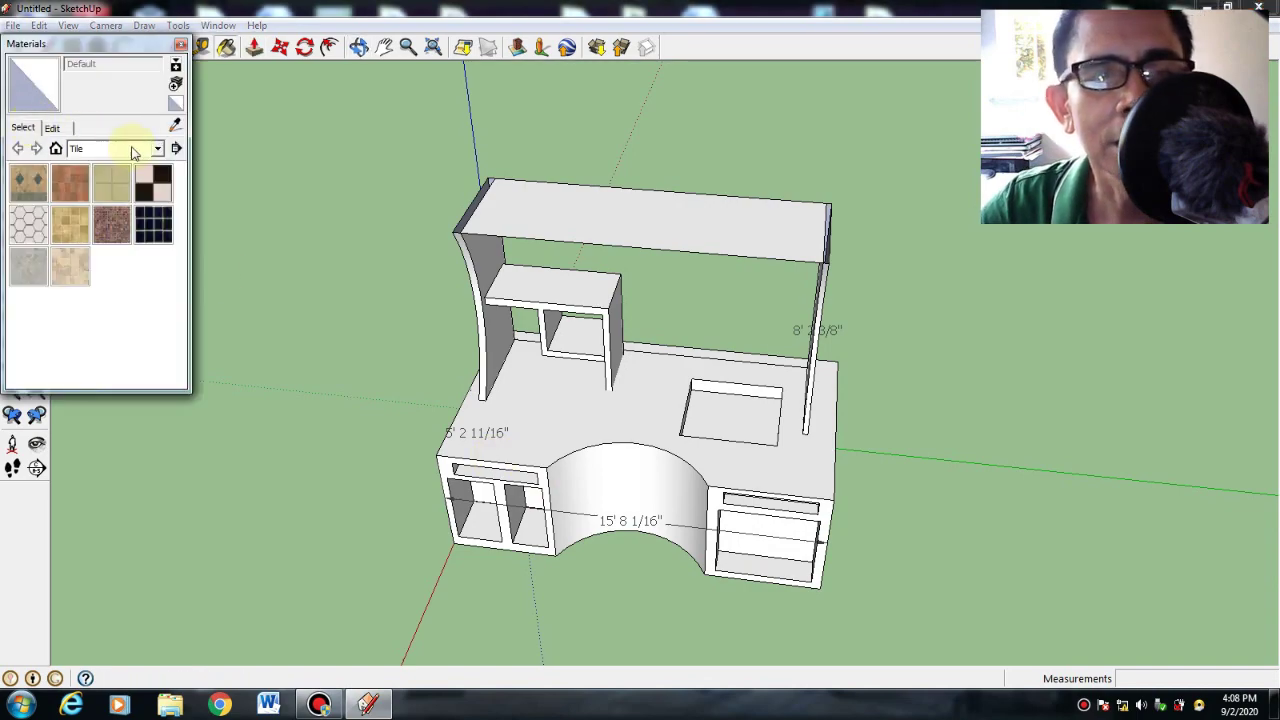
pyautogui.click(67, 229)
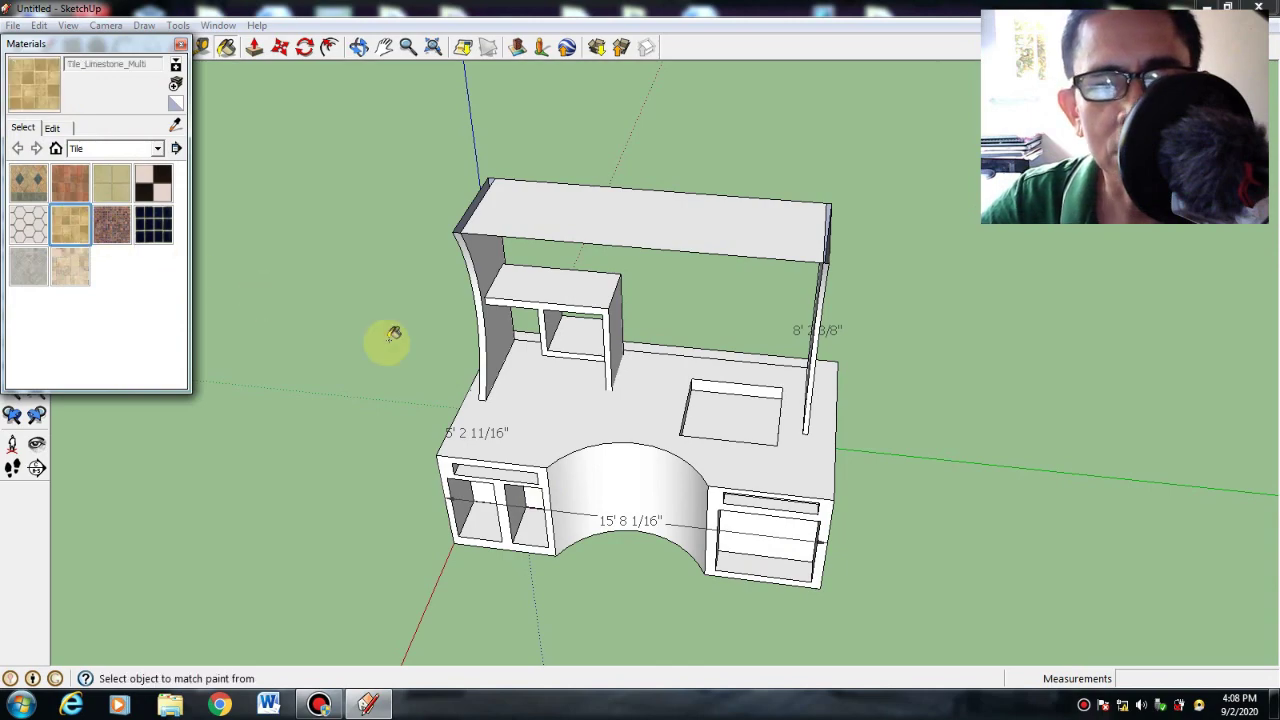
pyautogui.click(631, 407)
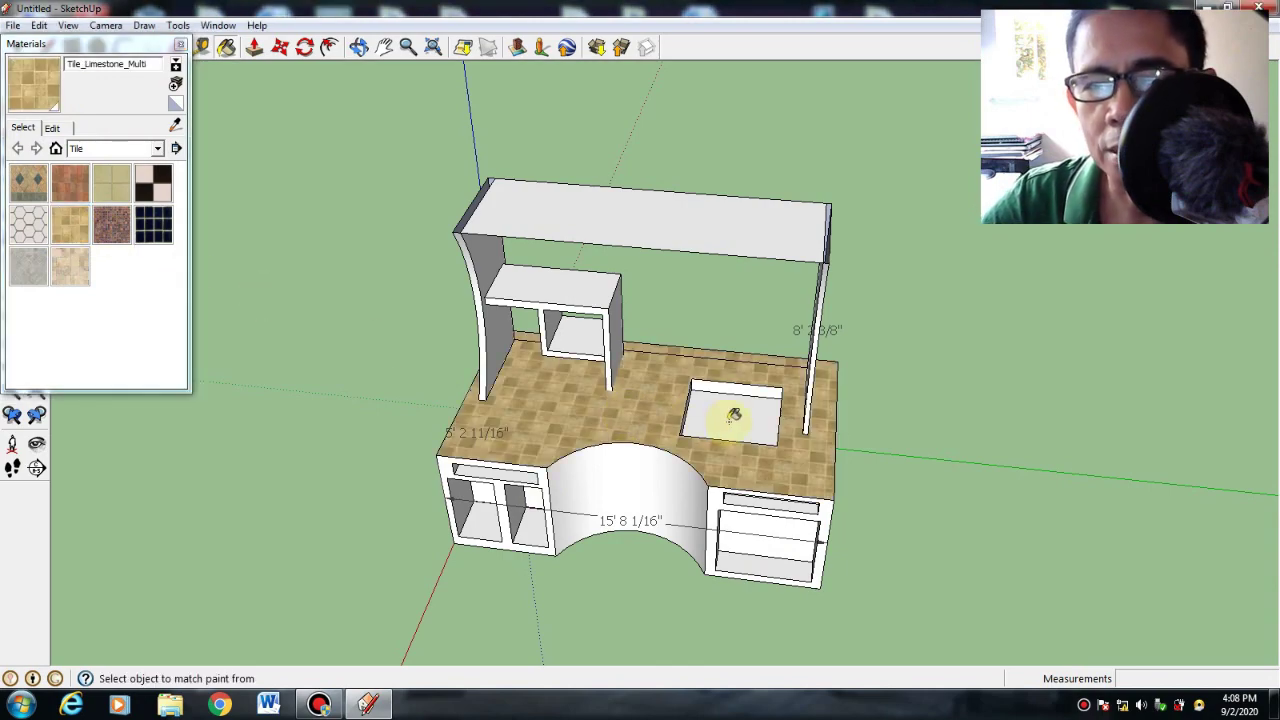
pyautogui.click(732, 418)
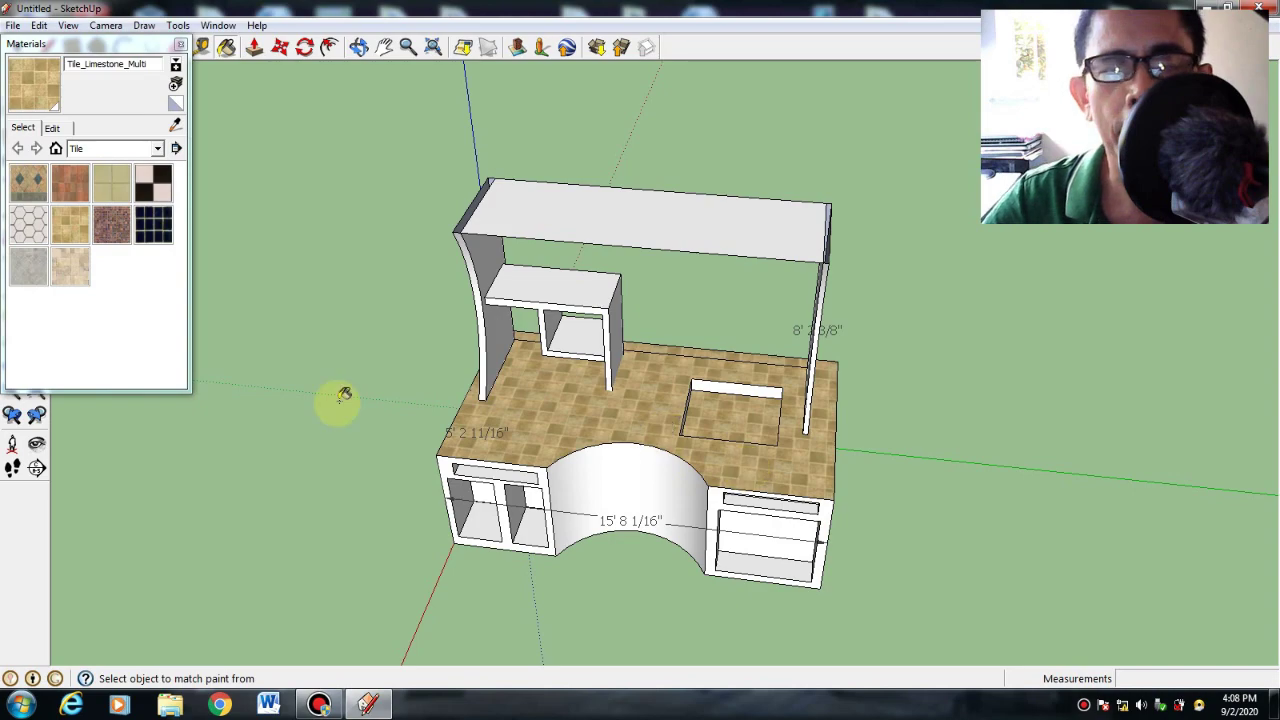
# Paint the floor of the desktop's rectangular recess with the Tile_Hexagon_White material.
pyautogui.click(28, 225)
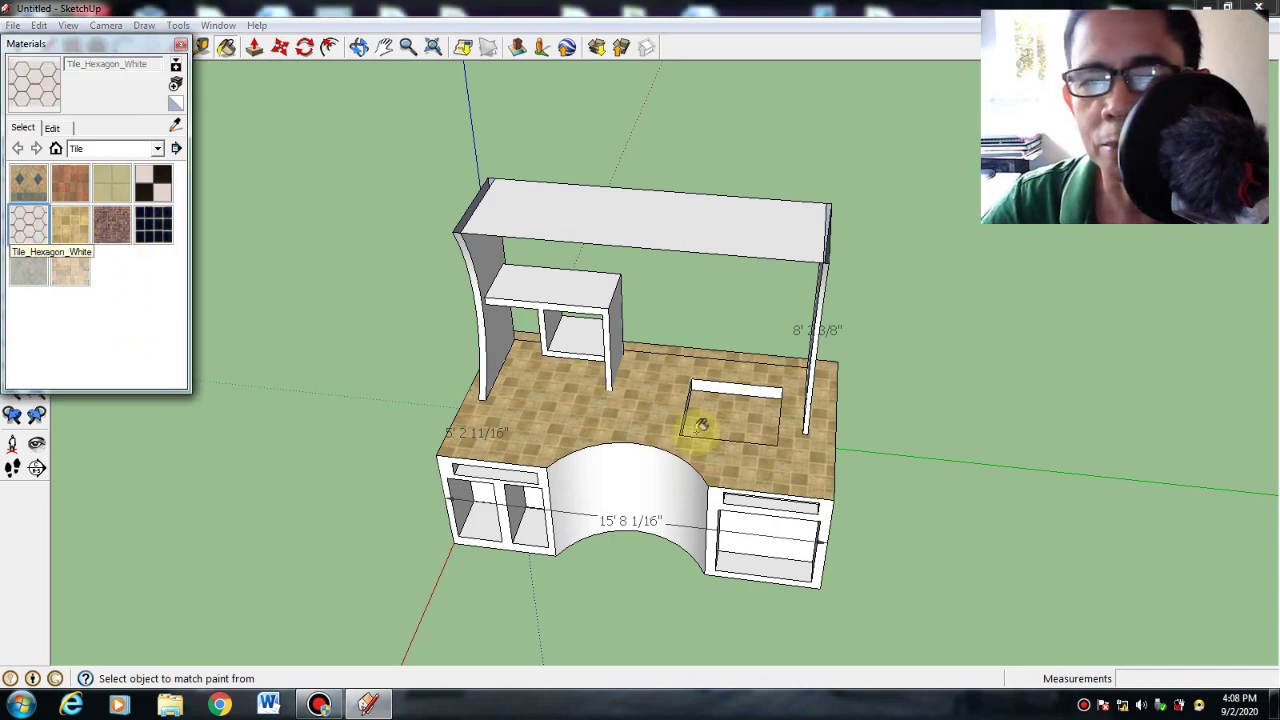
pyautogui.click(757, 418)
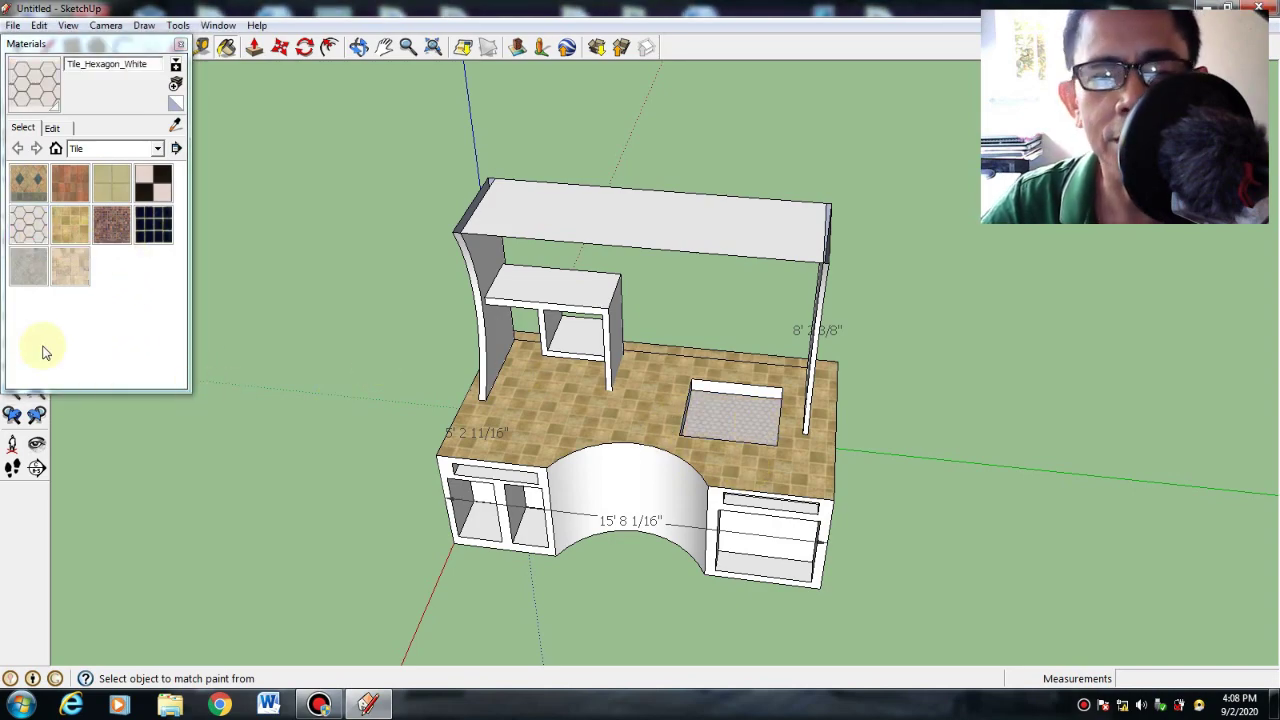
pyautogui.click(181, 45)
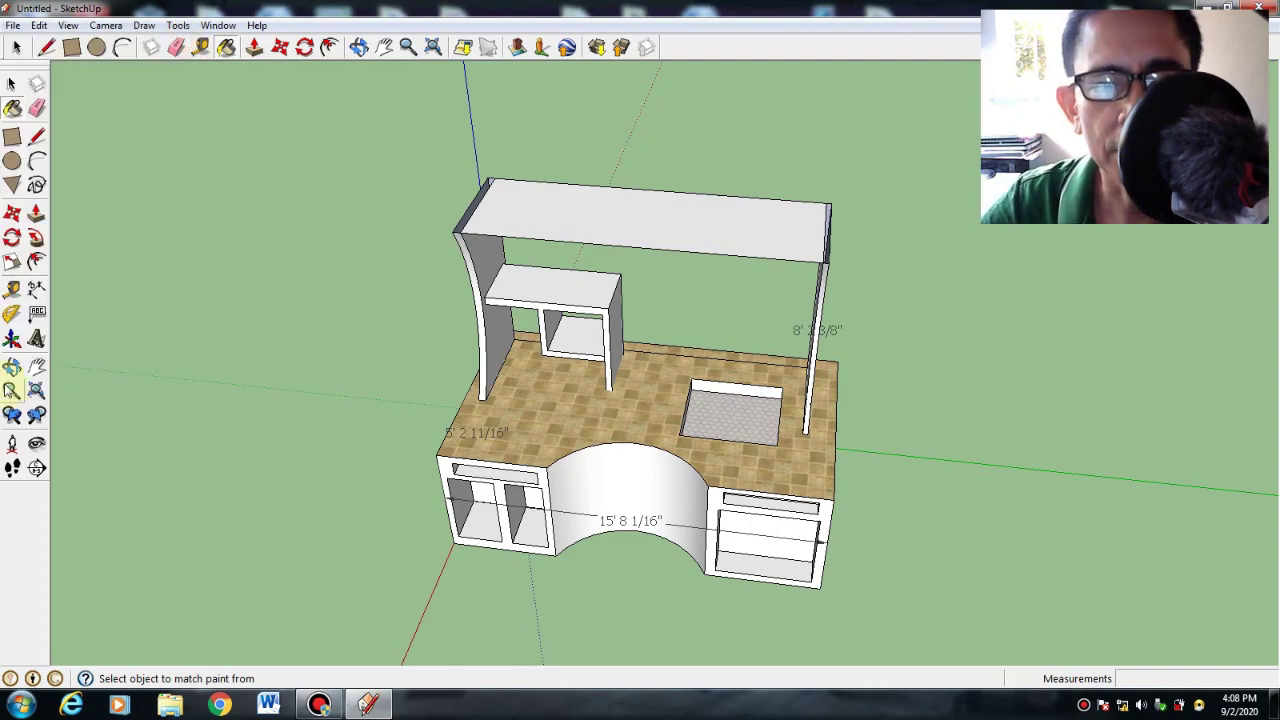
# Paint the curved front recess and the front faces on both sides of it with Color_A04 from the Colors collection.
pyautogui.click(12, 366)
pyautogui.moveTo(543, 529)
pyautogui.mouseDown()
pyautogui.moveTo(1103, 580)
pyautogui.moveTo(1129, 511)
pyautogui.moveTo(529, 486)
pyautogui.moveTo(294, 508)
pyautogui.moveTo(1080, 523)
pyautogui.moveTo(900, 460)
pyautogui.moveTo(811, 445)
pyautogui.moveTo(746, 489)
pyautogui.mouseUp()
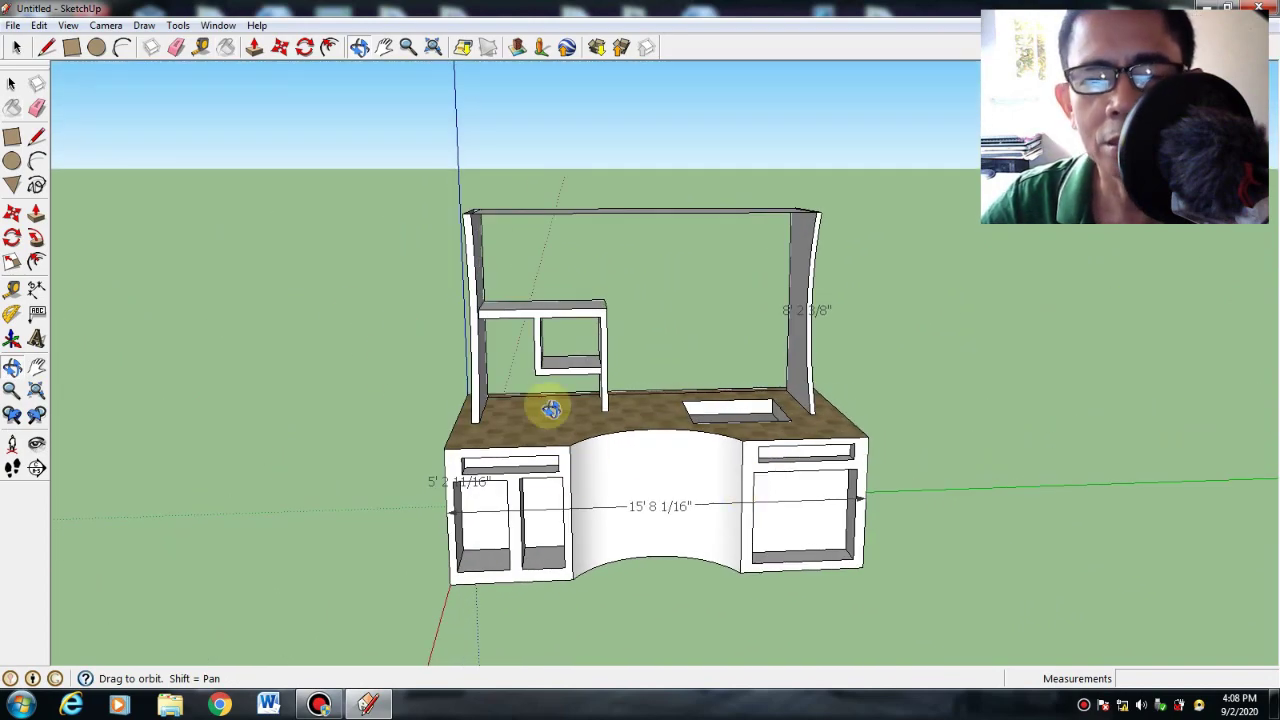
pyautogui.click(12, 110)
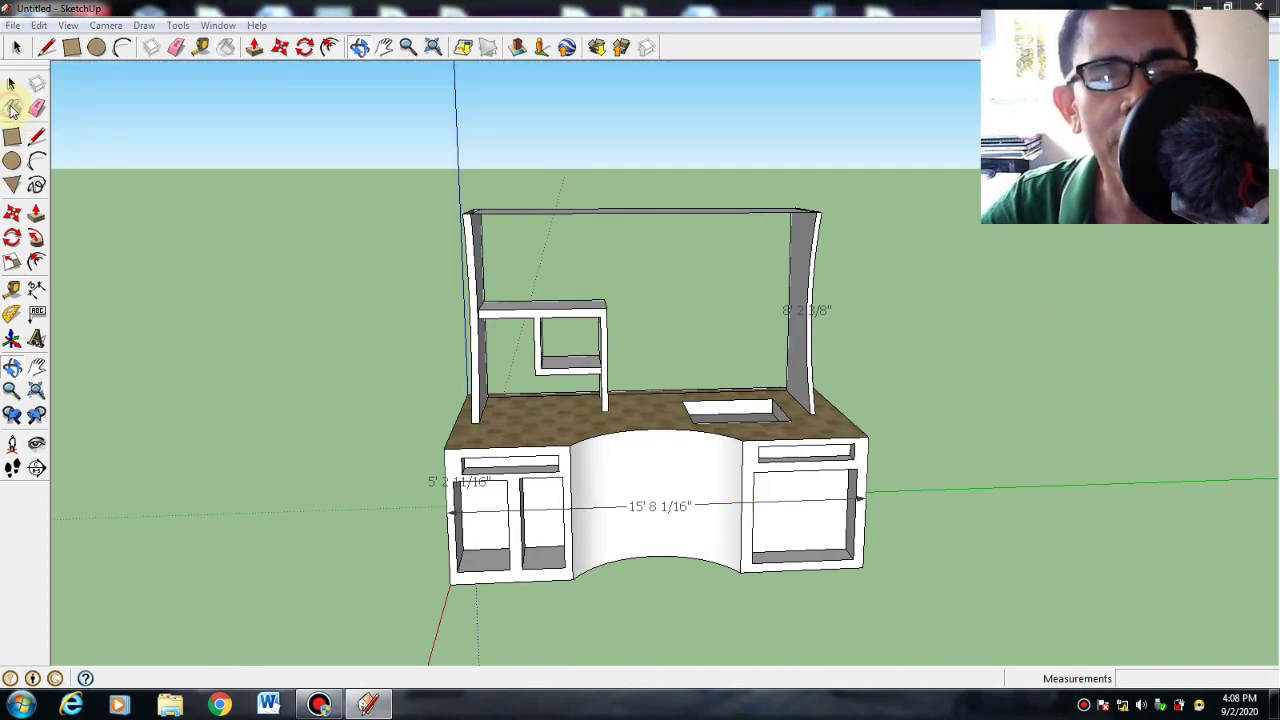
pyautogui.click(157, 148)
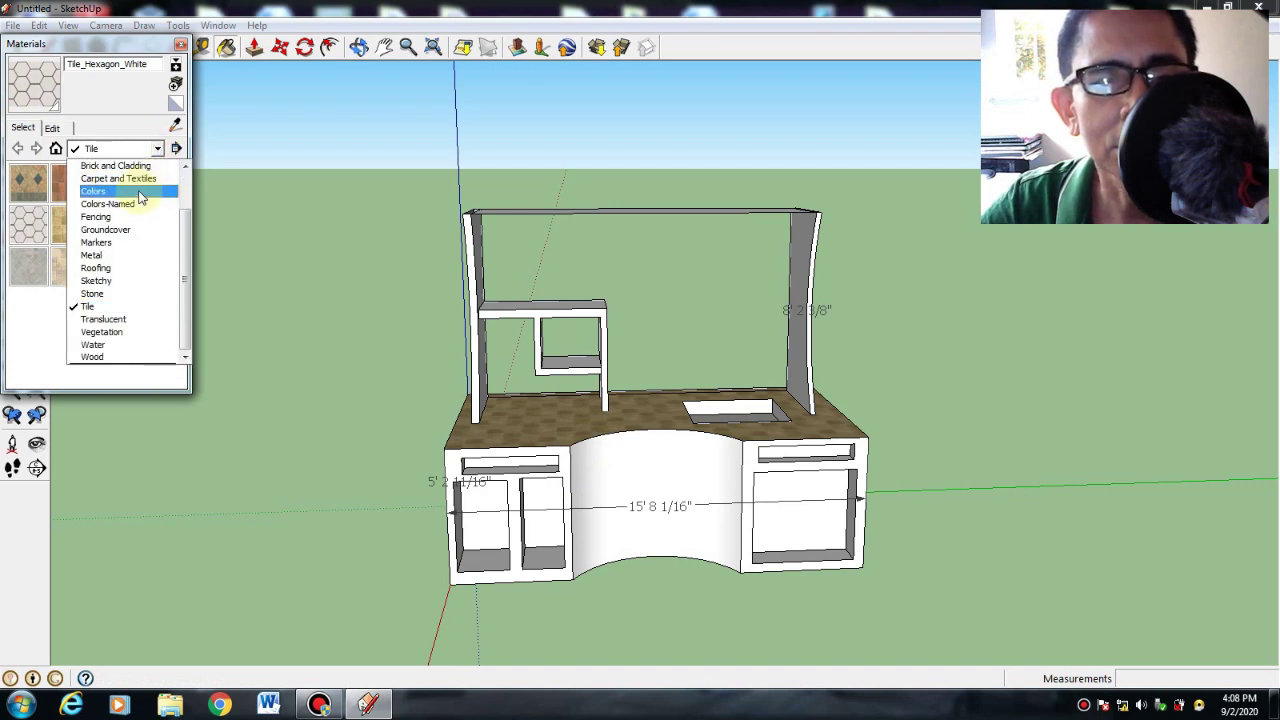
pyautogui.click(95, 191)
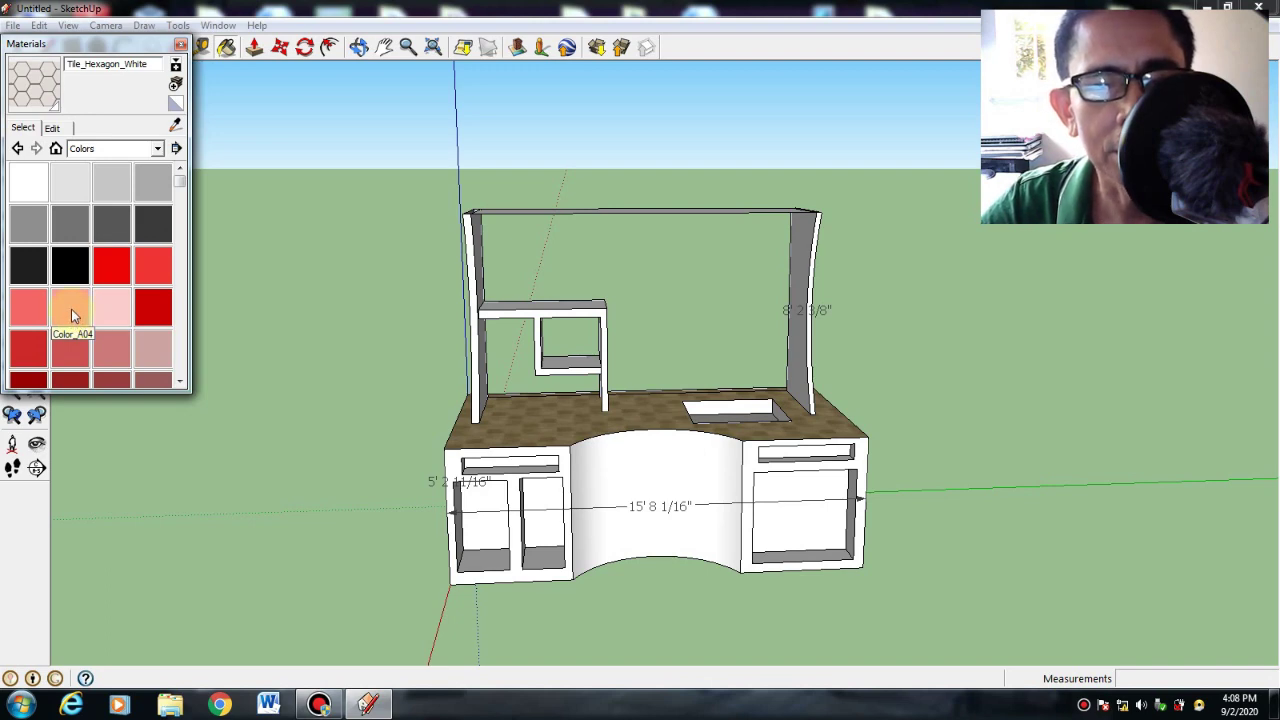
pyautogui.click(72, 315)
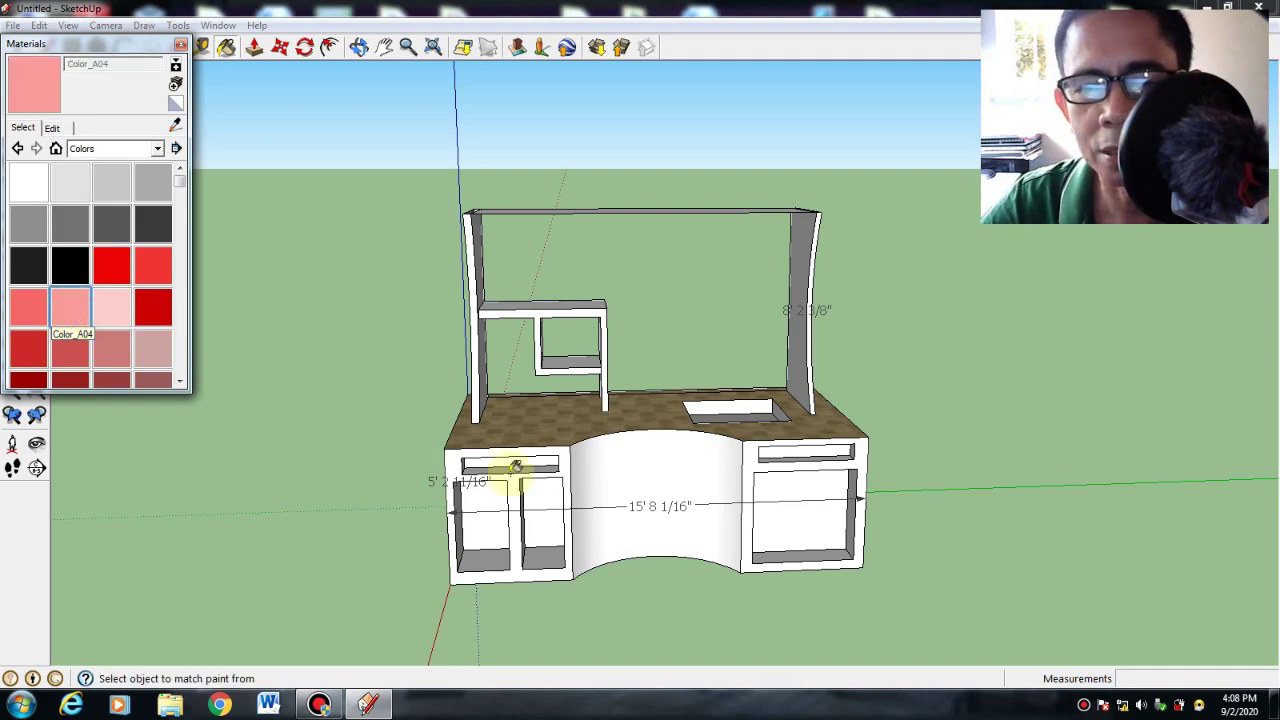
pyautogui.click(621, 470)
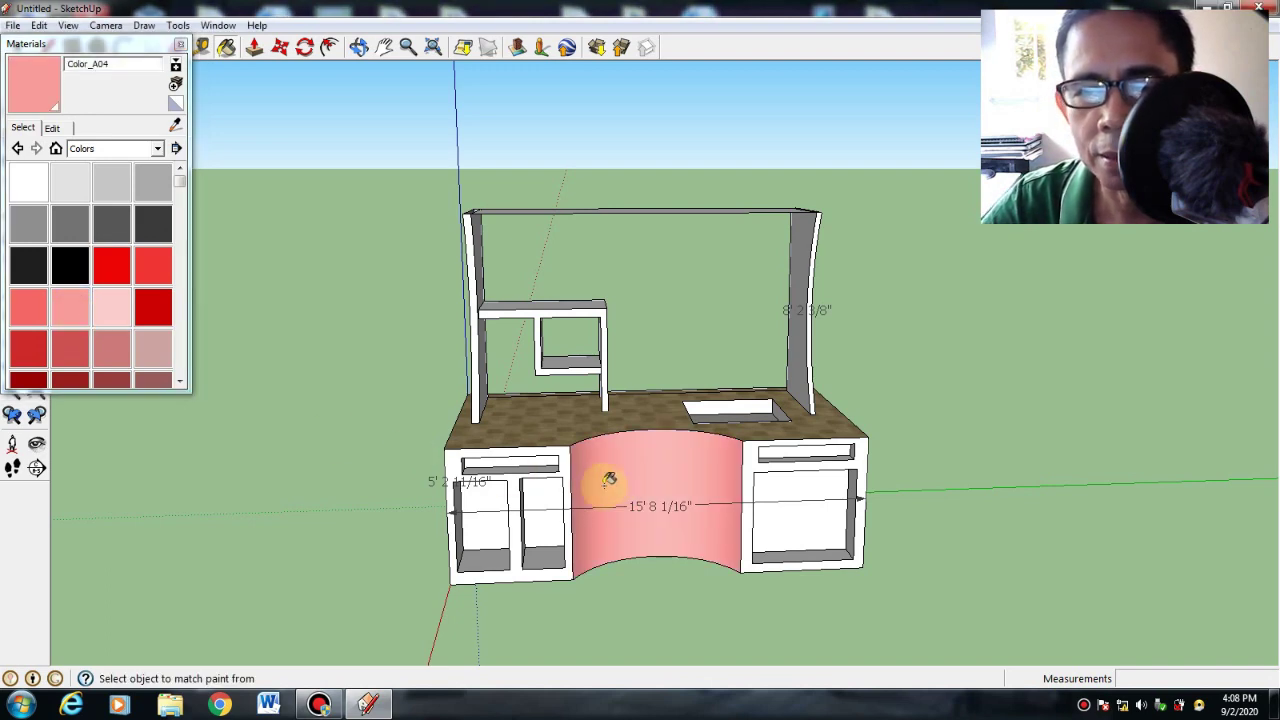
pyautogui.click(456, 465)
pyautogui.click(757, 465)
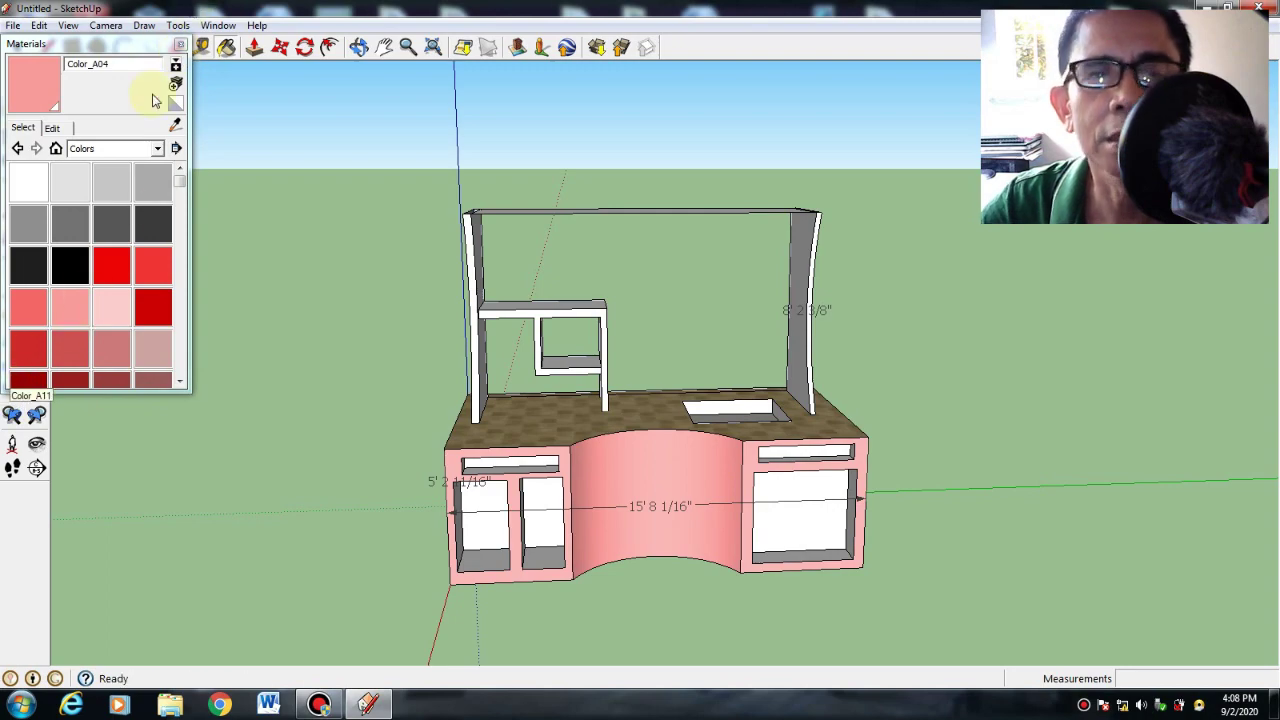
pyautogui.click(180, 48)
# Paint the base's right end face with Color_A04.
pyautogui.click(12, 367)
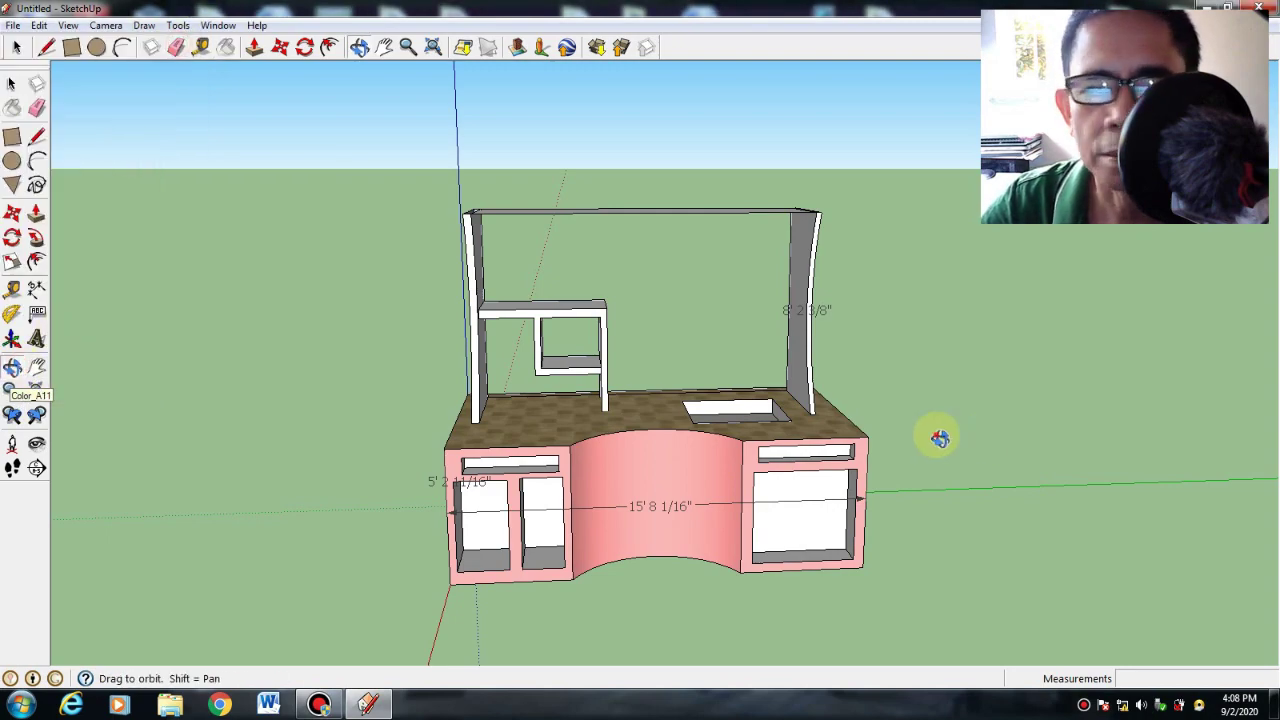
pyautogui.moveTo(937, 434); pyautogui.dragTo(414, 423)
pyautogui.click(12, 108)
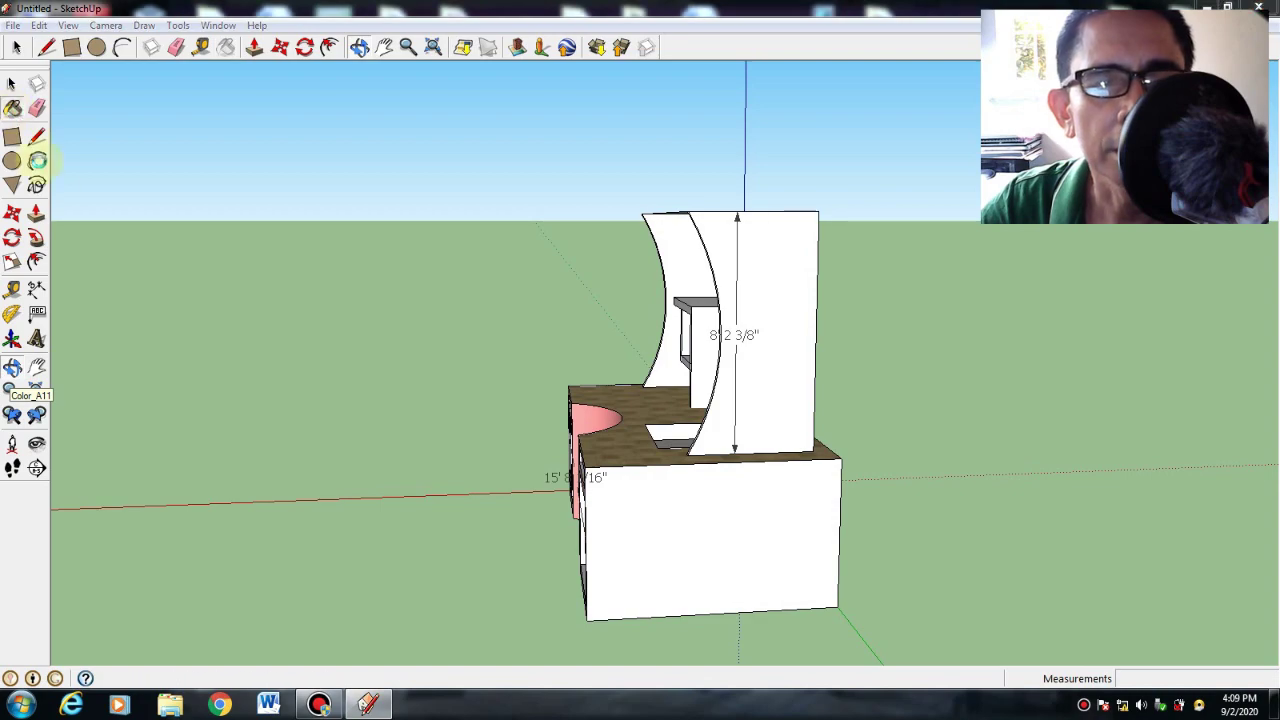
pyautogui.click(728, 508)
pyautogui.click(180, 44)
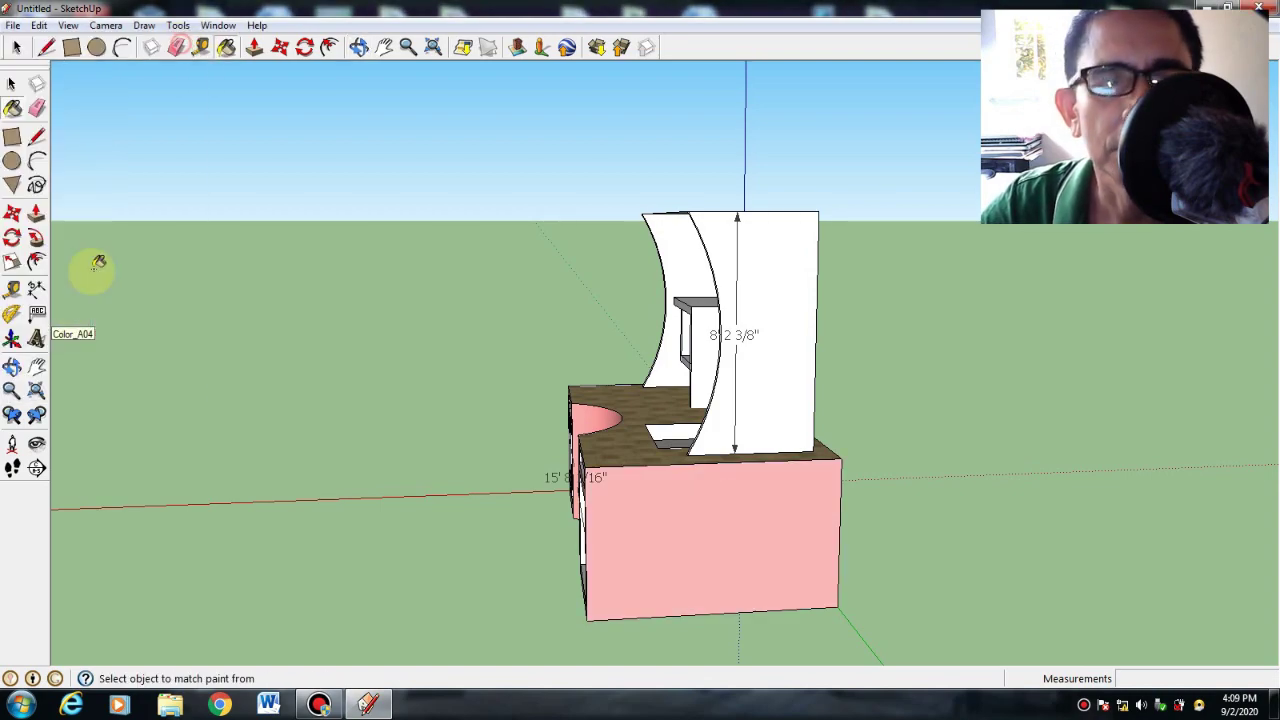
# Paint the base's left end face with Color_A04.
pyautogui.click(12, 370)
pyautogui.moveTo(350, 395); pyautogui.dragTo(1057, 409)
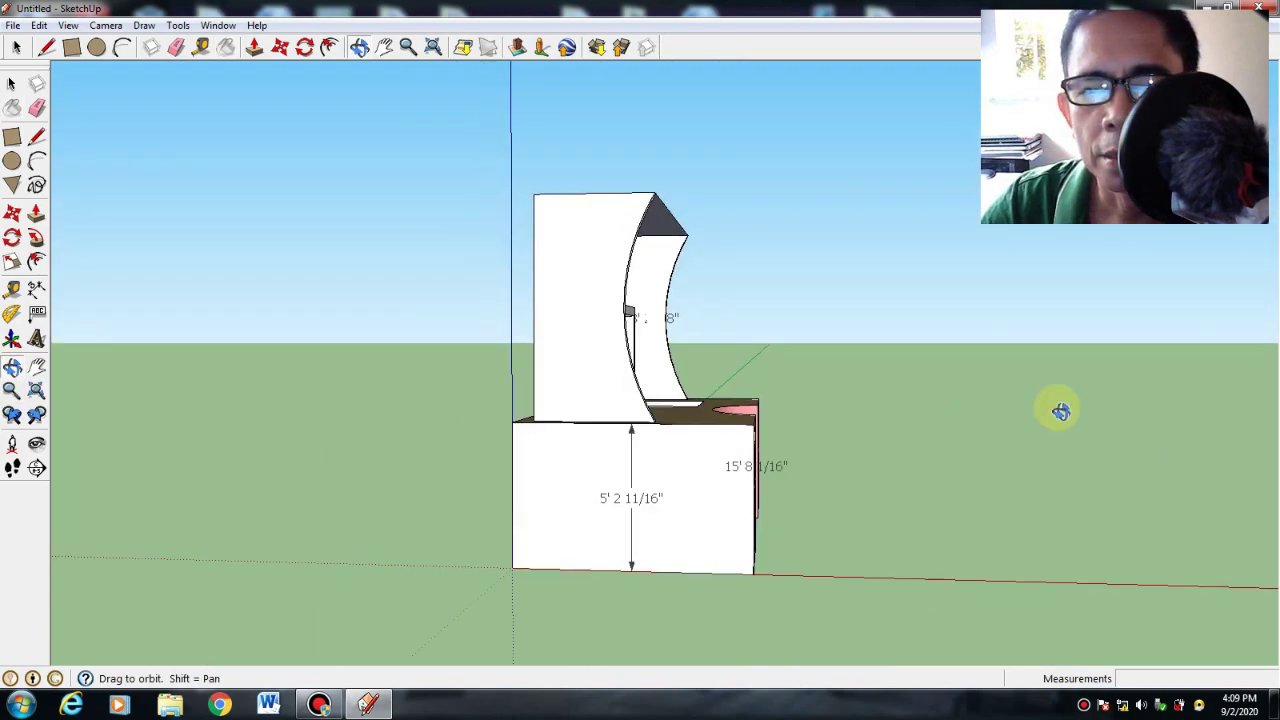
pyautogui.click(13, 109)
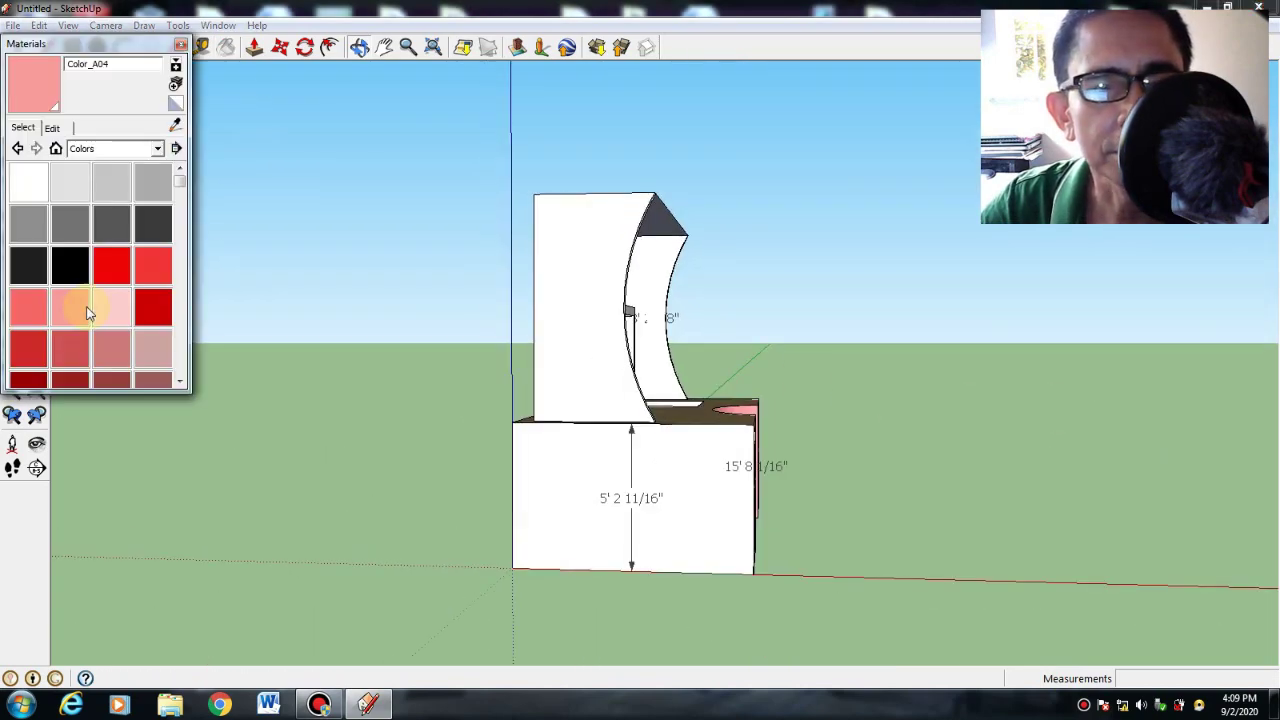
pyautogui.click(585, 464)
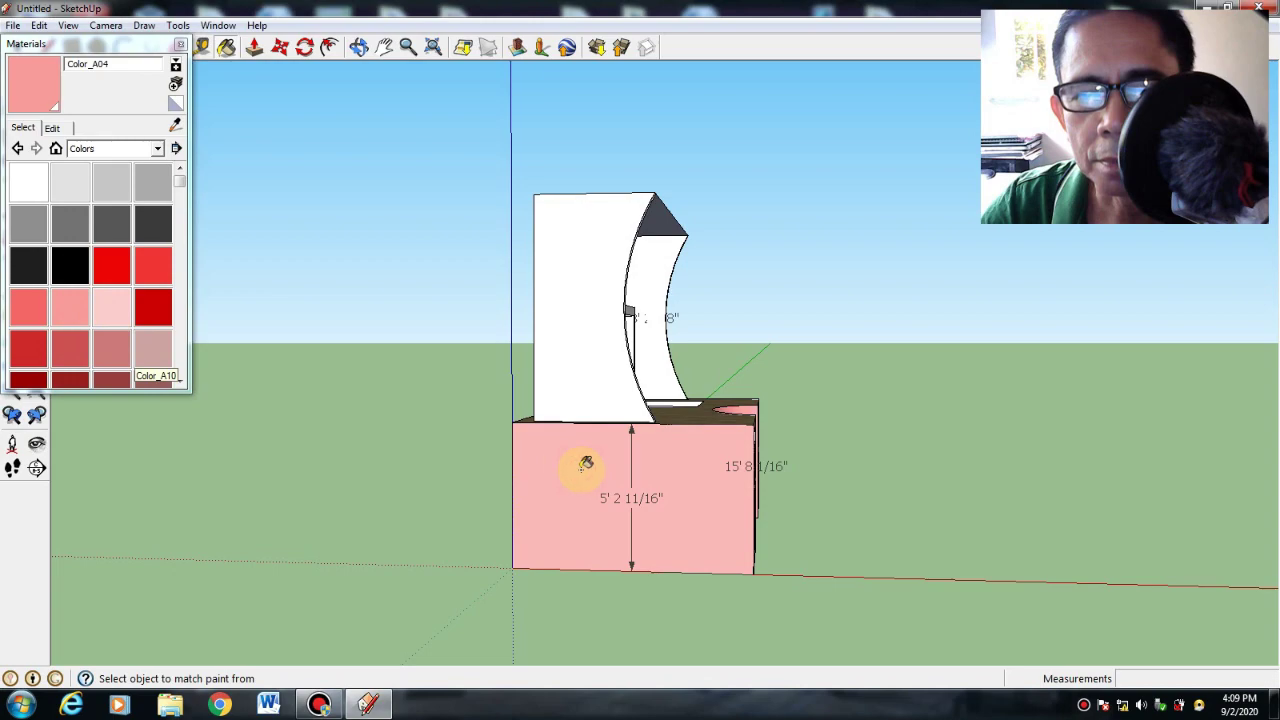
pyautogui.click(182, 45)
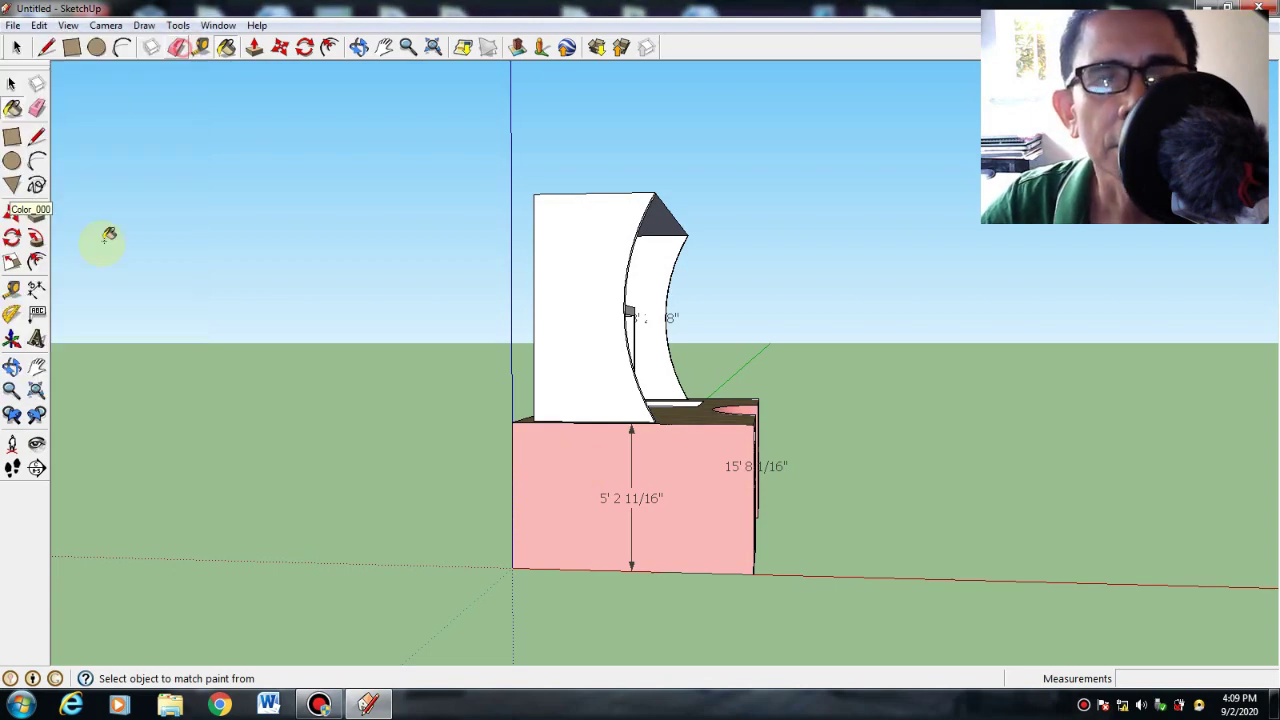
# Draw a strip about 4 7/16" by 8' 7 1/16" across the base's right end face and pull it out about 4' 9 3/8" as a ledge.
pyautogui.click(12, 367)
pyautogui.moveTo(734, 506); pyautogui.dragTo(254, 506)
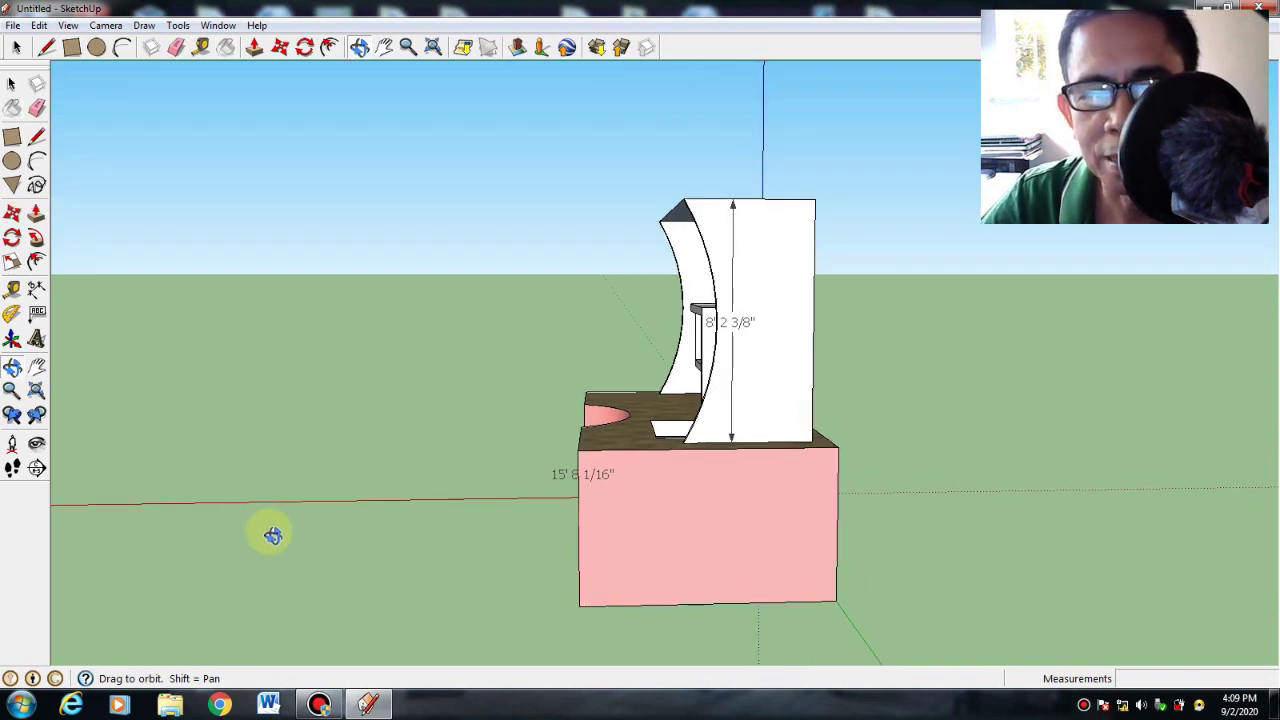
pyautogui.click(12, 142)
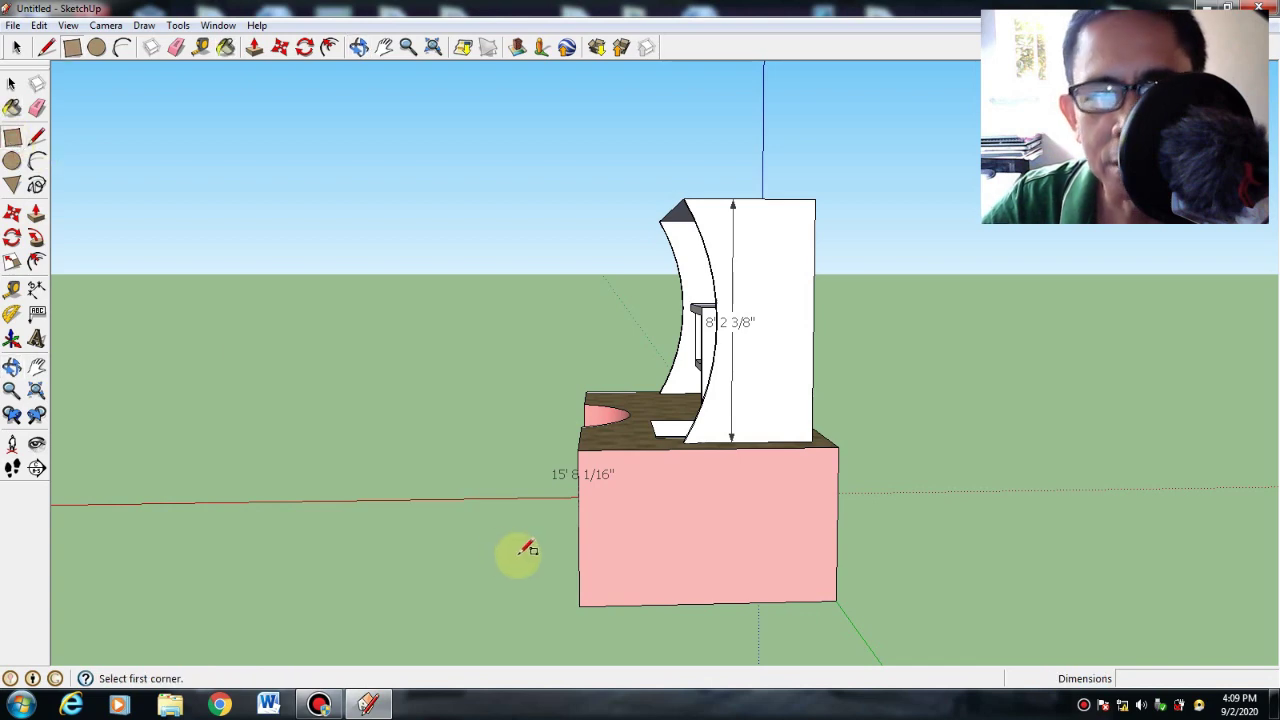
pyautogui.click(579, 483)
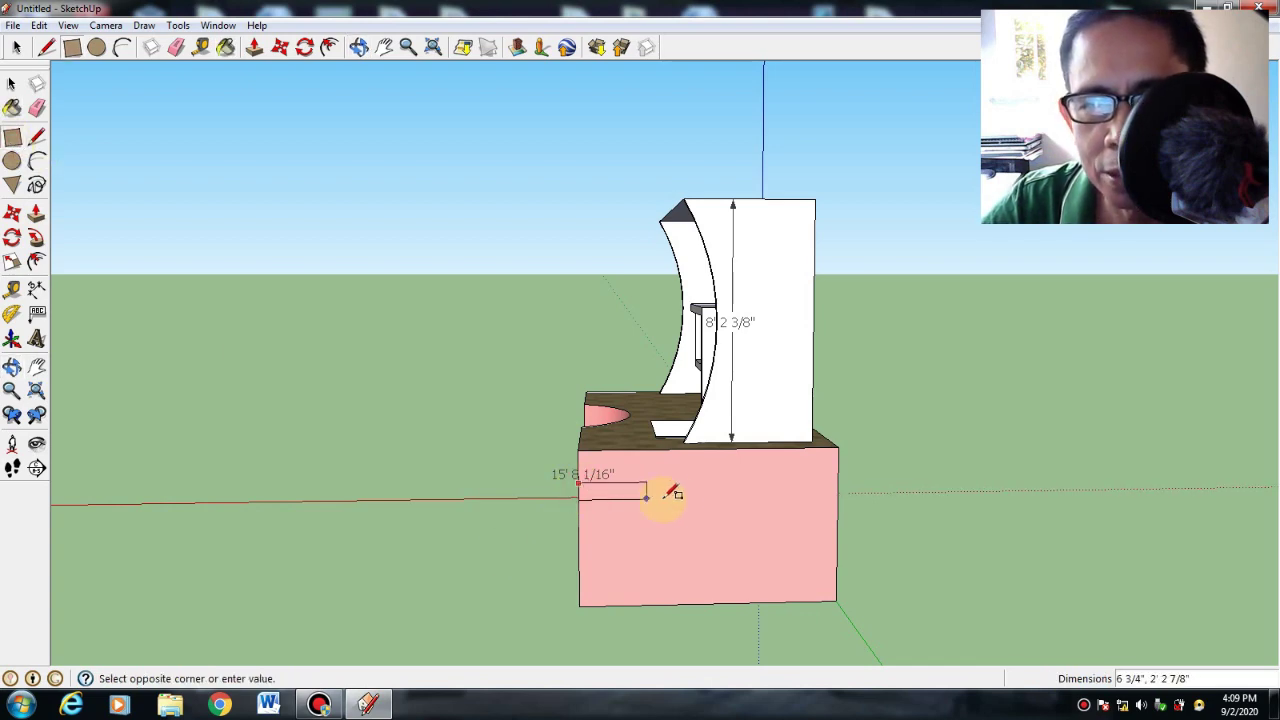
pyautogui.click(839, 489)
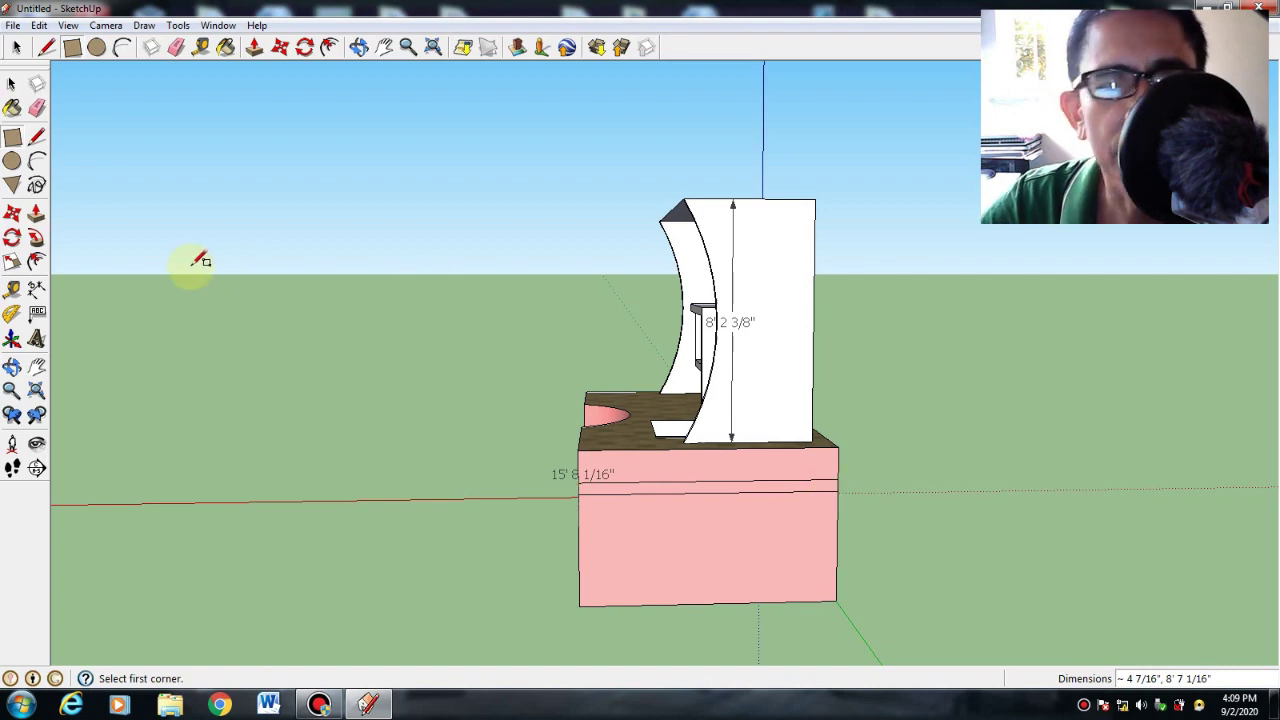
pyautogui.click(36, 213)
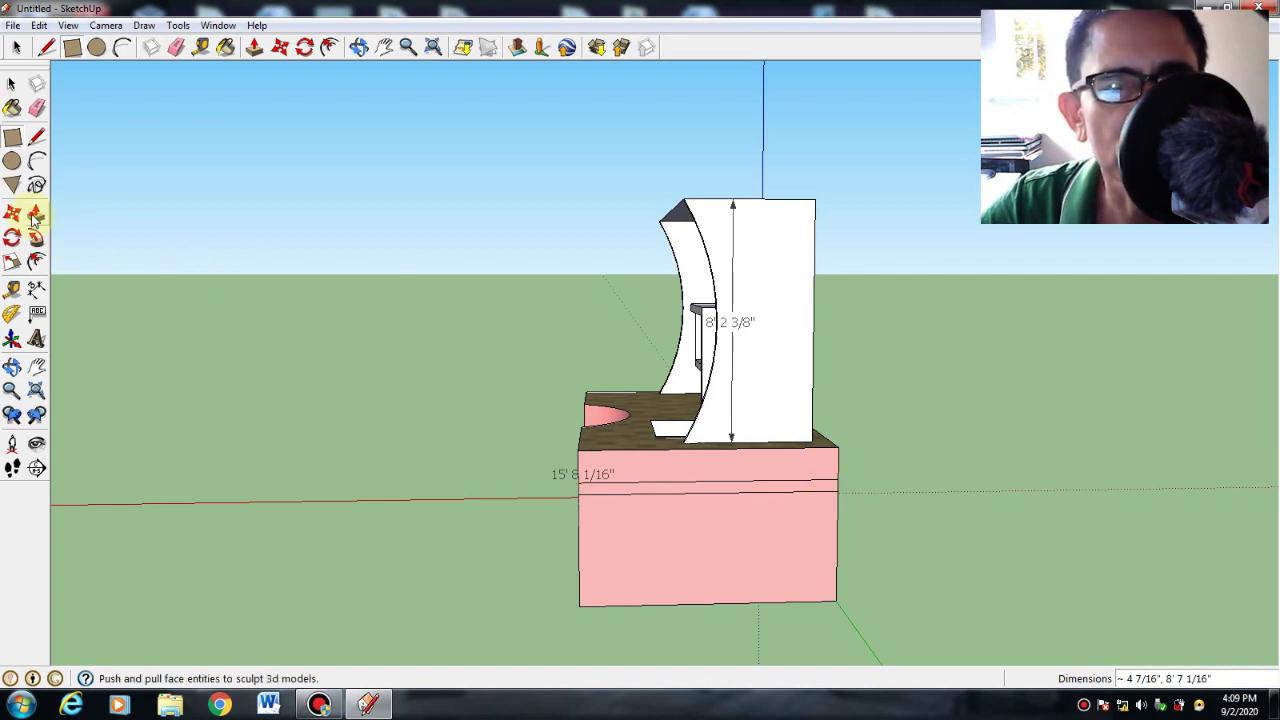
pyautogui.click(621, 490)
pyautogui.click(640, 529)
# Draw two lines 15' 8 1/16" long across the base's back face, continuing the ledge's upper and lower edges.
pyautogui.click(12, 367)
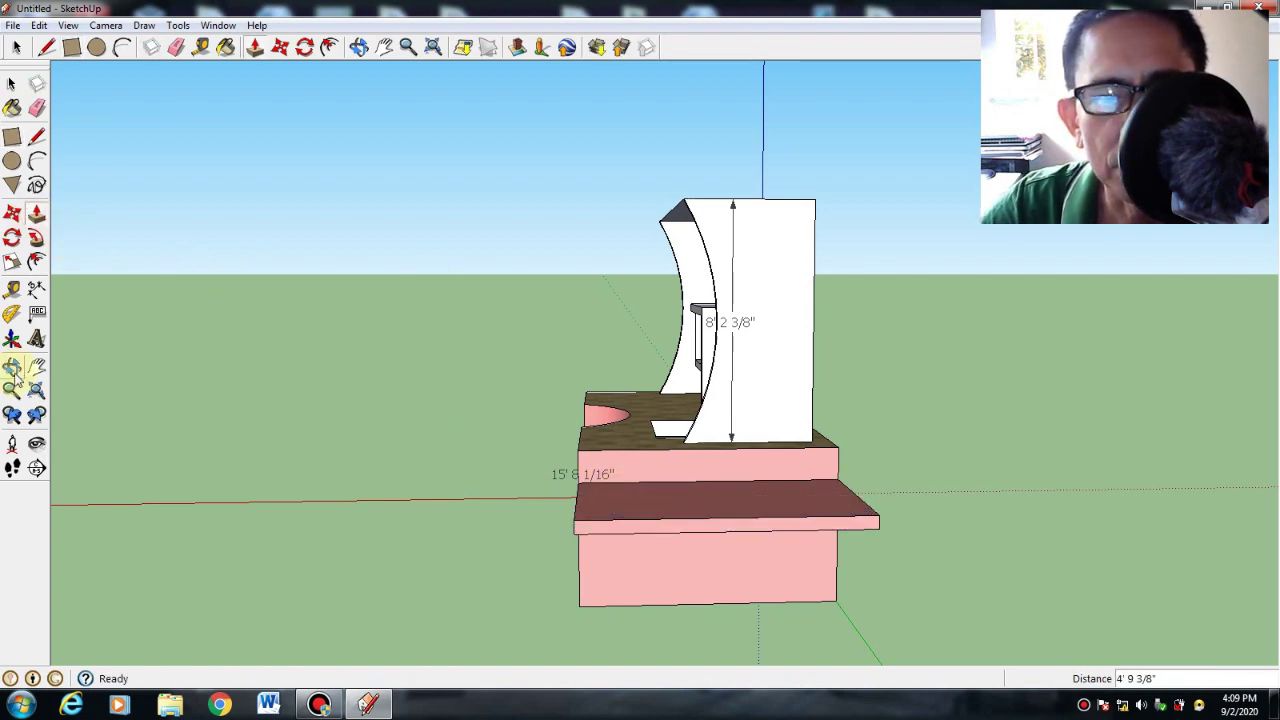
pyautogui.moveTo(116, 424); pyautogui.dragTo(386, 573)
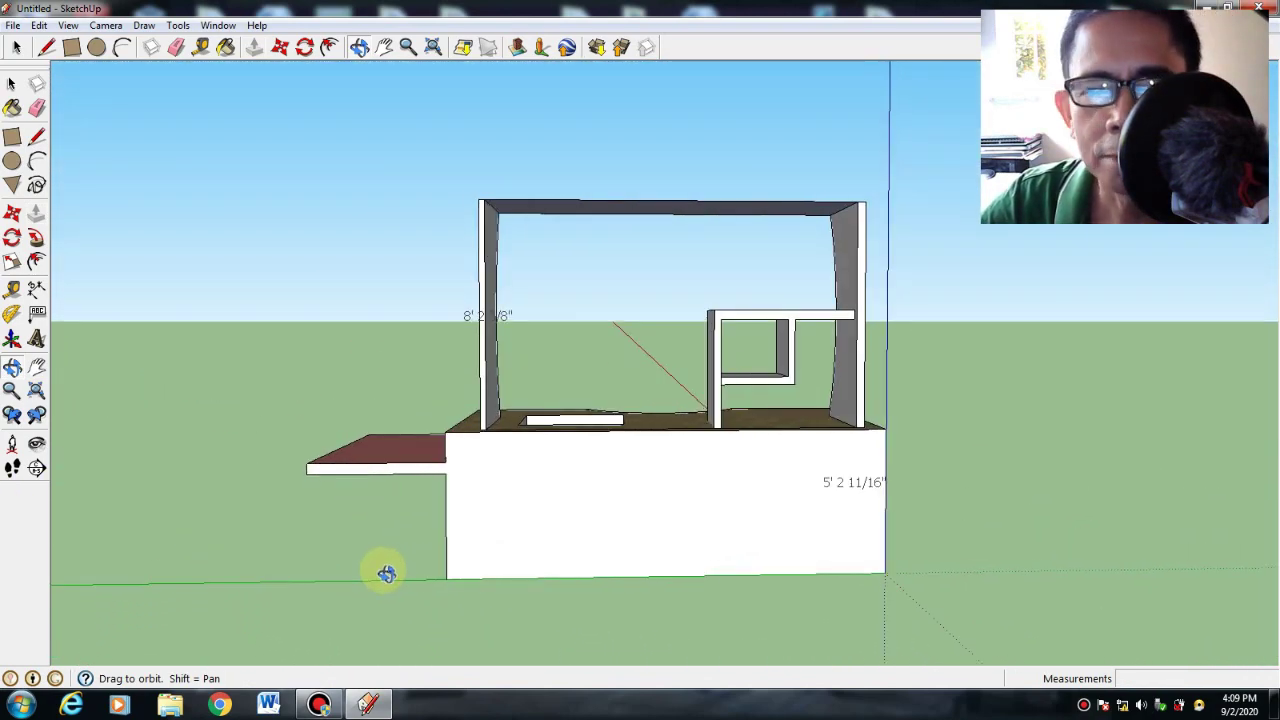
pyautogui.click(38, 138)
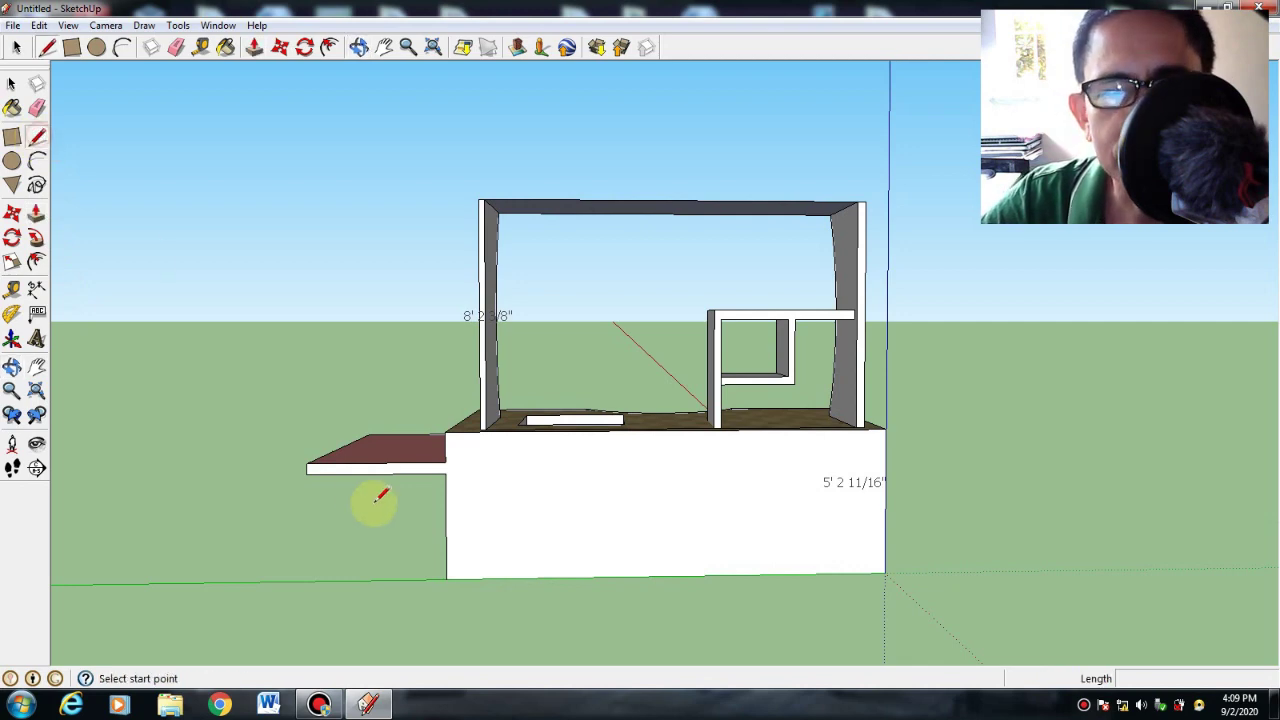
pyautogui.click(446, 461)
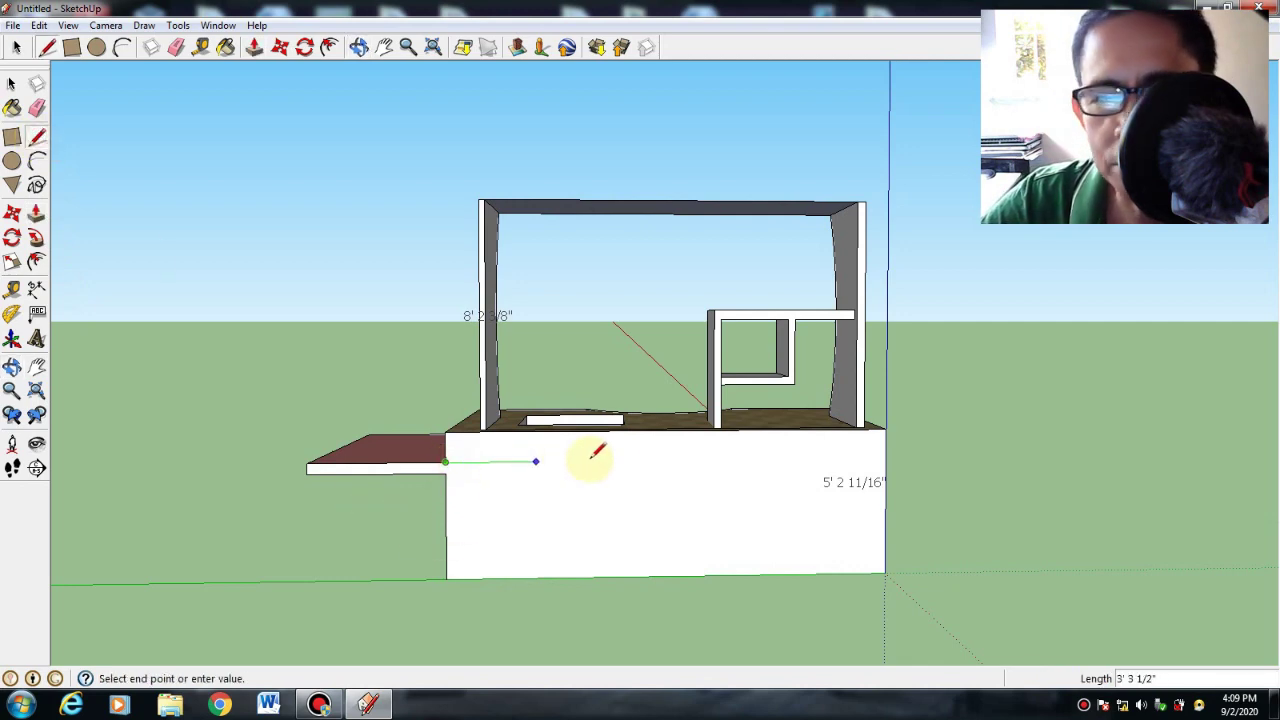
pyautogui.click(885, 458)
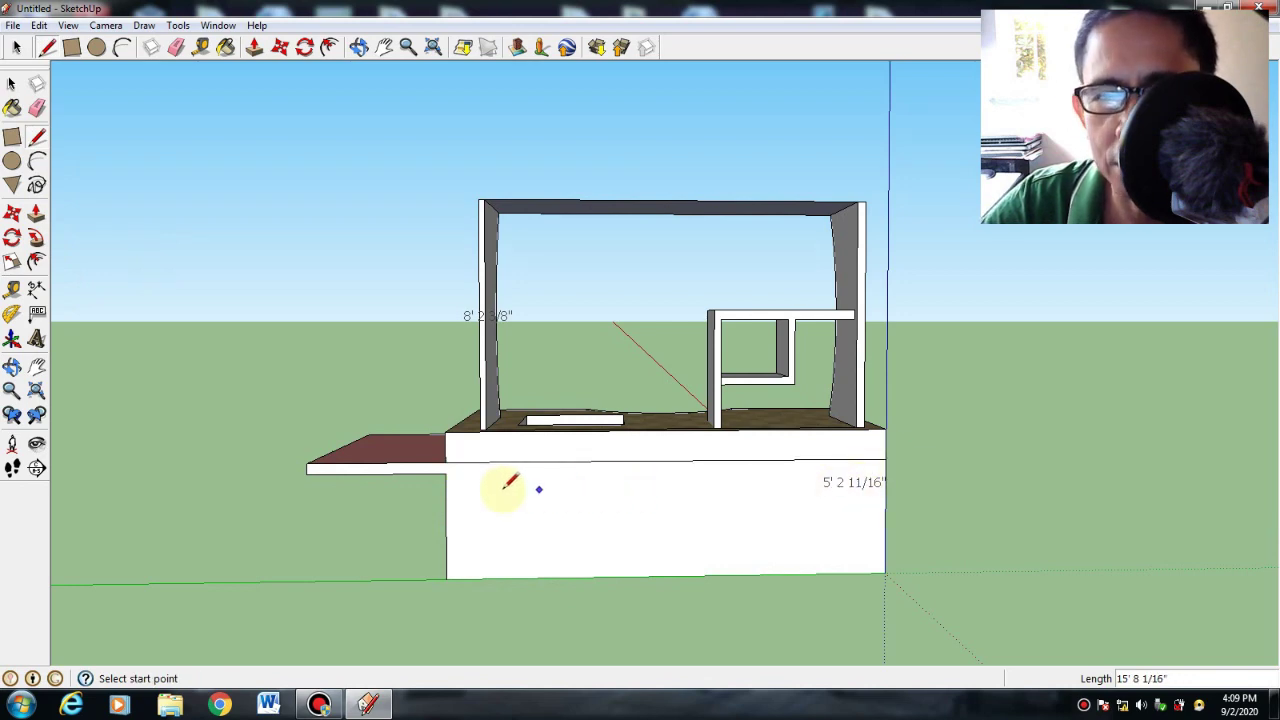
pyautogui.click(446, 473)
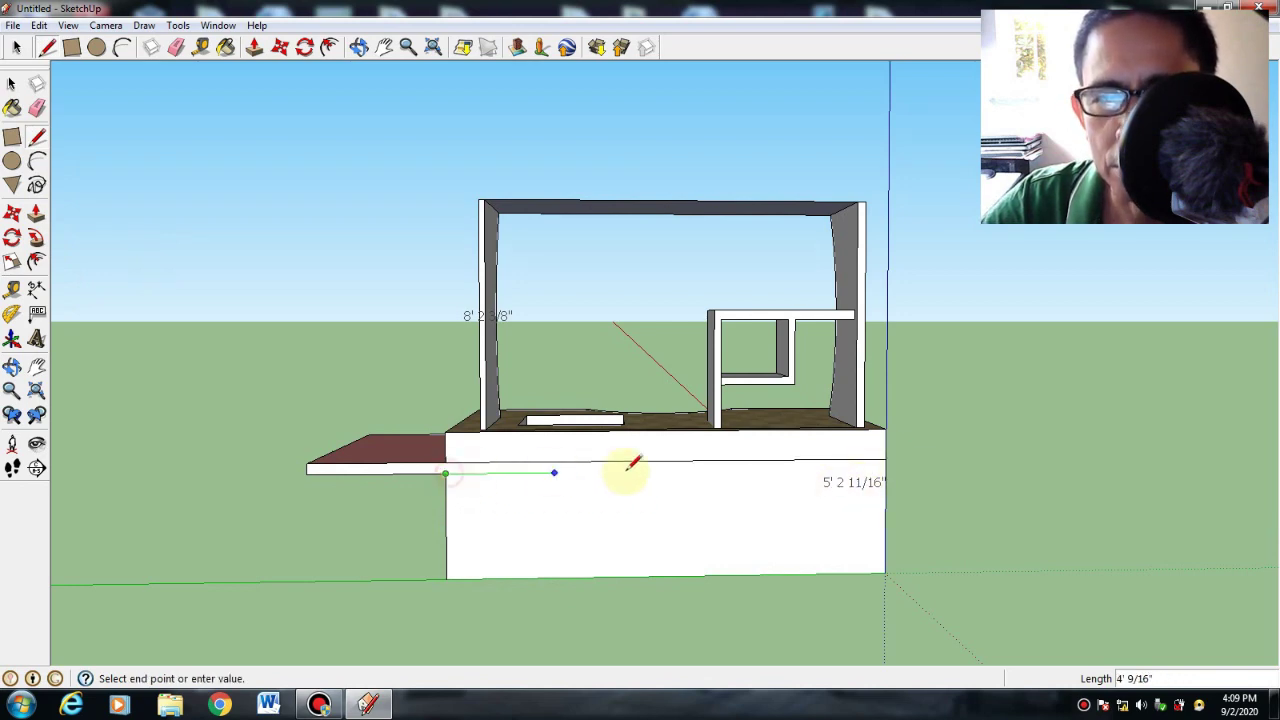
pyautogui.click(885, 464)
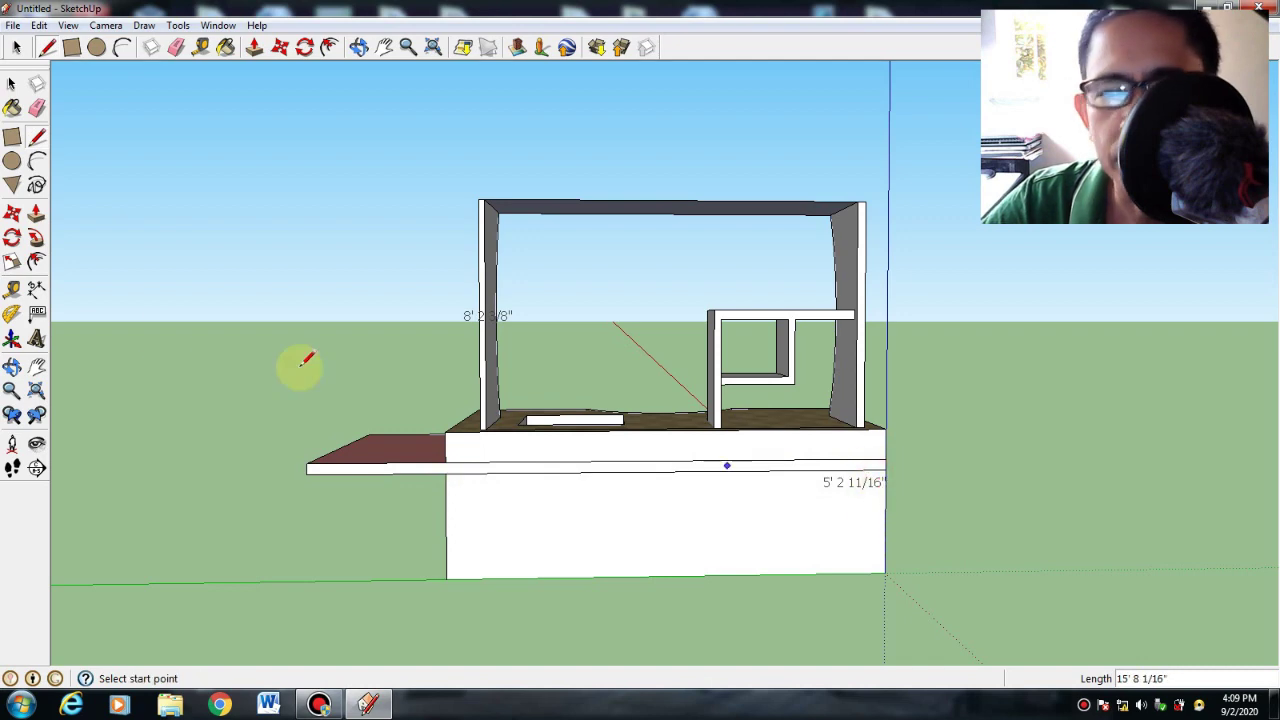
# Pull the back strip together with the ledge's end outward about 3' 9 1/2" to extend the ledge along the back.
pyautogui.click(37, 214)
pyautogui.click(434, 466)
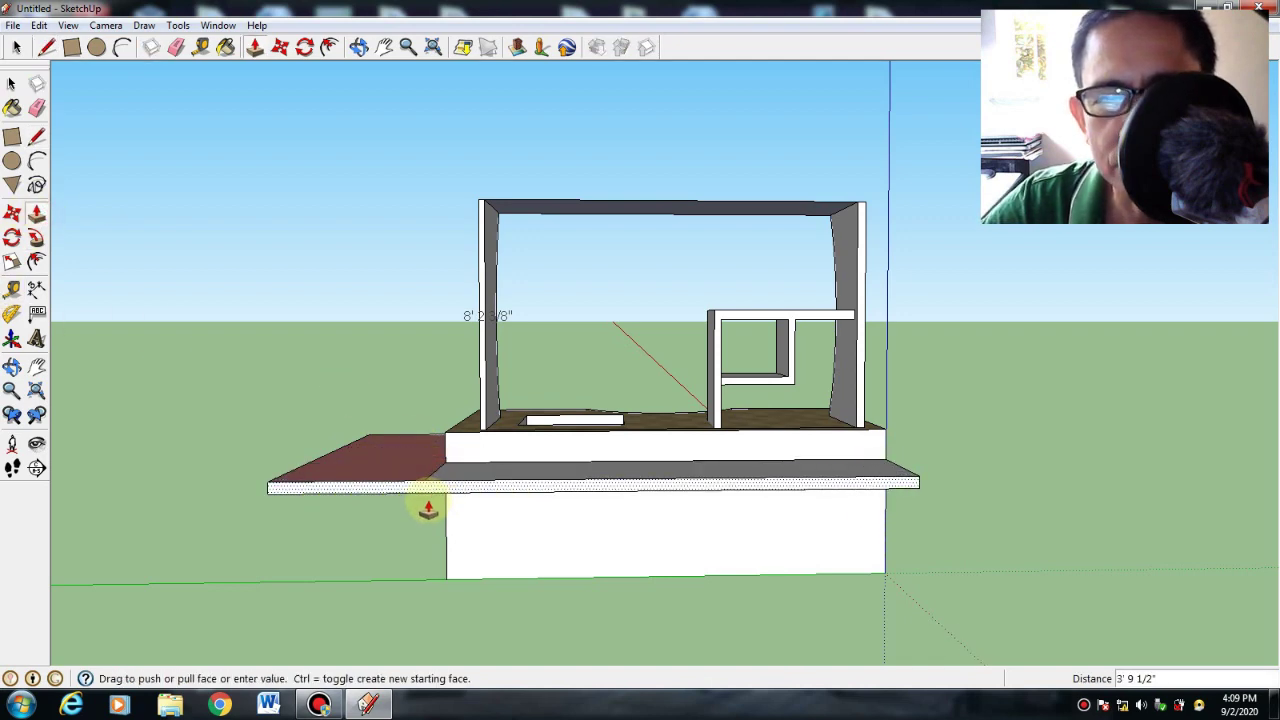
pyautogui.click(428, 508)
# Draw two lines about 8' 7 1/16" long across the base's left end face, continuing the back ledge's upper and lower edges.
pyautogui.click(12, 366)
pyautogui.moveTo(140, 410); pyautogui.dragTo(69, 480)
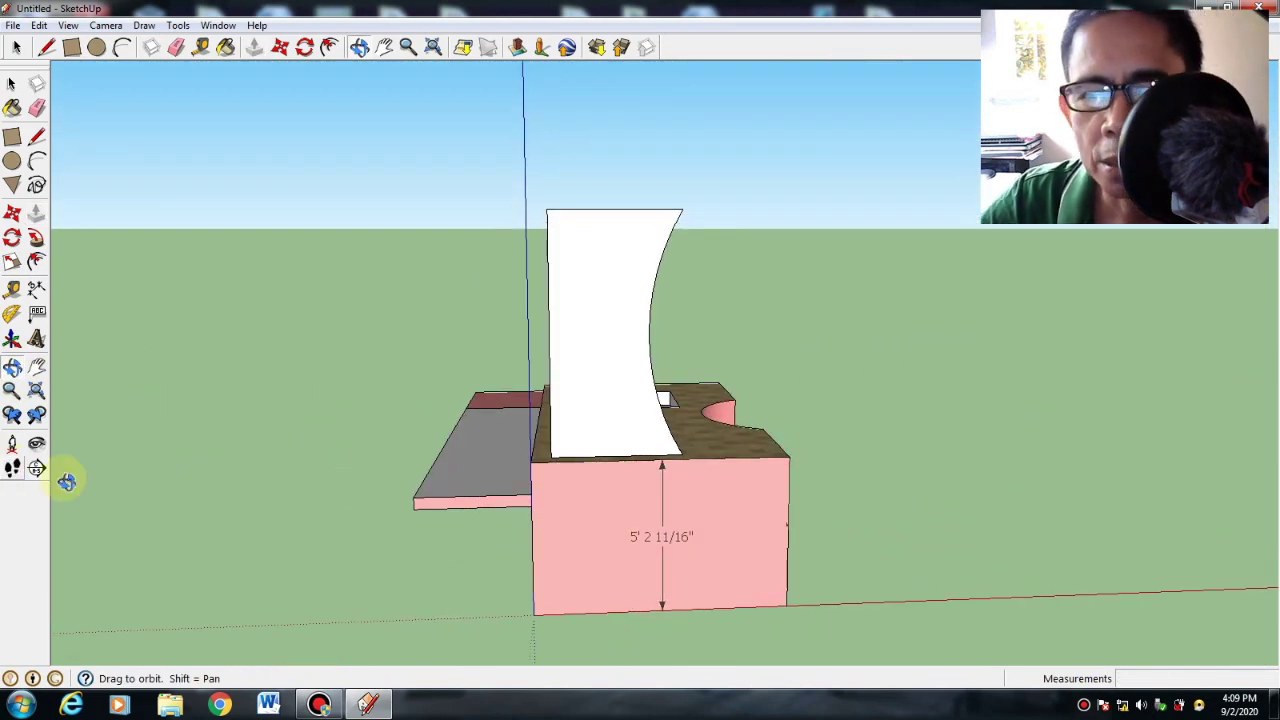
pyautogui.click(38, 138)
pyautogui.click(532, 494)
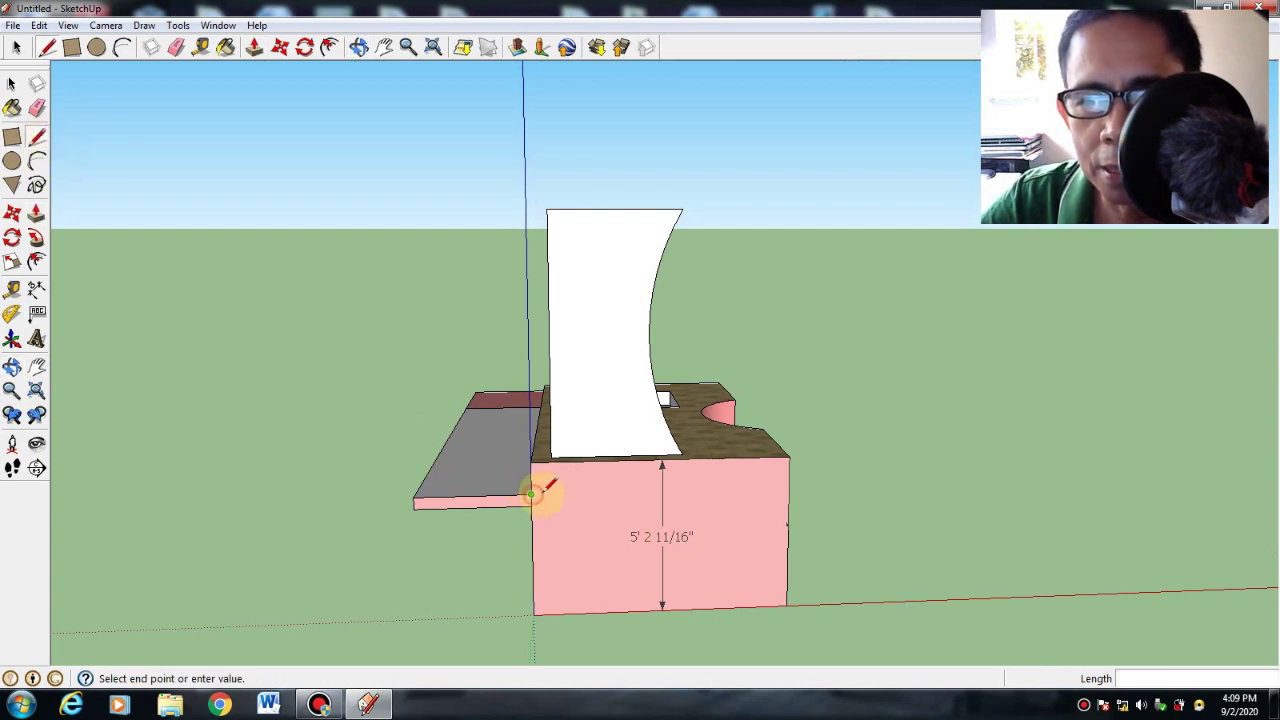
pyautogui.click(790, 489)
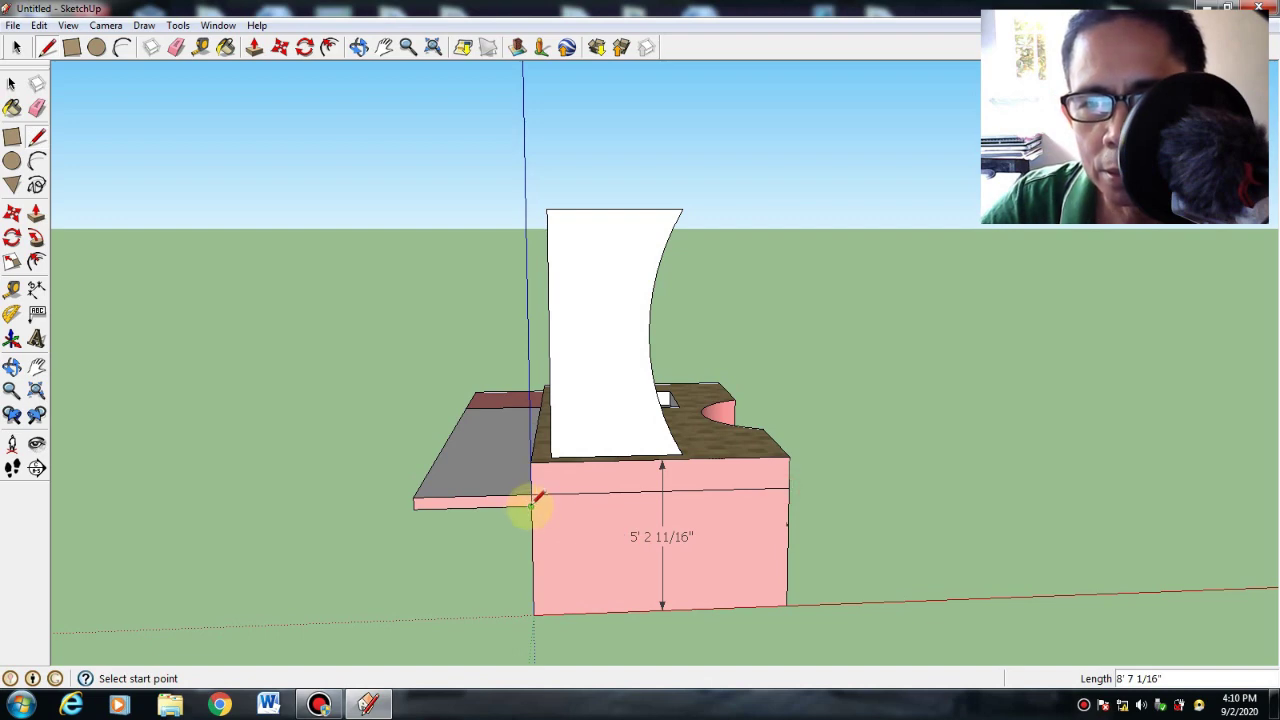
pyautogui.click(789, 497)
# Pull the left end strip together with the back ledge's end outward about 3' 7 3/4" to extend the ledge.
pyautogui.click(36, 212)
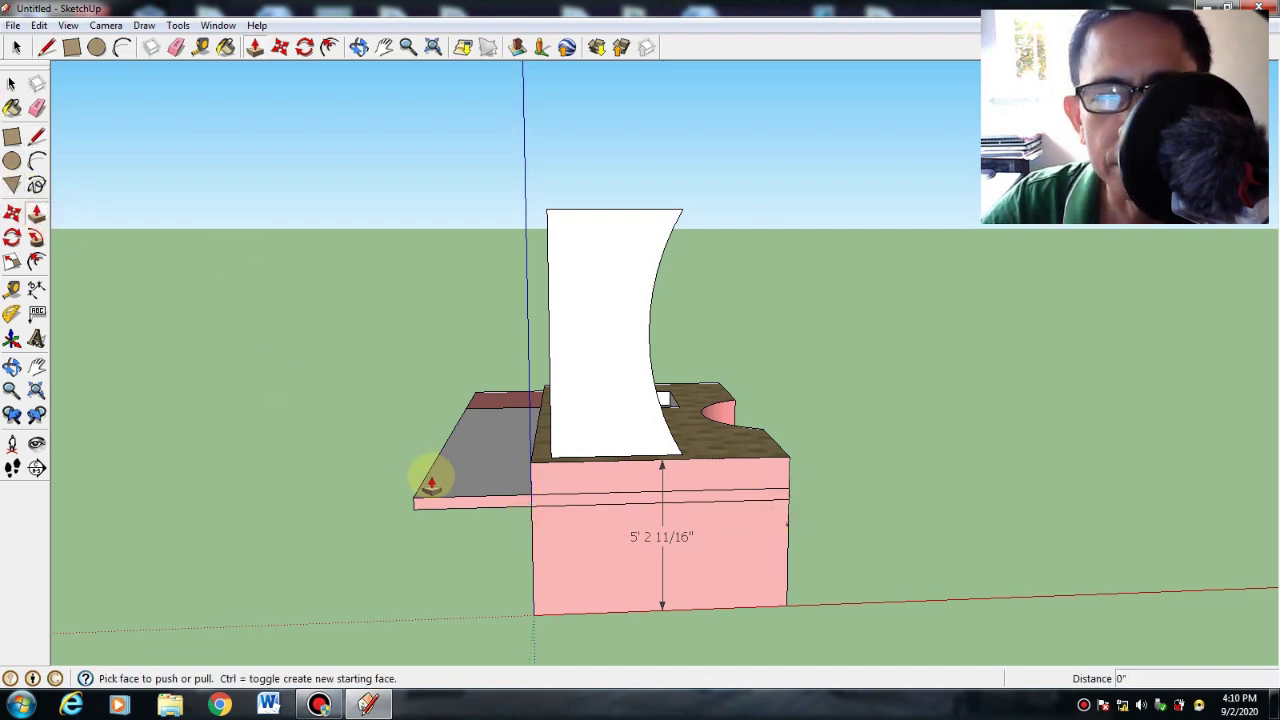
pyautogui.click(472, 505)
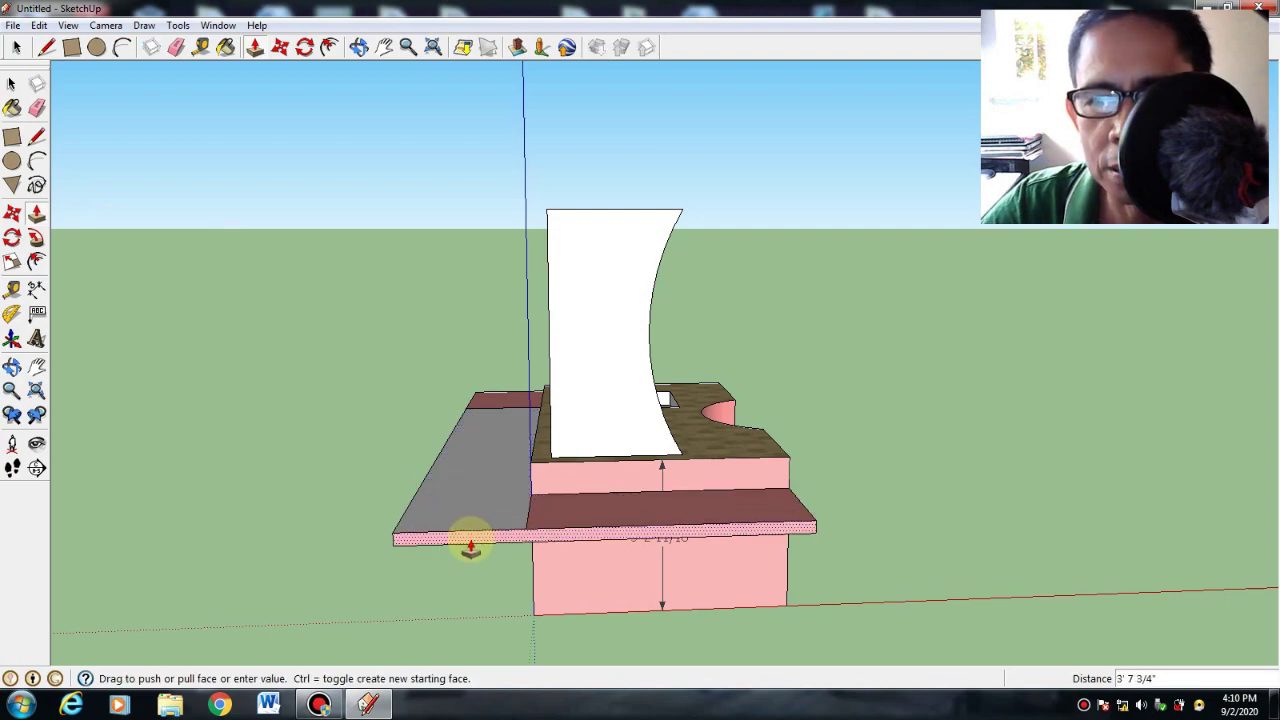
pyautogui.click(466, 535)
# Pull the base's underside down about 11 9/16" to make the counter taller.
pyautogui.click(12, 368)
pyautogui.moveTo(194, 449); pyautogui.dragTo(610, 328)
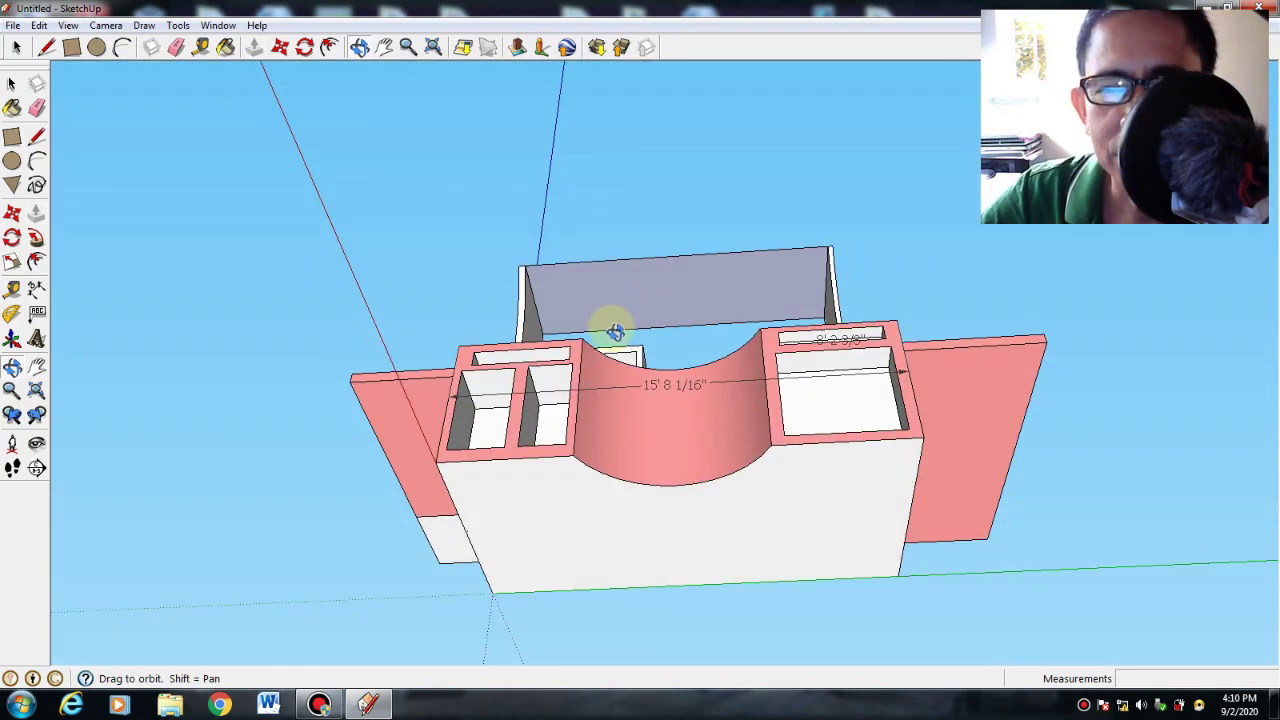
pyautogui.click(36, 215)
pyautogui.moveTo(555, 535)
pyautogui.mouseDown()
pyautogui.moveTo(563, 523)
pyautogui.moveTo(563, 537)
pyautogui.moveTo(540, 533)
pyautogui.mouseUp()
# Pull the top face of the overhead frame up about 5' 1/16" to form a tall box above the counter.
pyautogui.click(12, 367)
pyautogui.moveTo(289, 371); pyautogui.dragTo(391, 500)
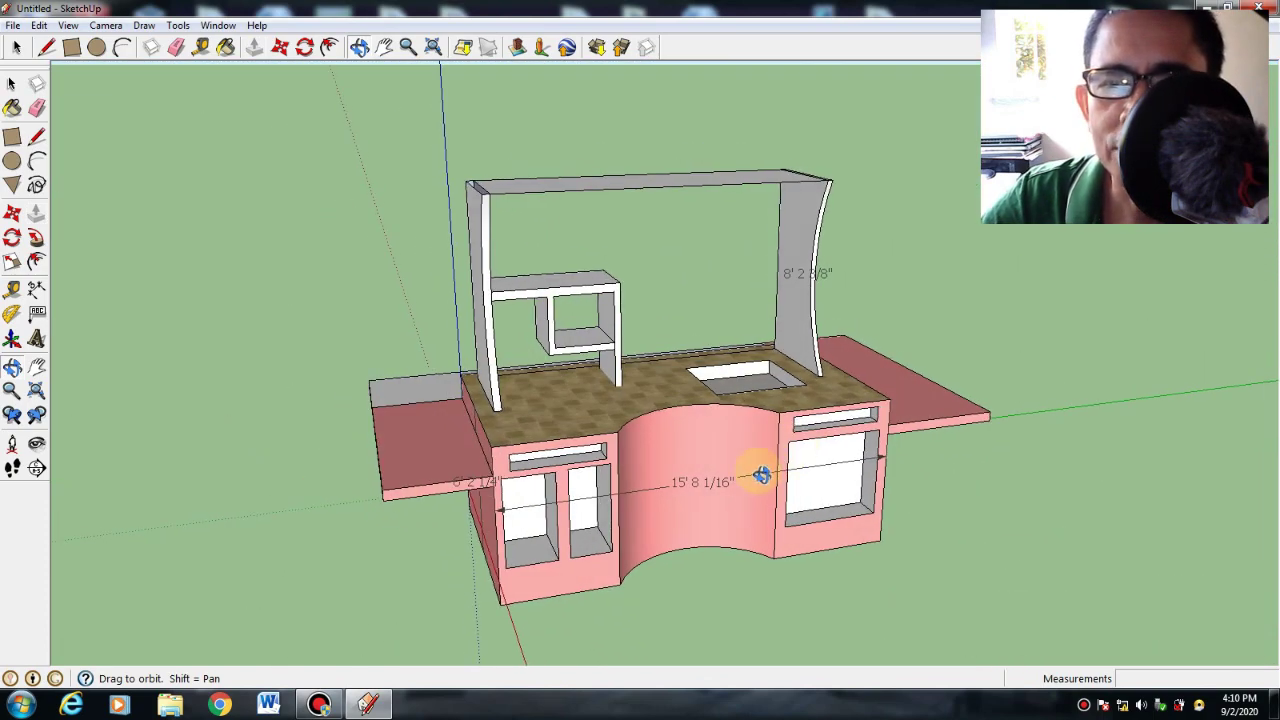
pyautogui.moveTo(760, 466); pyautogui.dragTo(627, 463)
pyautogui.click(36, 366)
pyautogui.moveTo(715, 485); pyautogui.dragTo(508, 540)
pyautogui.click(36, 214)
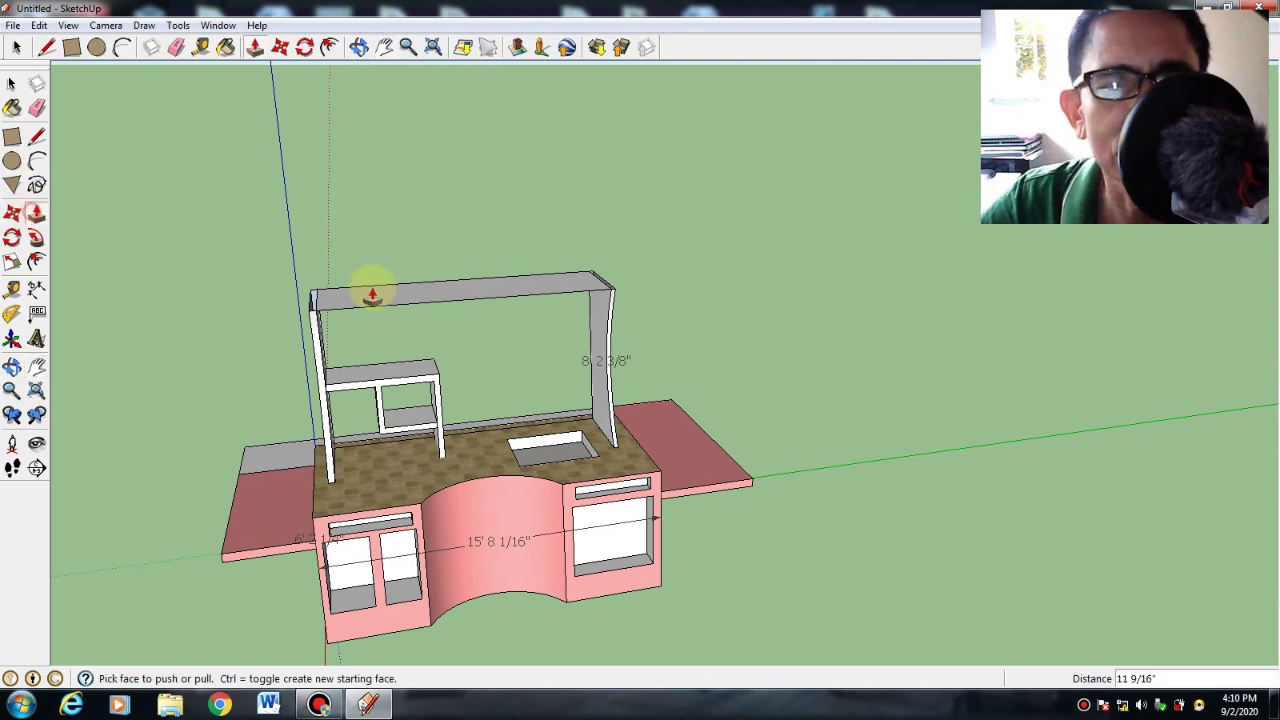
pyautogui.click(428, 294)
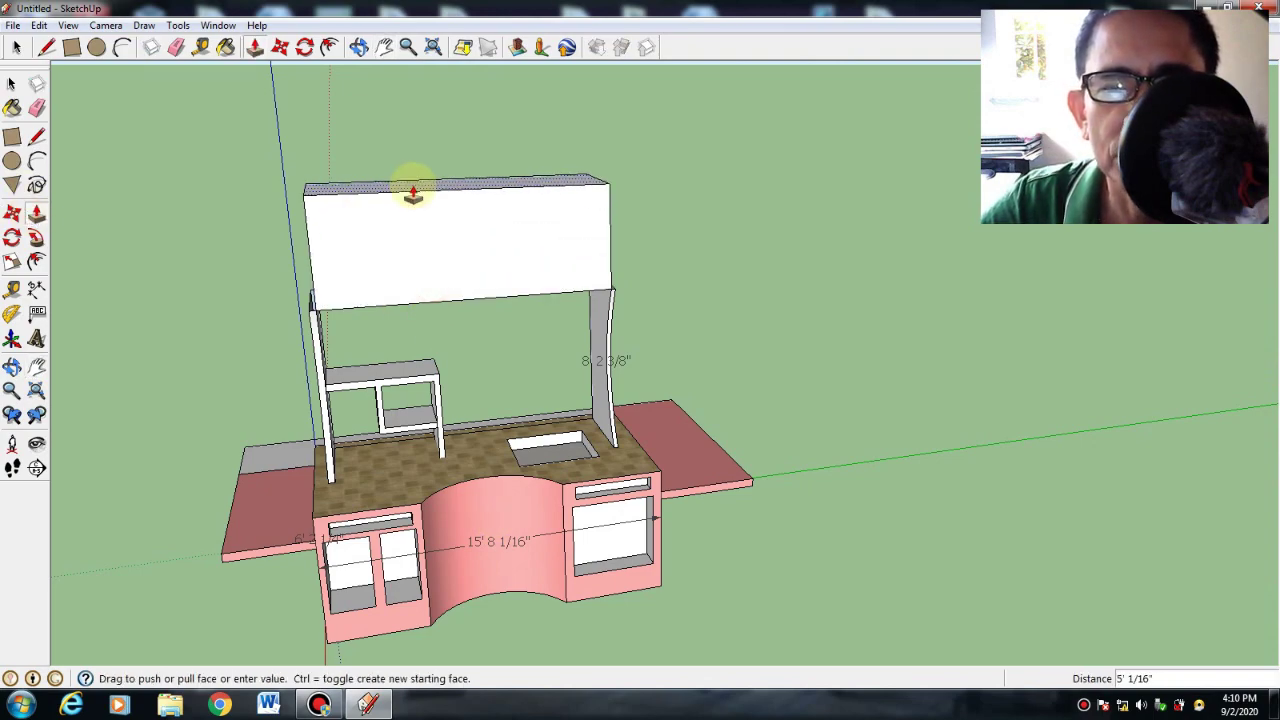
pyautogui.click(414, 191)
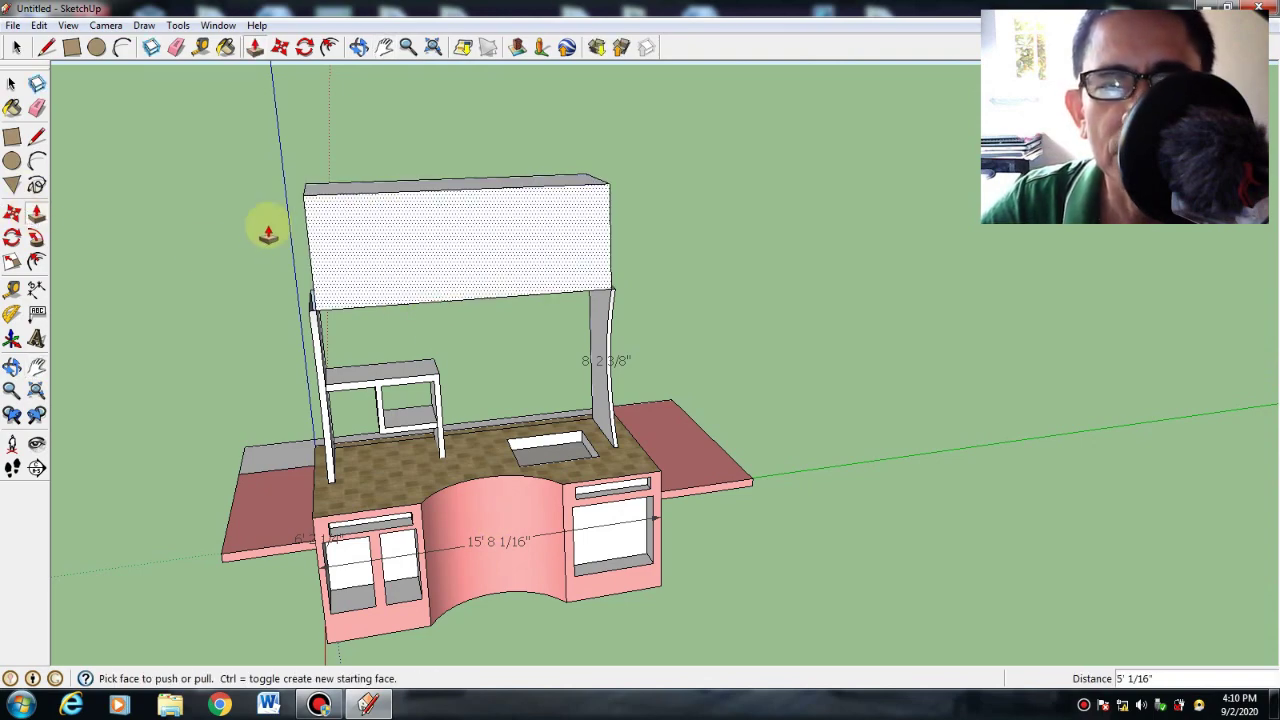
# Draw two rectangles, about 3' 8" by 2' 11 3/8" and 3' 4 7/8" by 2' 8 1/8", on the left half of the overhead box's front.
pyautogui.click(11, 139)
pyautogui.click(320, 210)
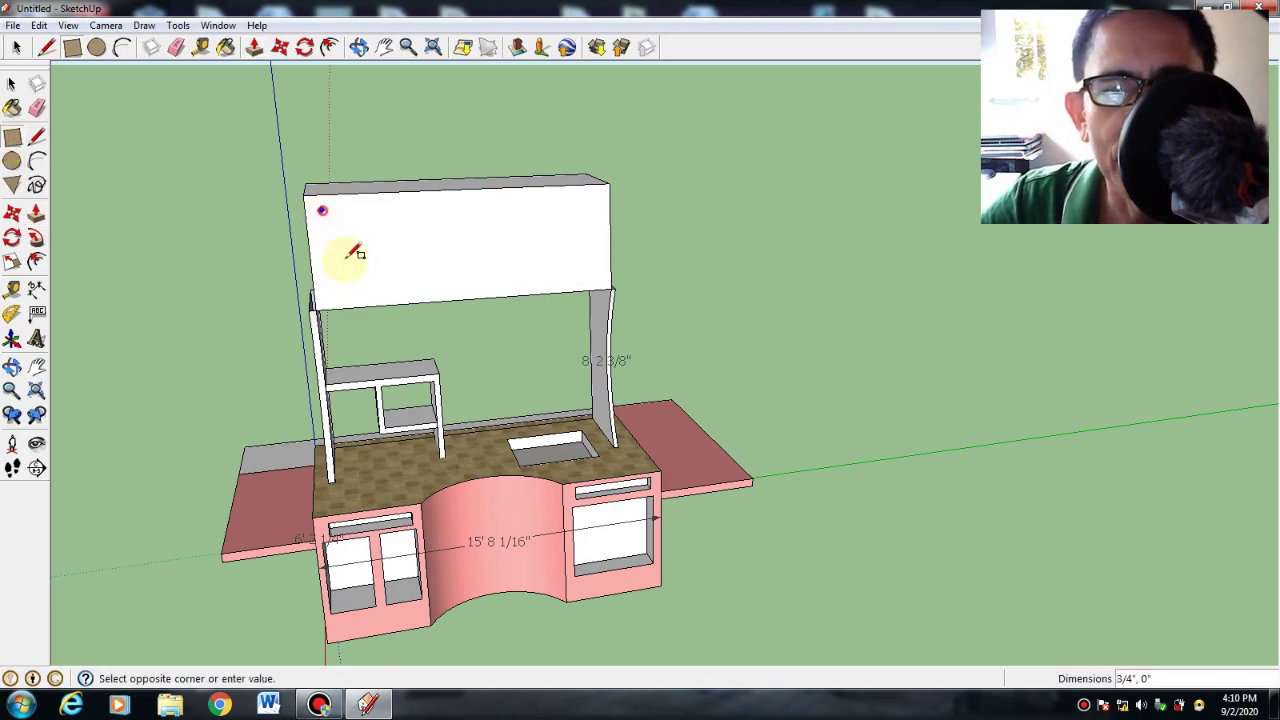
pyautogui.click(399, 288)
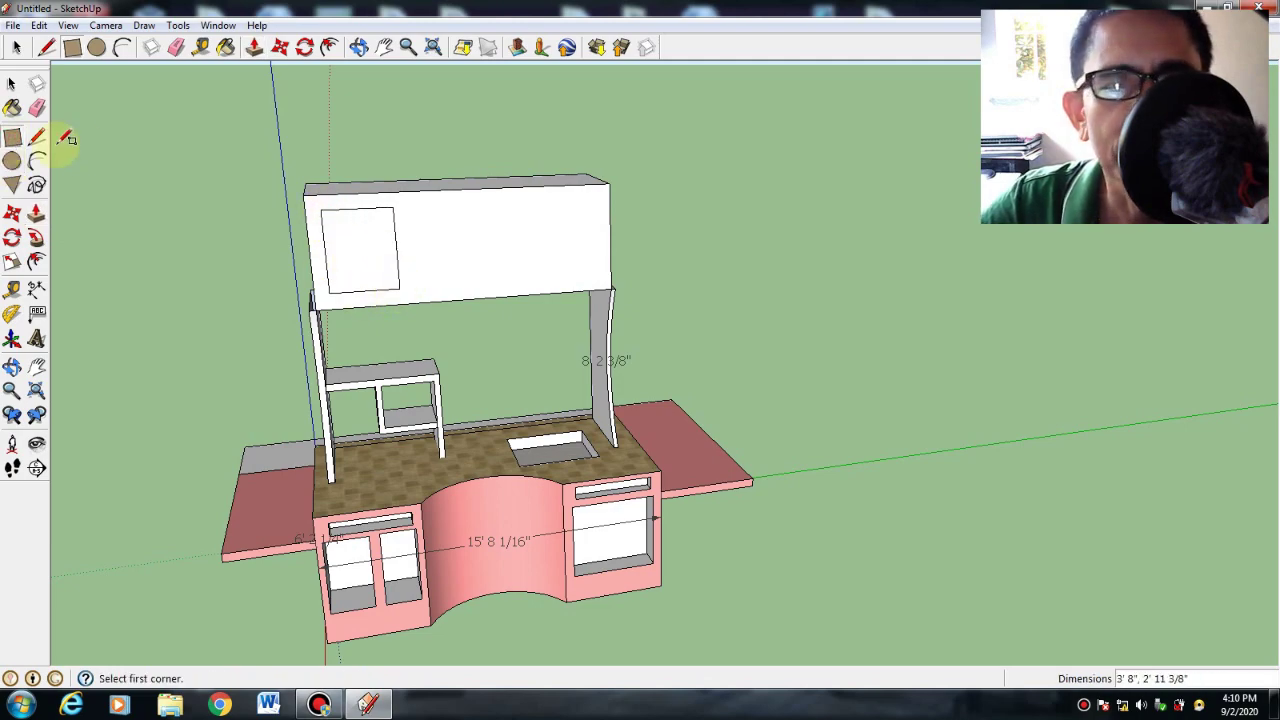
pyautogui.click(403, 211)
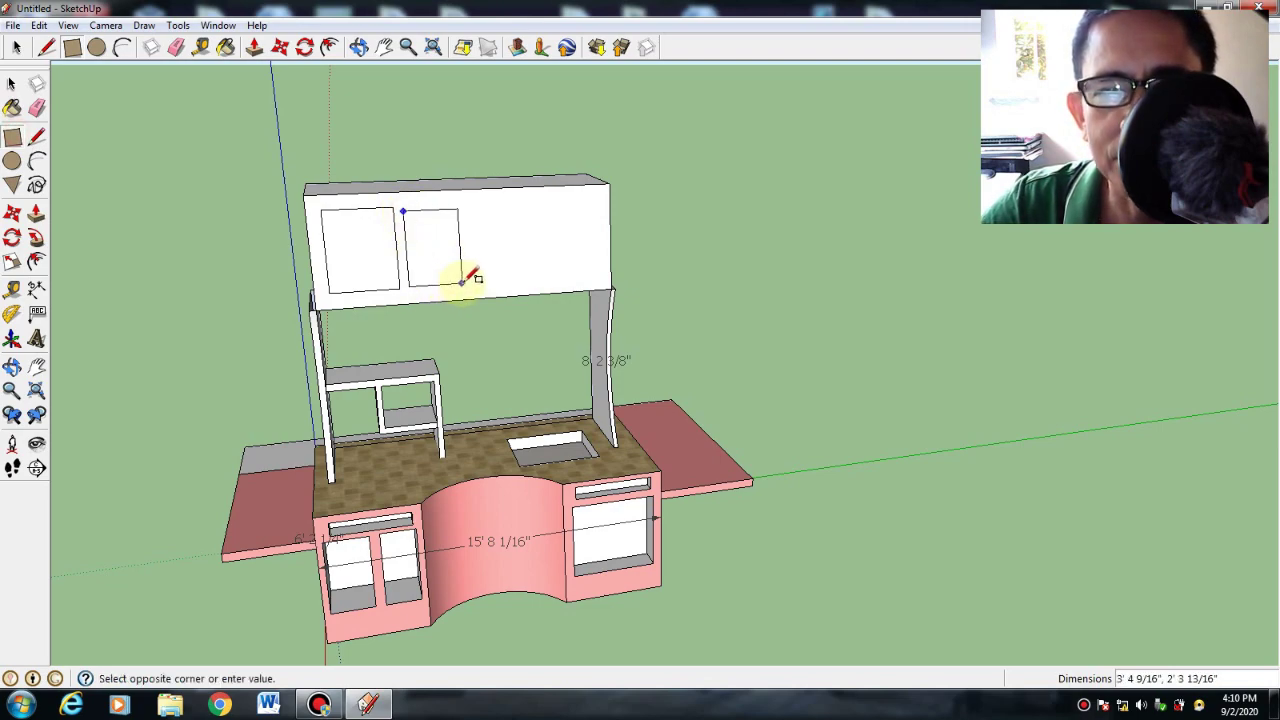
pyautogui.click(469, 284)
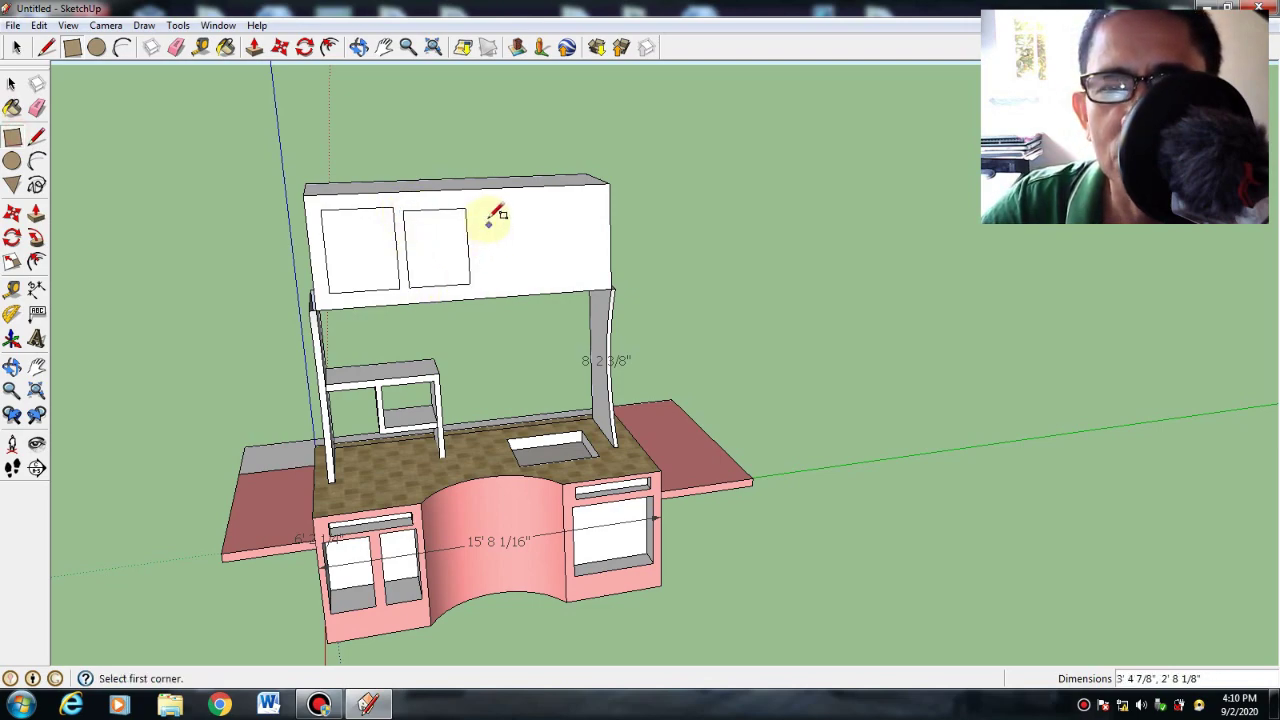
# Add two rectangles, about 3' 6 7/16" by 2' 4 3/8" and 3' 4 3/8" by 2' 3 11/16", on the right half of the overhead box's front.
pyautogui.click(481, 210)
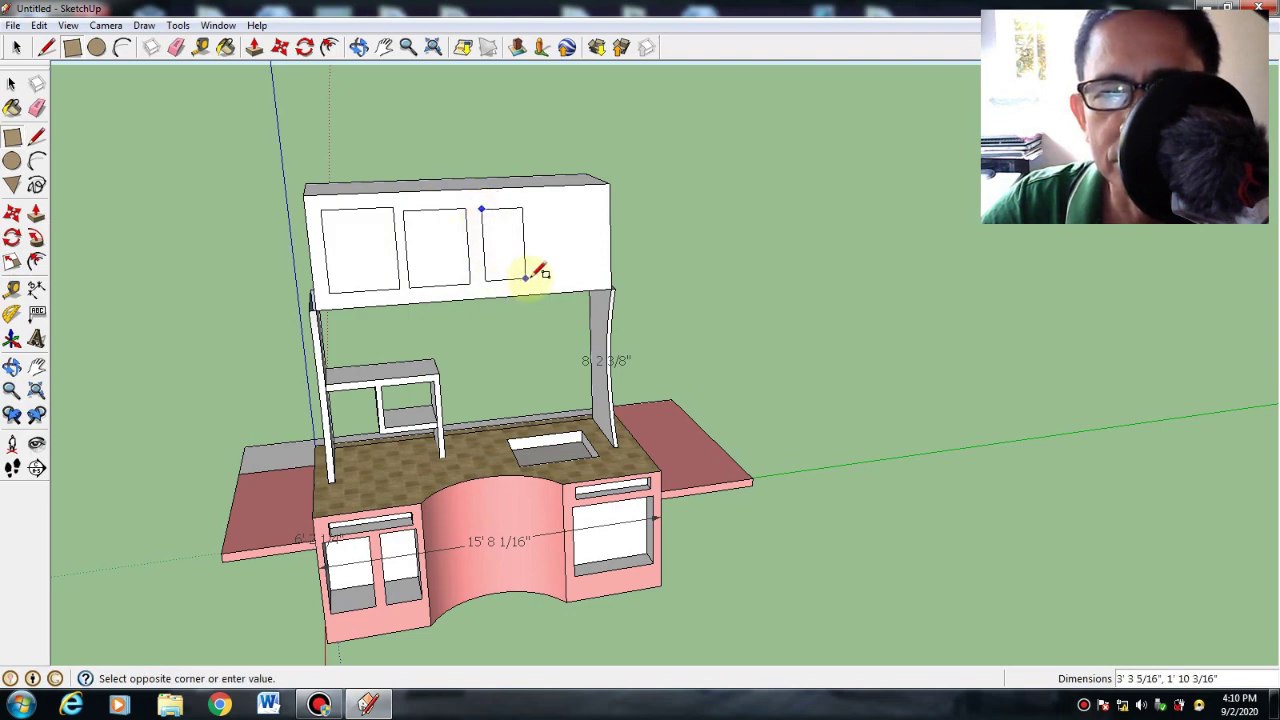
pyautogui.click(536, 286)
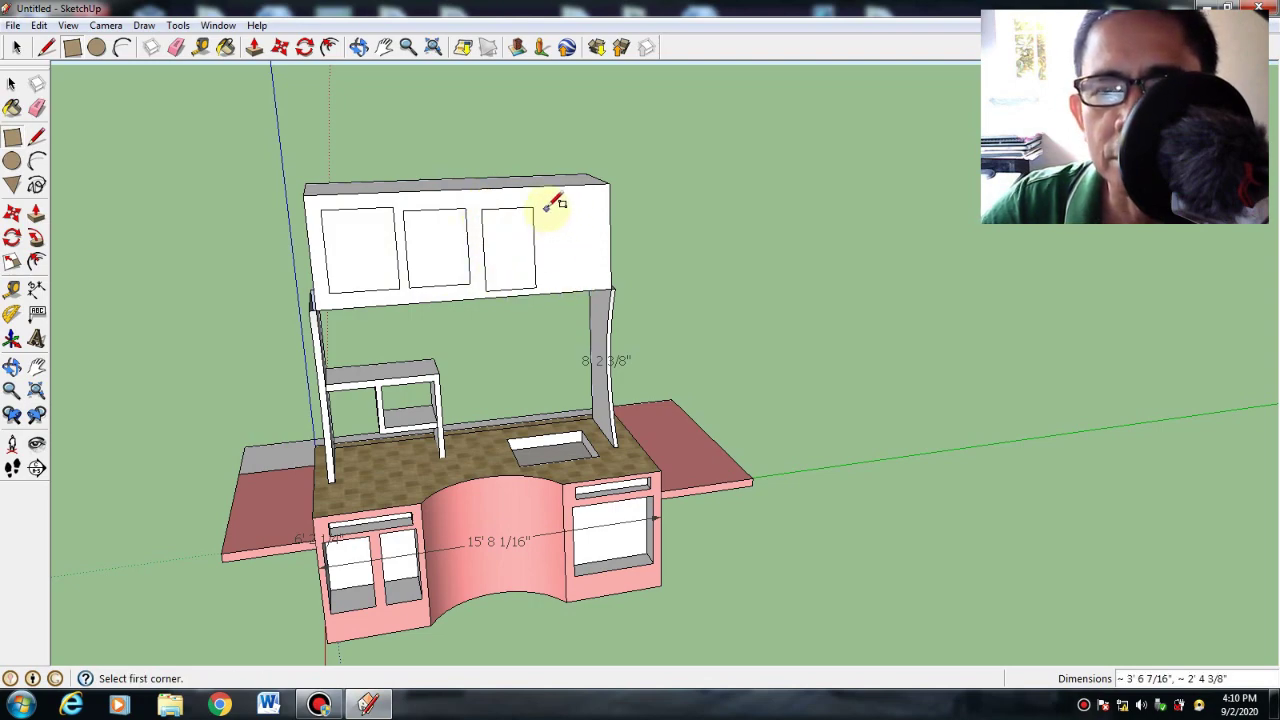
pyautogui.click(545, 206)
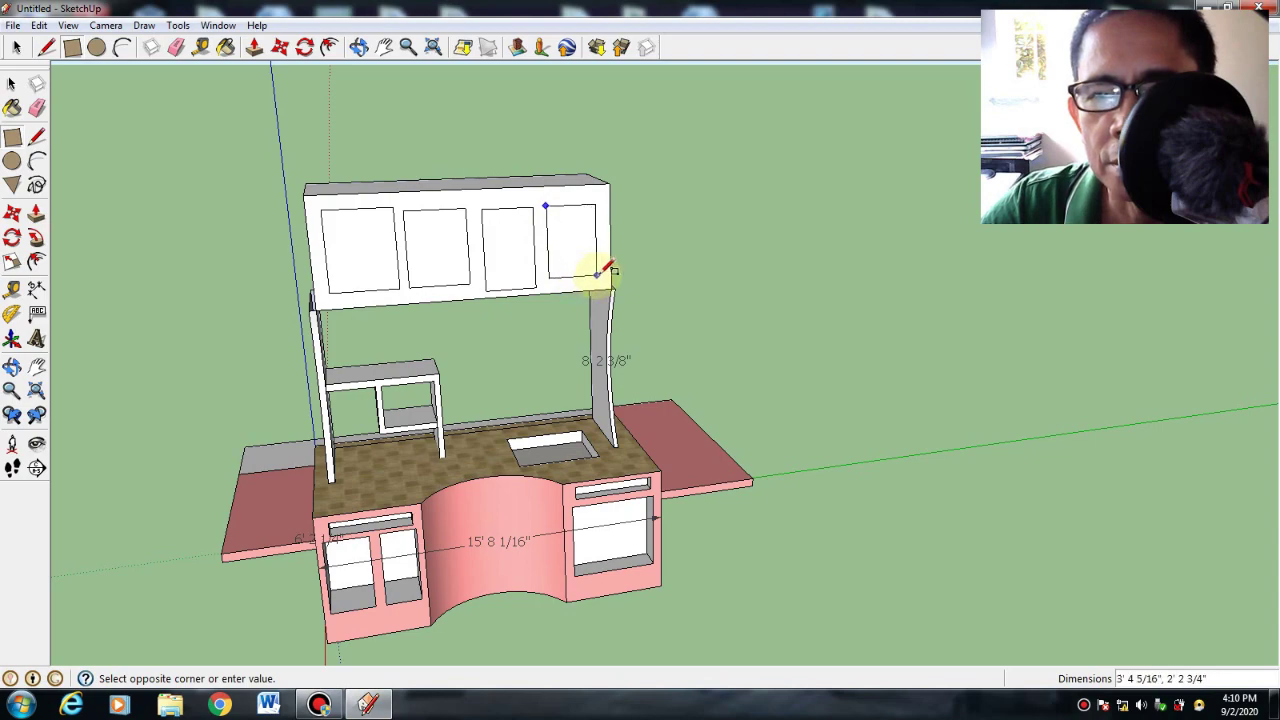
pyautogui.click(597, 276)
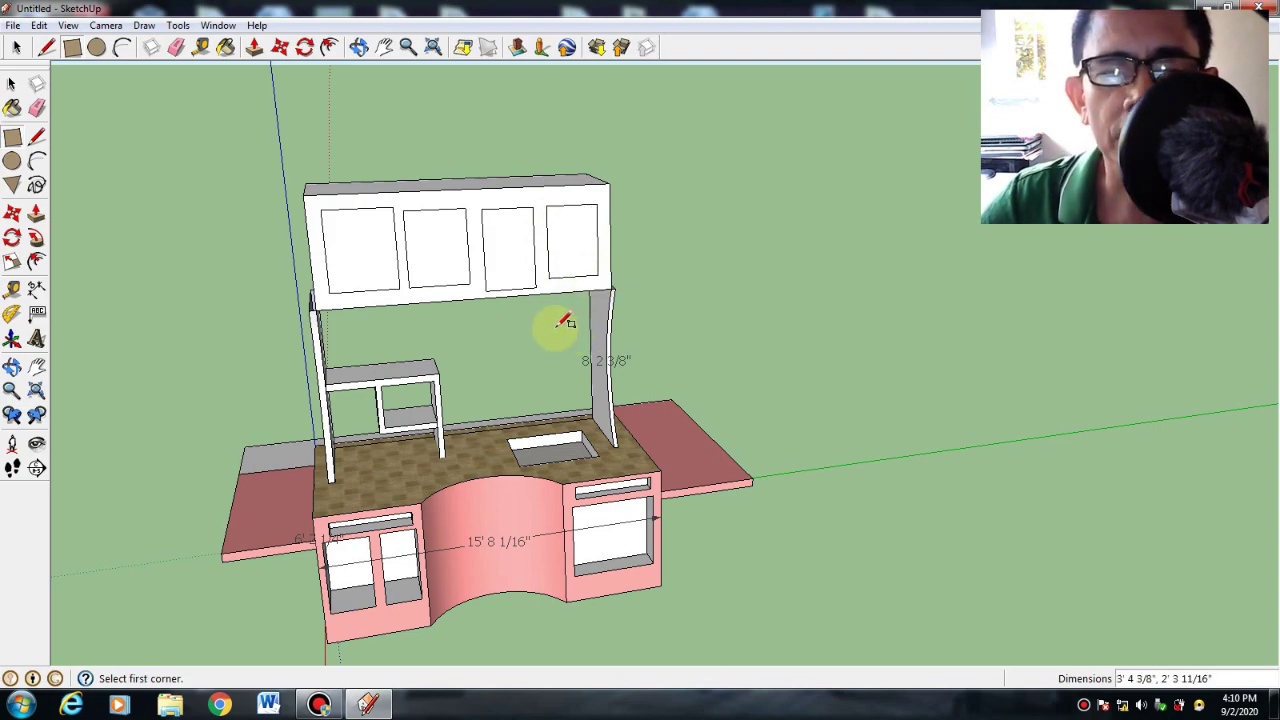
# Push all four rectangles into the overhead box as compartments, the second about 1' 11 3/8", the third 1' 7/8" and the fourth 10 7/16" deep.
pyautogui.click(37, 216)
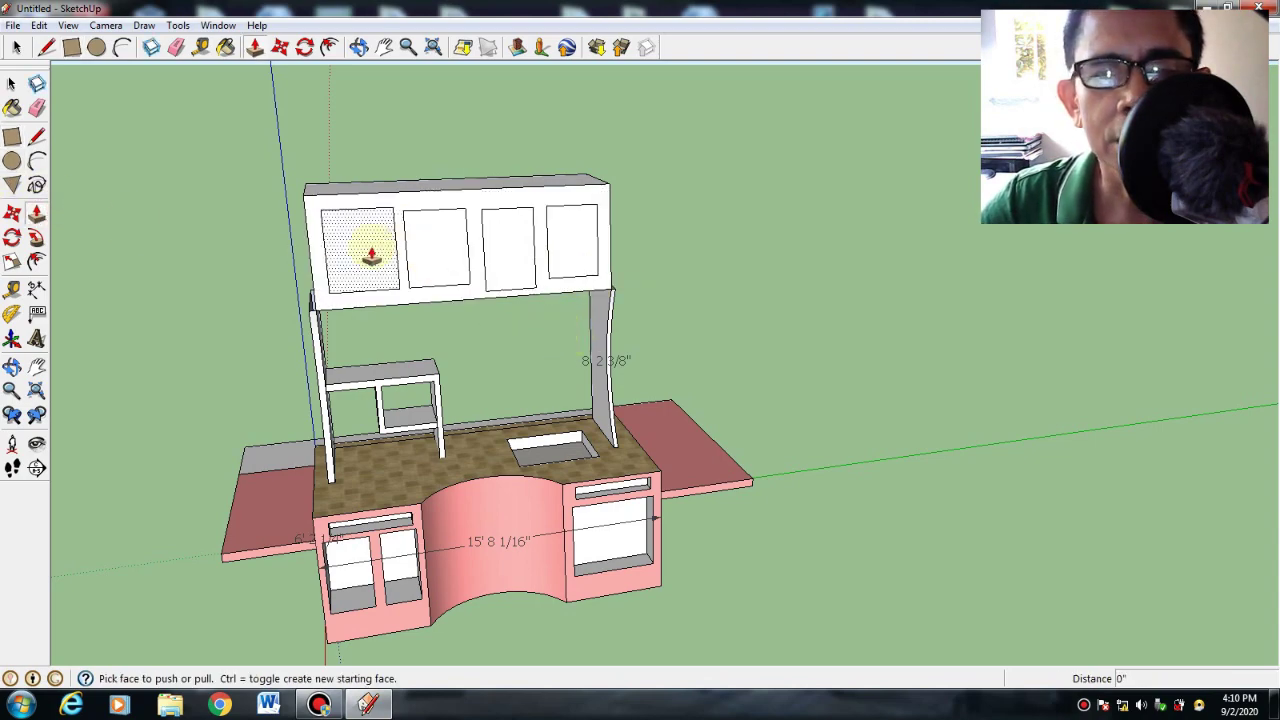
pyautogui.click(370, 254)
pyautogui.click(371, 246)
pyautogui.click(434, 257)
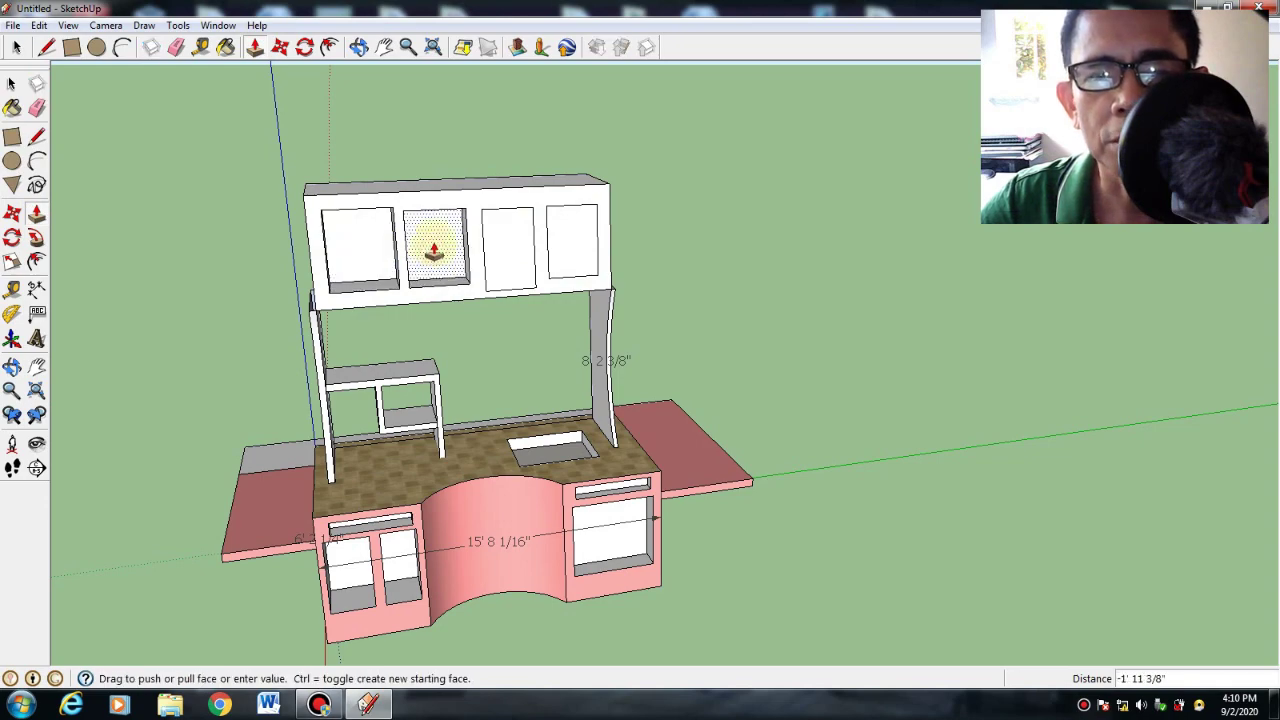
pyautogui.click(434, 248)
pyautogui.click(507, 272)
pyautogui.click(511, 258)
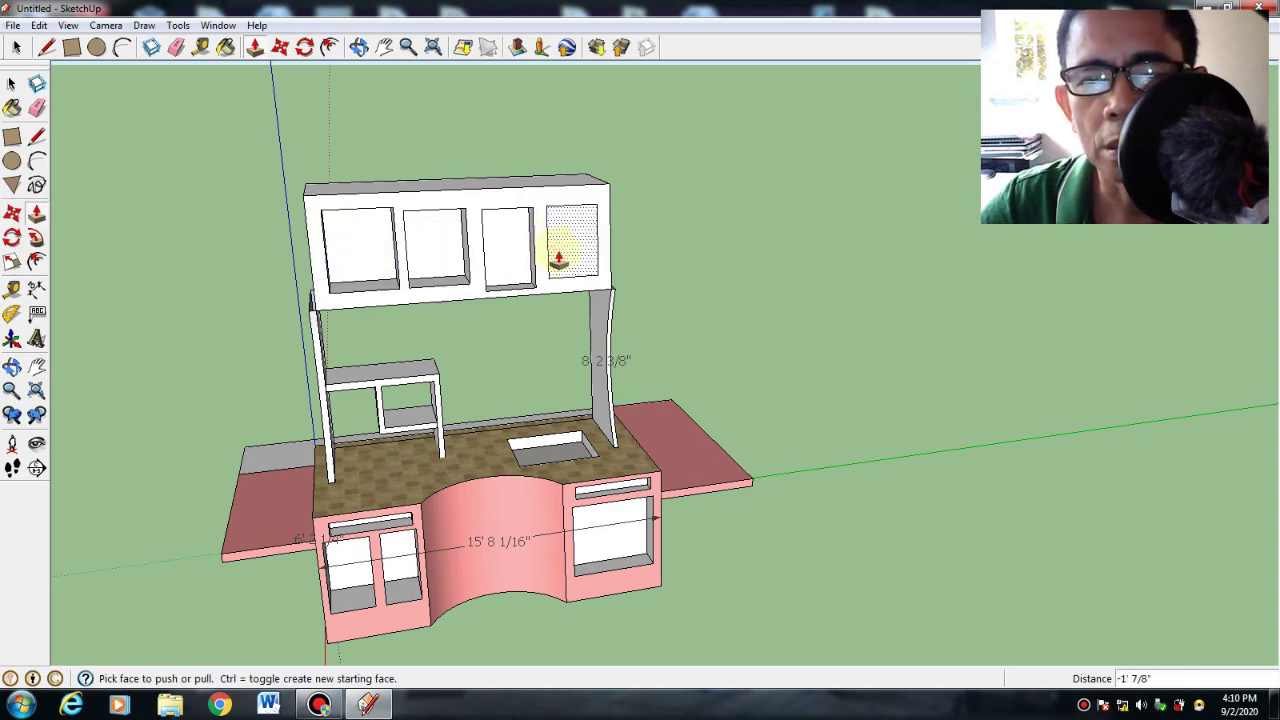
pyautogui.click(558, 251)
pyautogui.click(534, 243)
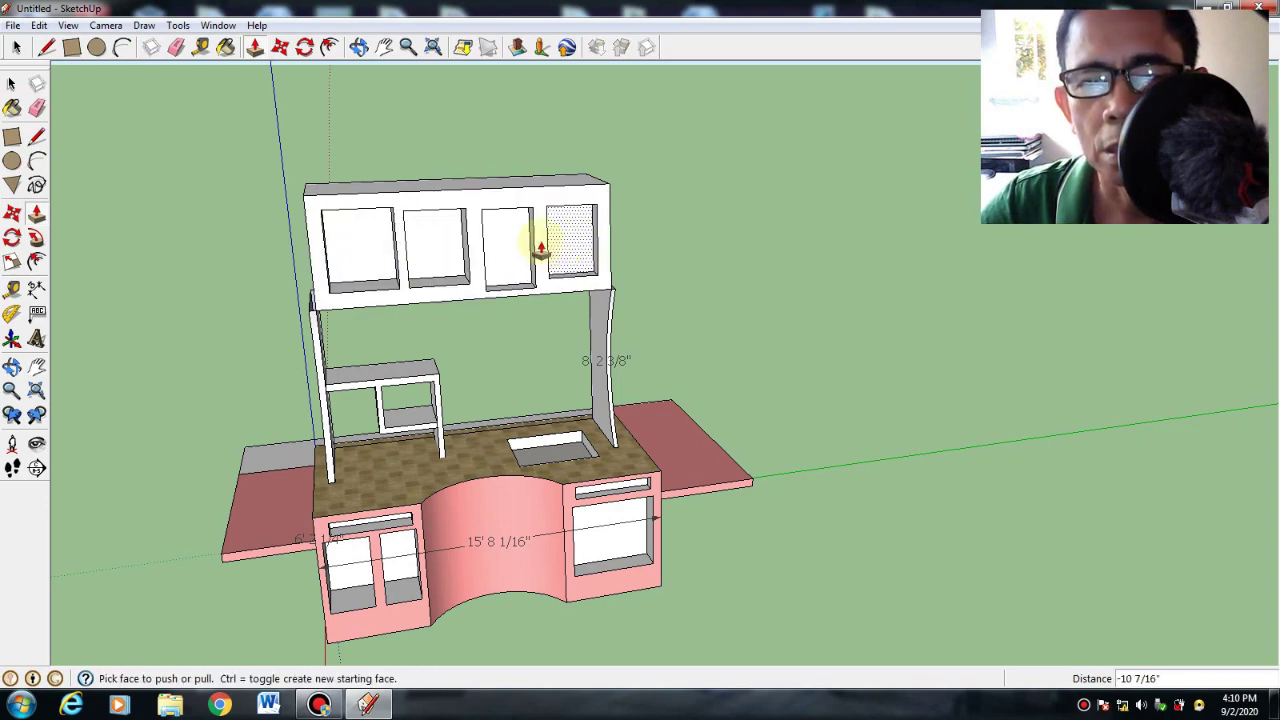
pyautogui.click(12, 368)
pyautogui.moveTo(160, 380); pyautogui.dragTo(678, 416)
pyautogui.moveTo(471, 430); pyautogui.dragTo(371, 391)
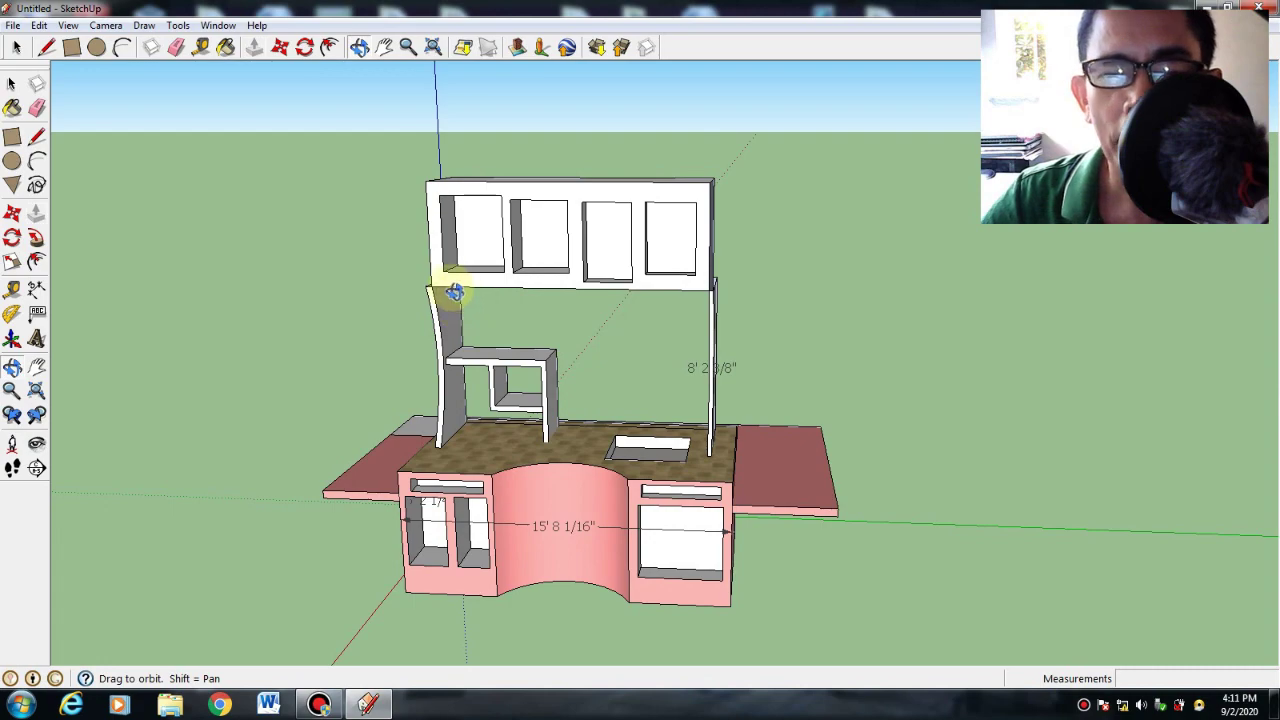
pyautogui.moveTo(455, 291); pyautogui.dragTo(702, 343)
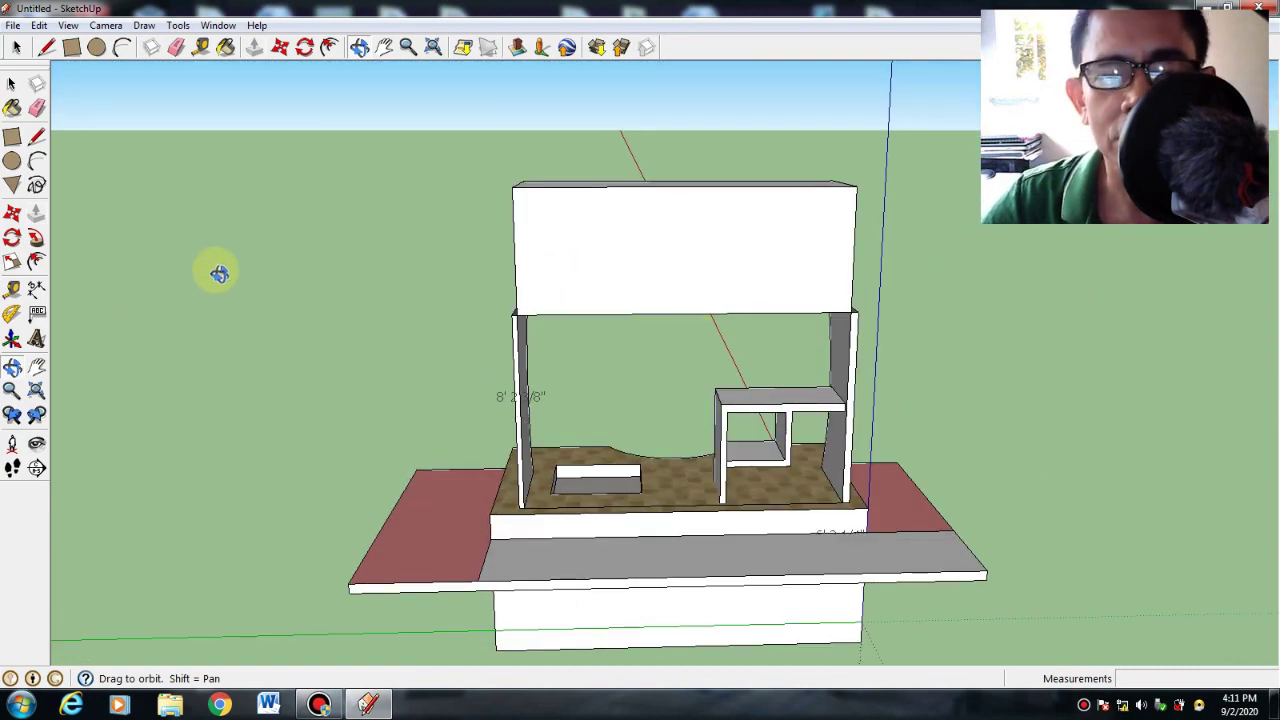
pyautogui.click(36, 340)
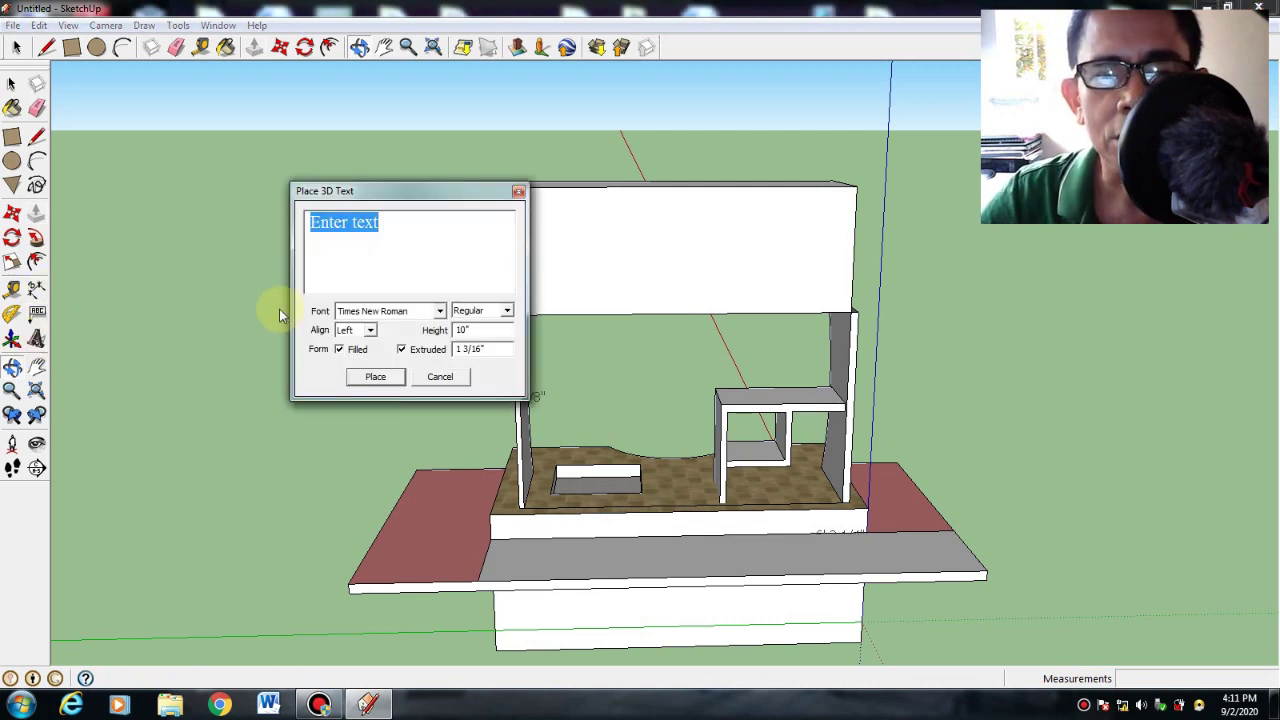
pyautogui.write('HAMBURGER')
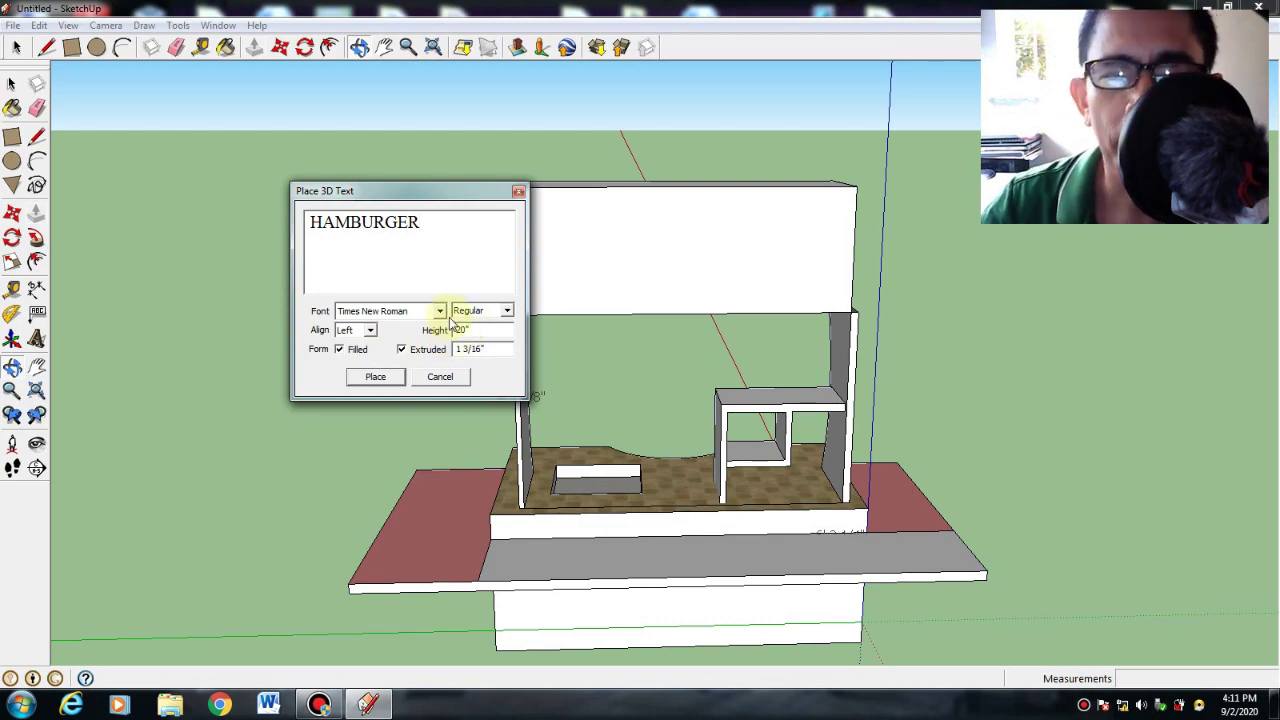
pyautogui.click(377, 382)
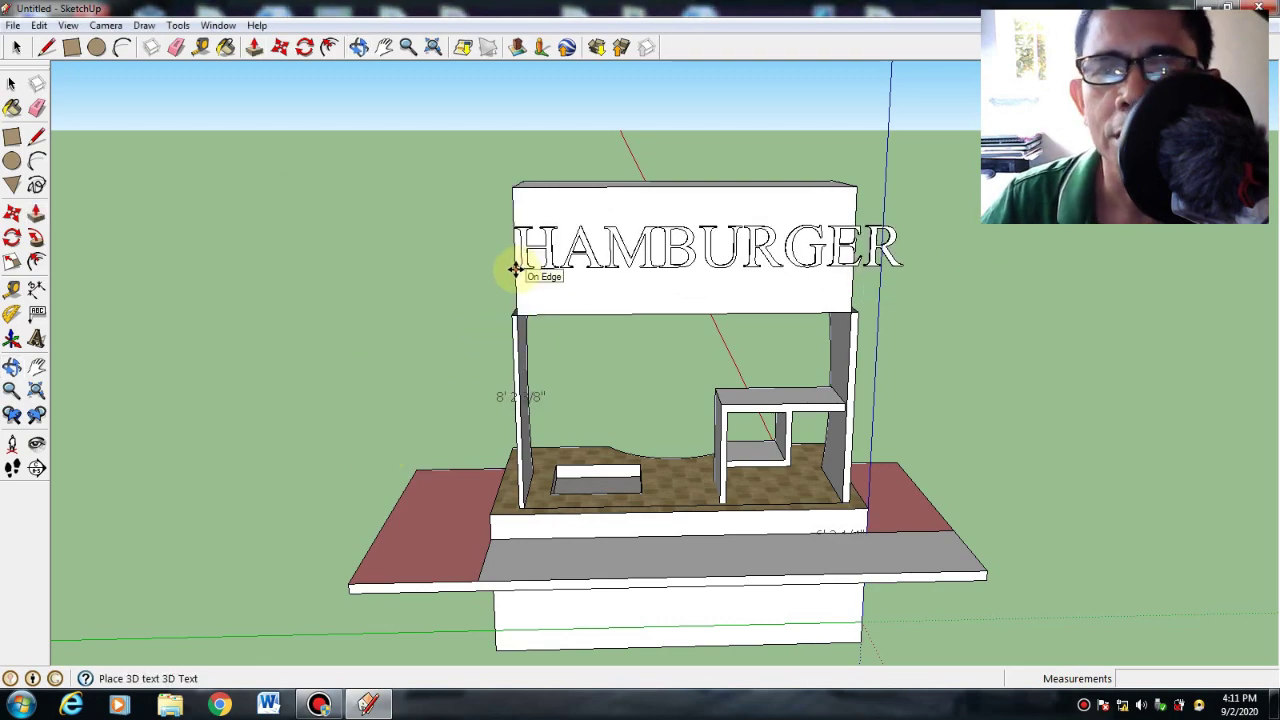
pyautogui.press('Escape')
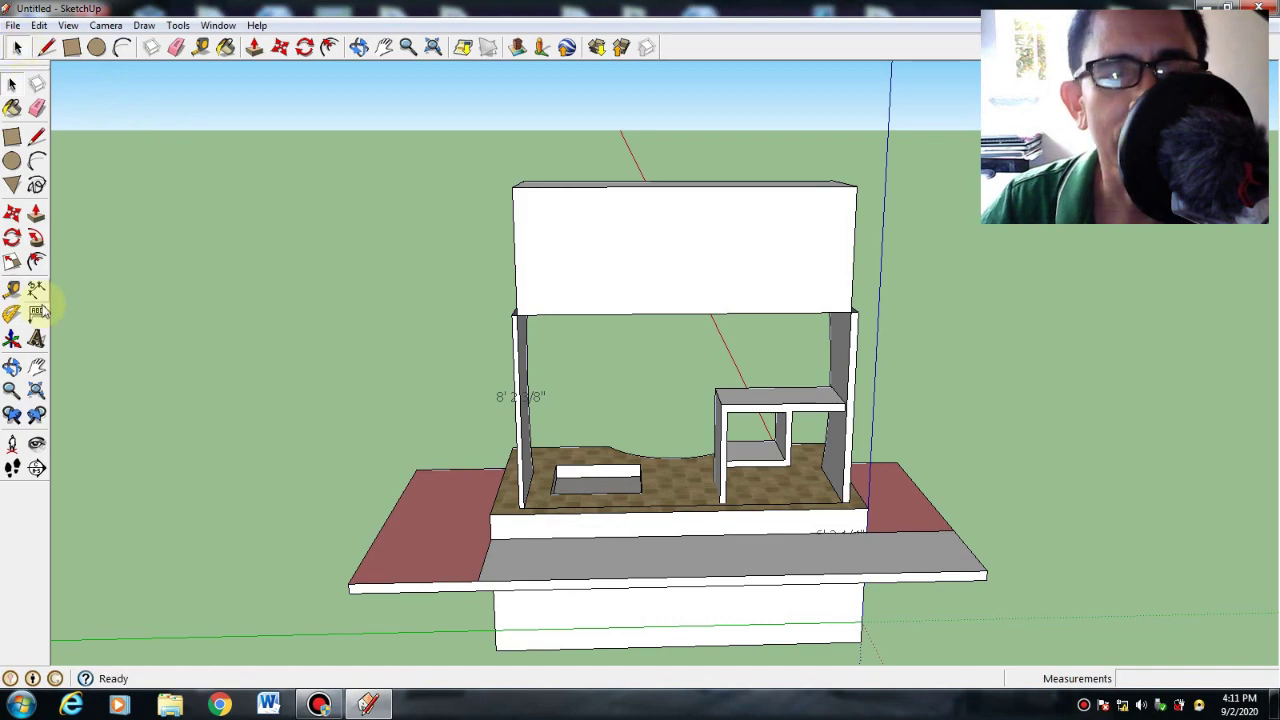
# Place the 3D text HAMBURGER in Times New Roman, 15" high and extruded 1 3/16", on the overhead box's back face.
pyautogui.click(36, 340)
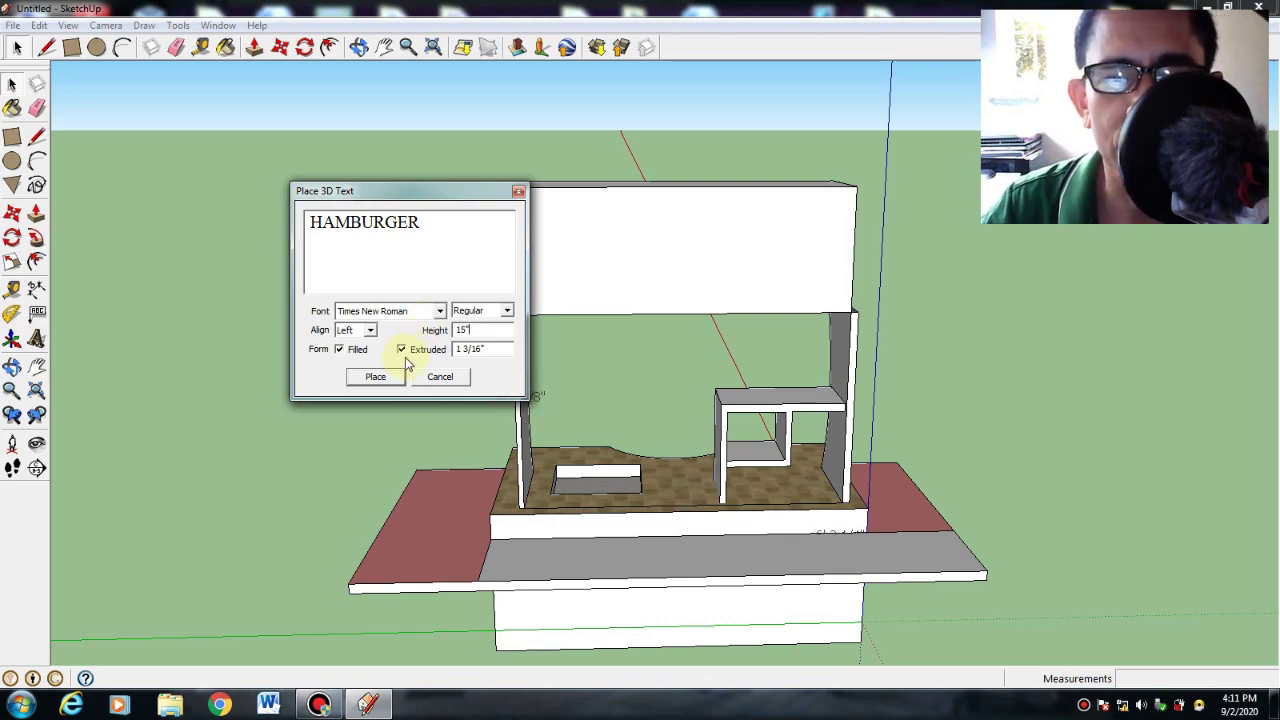
pyautogui.click(376, 380)
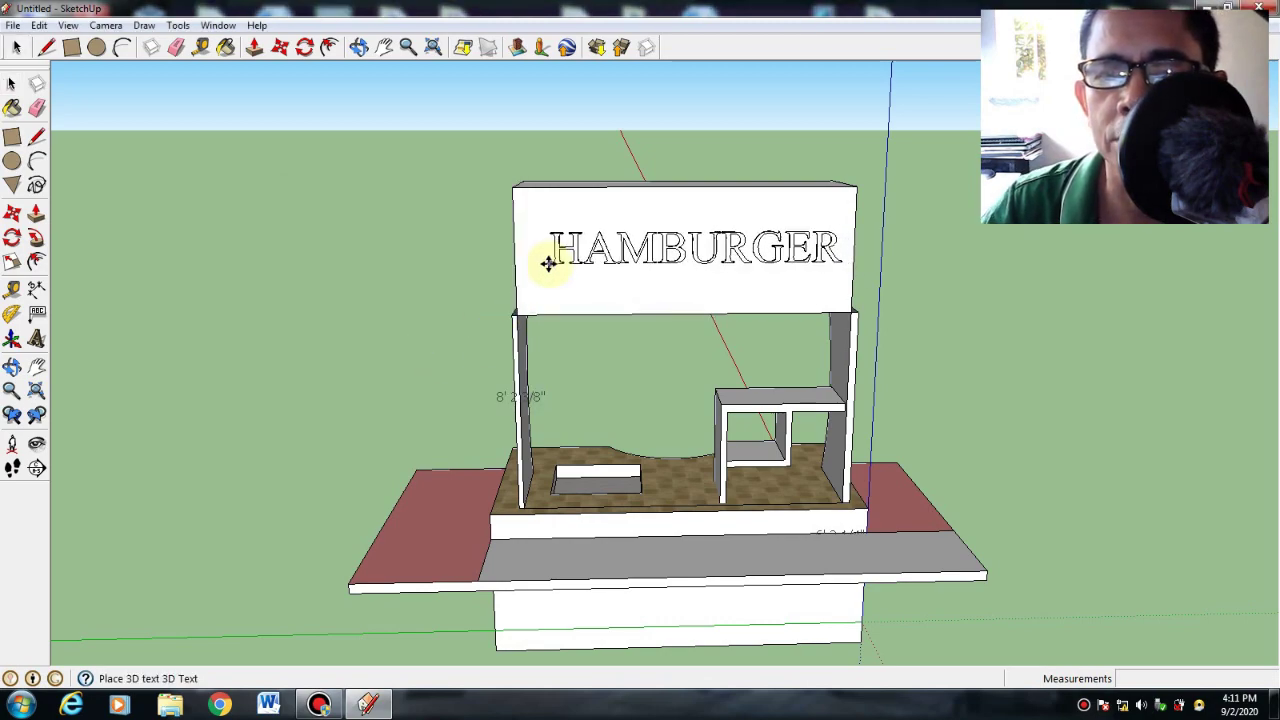
pyautogui.click(546, 263)
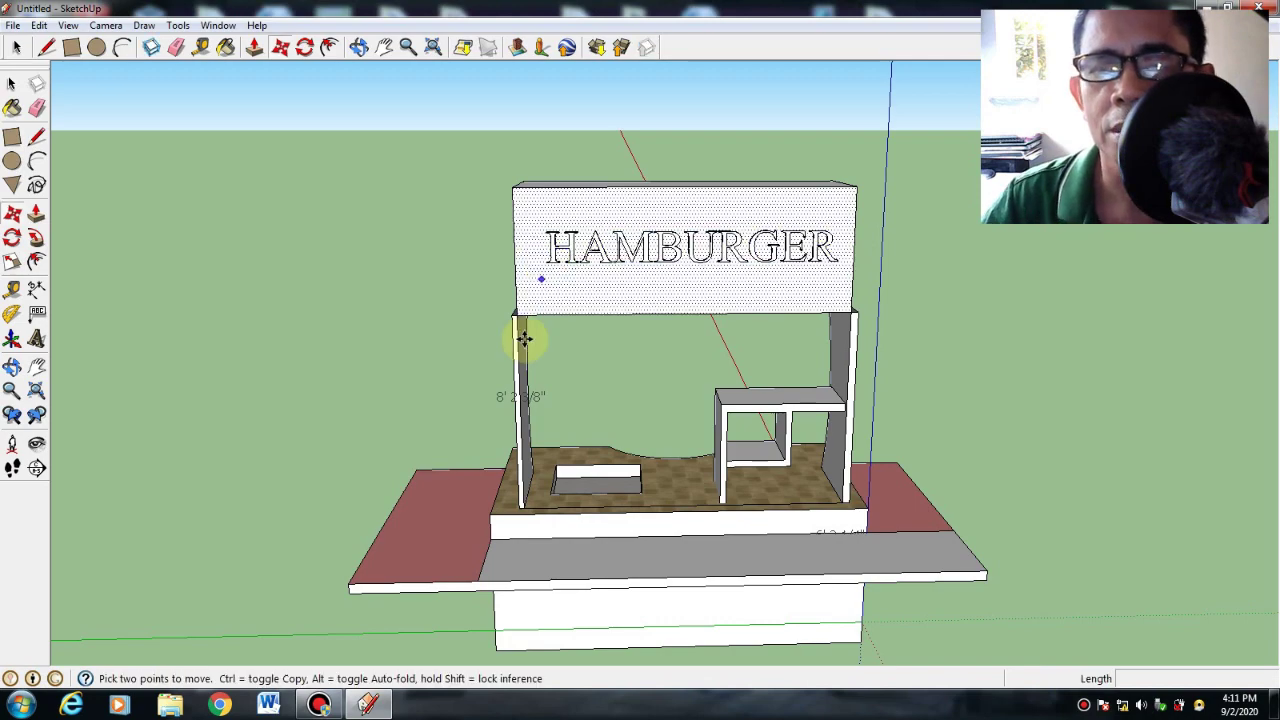
pyautogui.scroll(-3, 745, 410)
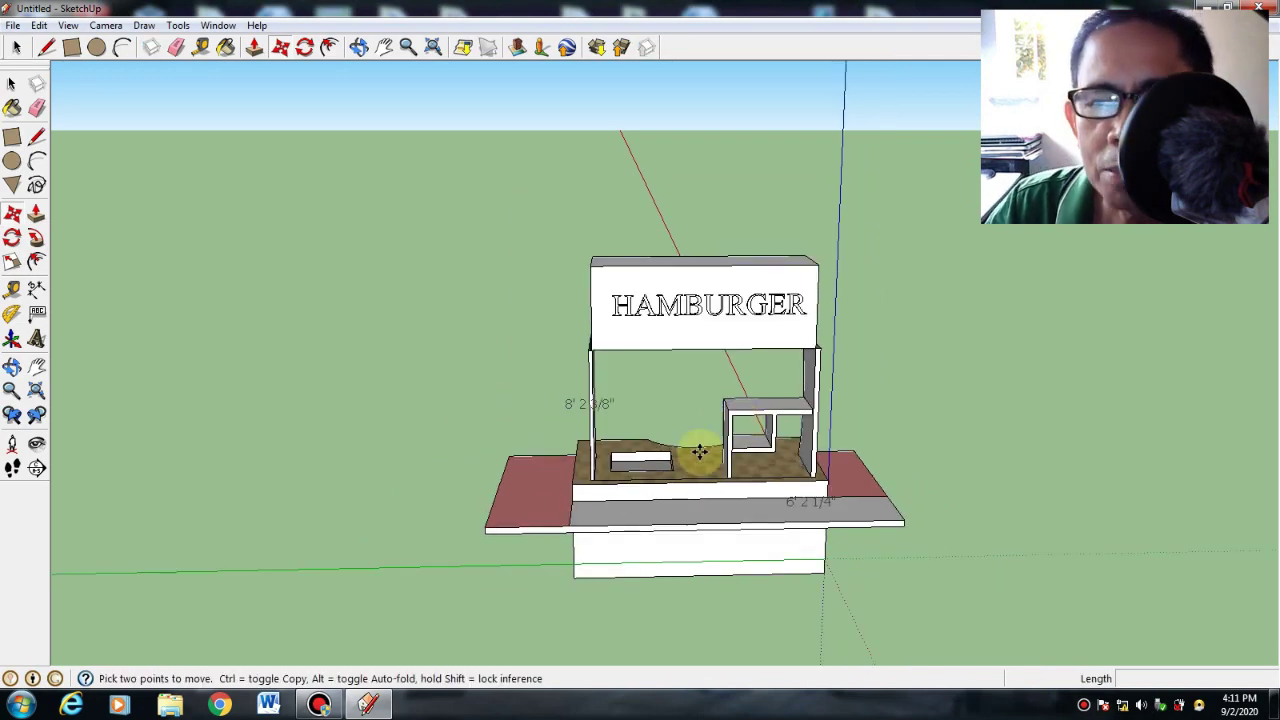
pyautogui.click(36, 366)
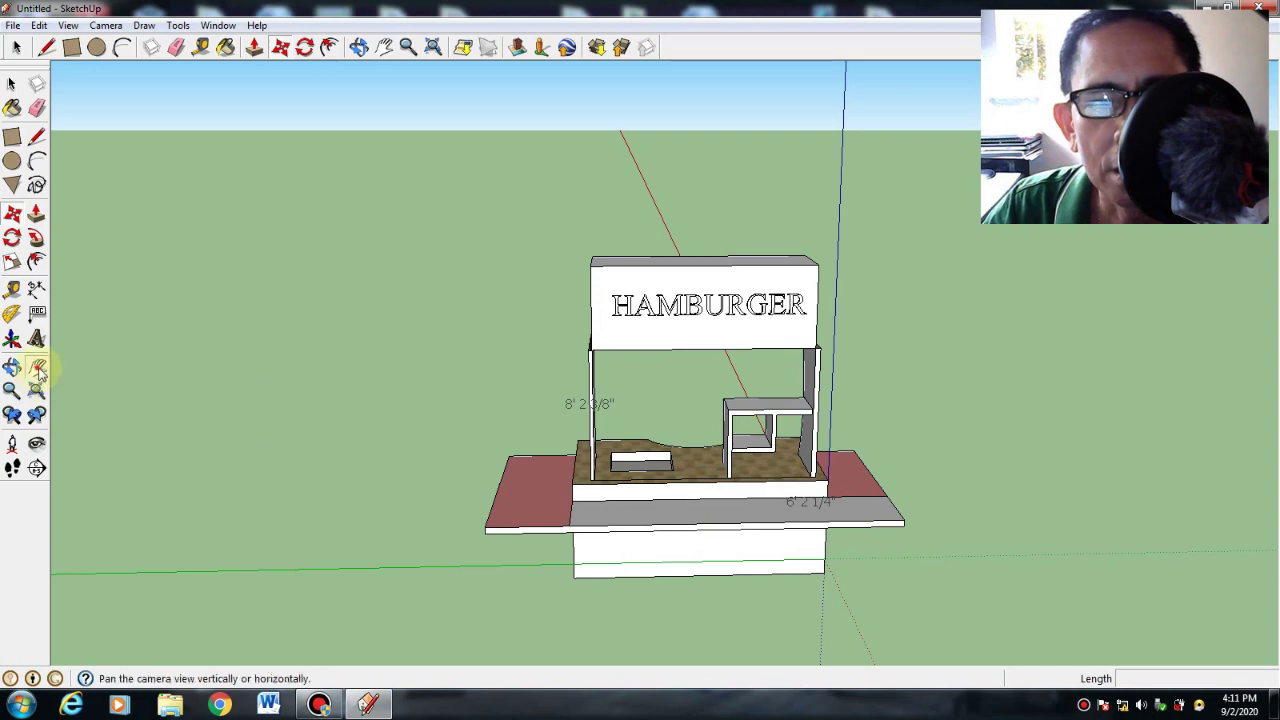
pyautogui.moveTo(610, 464); pyautogui.dragTo(523, 386)
pyautogui.click(12, 367)
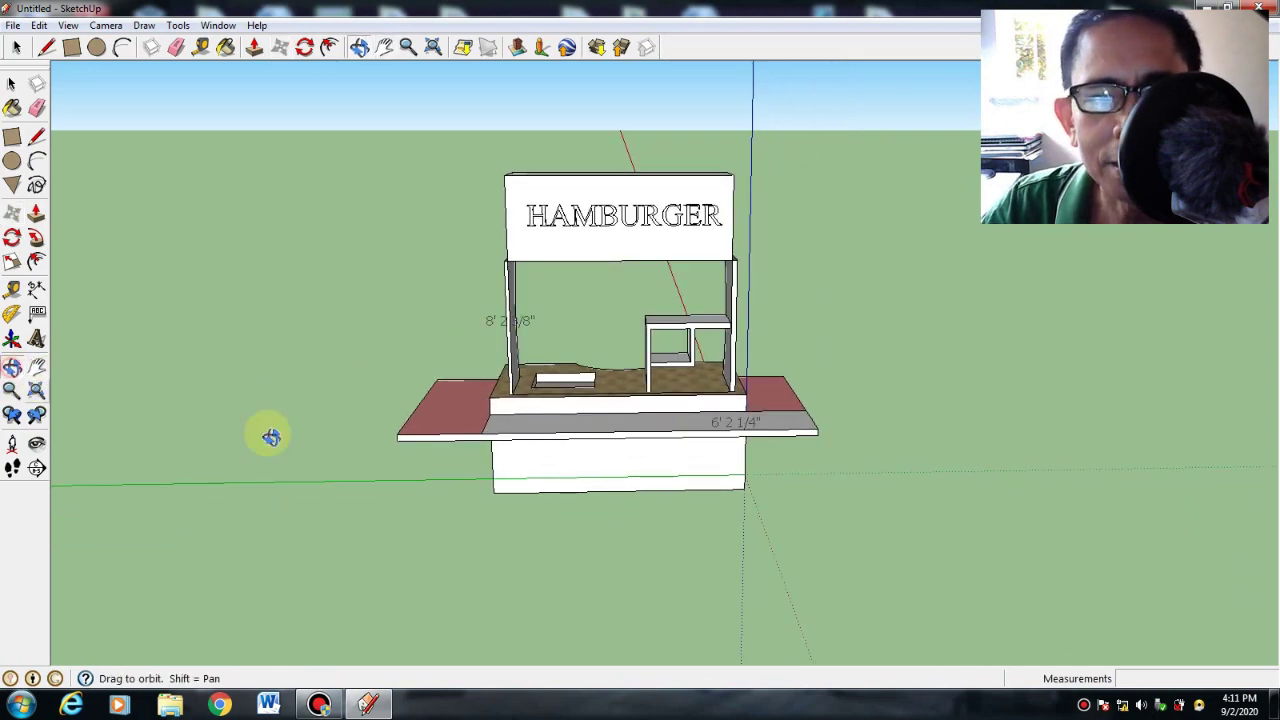
pyautogui.moveTo(443, 479); pyautogui.dragTo(591, 349)
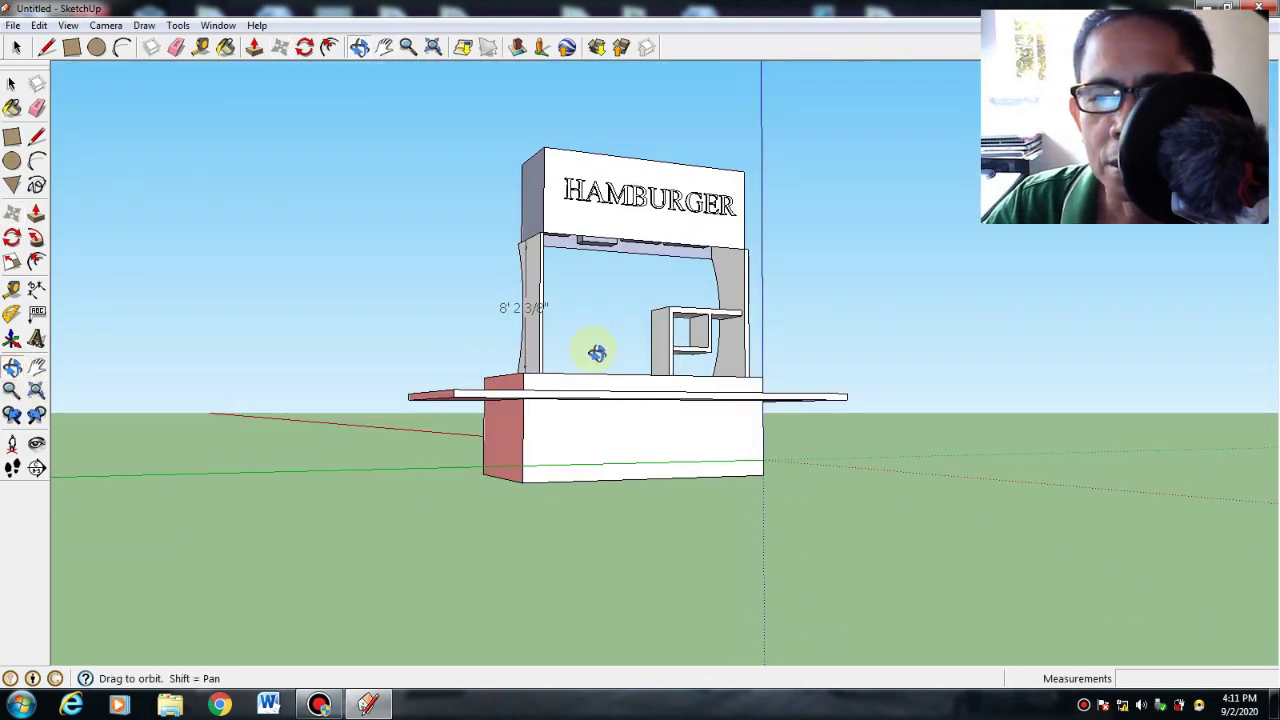
# Draw a rectangle about 4' 3 7/16" by 4' 7/16" on the left half of the counter's back face, below the ledge.
pyautogui.scroll(5, 572, 408)
pyautogui.scroll(2, 565, 406)
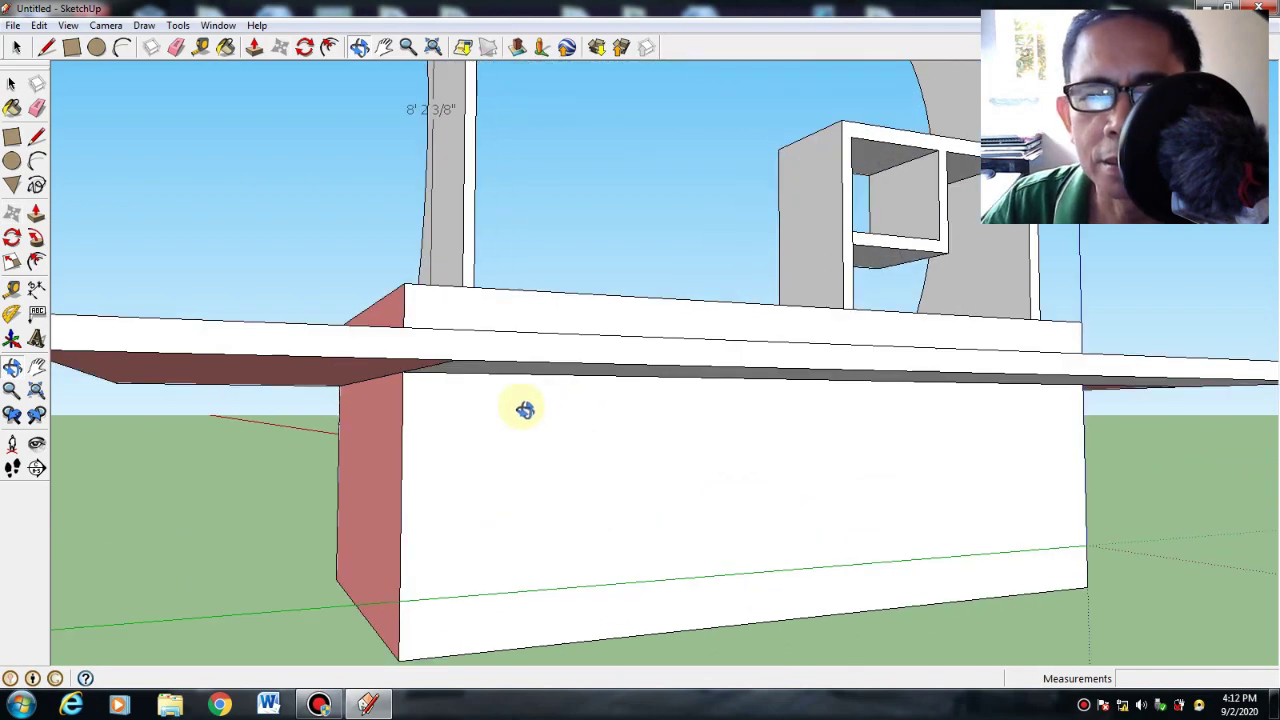
pyautogui.moveTo(523, 409)
pyautogui.mouseDown()
pyautogui.moveTo(489, 386)
pyautogui.moveTo(512, 405)
pyautogui.mouseUp()
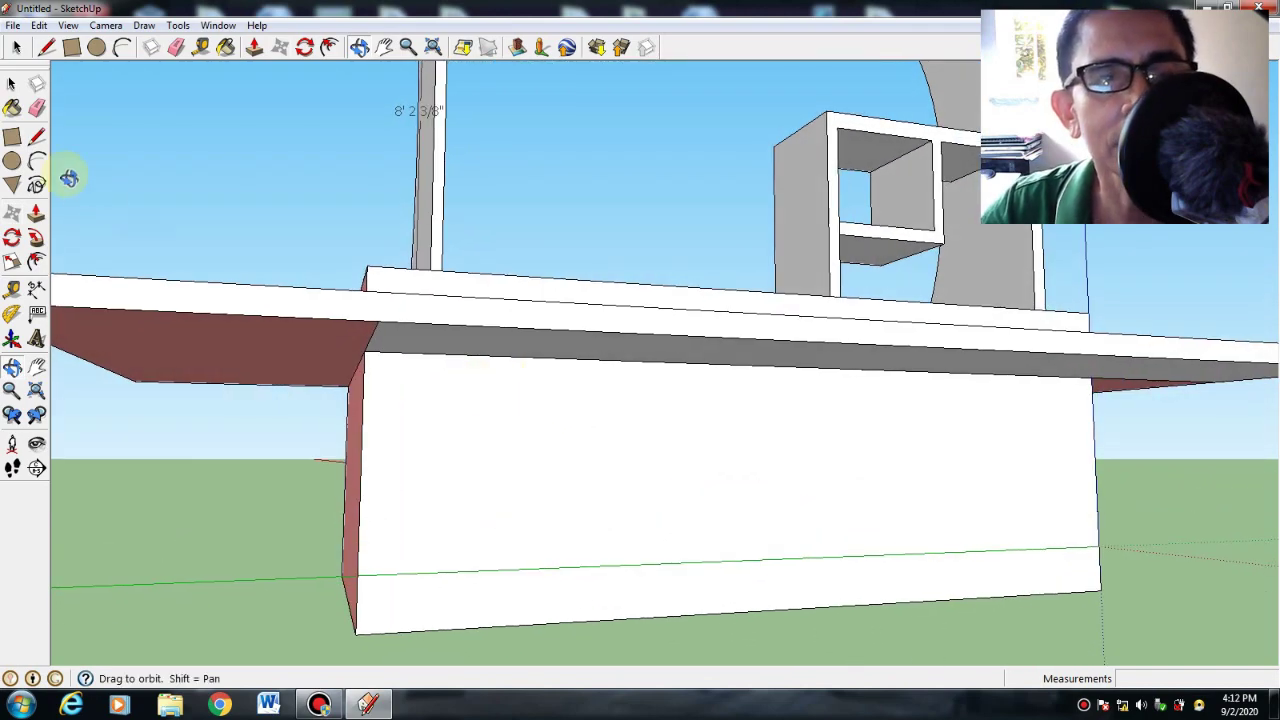
pyautogui.click(14, 140)
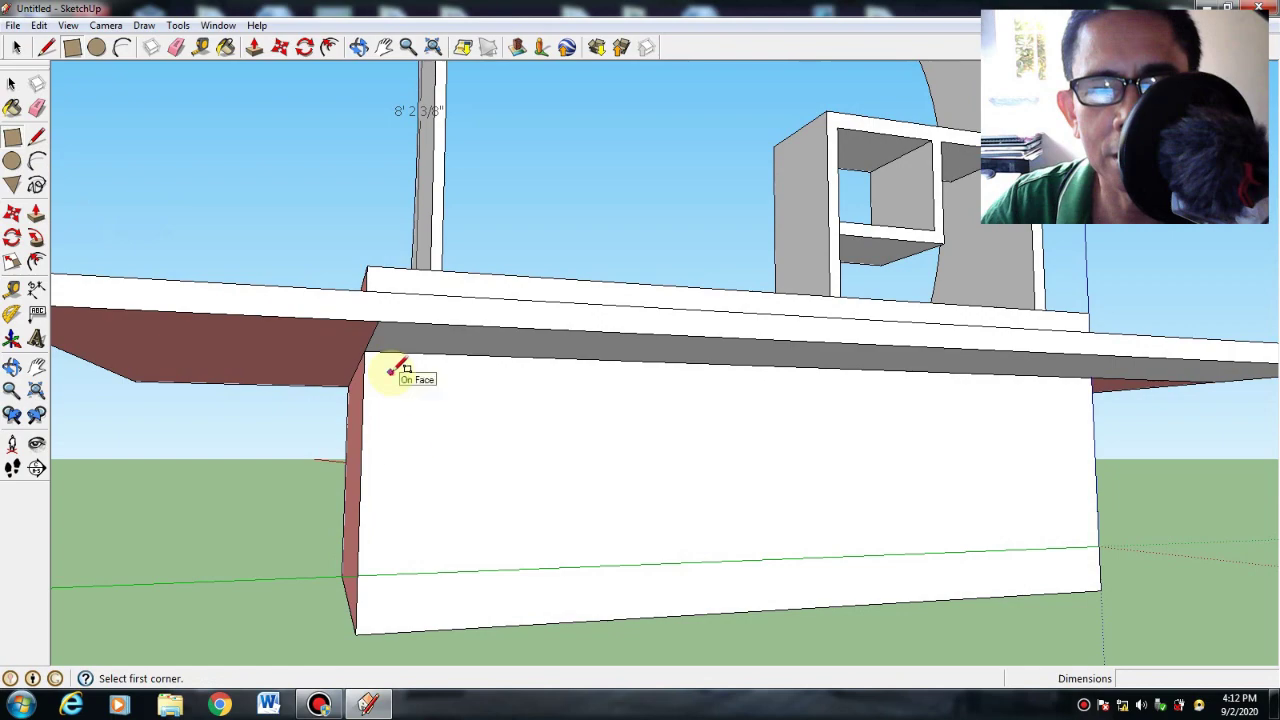
pyautogui.click(391, 372)
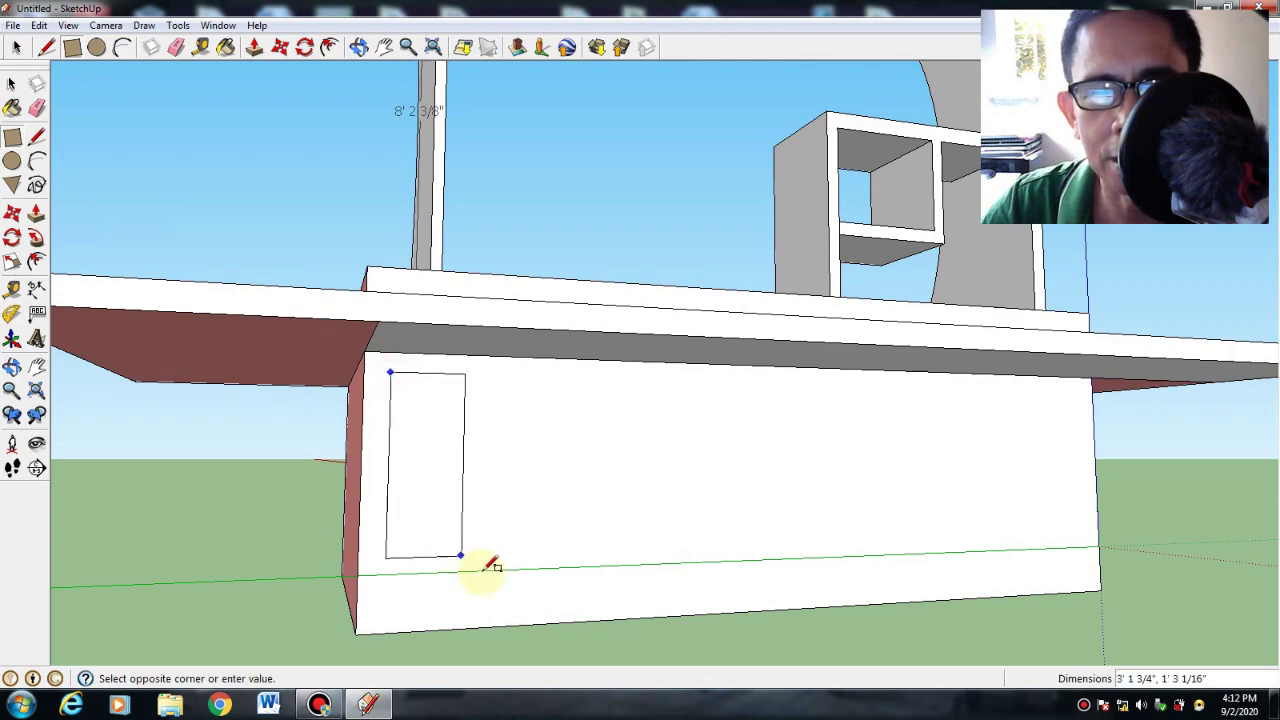
pyautogui.click(630, 602)
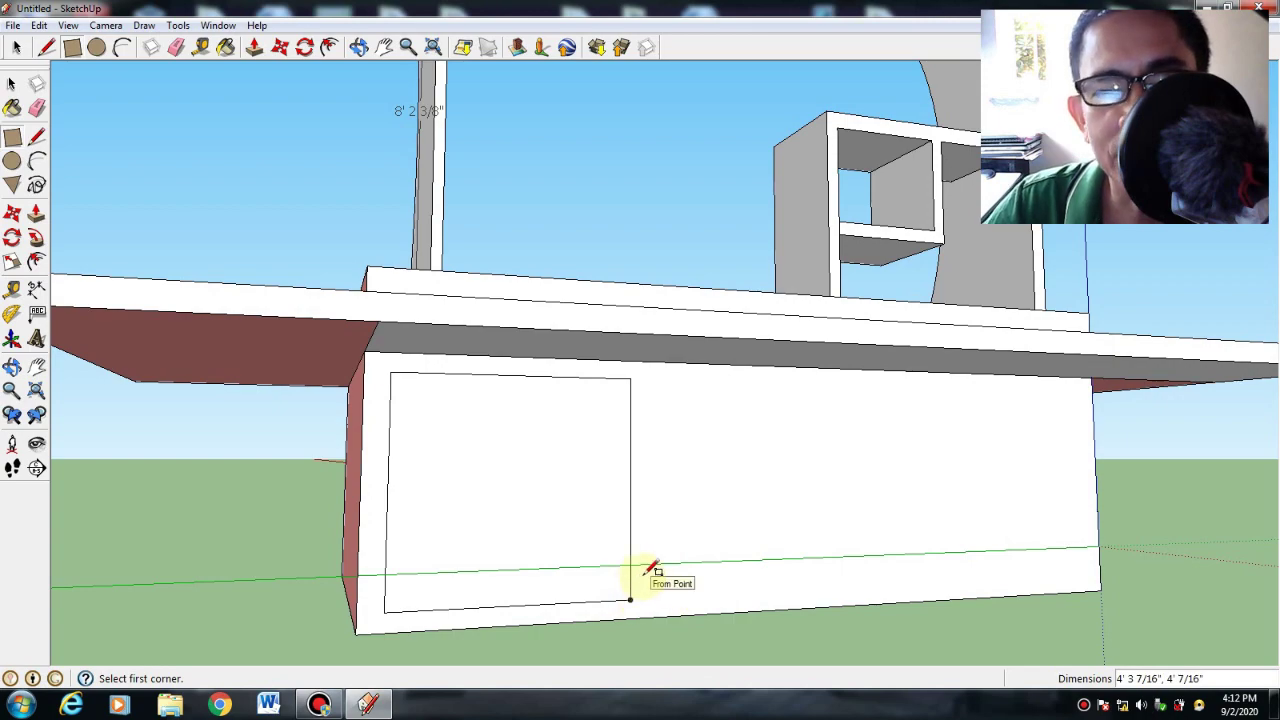
# Import CANDY008 as an image and place it from the rectangle's lower-left corner, scaled to the rectangle's height.
pyautogui.click(13, 26)
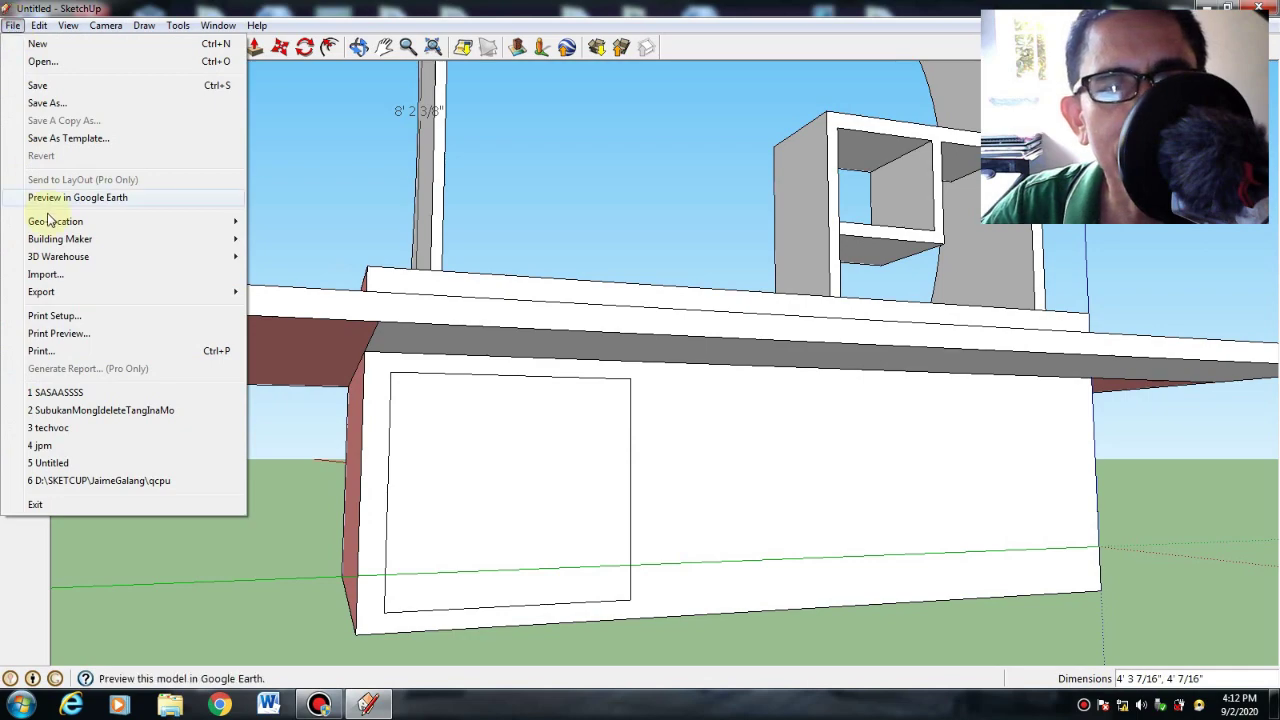
pyautogui.click(55, 276)
pyautogui.click(244, 230)
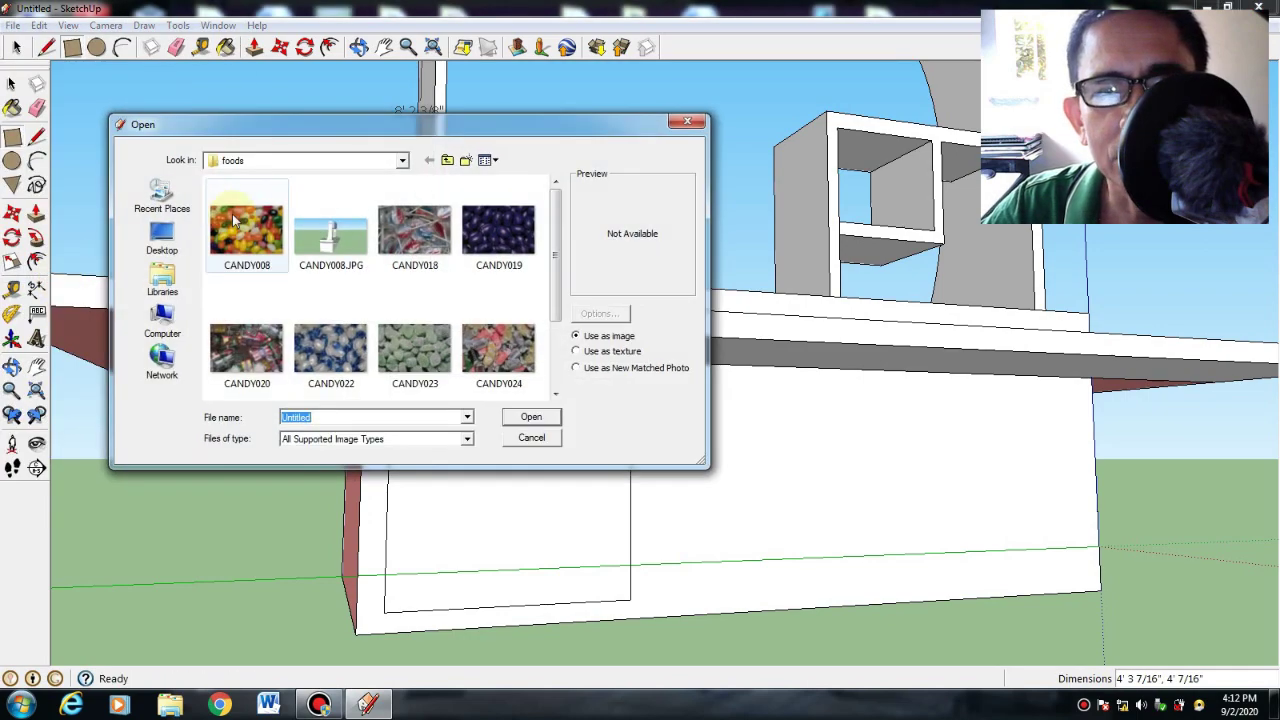
pyautogui.click(531, 419)
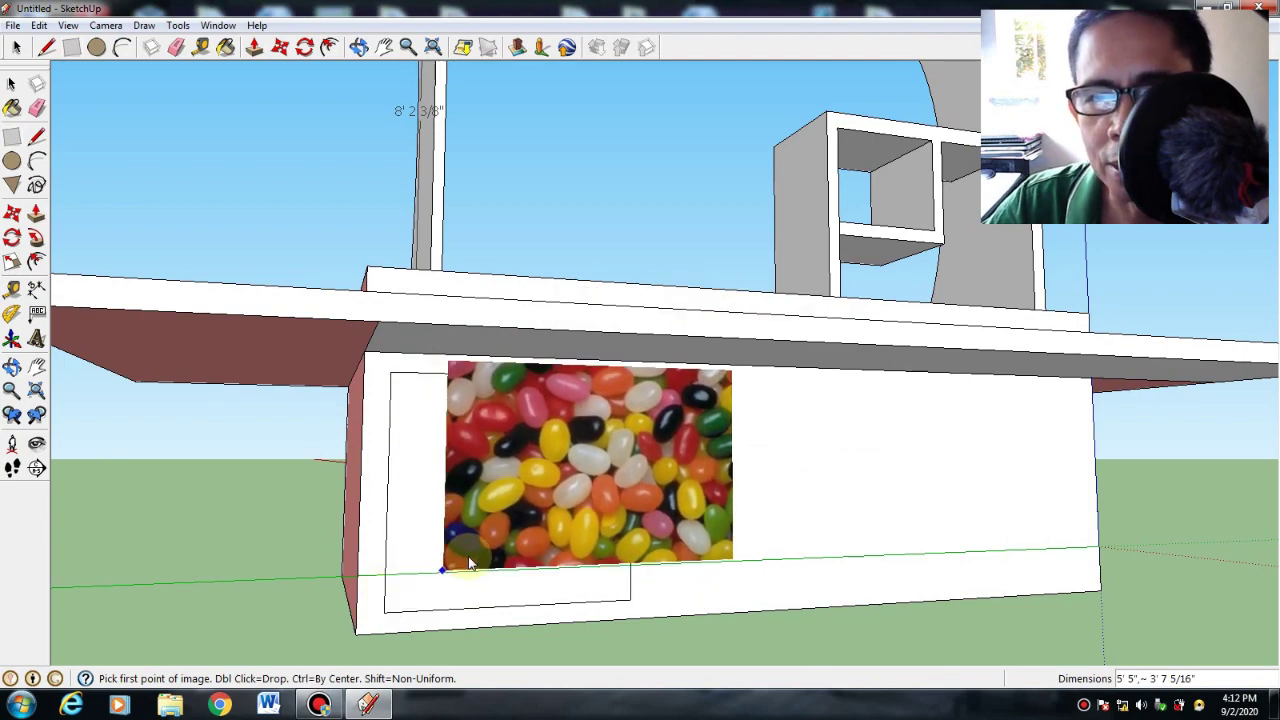
pyautogui.click(386, 613)
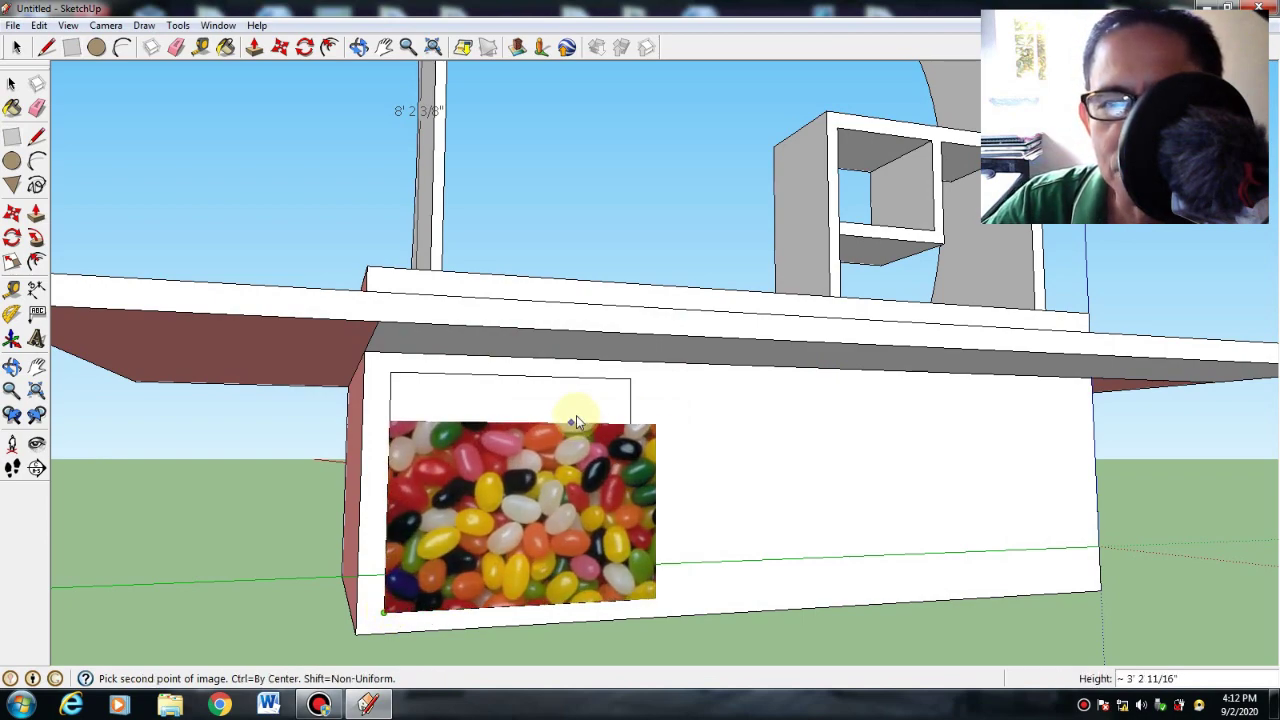
pyautogui.click(597, 384)
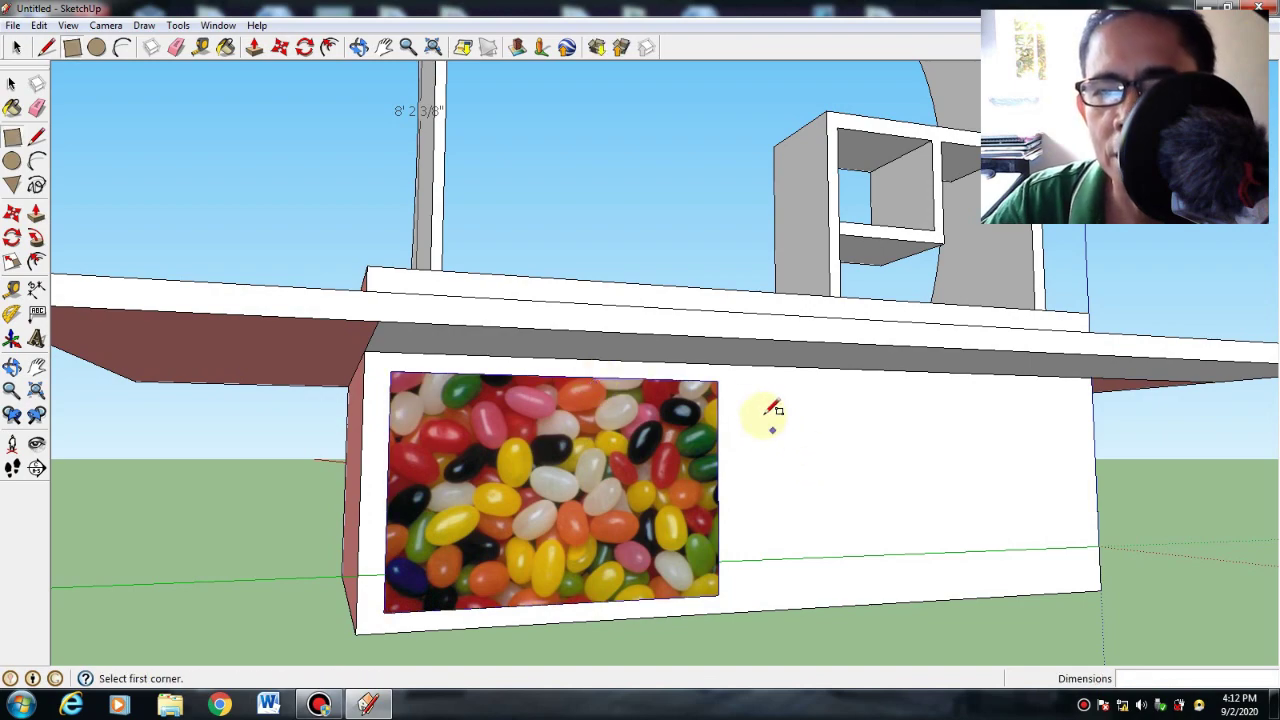
# Draw a rectangle about 6' 8" by 3' 11 11/16" on the counter's back face, just right of the jelly bean image.
pyautogui.click(16, 140)
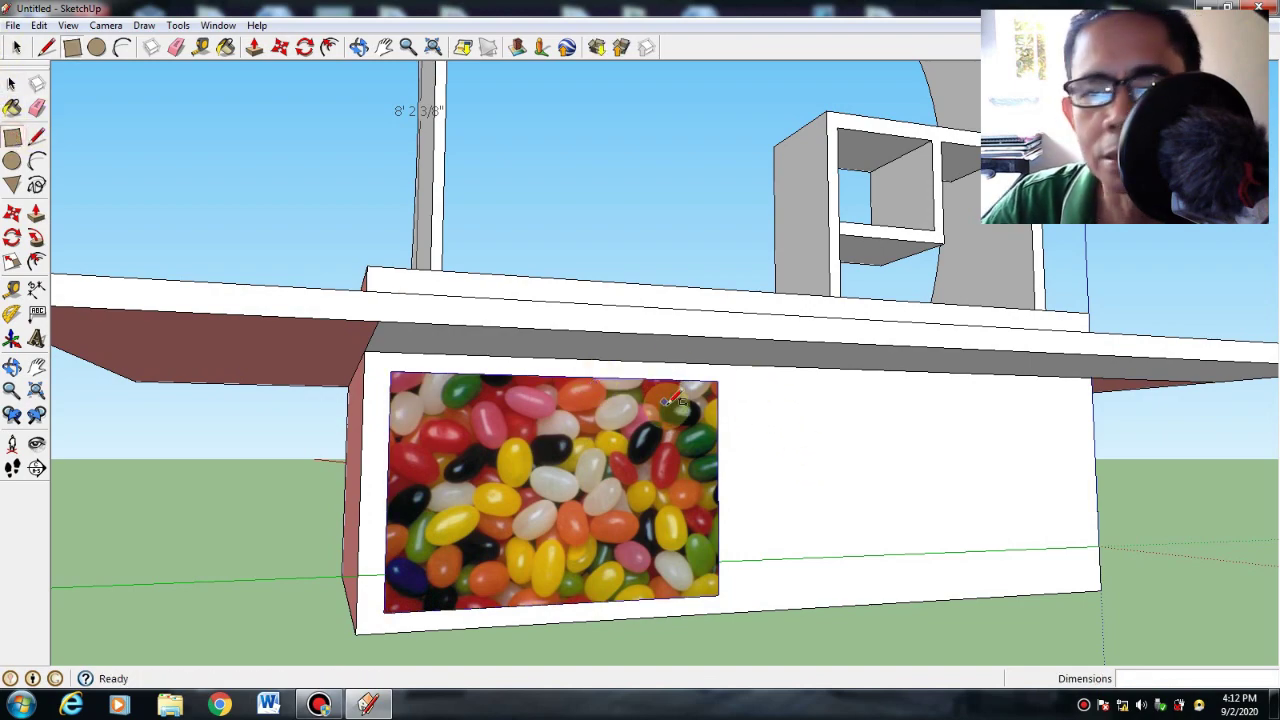
pyautogui.click(738, 385)
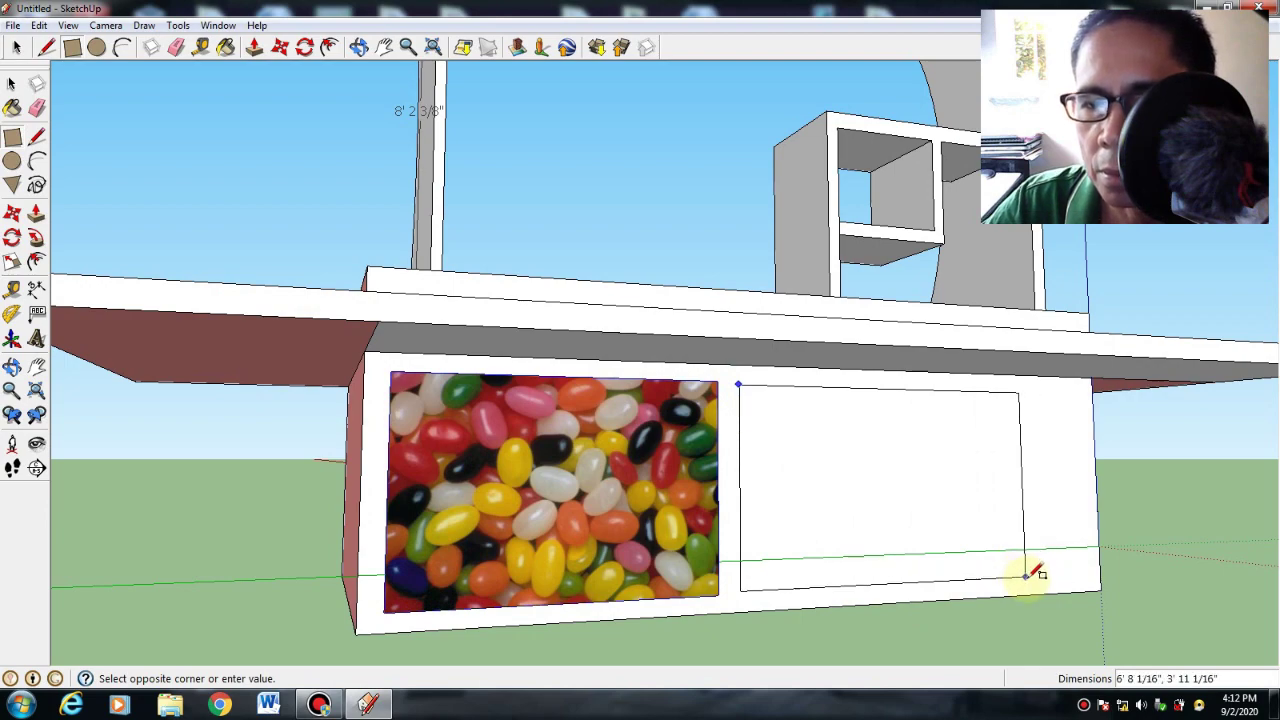
pyautogui.click(1025, 590)
# Import CANDY024 as an image and place it from the second rectangle's lower-left corner, scaled to cover most of the rectangle.
pyautogui.click(13, 25)
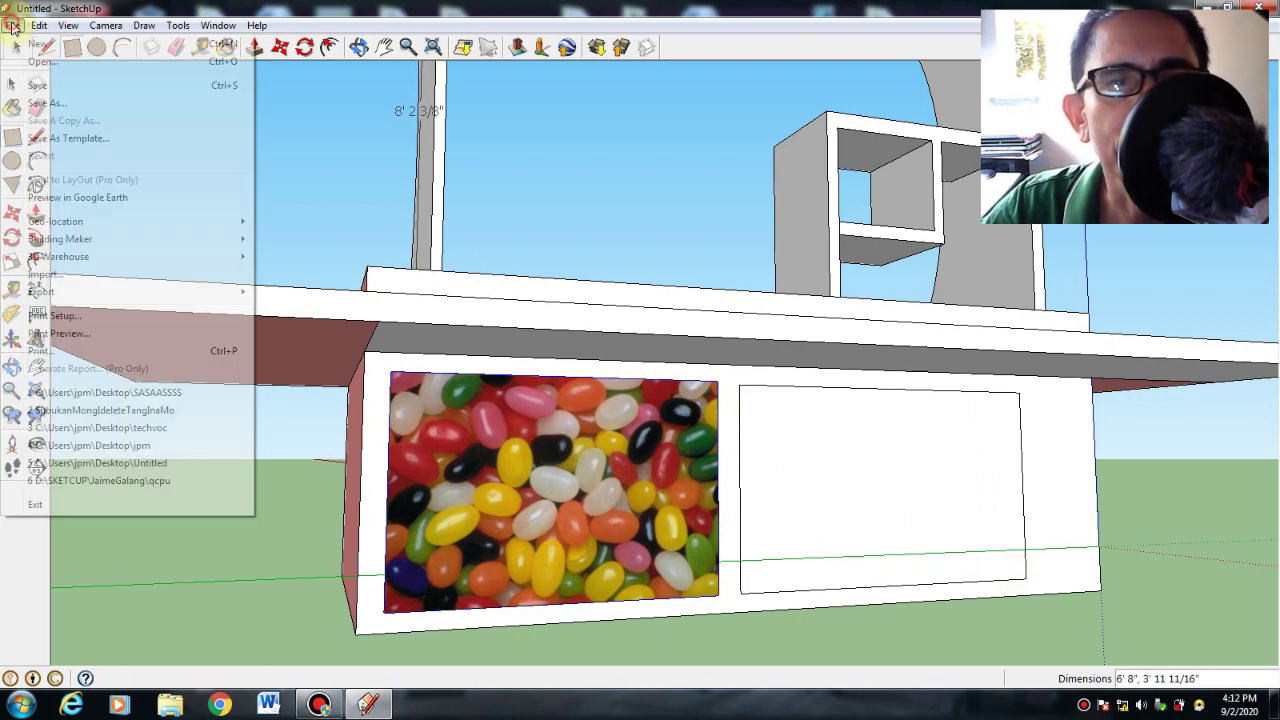
pyautogui.click(58, 285)
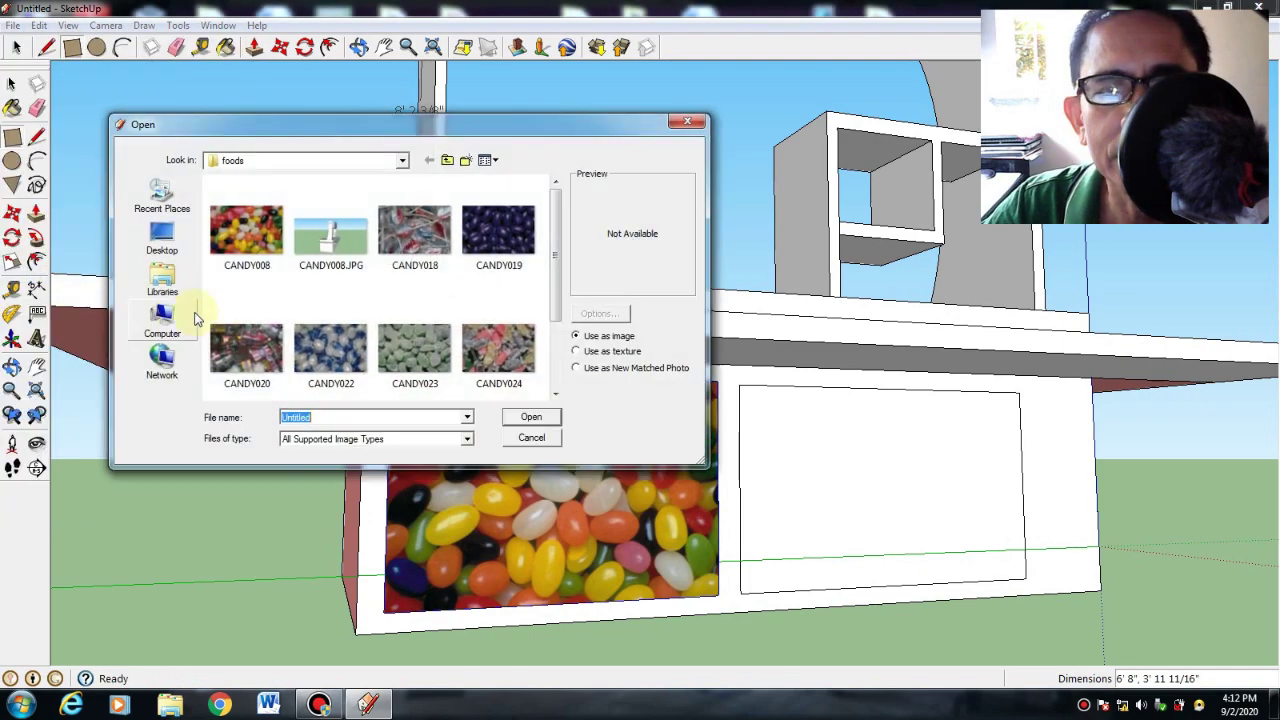
pyautogui.click(490, 366)
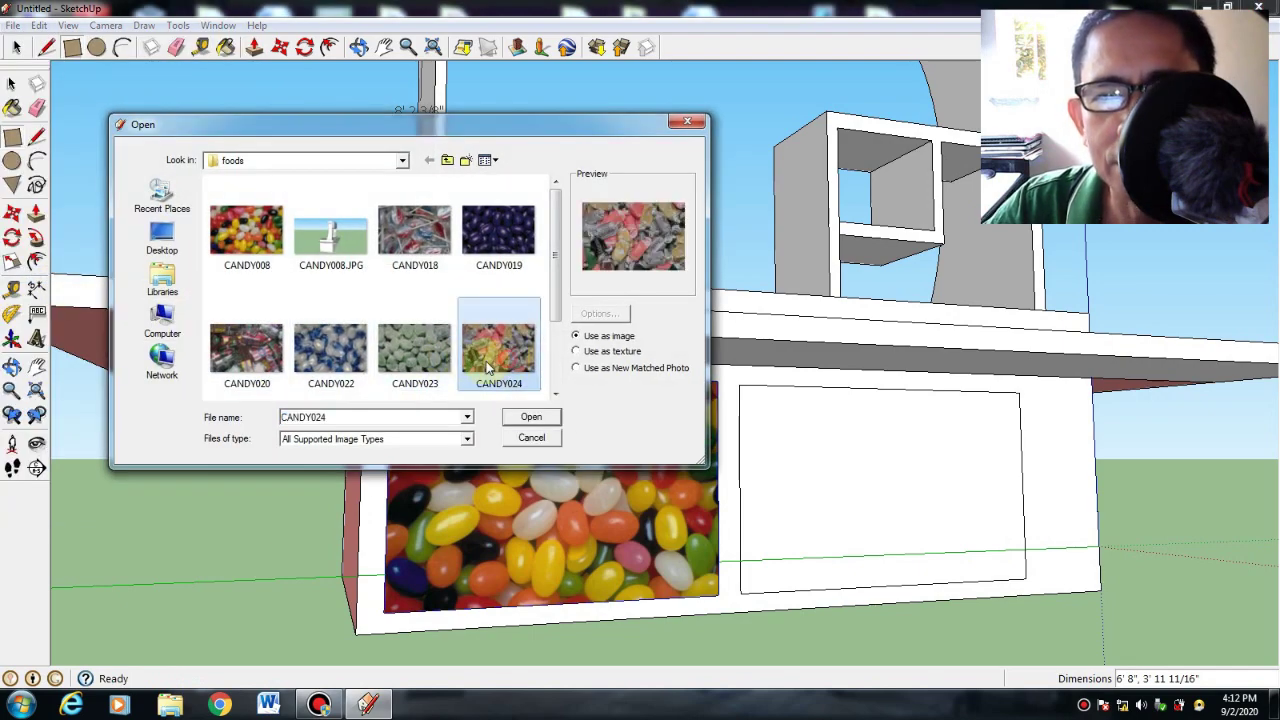
pyautogui.click(531, 416)
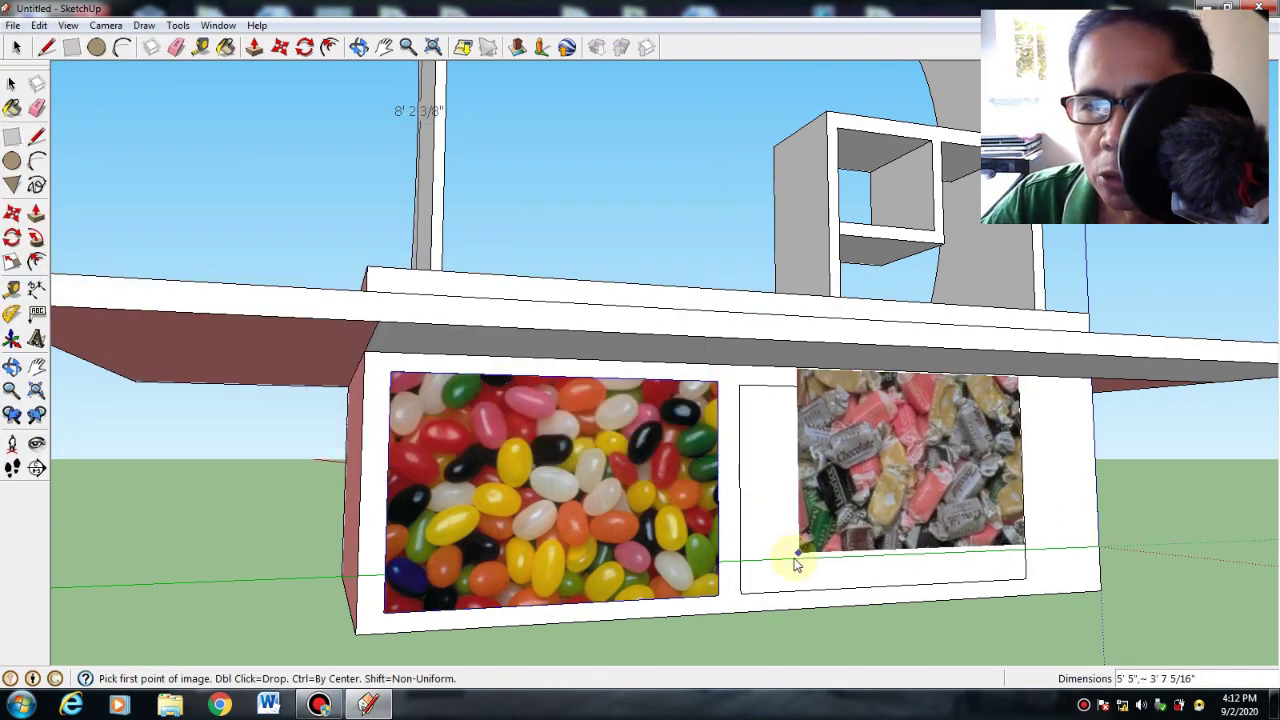
pyautogui.click(741, 595)
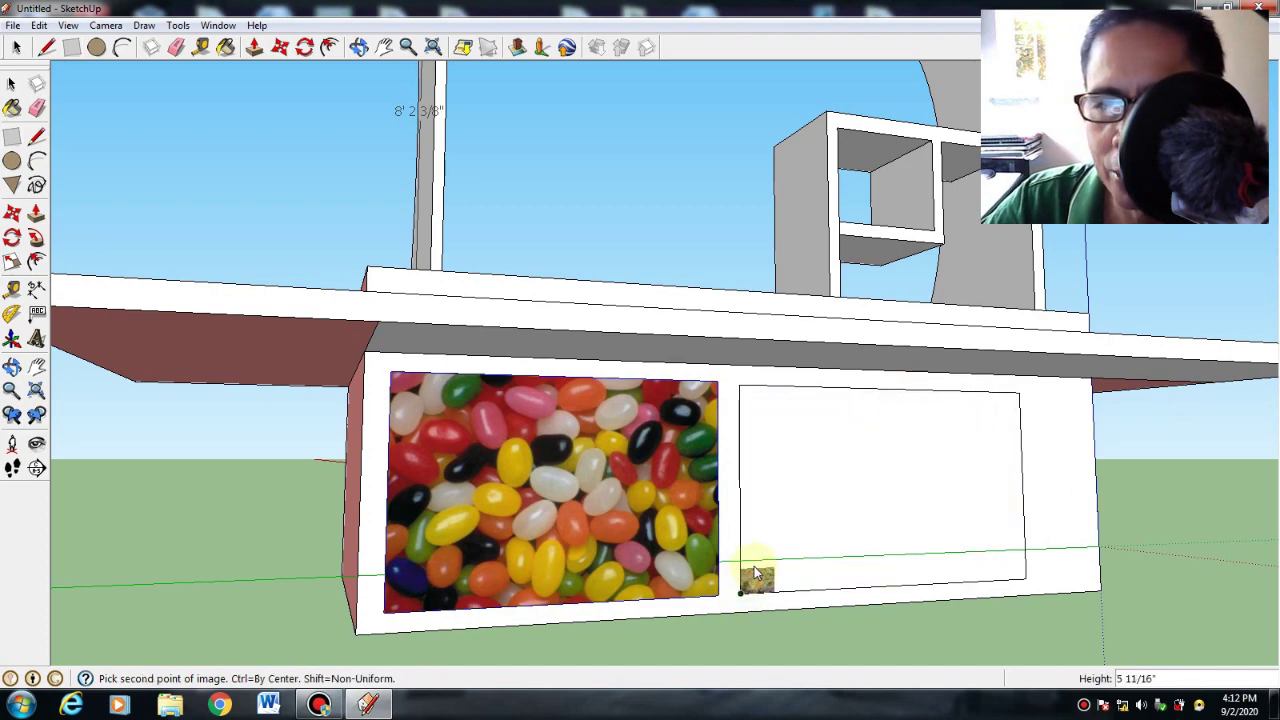
pyautogui.click(1006, 430)
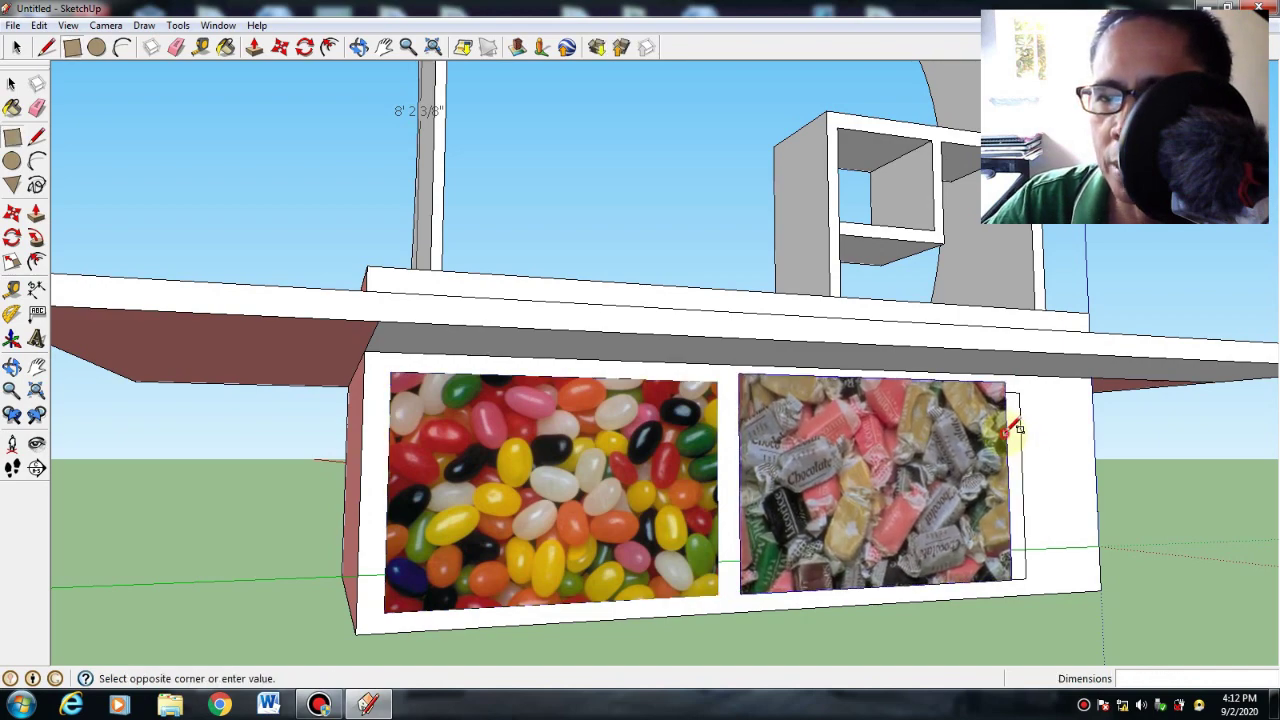
# Paint the top of the ledge's unpainted back section and the overhead box's sign face with Color_A04.
pyautogui.scroll(-2, 224, 300)
pyautogui.scroll(-2, 230, 305)
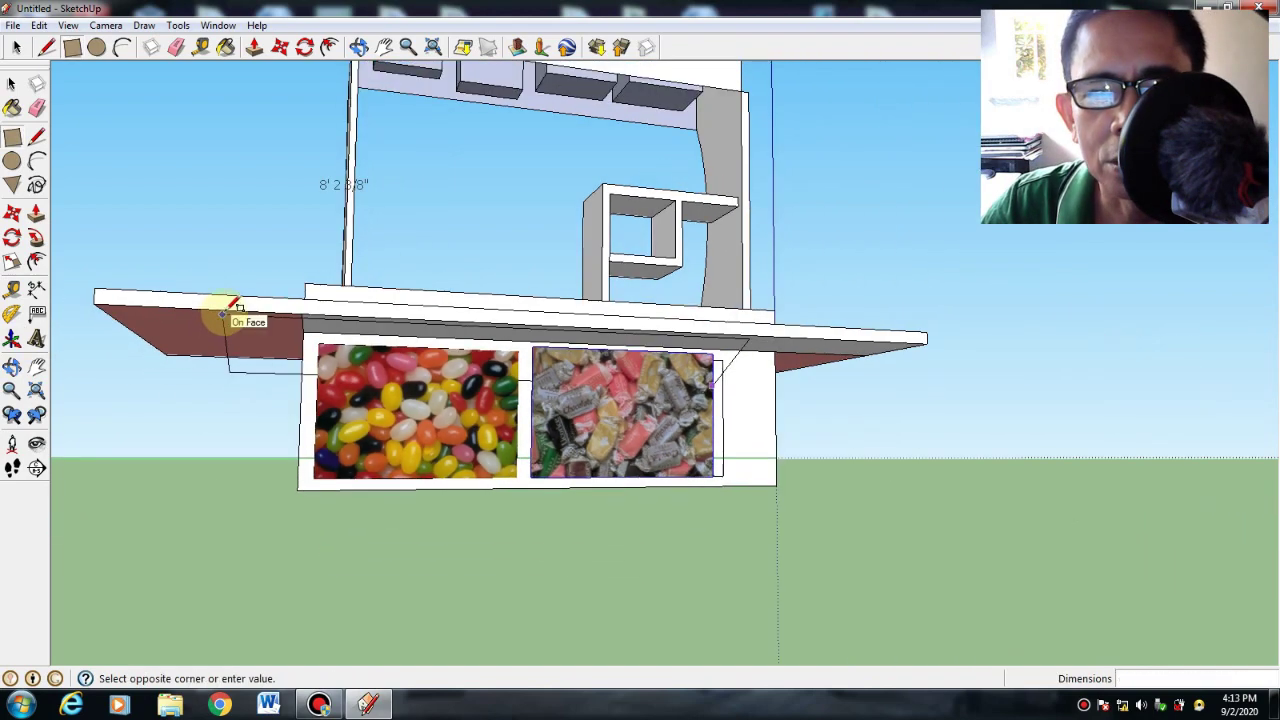
pyautogui.click(12, 366)
pyautogui.moveTo(110, 347); pyautogui.dragTo(466, 431)
pyautogui.click(11, 108)
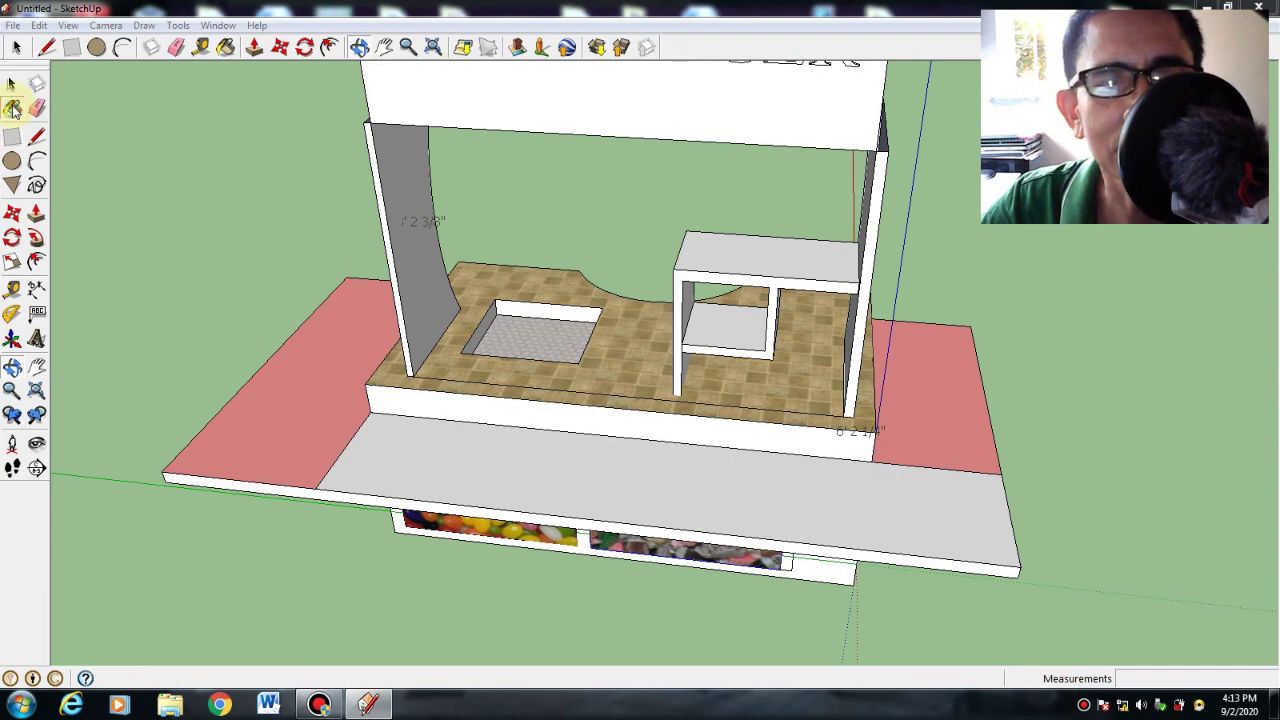
pyautogui.click(543, 480)
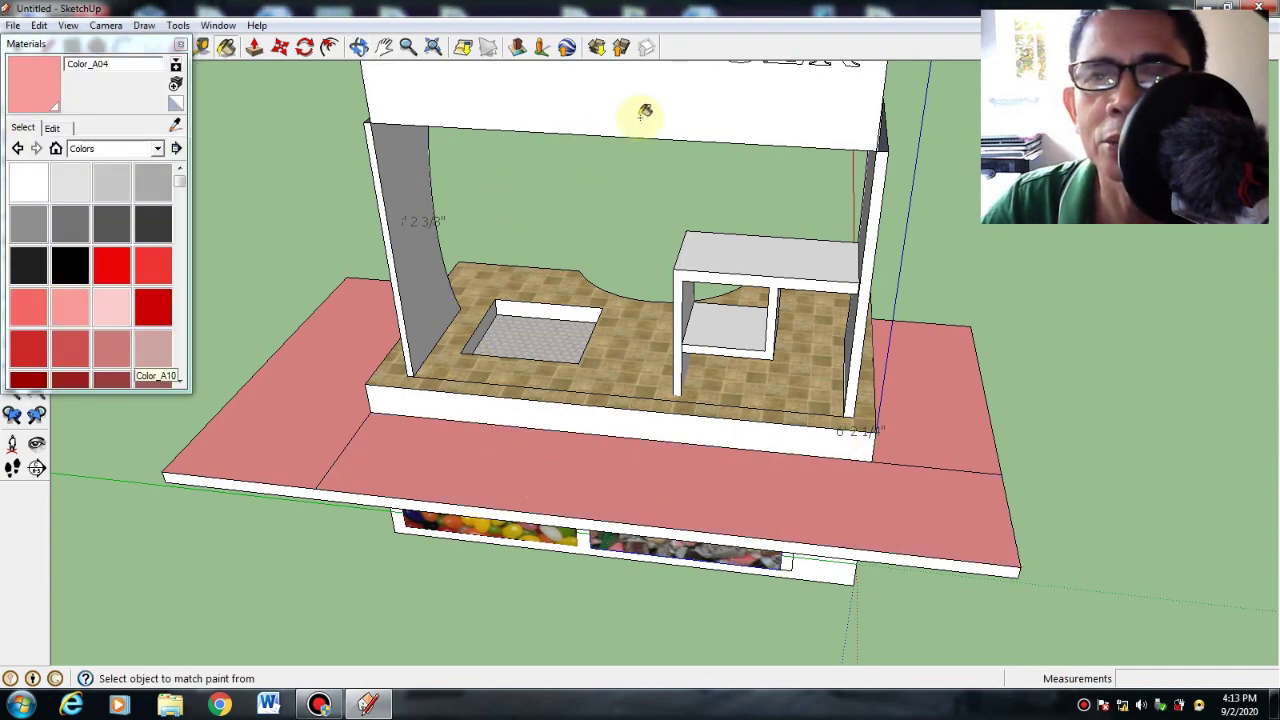
pyautogui.click(780, 103)
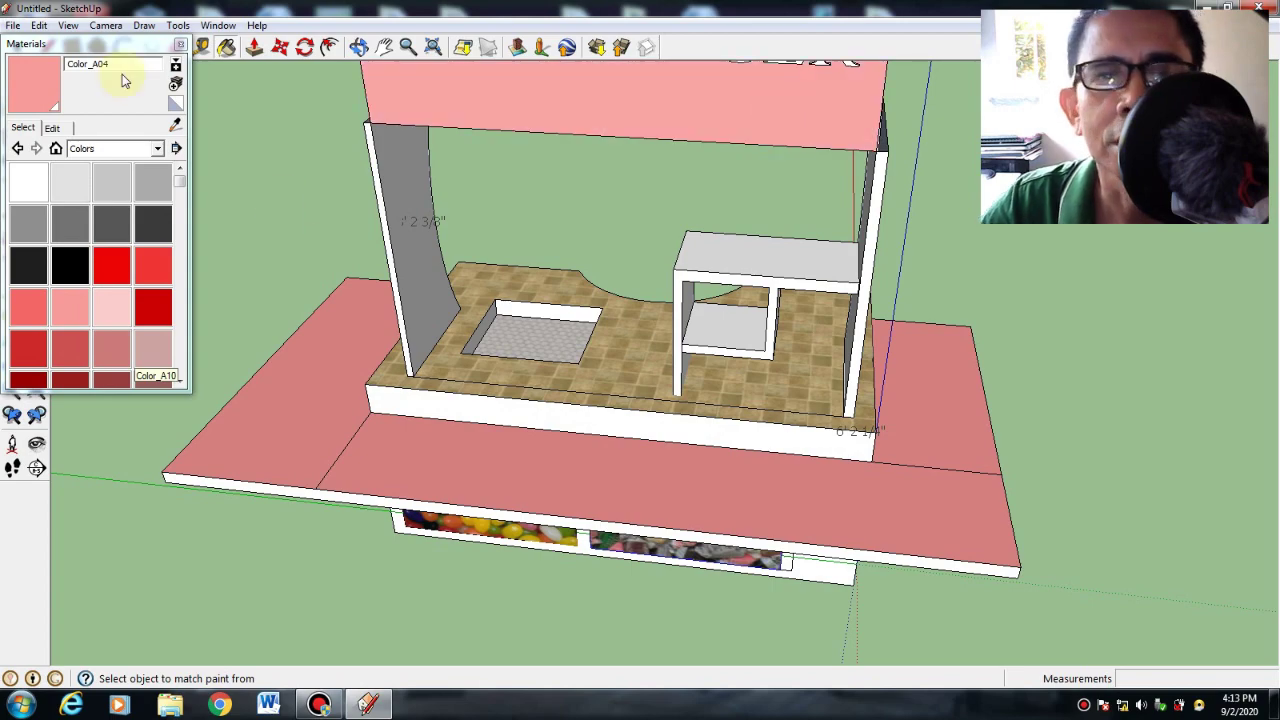
pyautogui.click(180, 44)
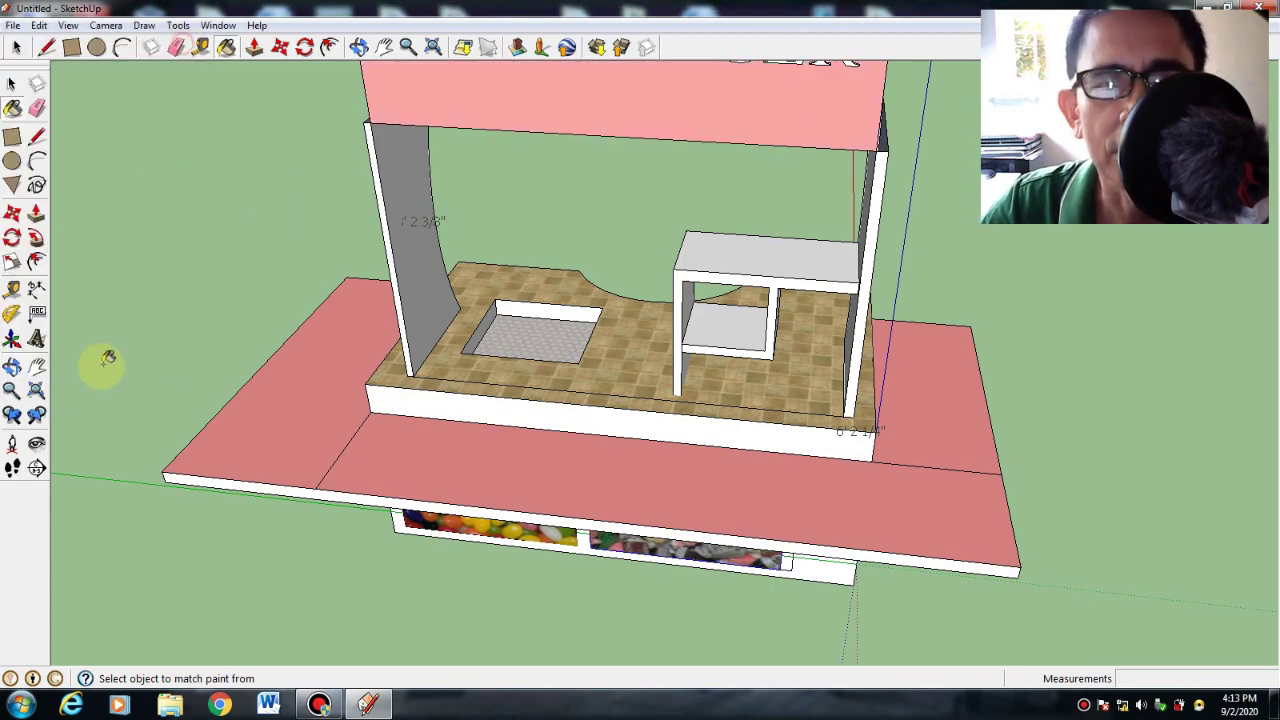
# Place a Picnic Table component from the Components Sampler on the ground to the right of the stall's front.
pyautogui.click(12, 370)
pyautogui.moveTo(160, 431); pyautogui.dragTo(106, 486)
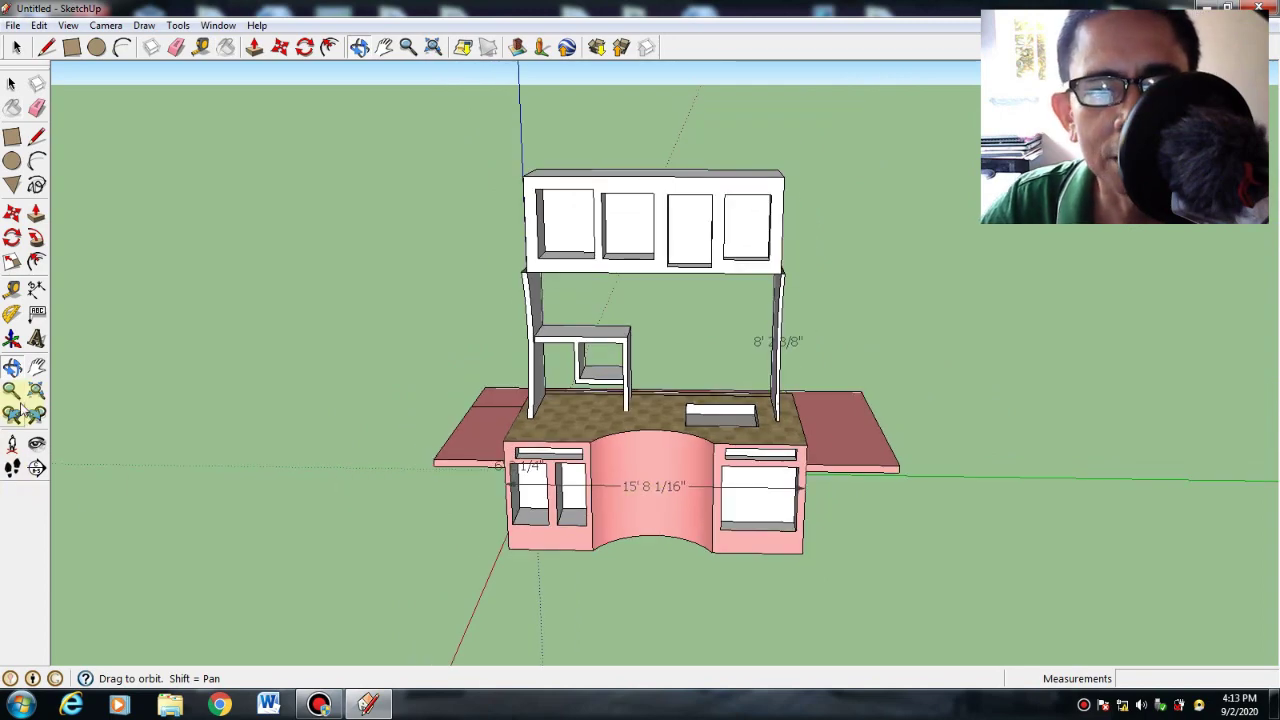
pyautogui.click(36, 367)
pyautogui.moveTo(600, 438); pyautogui.dragTo(471, 434)
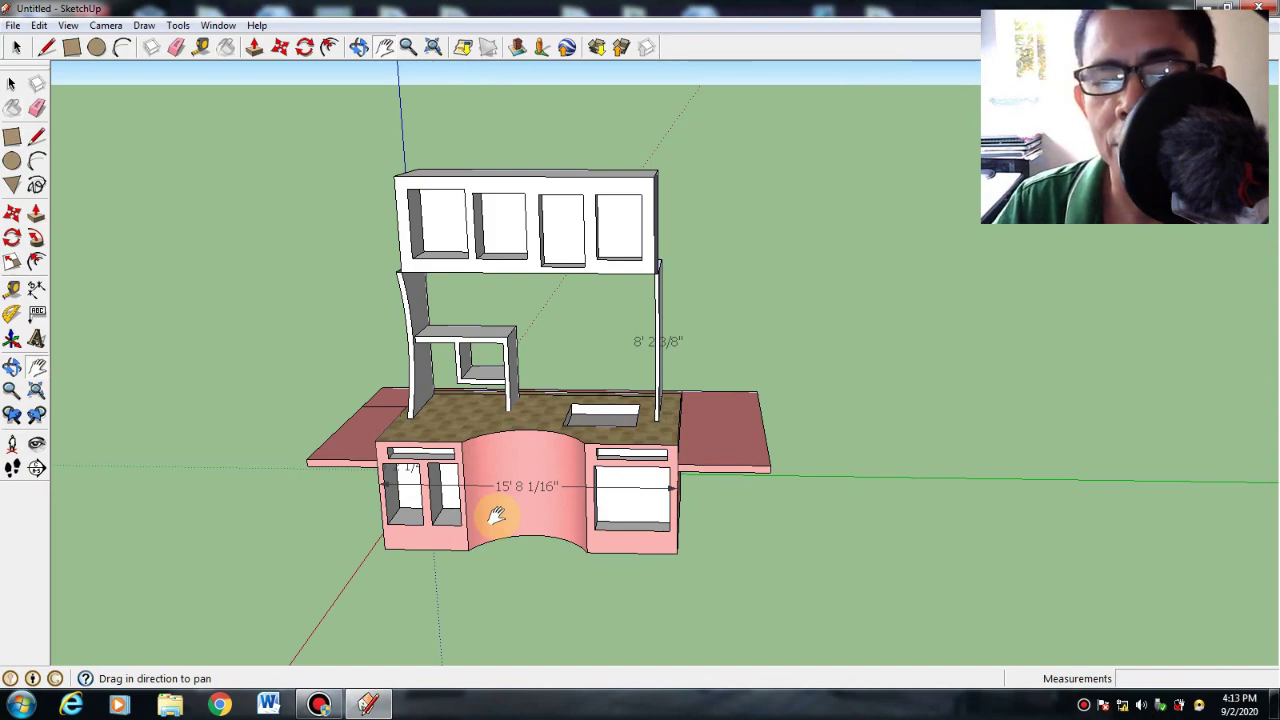
pyautogui.click(11, 367)
pyautogui.moveTo(531, 463); pyautogui.dragTo(743, 591)
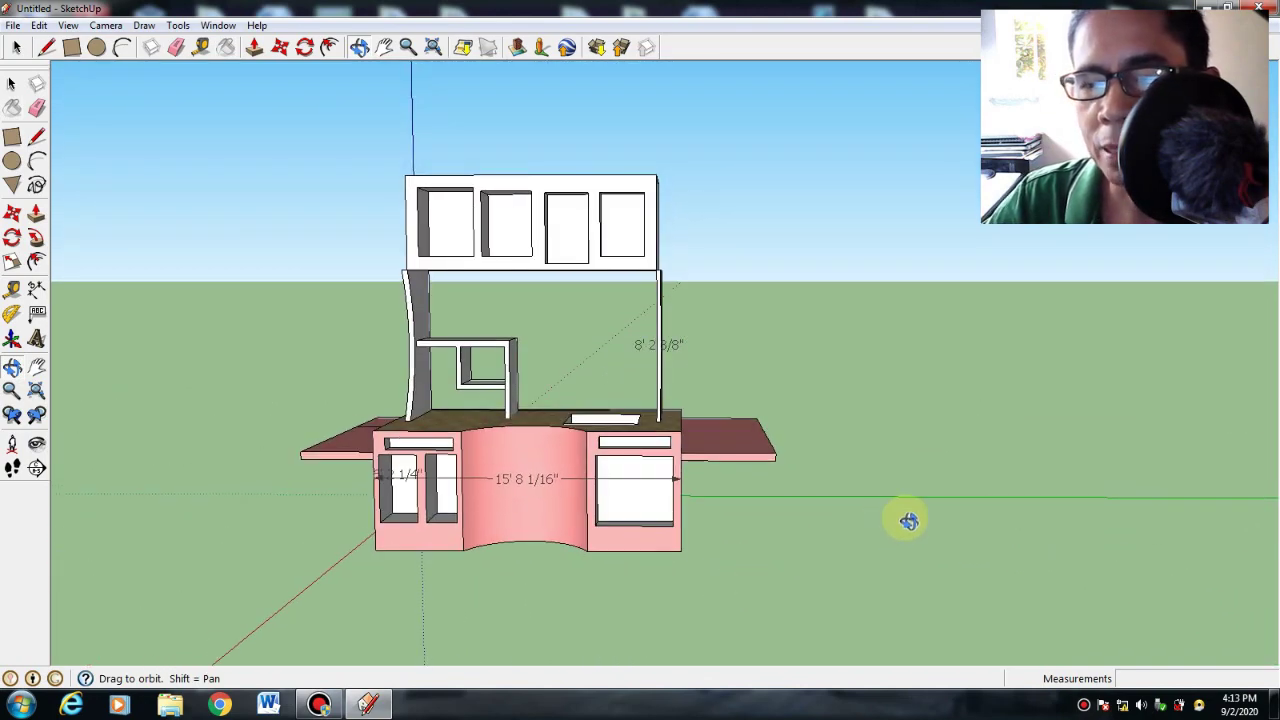
pyautogui.moveTo(908, 518); pyautogui.dragTo(871, 506)
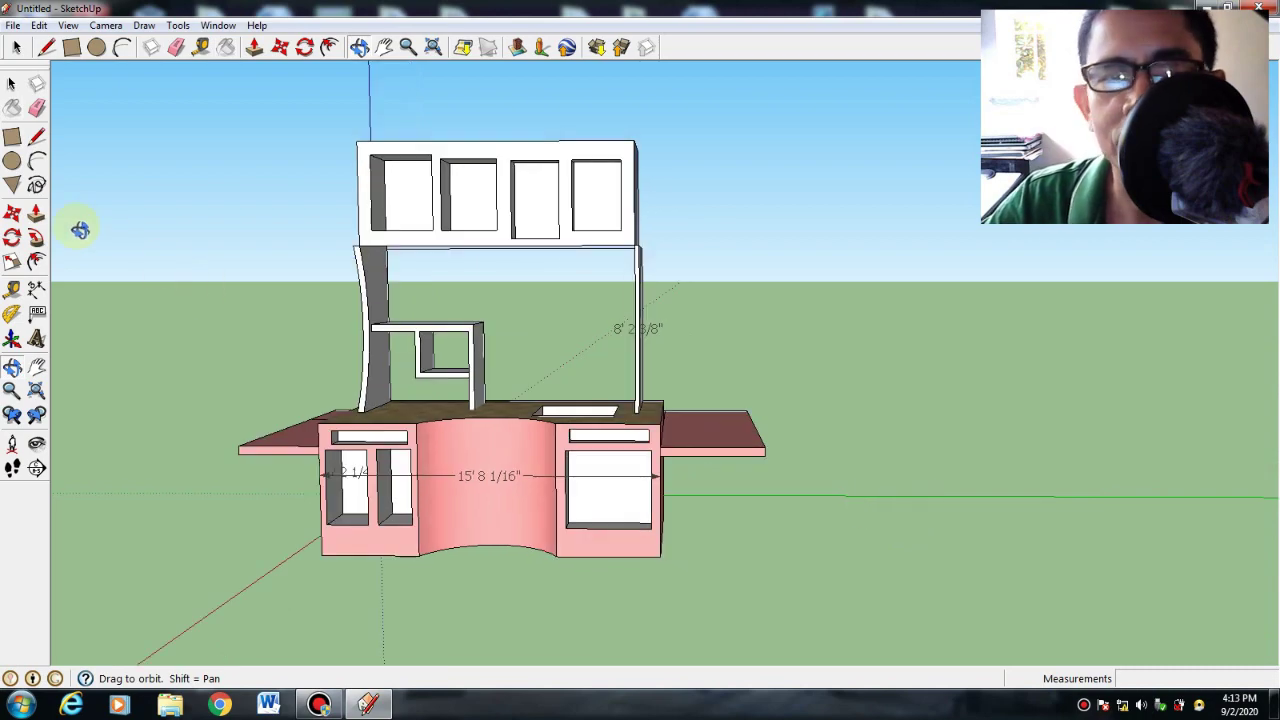
pyautogui.click(210, 27)
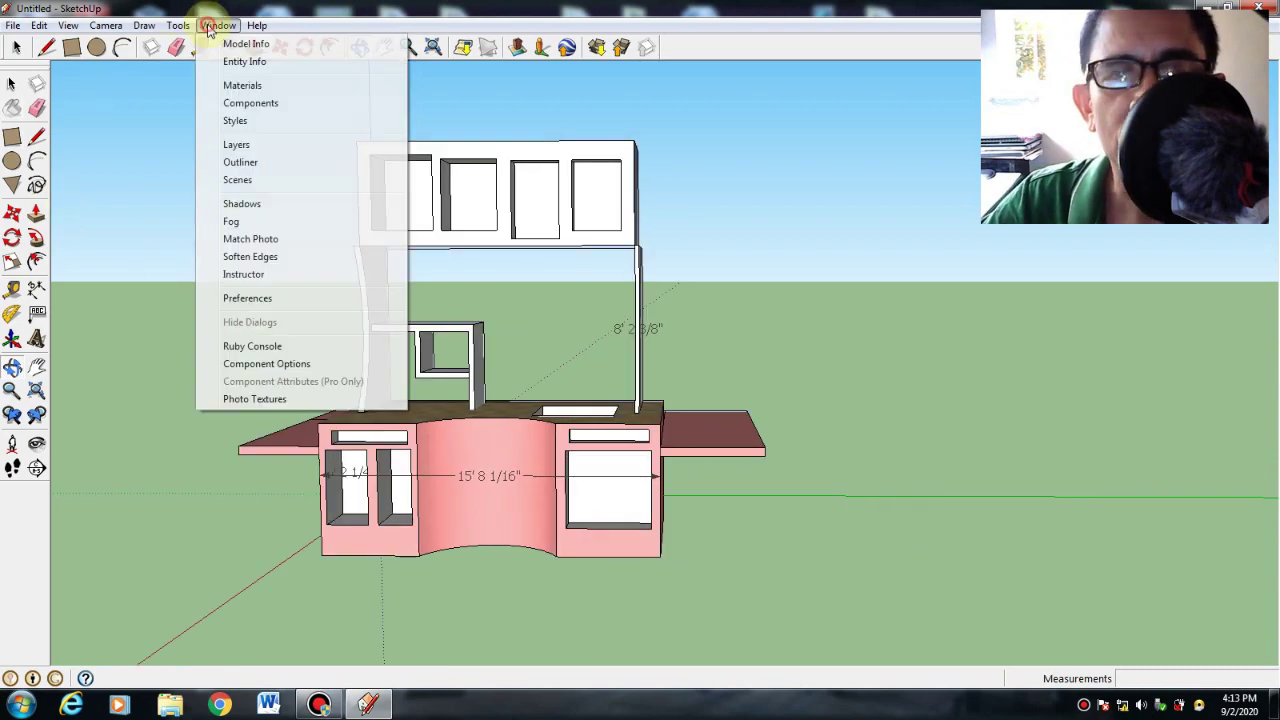
pyautogui.click(249, 103)
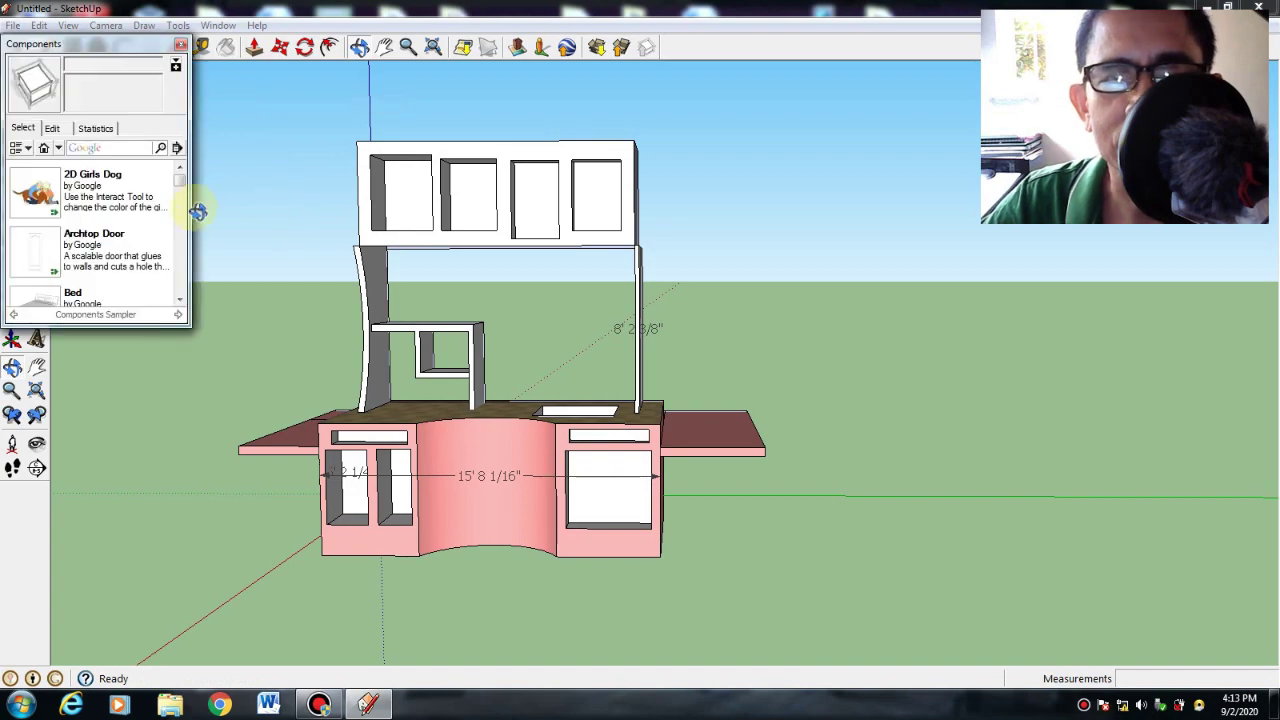
pyautogui.moveTo(183, 187); pyautogui.dragTo(174, 238)
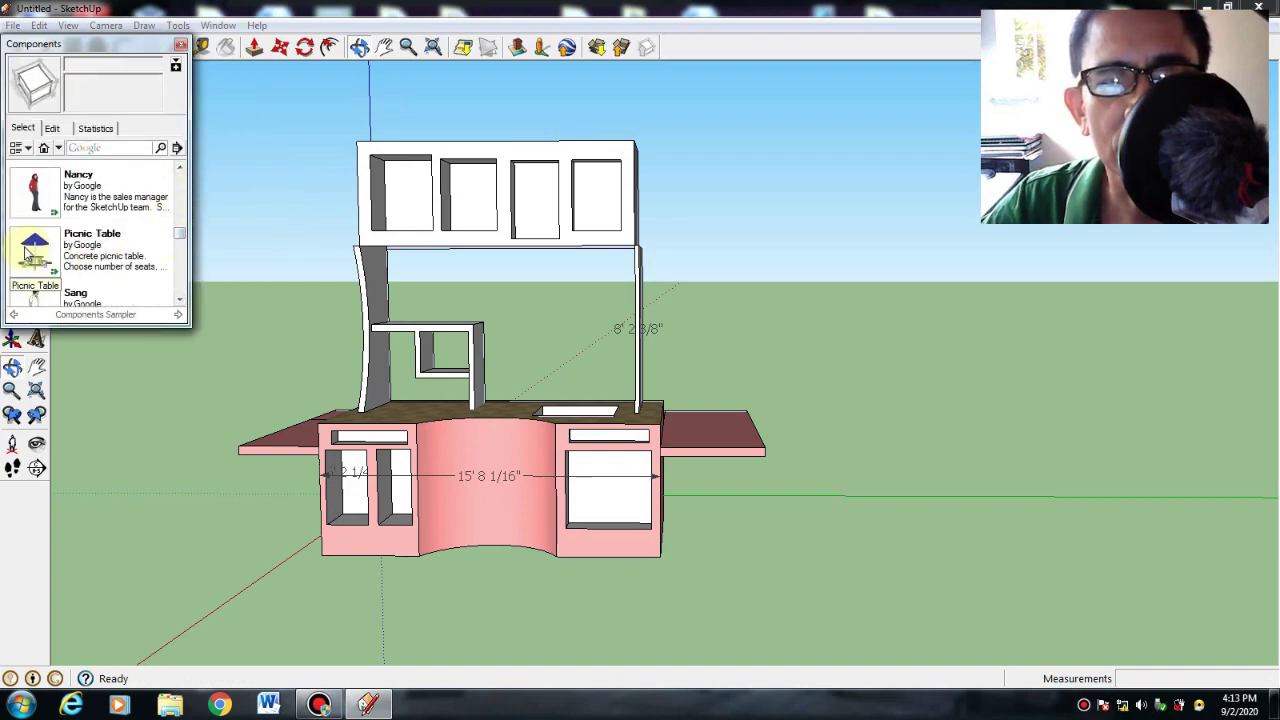
pyautogui.click(27, 253)
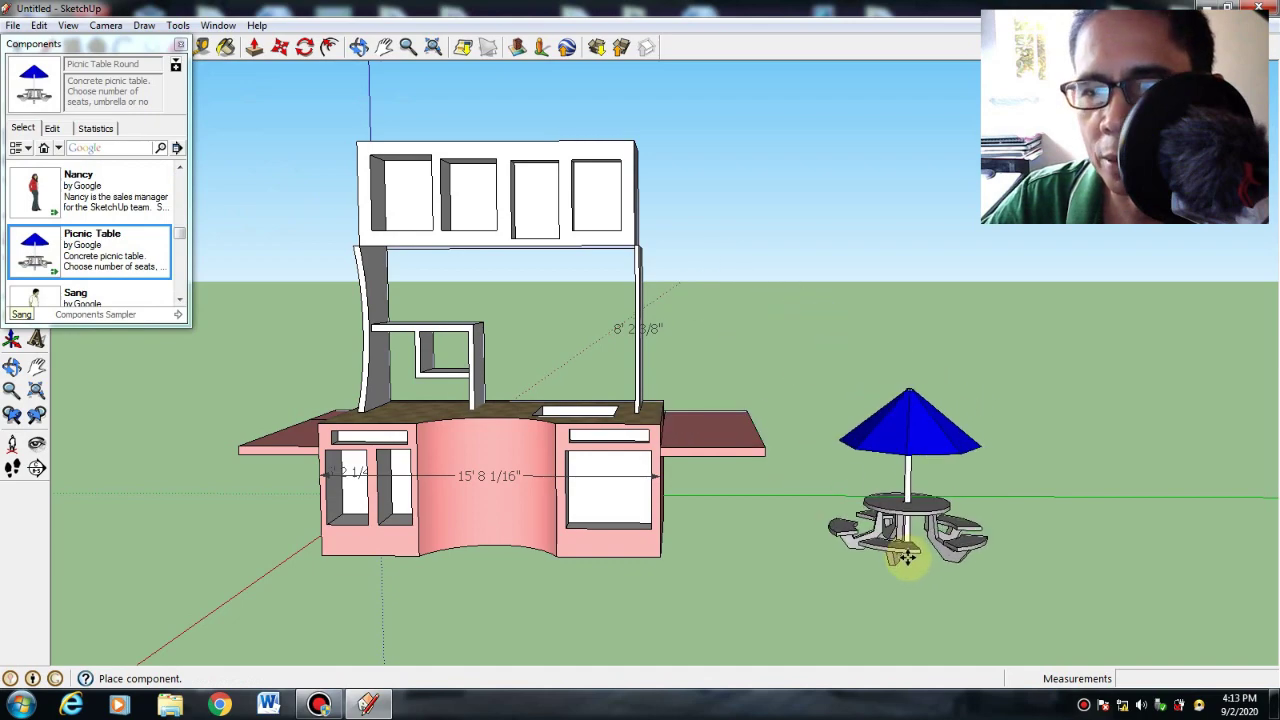
pyautogui.click(903, 559)
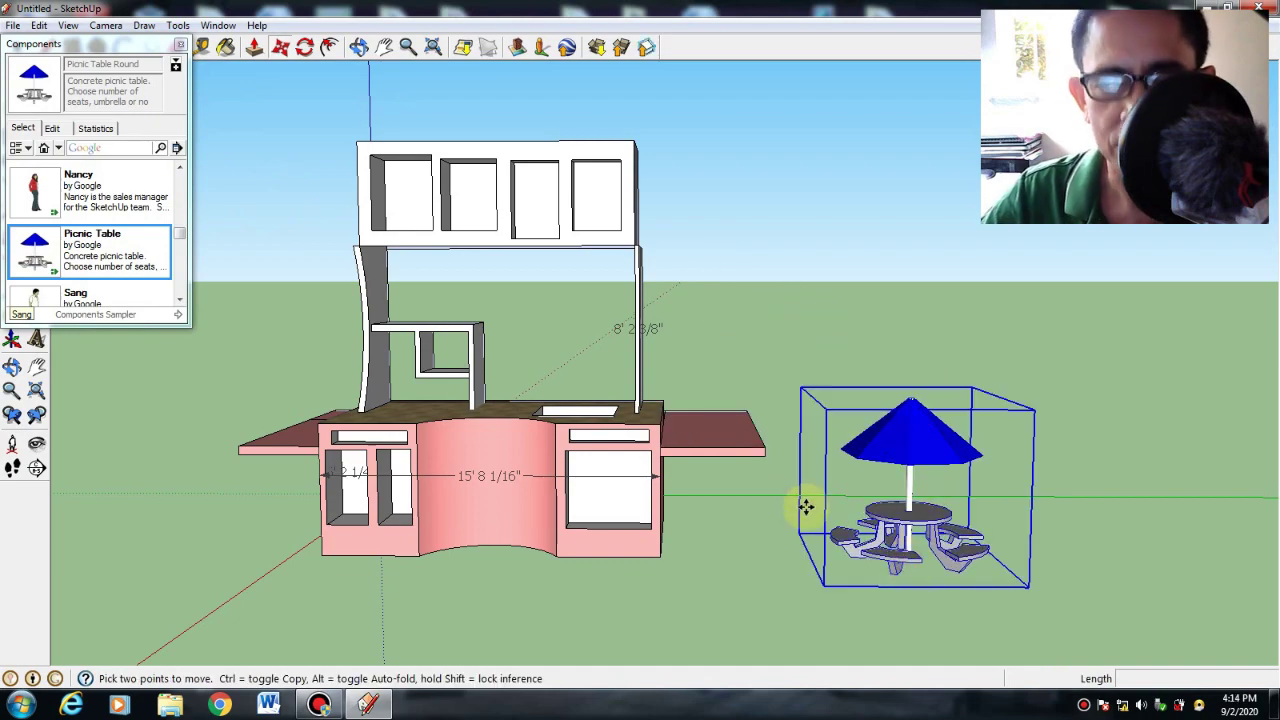
# Place a second Picnic Table component on the ground to the left of the stall and close the component browser.
pyautogui.click(52, 268)
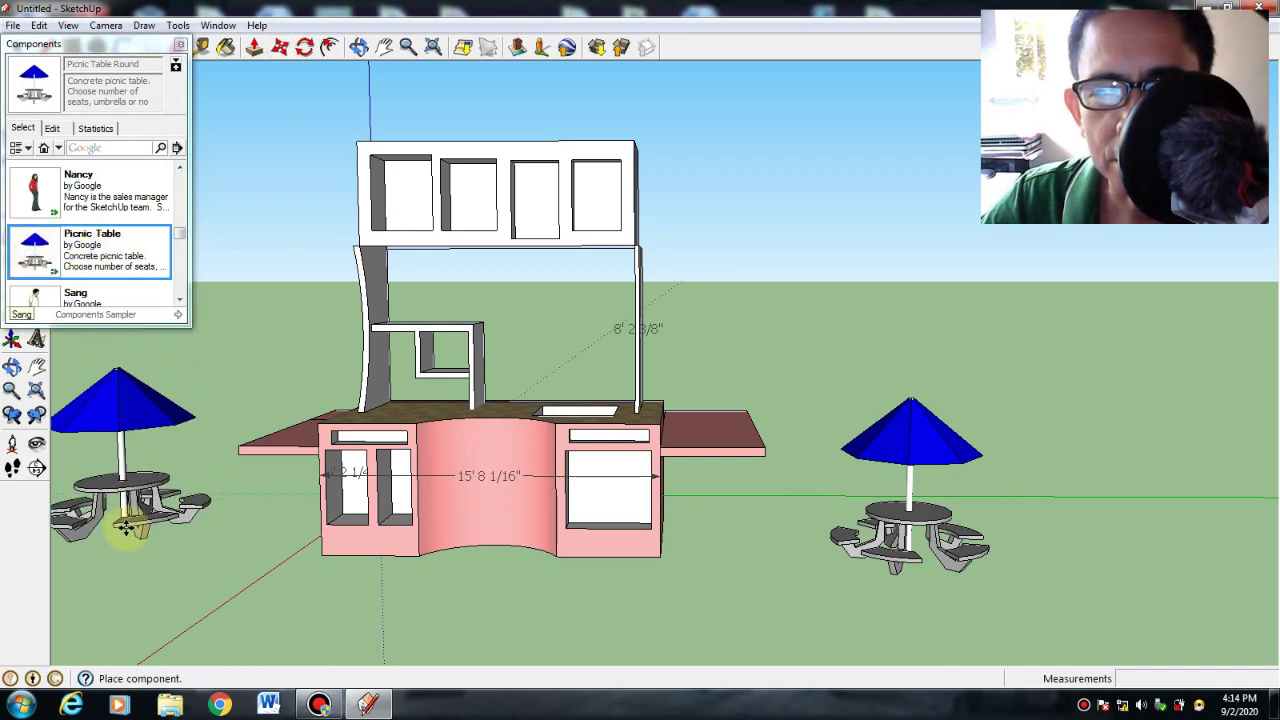
pyautogui.click(127, 522)
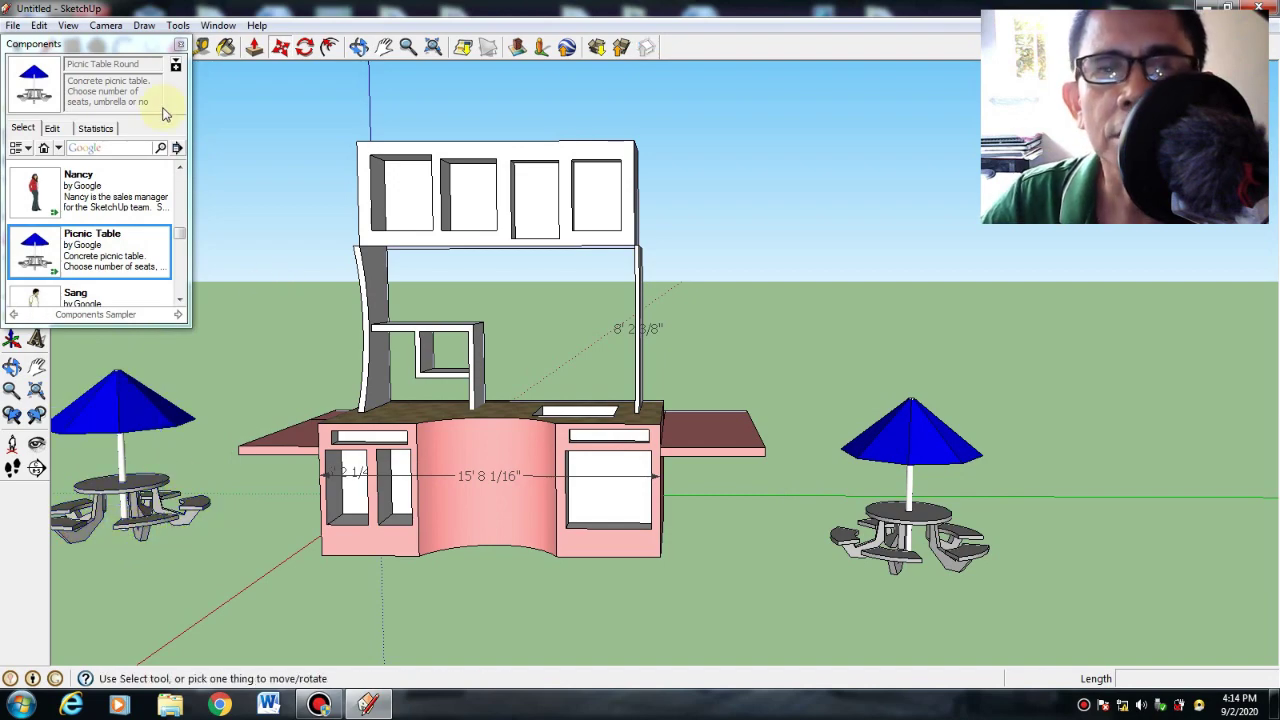
pyautogui.click(180, 45)
pyautogui.scroll(-5, 400, 337)
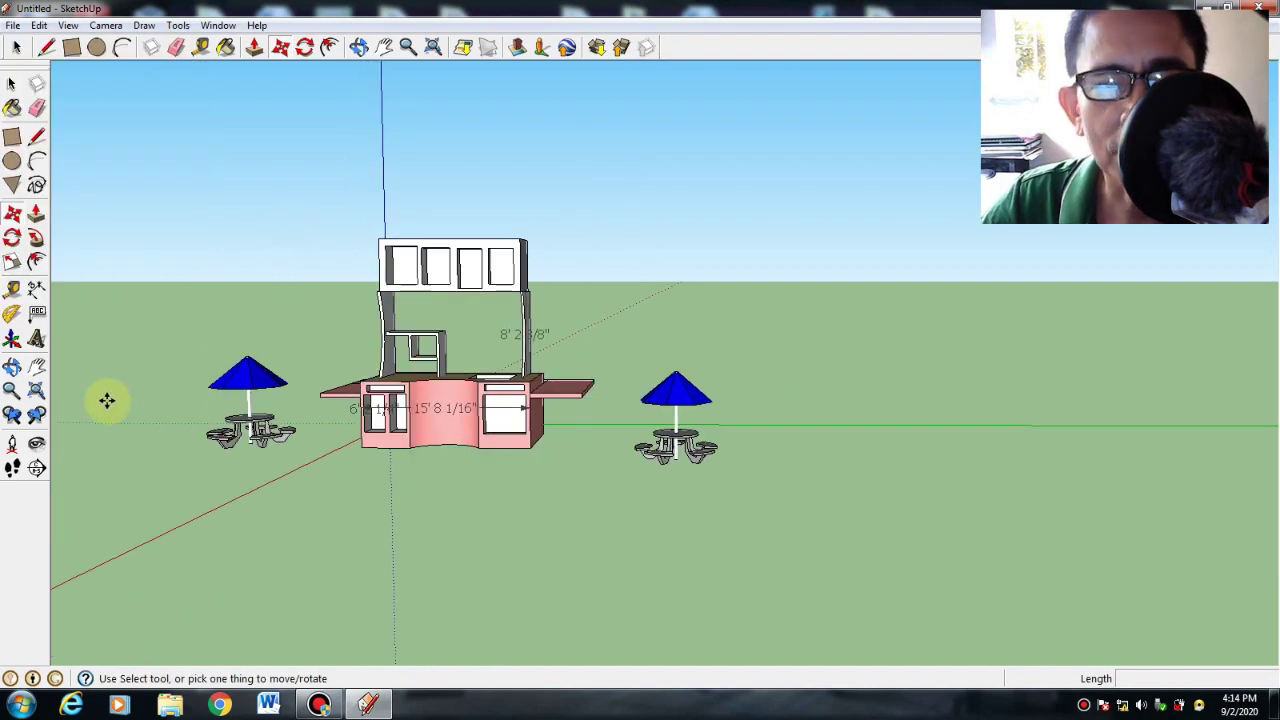
# Examine the stall and both picnic tables from the front and from an angled view.
pyautogui.click(36, 367)
pyautogui.moveTo(255, 380); pyautogui.dragTo(438, 384)
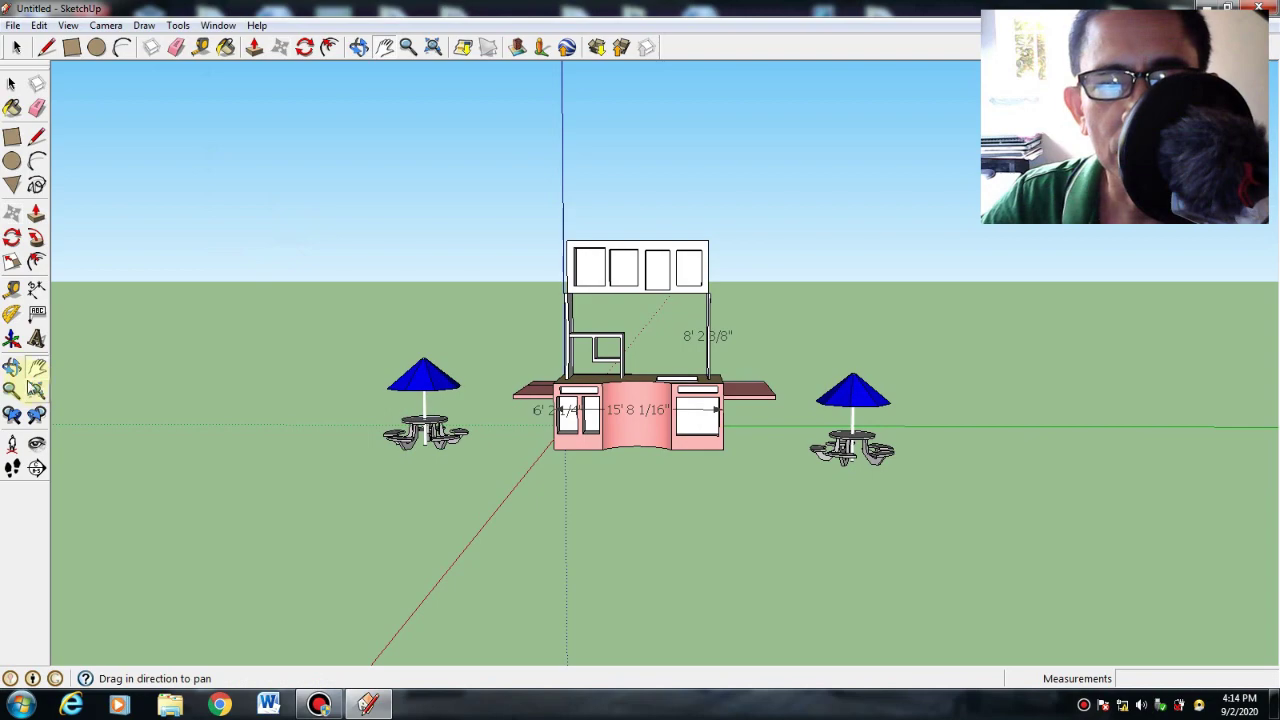
pyautogui.click(12, 367)
pyautogui.moveTo(182, 428); pyautogui.dragTo(429, 480)
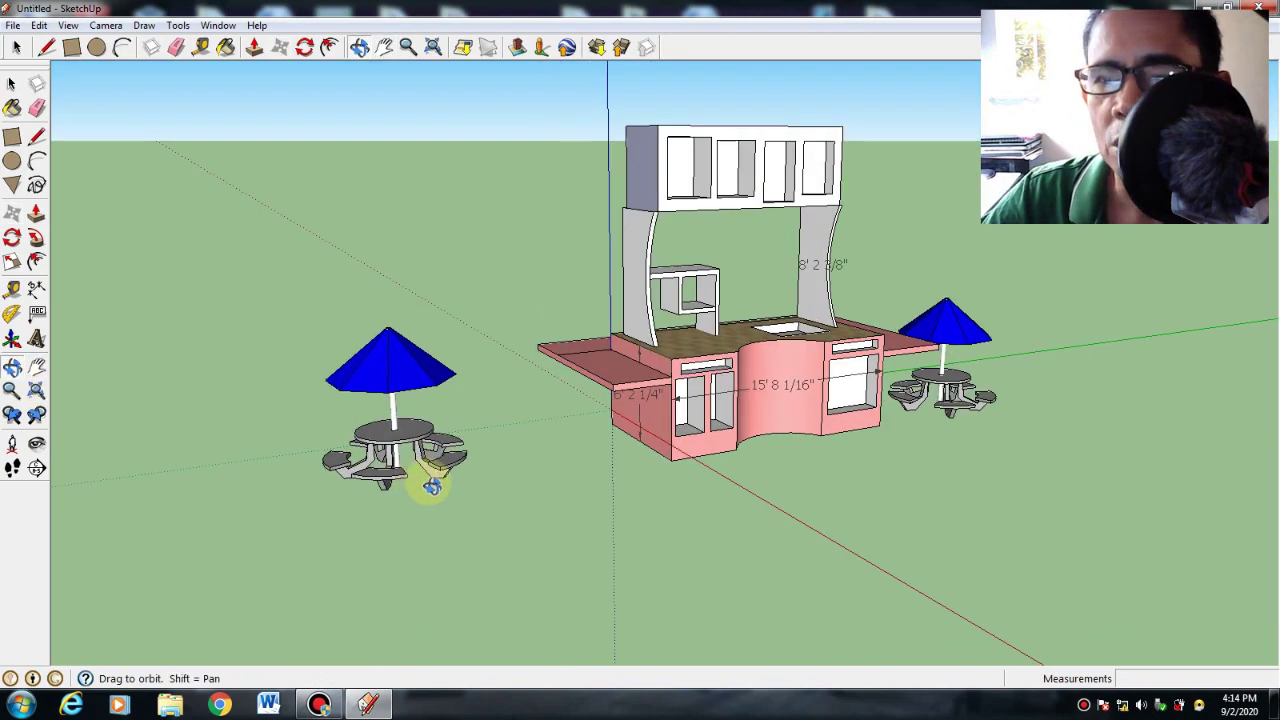
pyautogui.scroll(-3, 693, 440)
pyautogui.scroll(4, 671, 457)
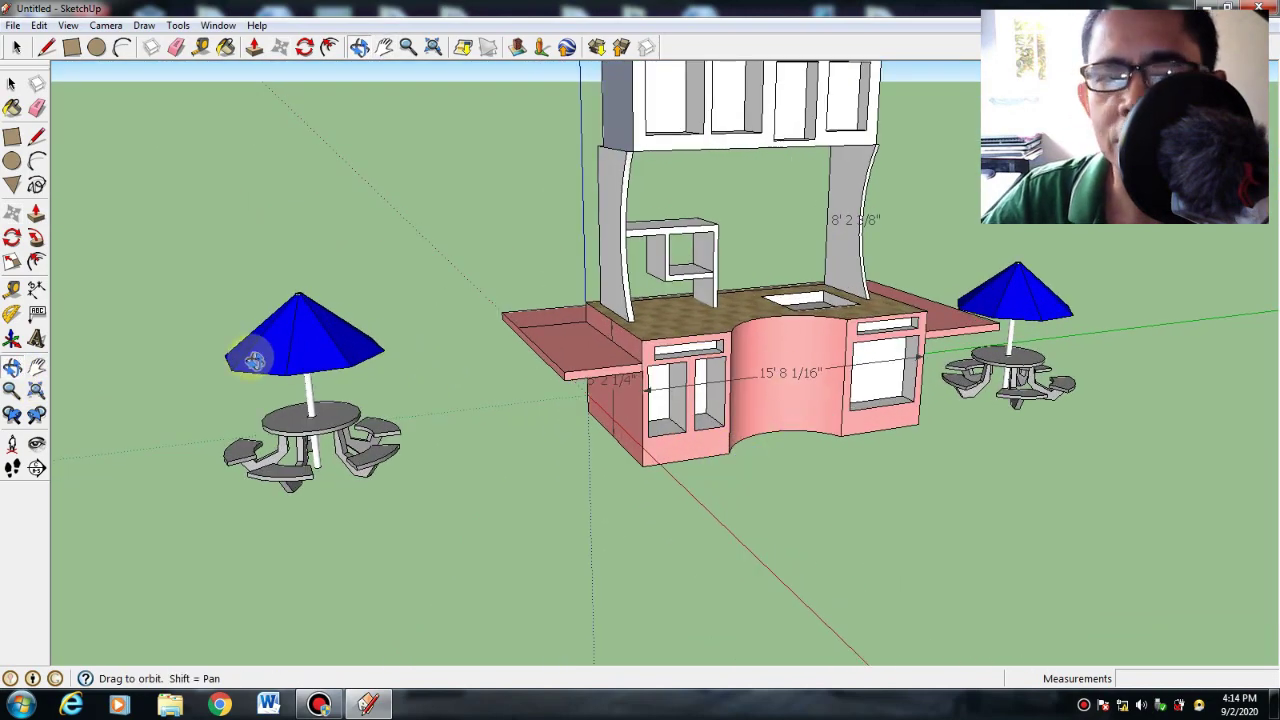
pyautogui.click(36, 367)
pyautogui.moveTo(612, 366)
pyautogui.mouseDown()
pyautogui.moveTo(575, 440)
pyautogui.moveTo(581, 475)
pyautogui.mouseUp()
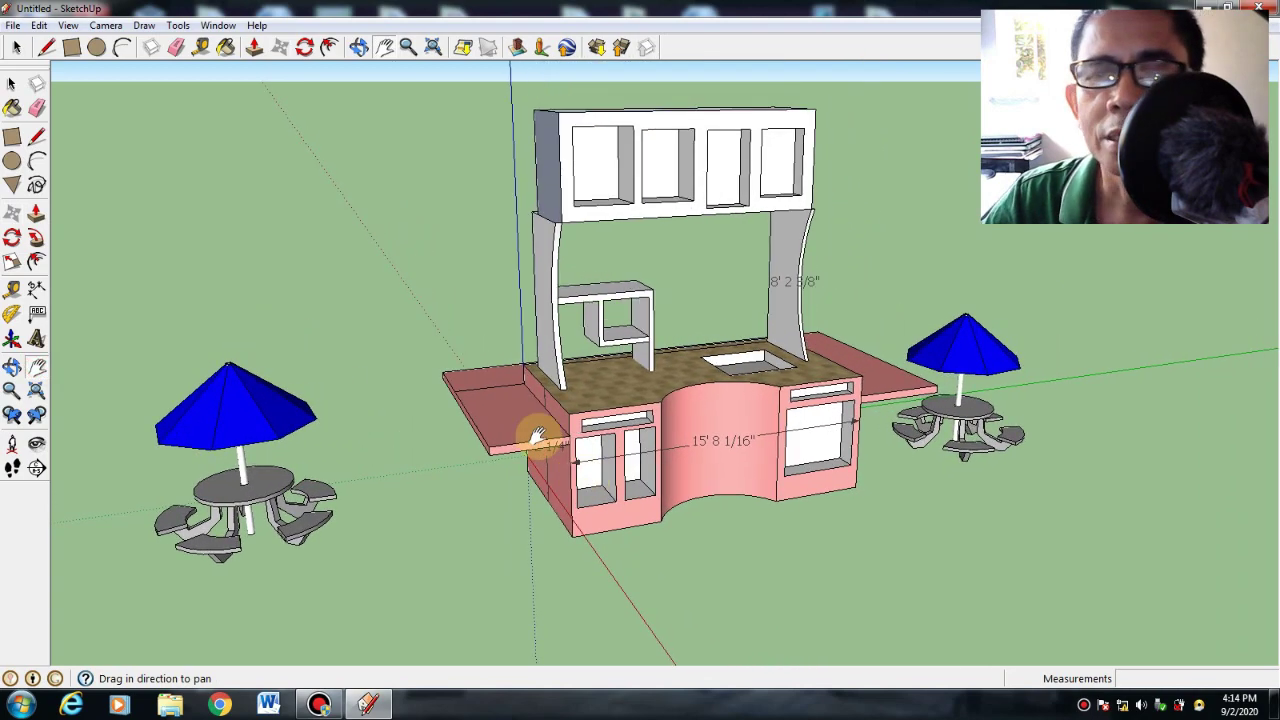
# Paint the back faces of the four overhead cabinet openings with Color_D03 and close the material browser.
pyautogui.click(12, 108)
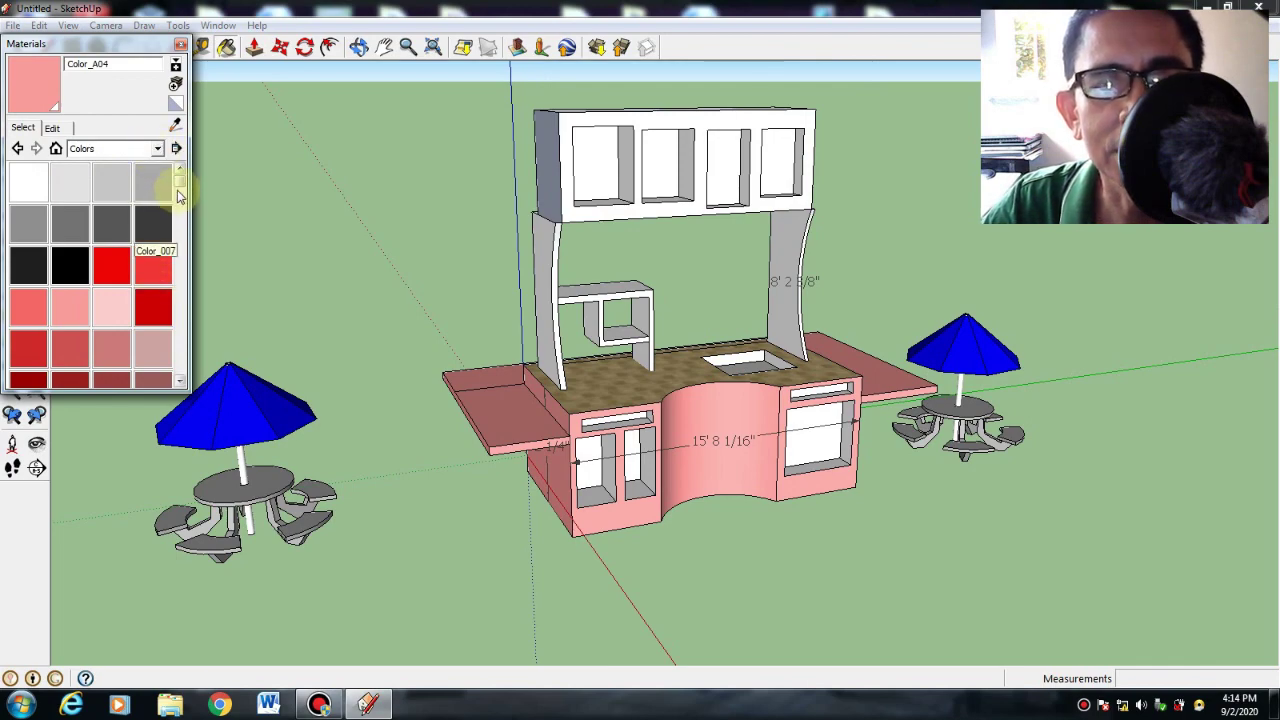
pyautogui.moveTo(177, 188); pyautogui.dragTo(178, 240)
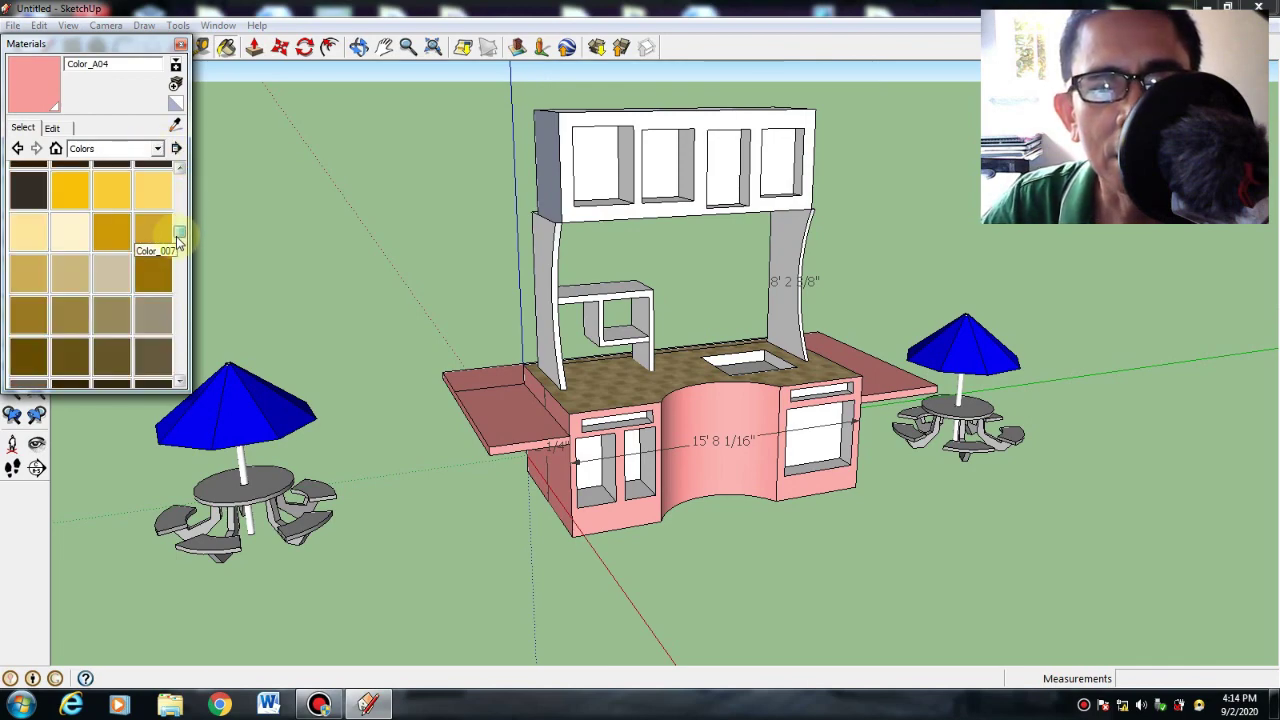
pyautogui.click(157, 190)
pyautogui.click(593, 158)
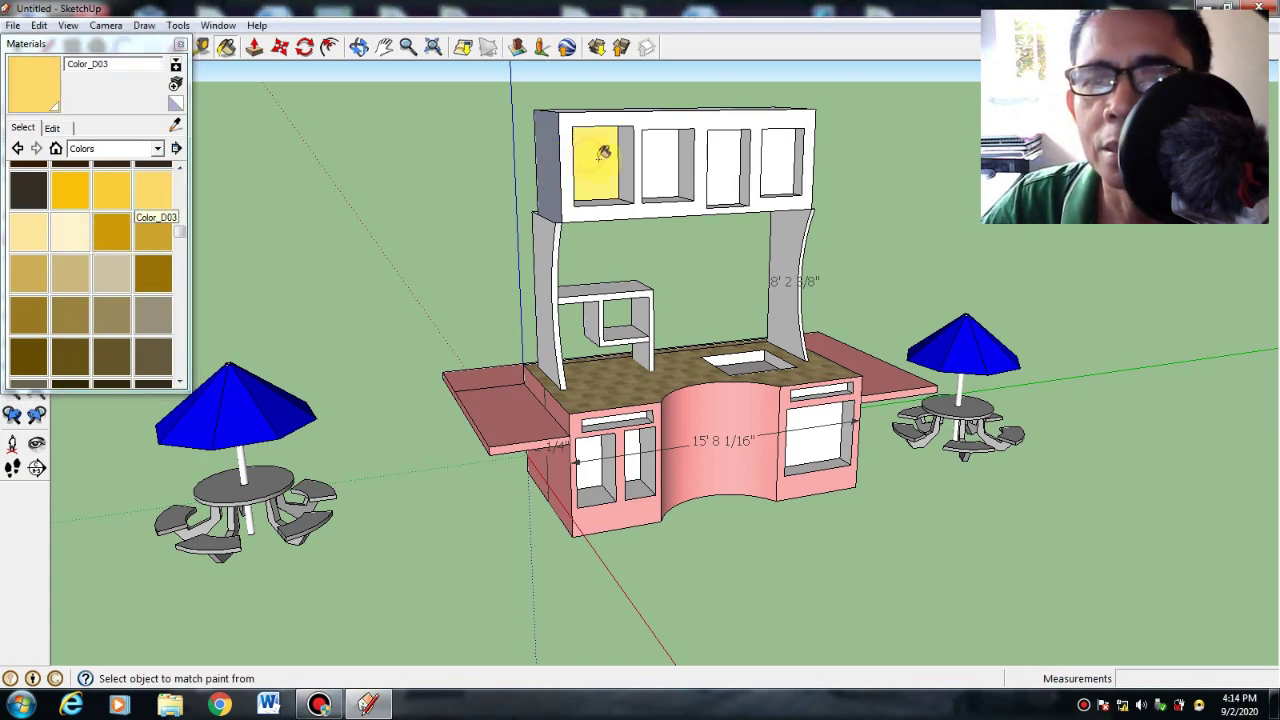
pyautogui.click(666, 170)
pyautogui.click(727, 166)
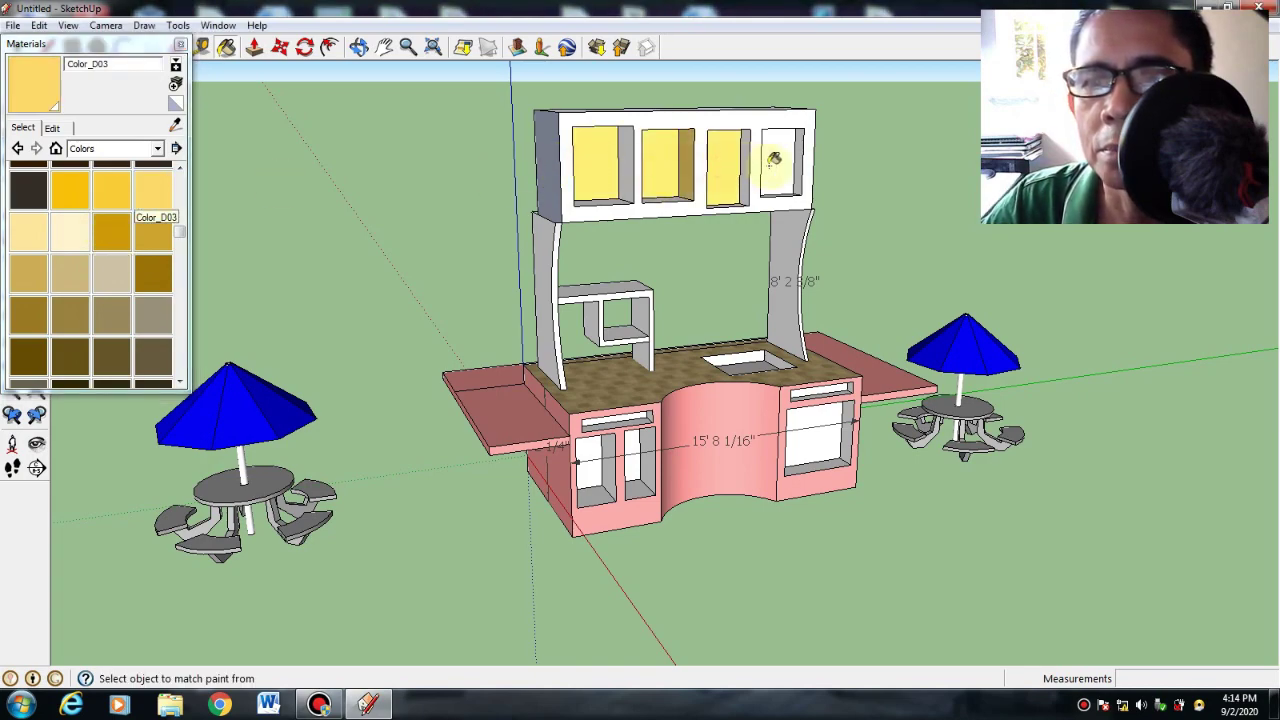
pyautogui.click(772, 162)
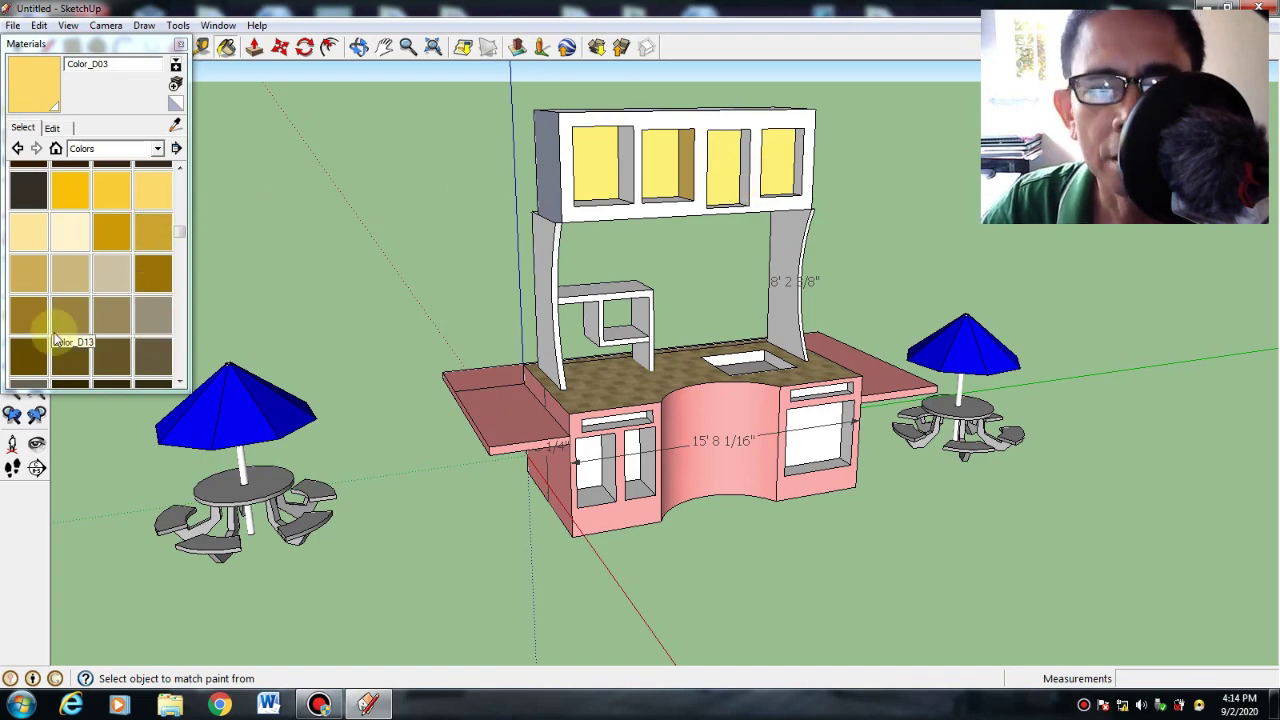
pyautogui.click(180, 44)
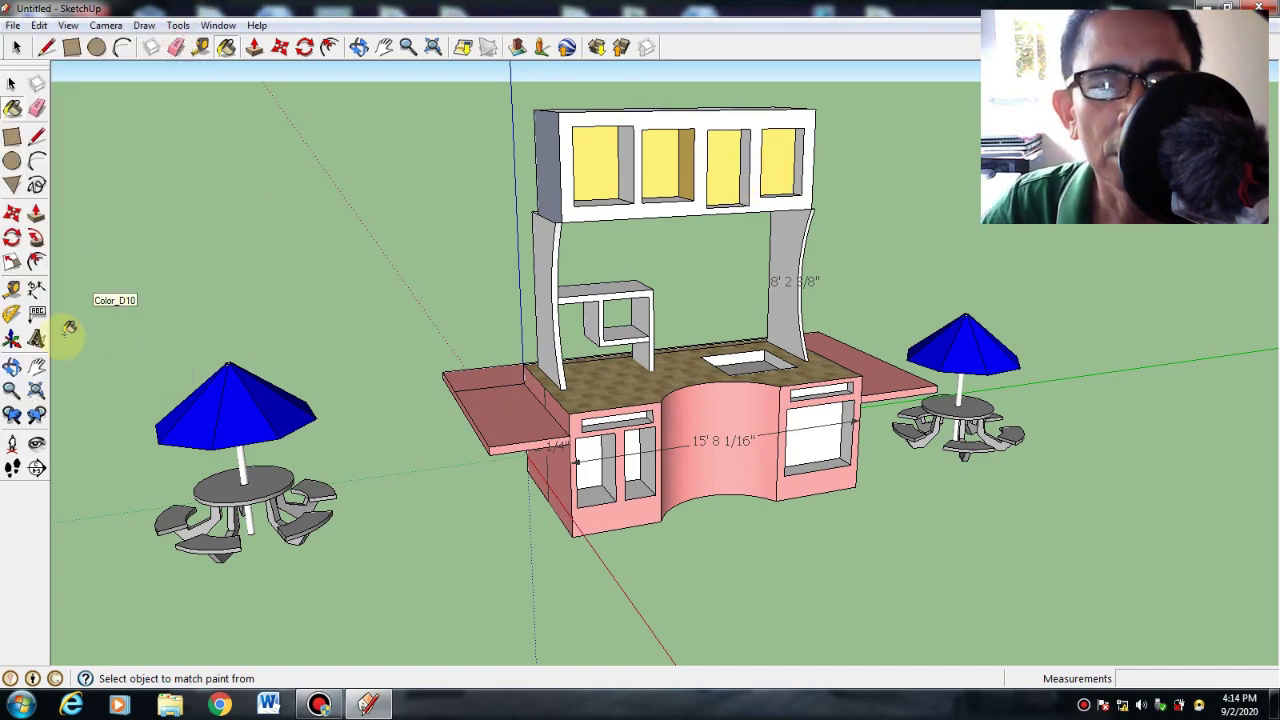
pyautogui.click(12, 366)
pyautogui.moveTo(721, 373); pyautogui.dragTo(806, 437)
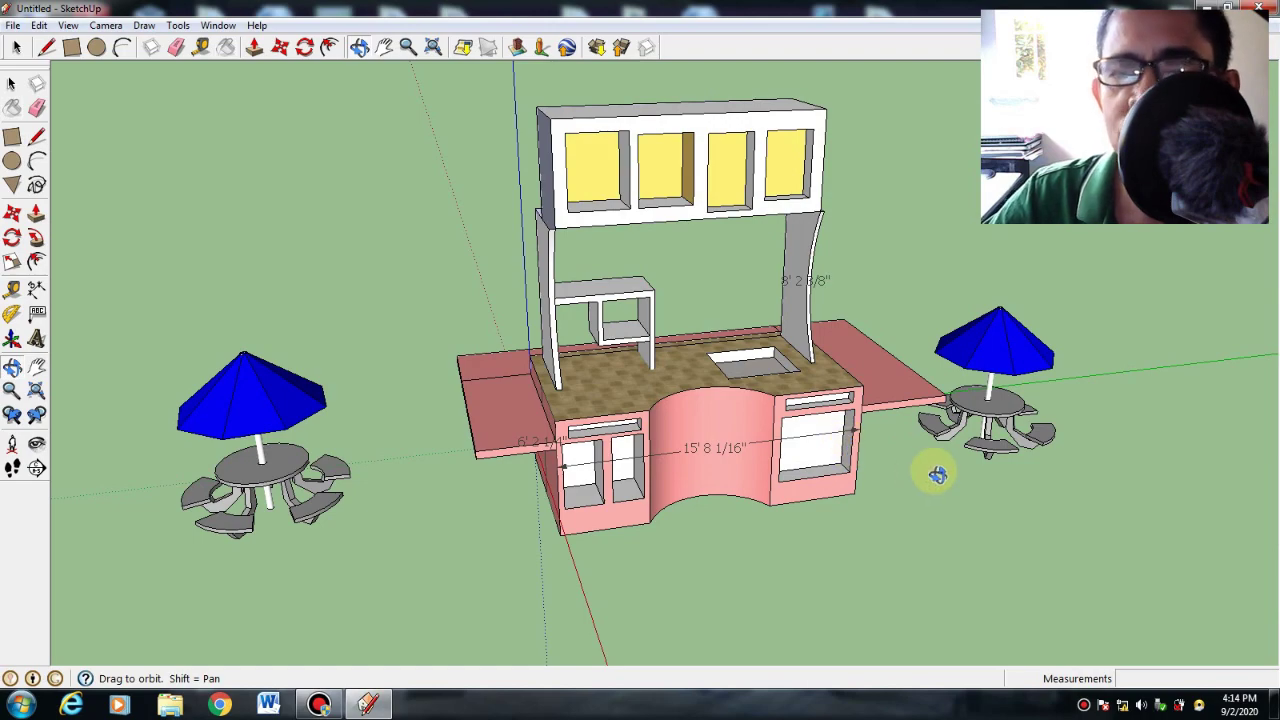
pyautogui.moveTo(929, 466); pyautogui.dragTo(831, 463)
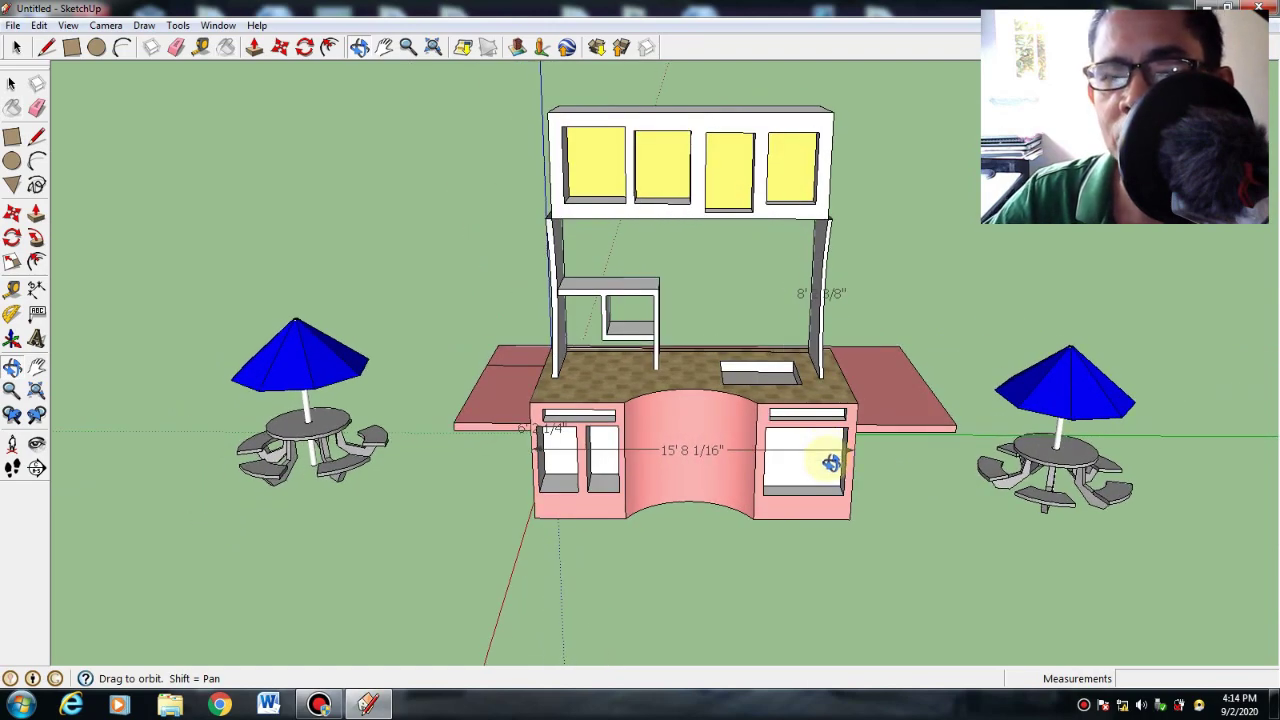